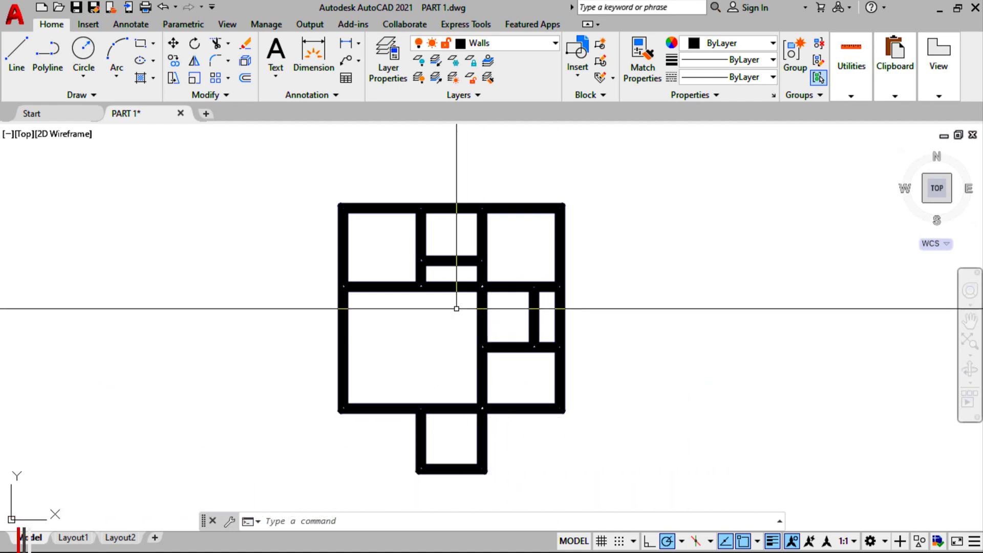
Examine the floor plan's main entrance, bedrooms, kitchen, toilet and store walls where door openings are needed.
scroll(467, 286, up, 4)
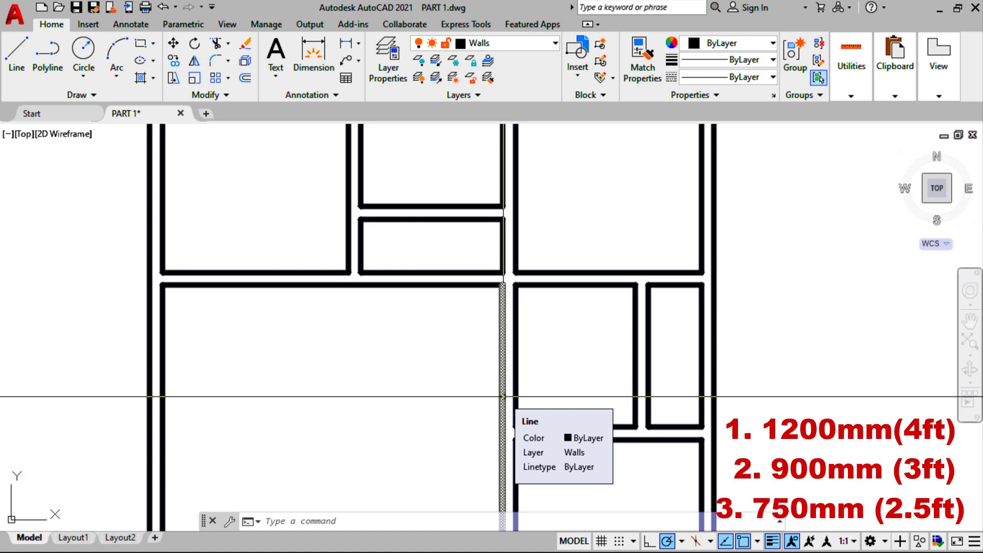
scroll(503, 397, down, 5)
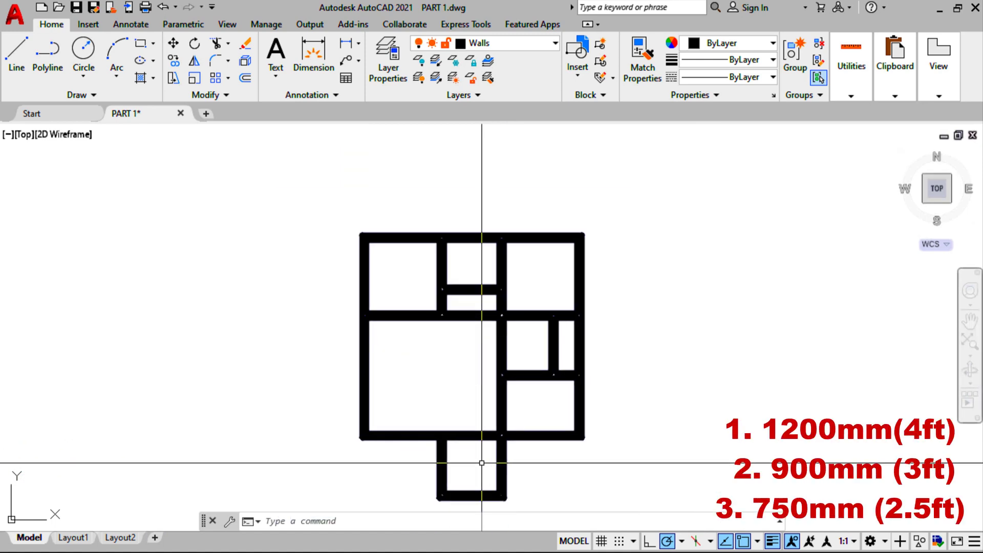
scroll(482, 462, up, 5)
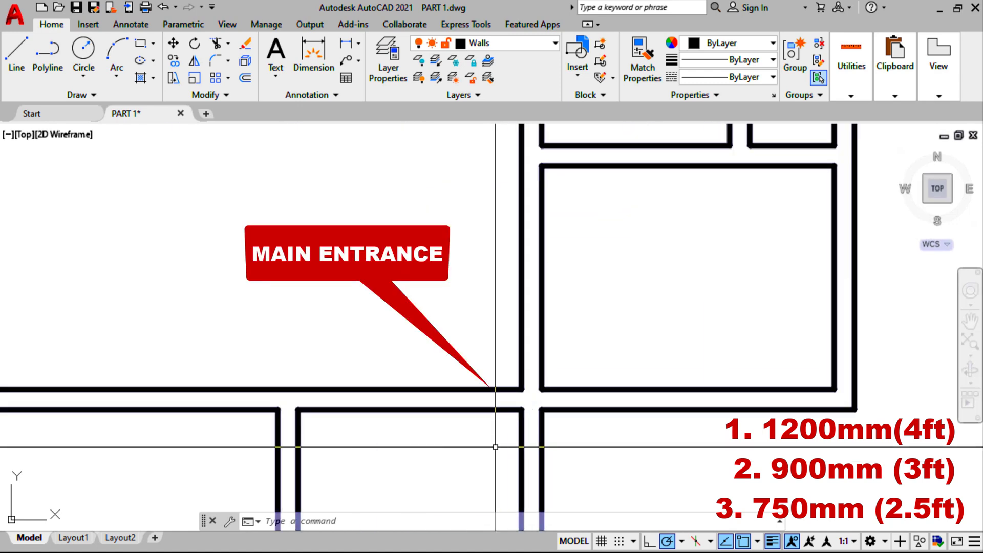
scroll(477, 285, down, 5)
scroll(524, 245, up, 5)
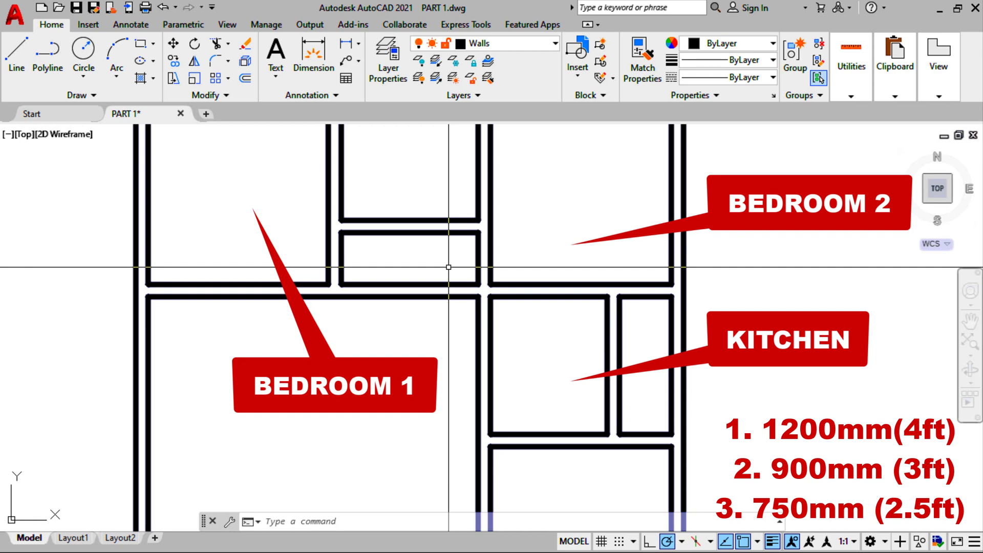
scroll(449, 266, down, 2)
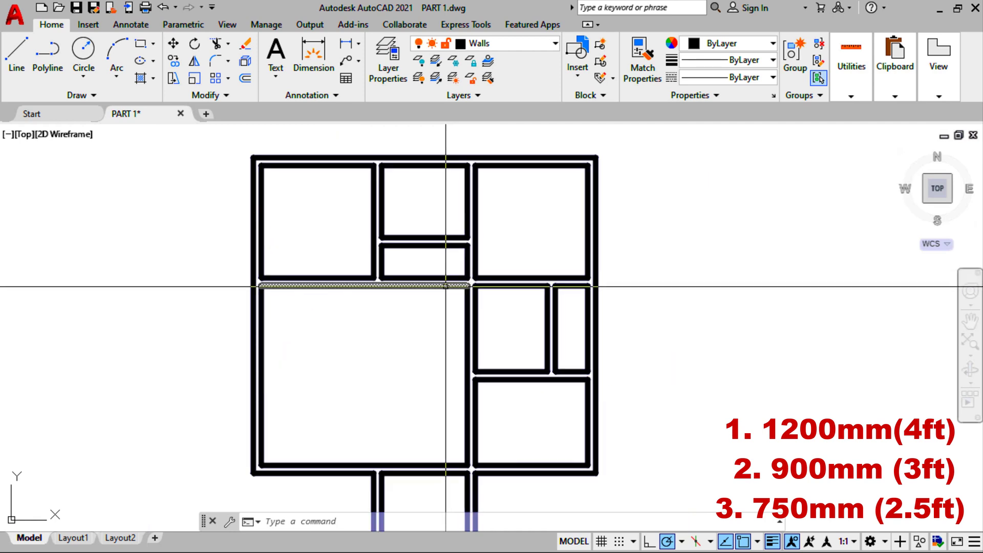
scroll(443, 291, up, 2)
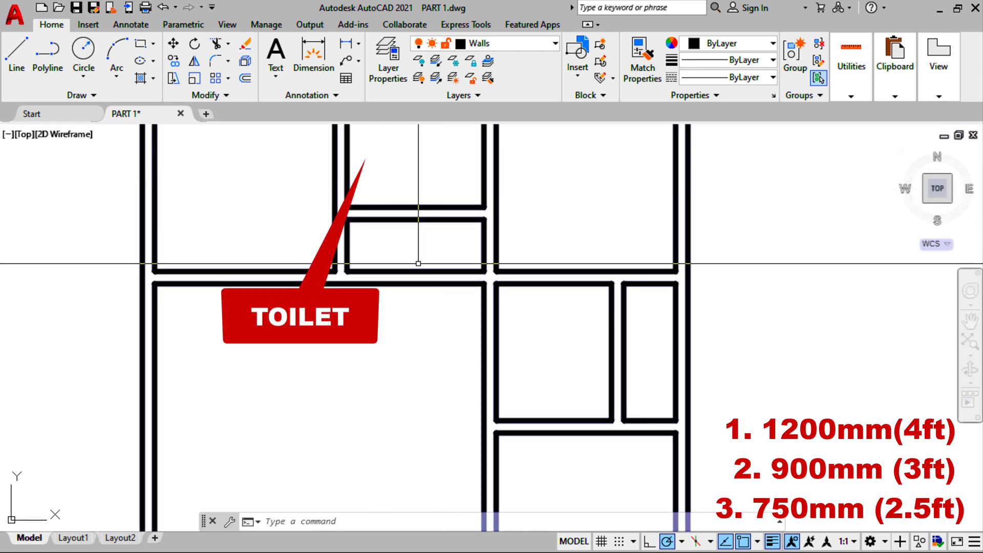
scroll(532, 305, down, 2)
scroll(532, 306, up, 2)
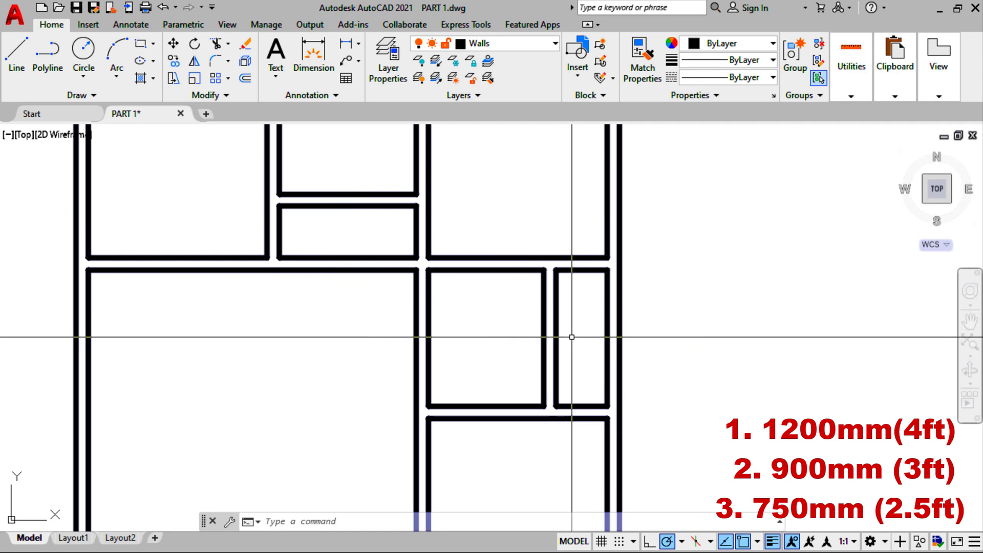
scroll(573, 337, down, 2)
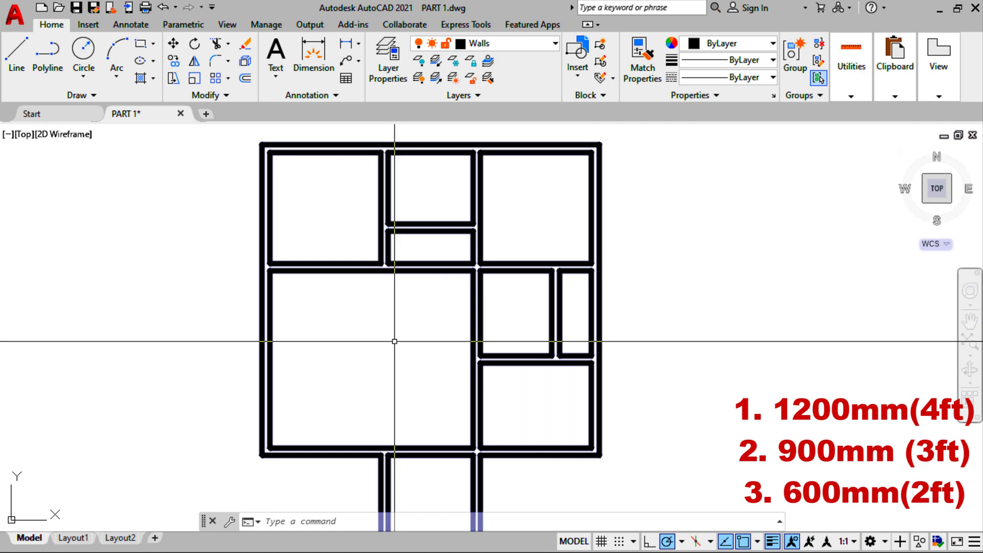
scroll(395, 341, up, 2)
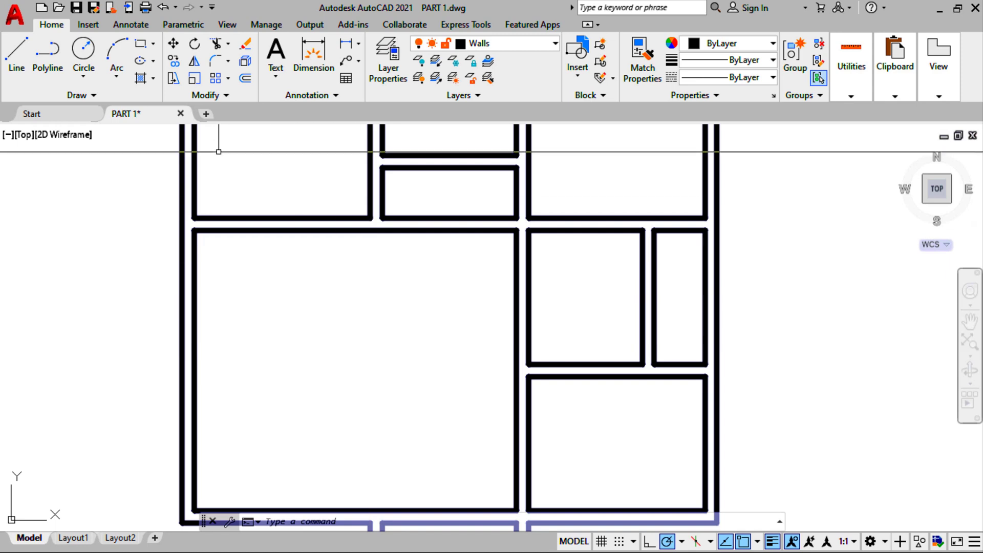
Draw a line across the front wall's thickness at the main entrance, joining the two wall corners beside the porch's right wall.
click(11, 64)
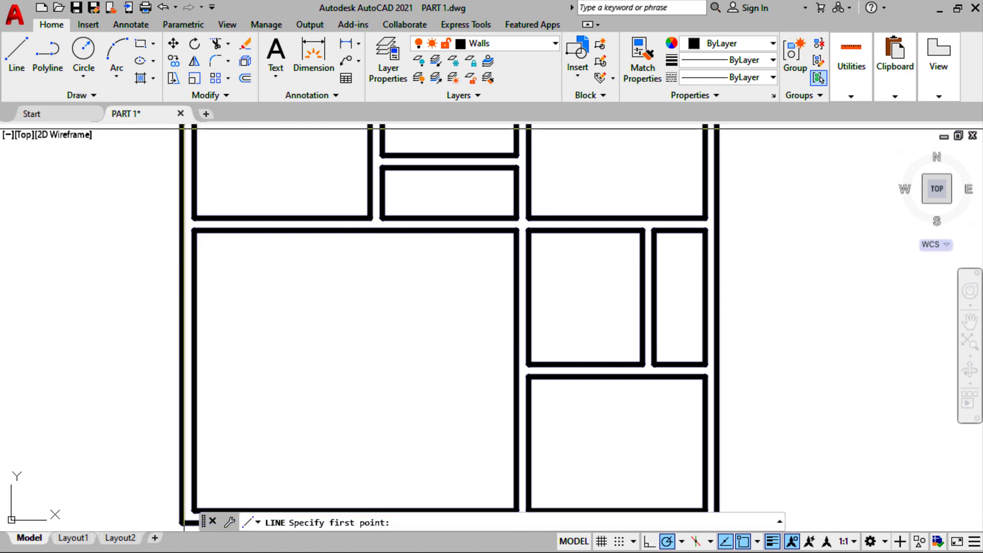
scroll(249, 244, down, 2)
scroll(374, 409, up, 4)
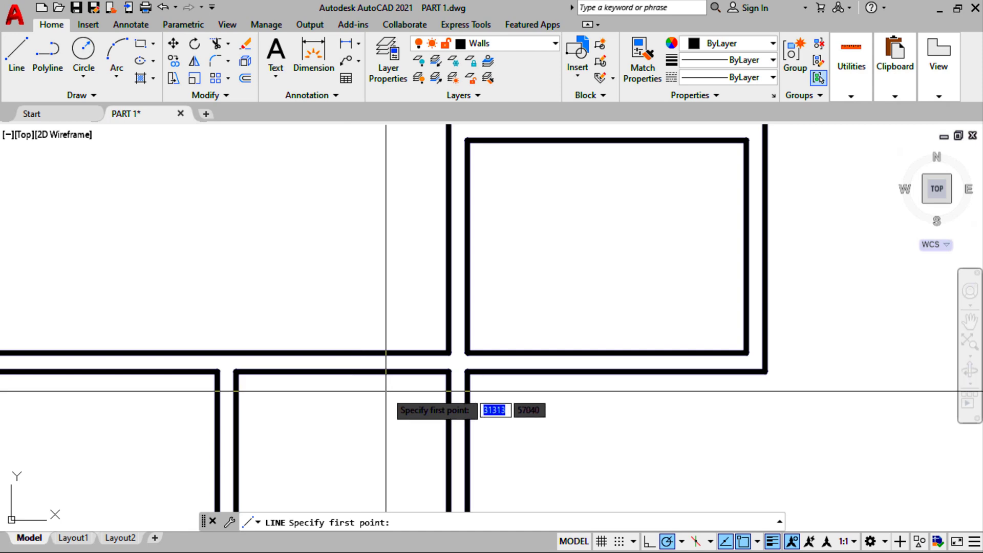
scroll(359, 384, down, 3)
scroll(369, 436, down, 2)
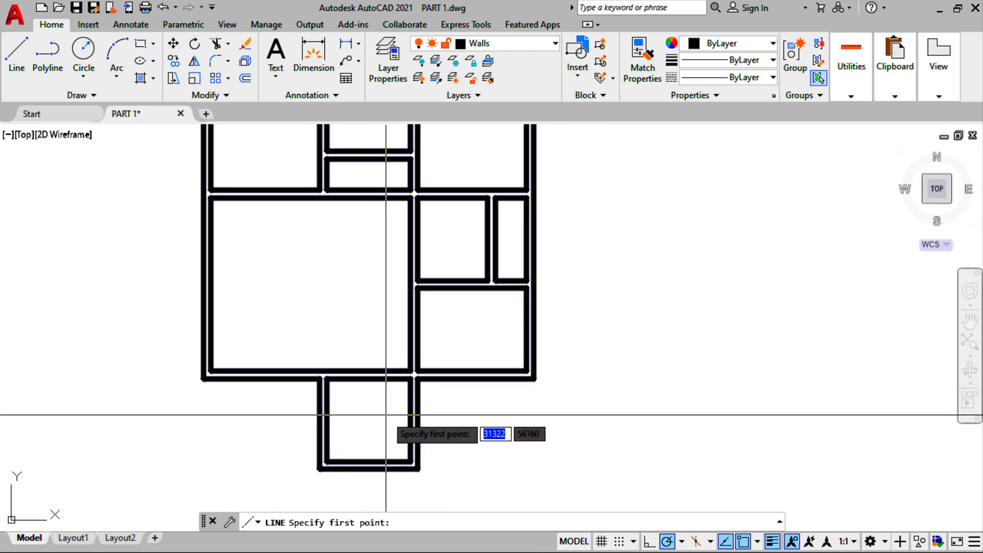
scroll(404, 384, up, 5)
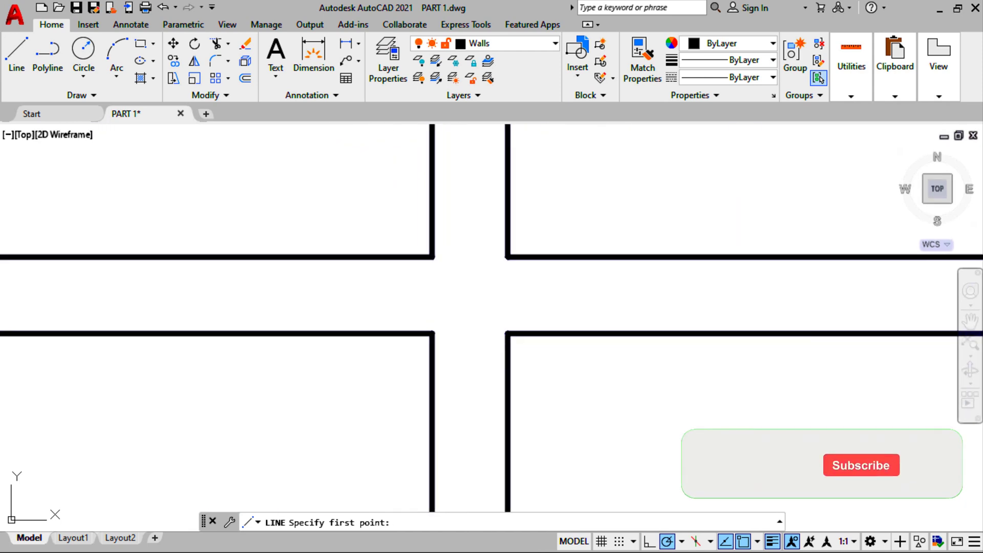
click(431, 334)
click(432, 257)
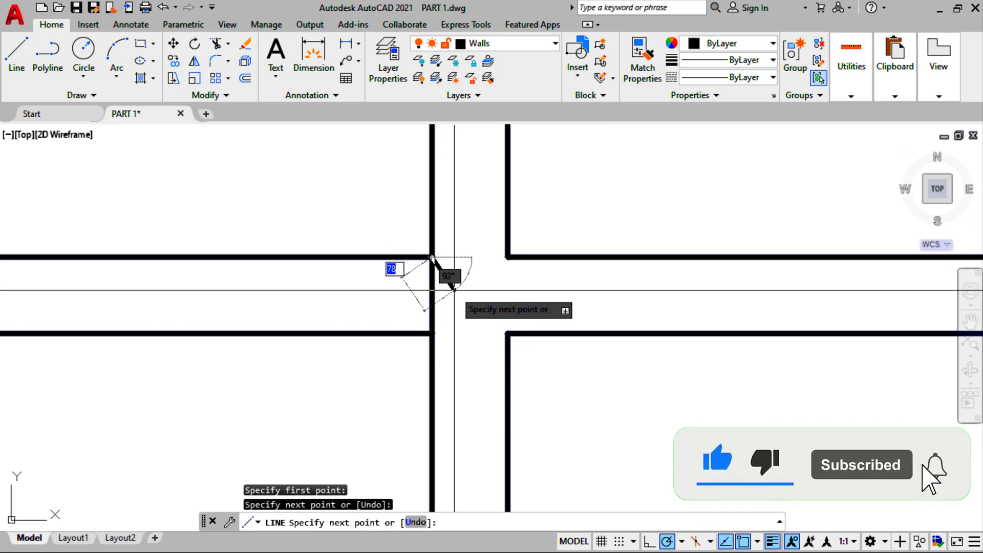
key(Escape)
scroll(472, 286, down, 2)
scroll(472, 285, down, 2)
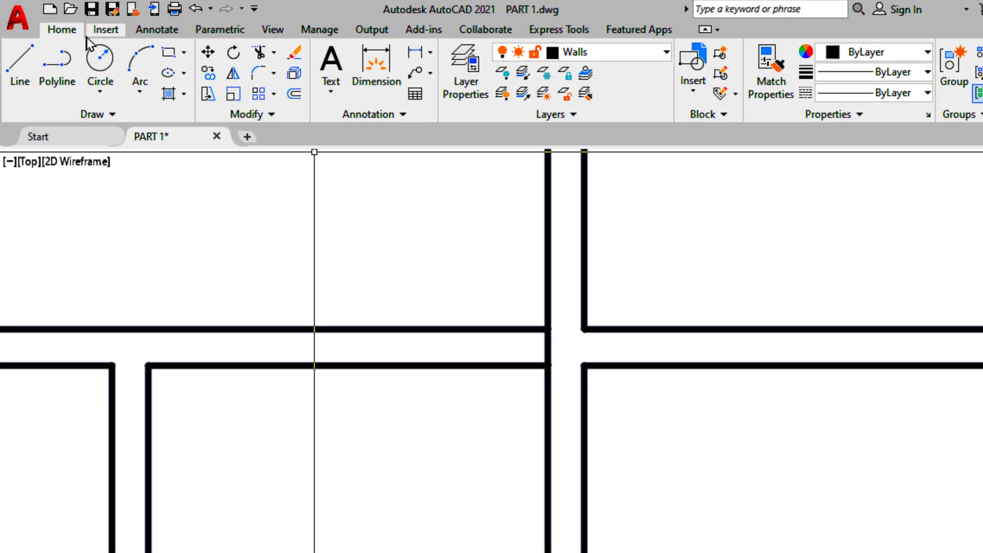
Offset the short line at the main entrance 1200 mm to the left along the front wall.
click(295, 93)
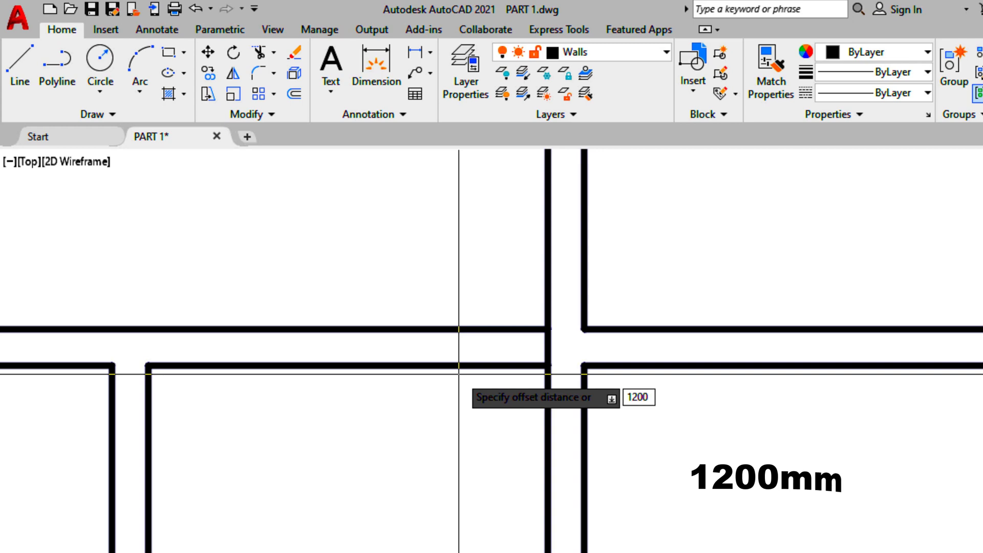
text(1200)
key(Return)
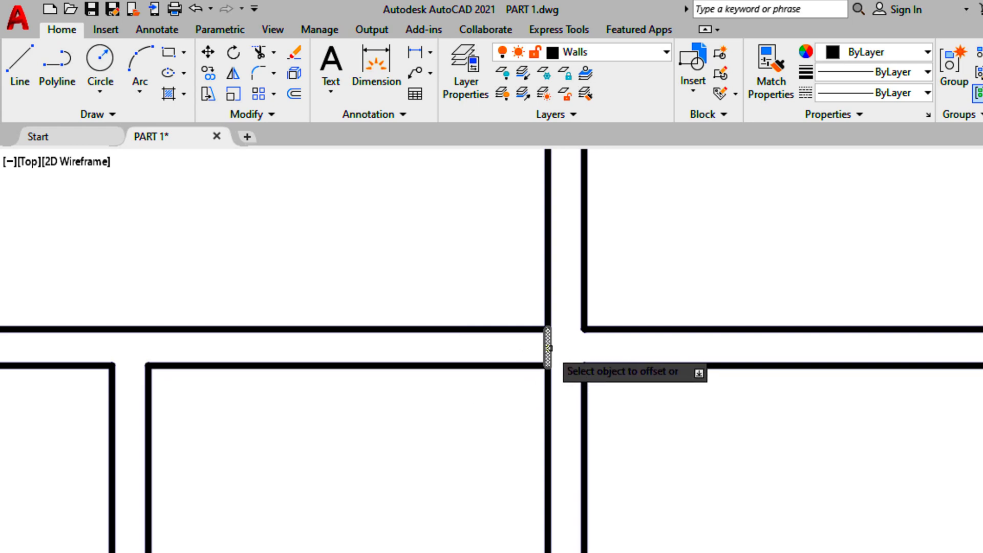
click(548, 349)
click(361, 367)
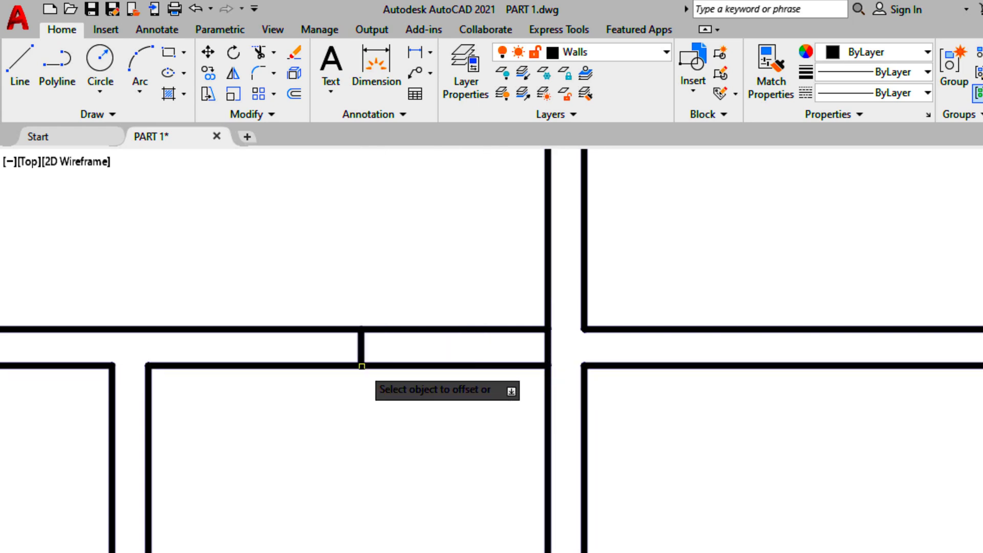
scroll(419, 363, down, 5)
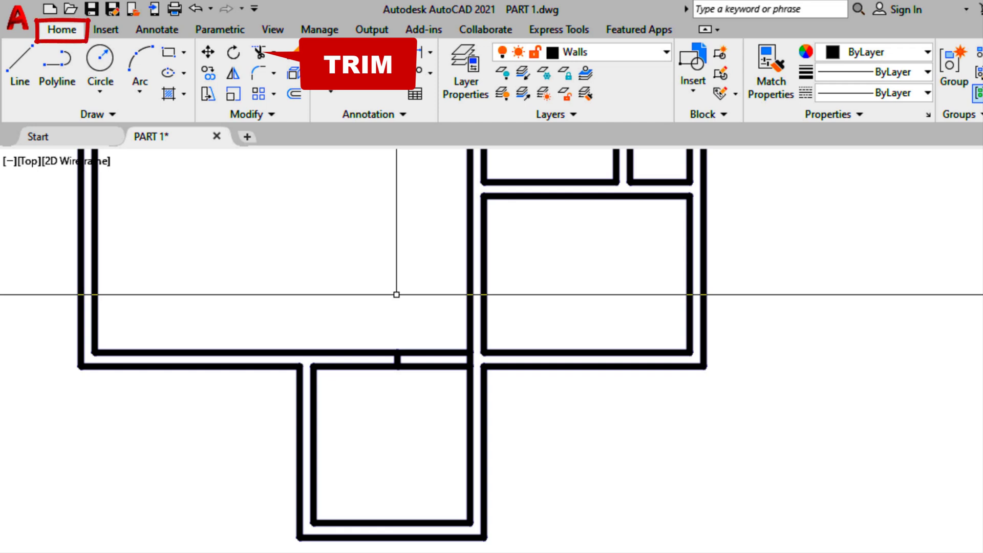
Trim both front wall lines between the two short jamb lines to open the main entrance.
click(275, 54)
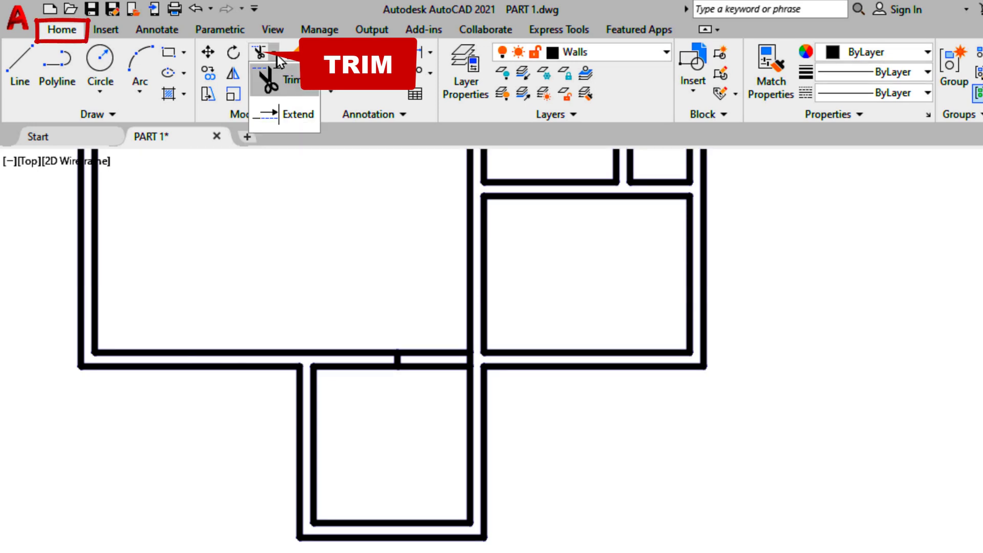
click(291, 83)
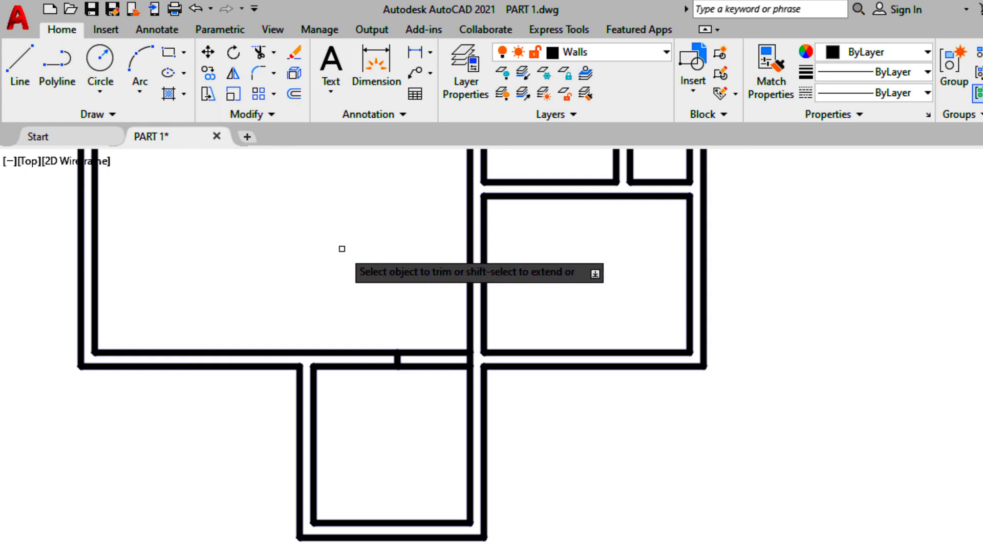
scroll(431, 346, up, 2)
scroll(431, 348, up, 2)
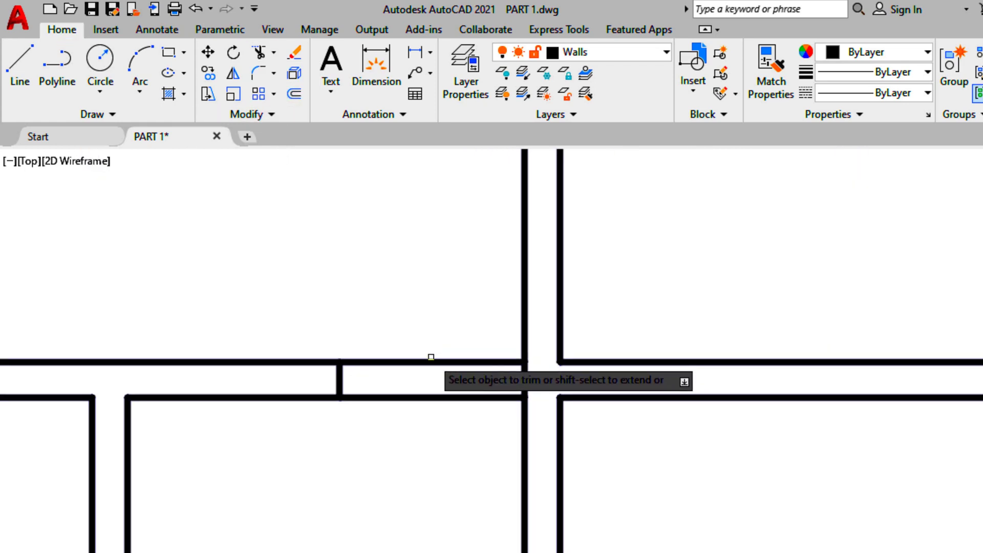
click(435, 362)
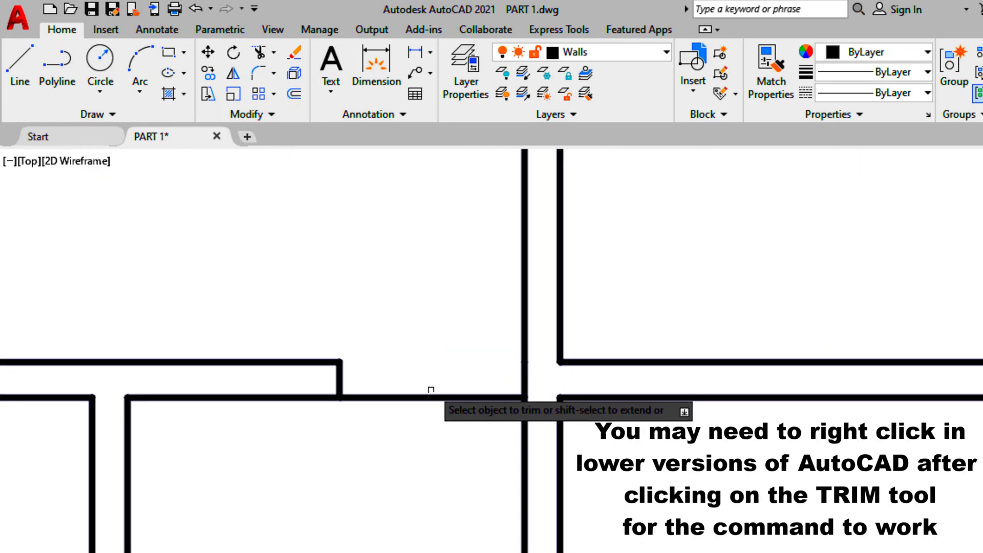
click(436, 398)
click(424, 394)
scroll(425, 351, down, 4)
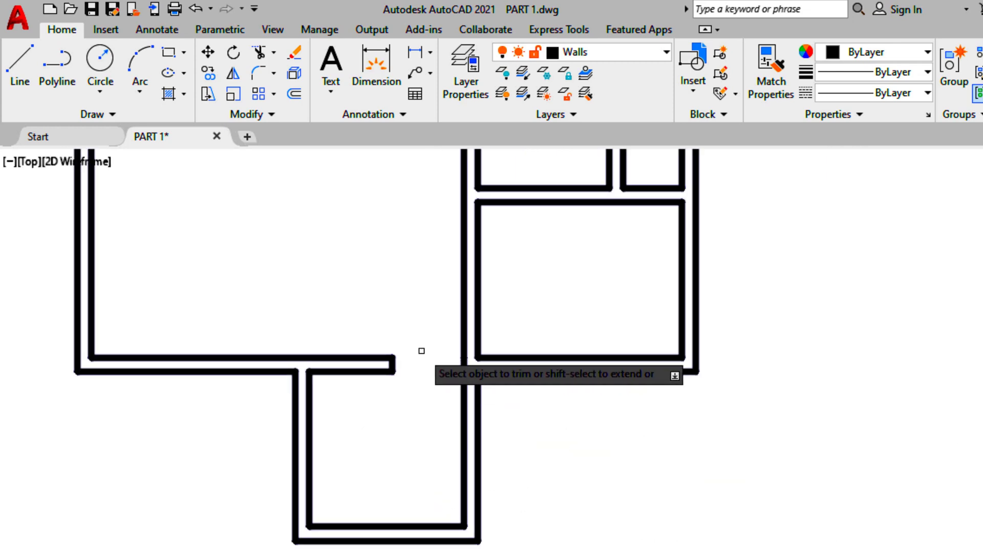
key(Escape)
scroll(431, 370, down, 4)
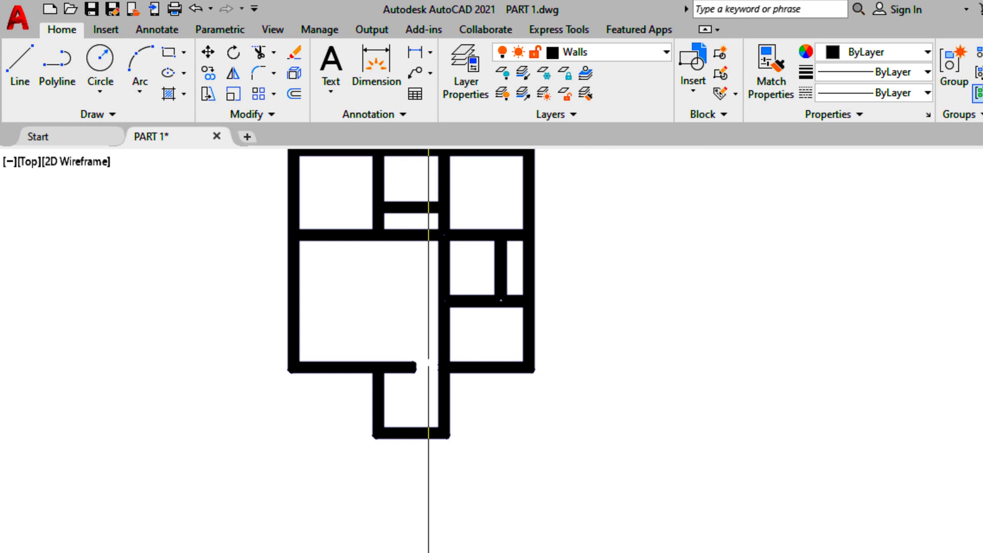
Extend both side lines of the small lobby below the toilet down to the large room's upper wall line.
middle_drag(417, 212, 427, 234)
scroll(426, 234, up, 8)
scroll(422, 250, down, 4)
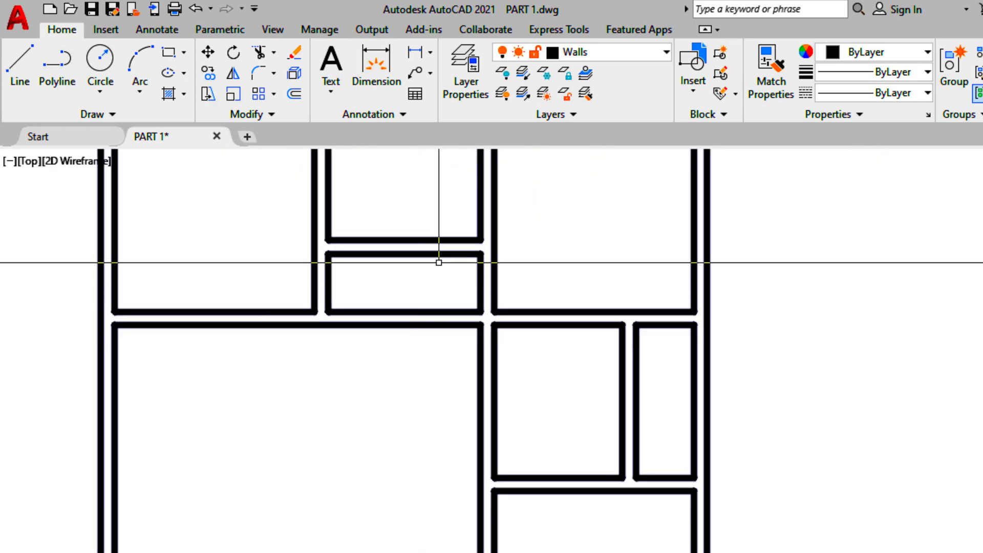
scroll(450, 281, up, 2)
scroll(443, 292, down, 2)
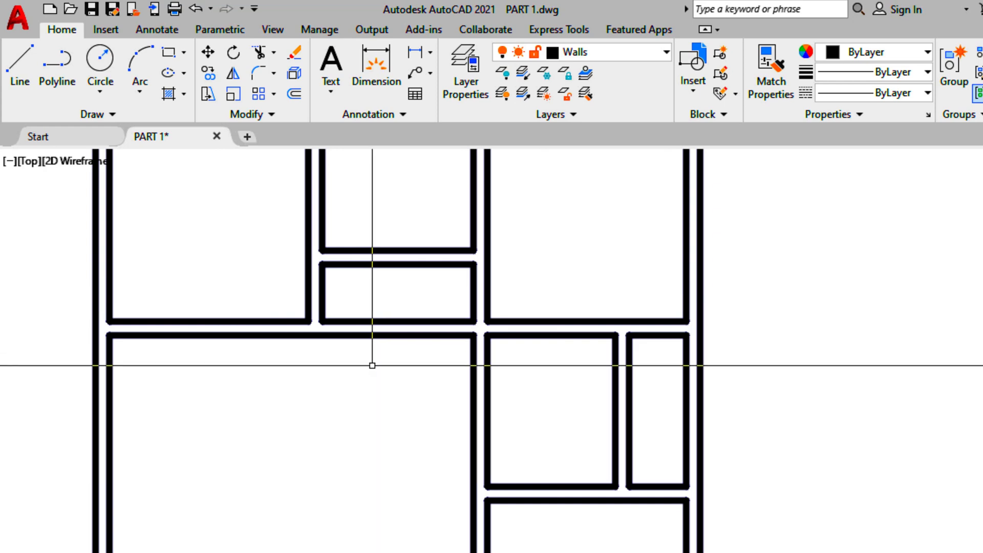
scroll(375, 346, up, 2)
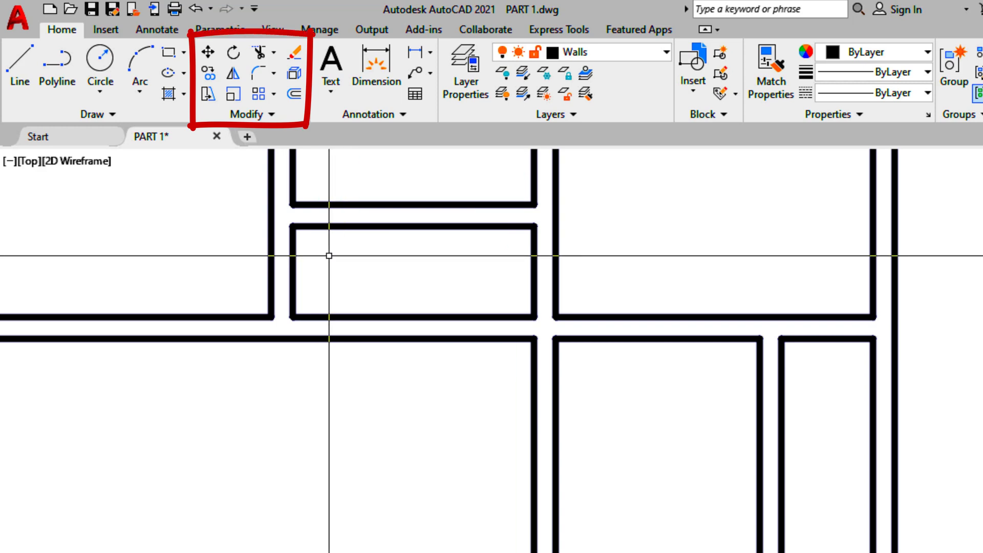
click(273, 53)
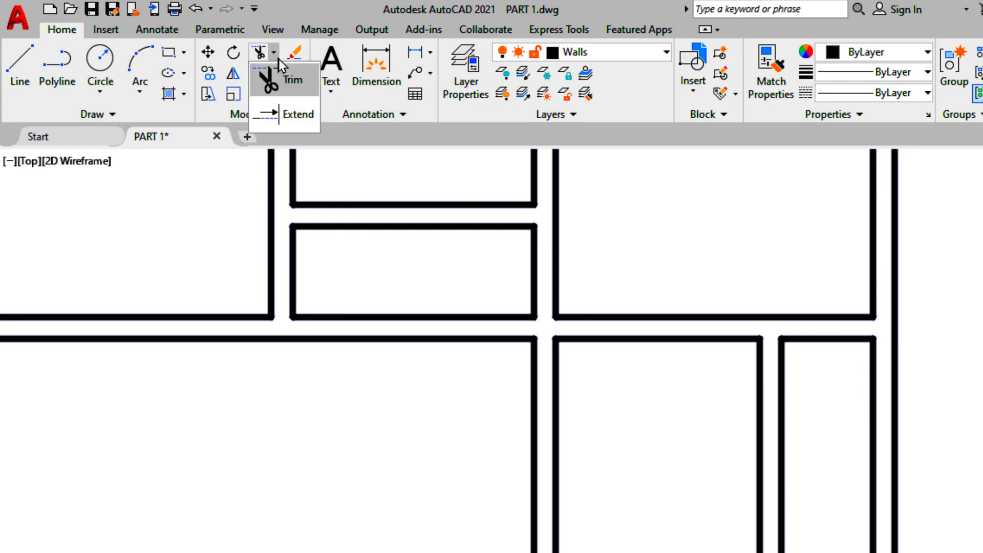
click(288, 115)
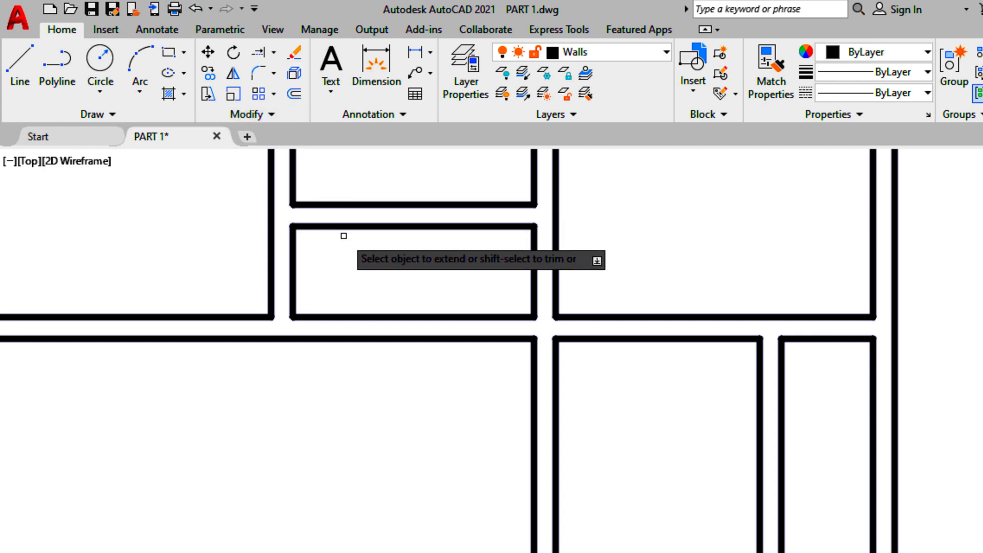
click(294, 299)
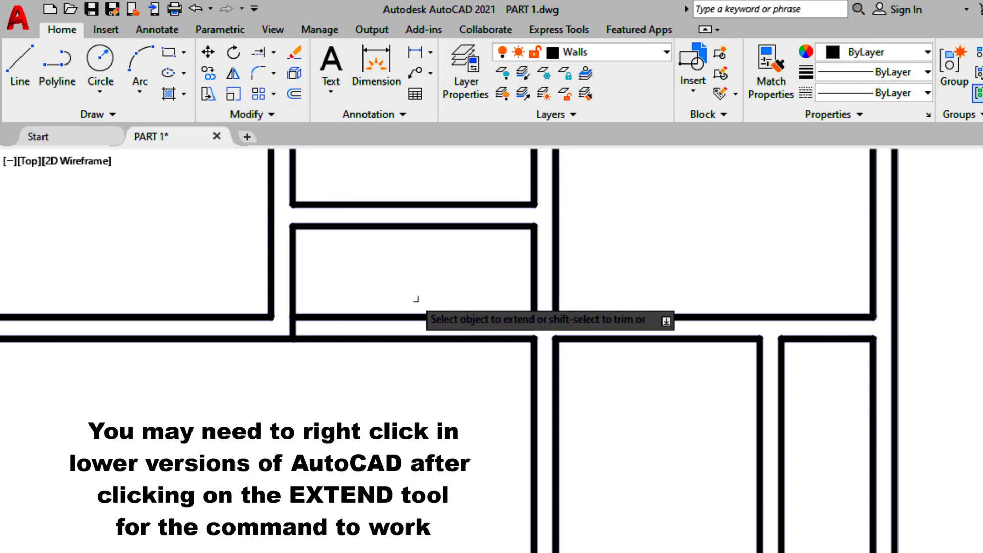
click(534, 303)
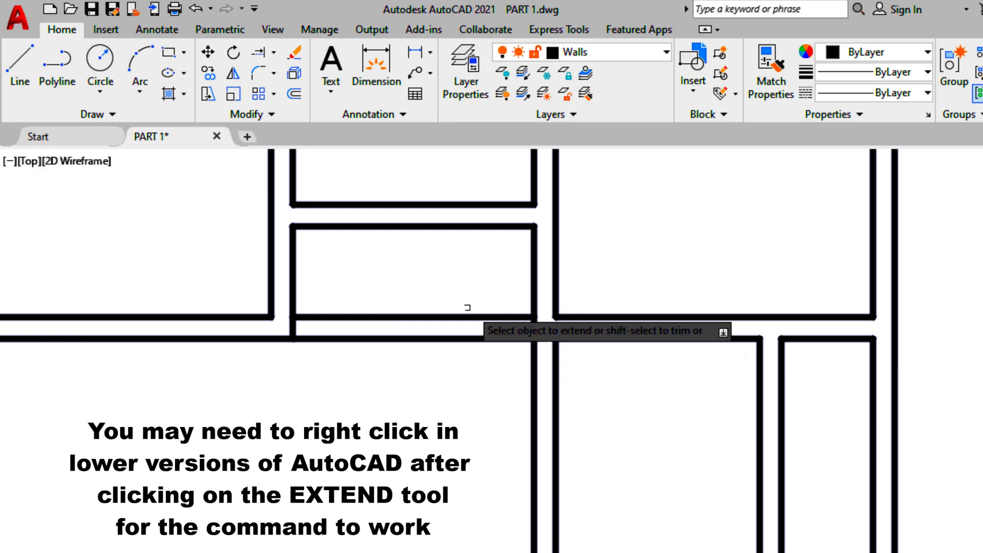
key(Escape)
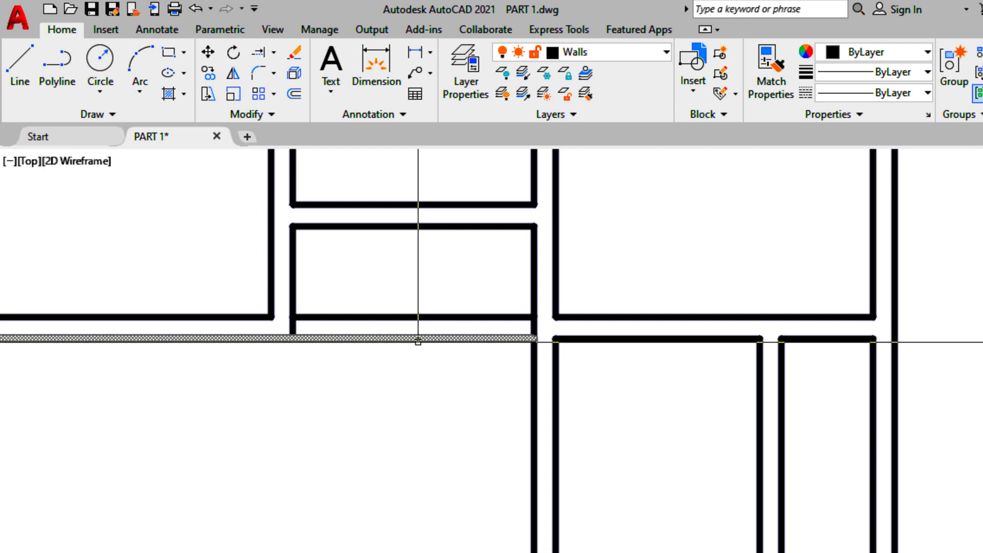
Trim the large room's upper wall line between the lobby's two side lines.
click(274, 52)
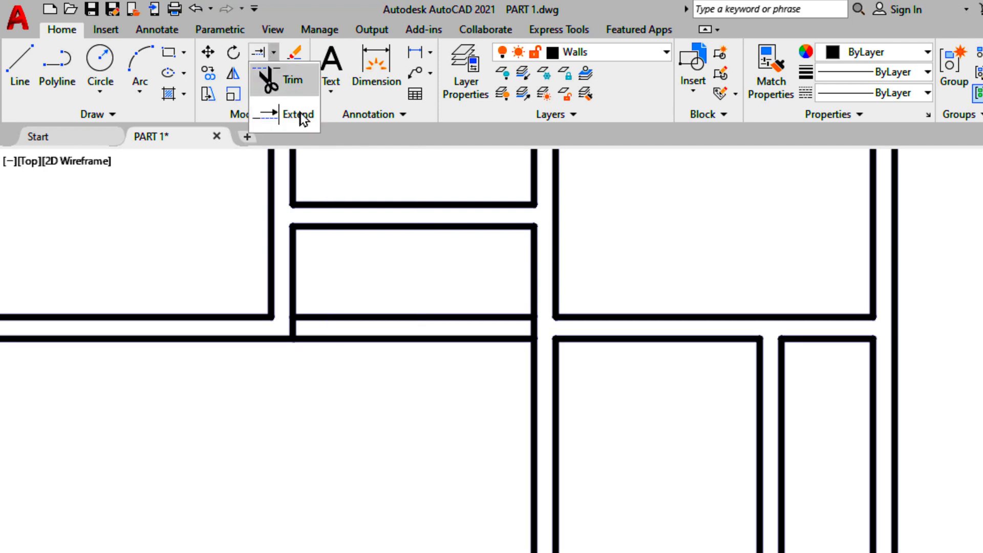
click(288, 99)
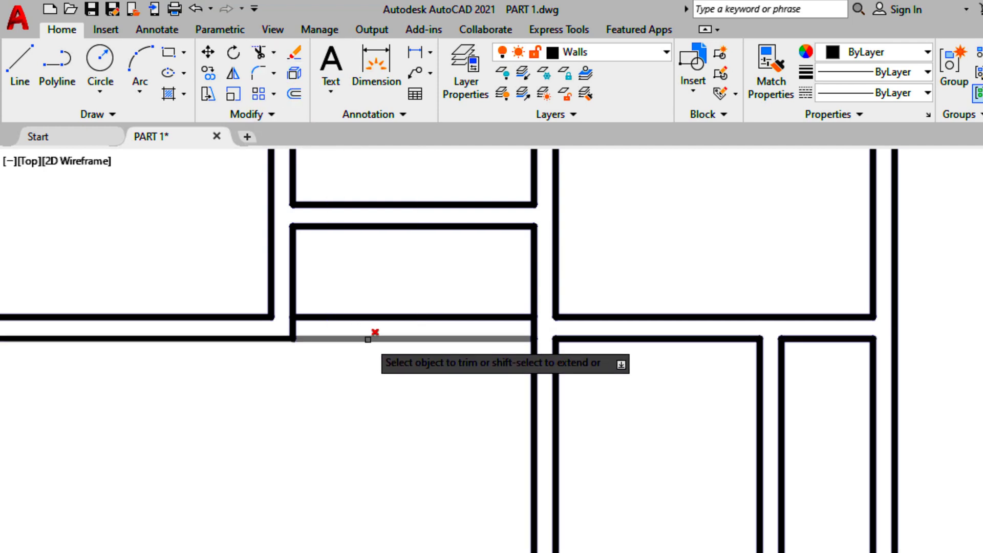
click(373, 338)
scroll(364, 341, up, 2)
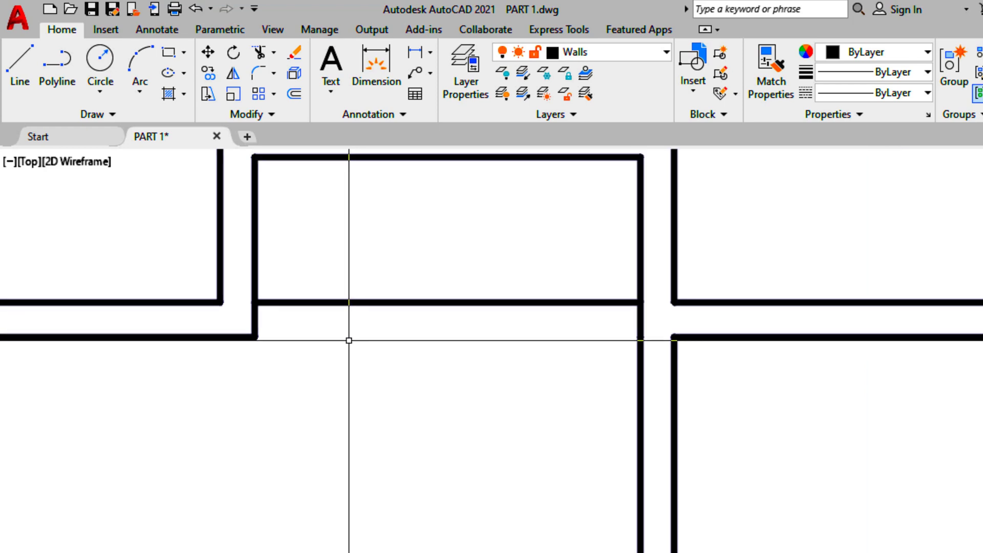
scroll(465, 339, down, 2)
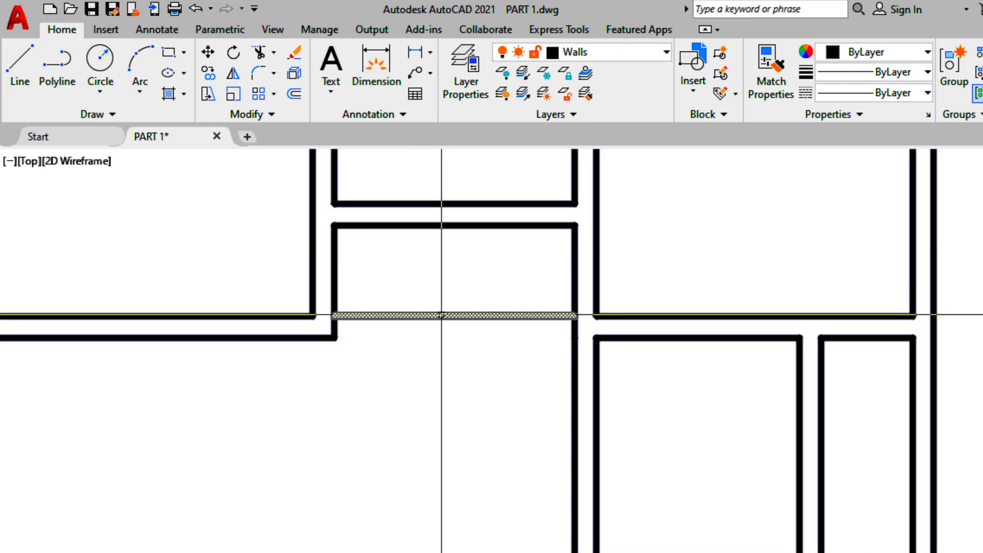
Set the lineweight of the remaining horizontal line across the lobby opening to 0.15 mm.
scroll(446, 315, up, 2)
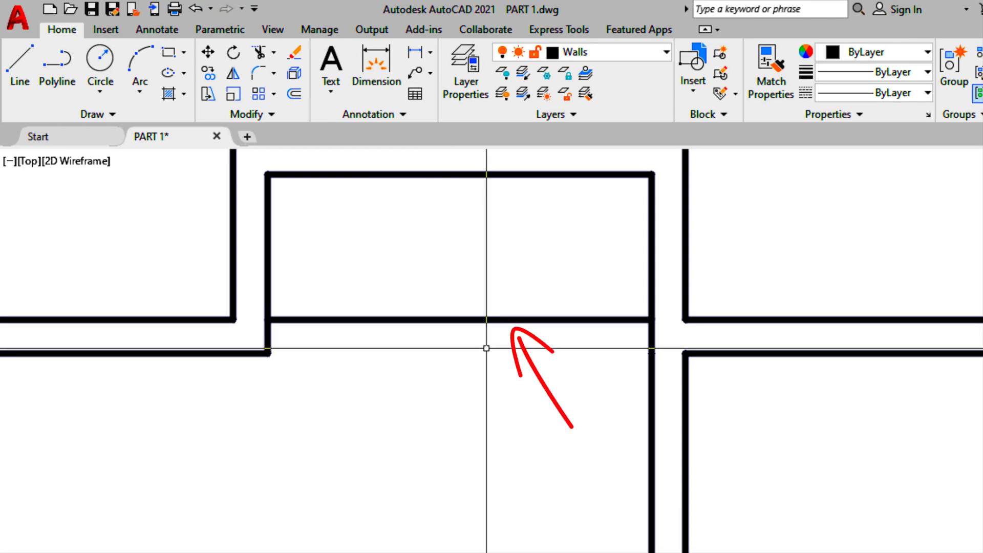
click(487, 321)
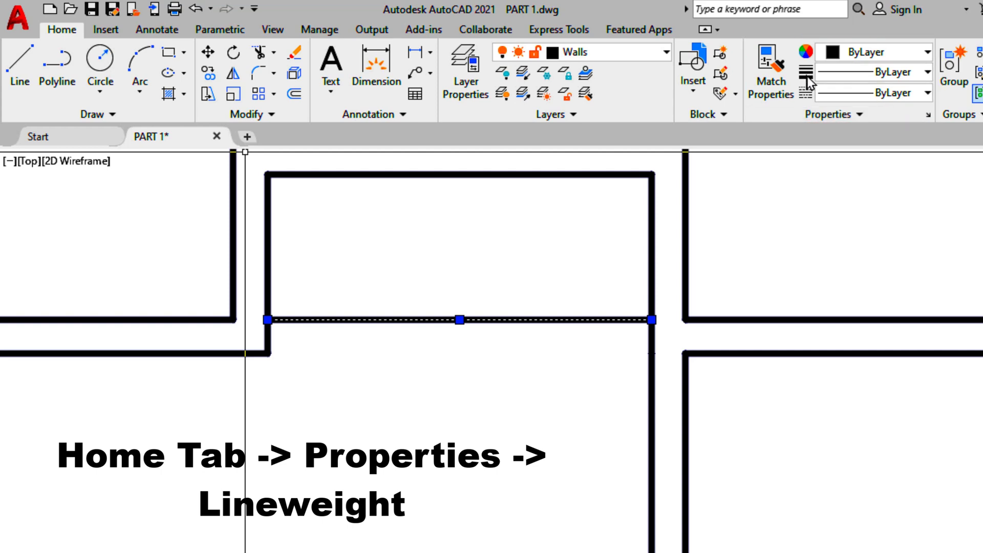
click(843, 73)
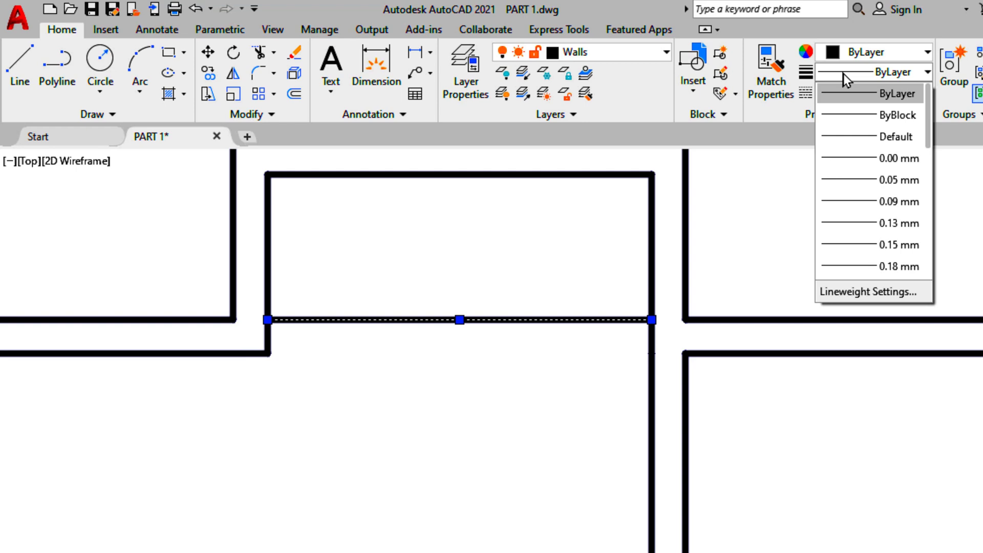
click(882, 245)
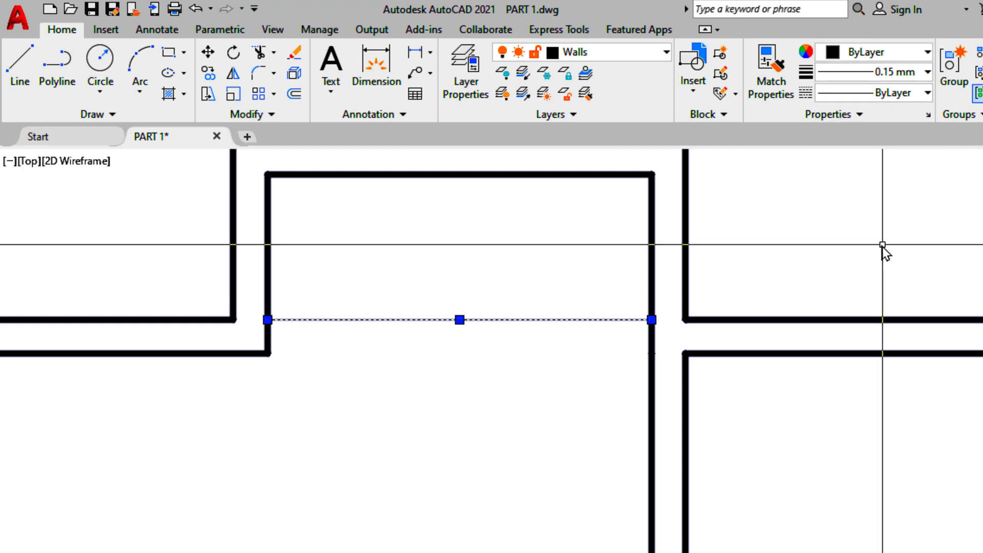
key(Escape)
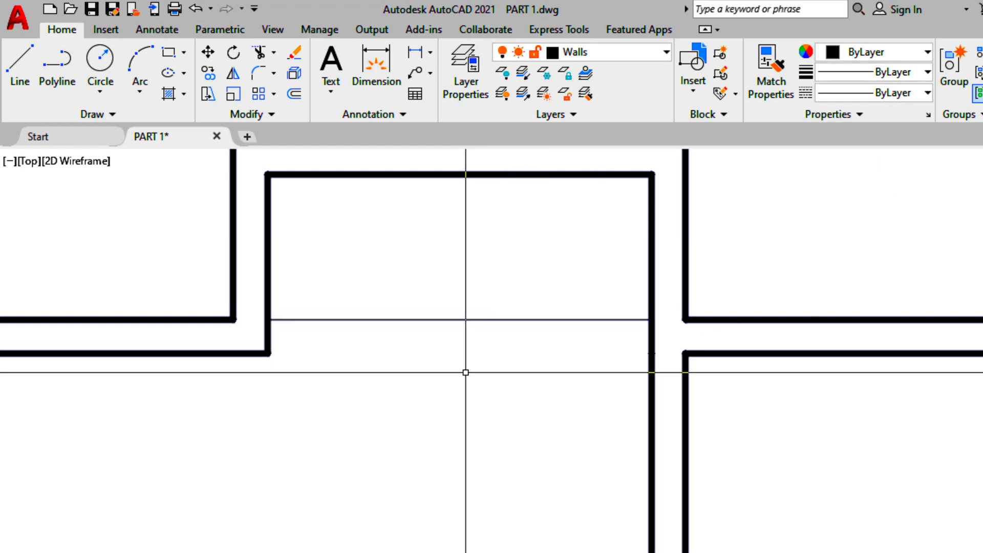
Copy the thin lobby line from its left endpoint down to the wall corner directly below.
scroll(337, 328, up, 2)
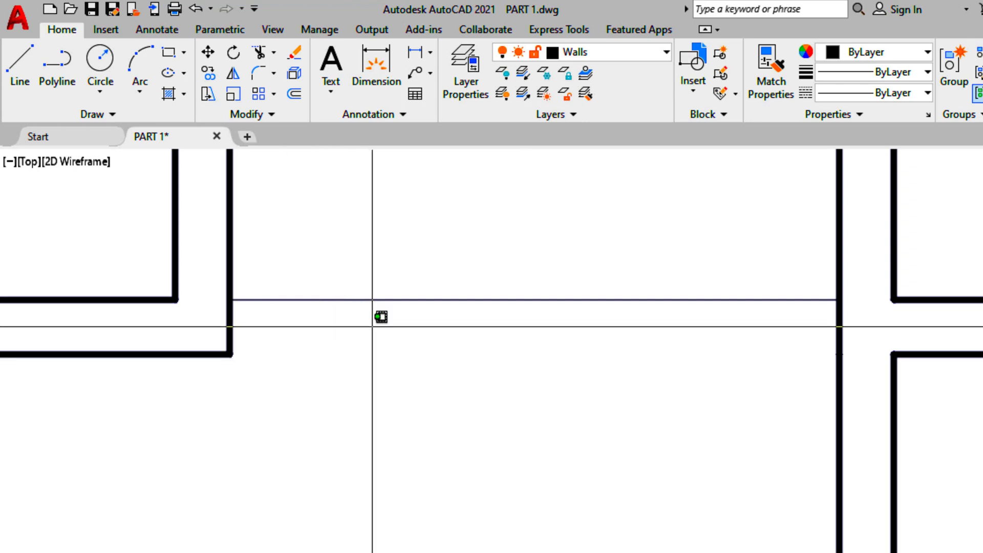
click(359, 300)
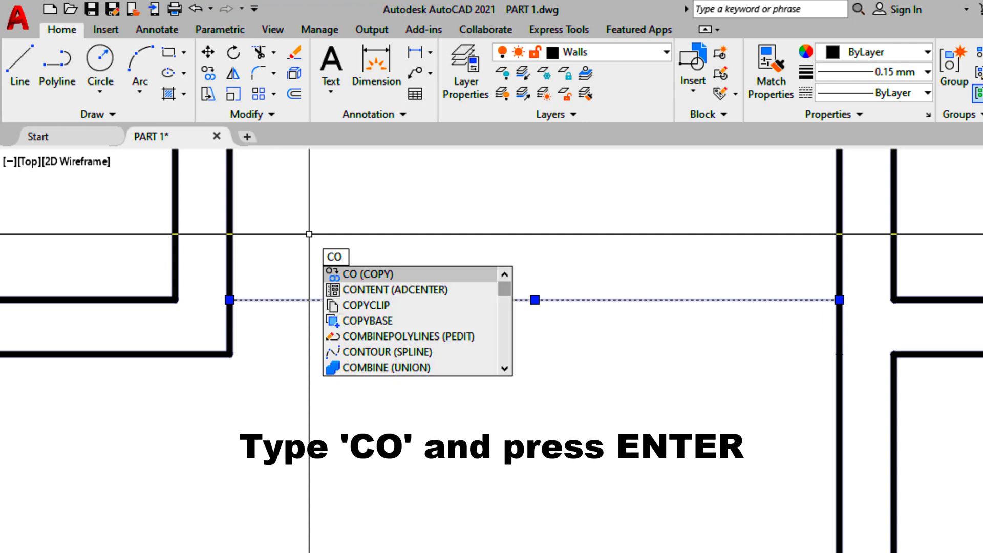
key(Return)
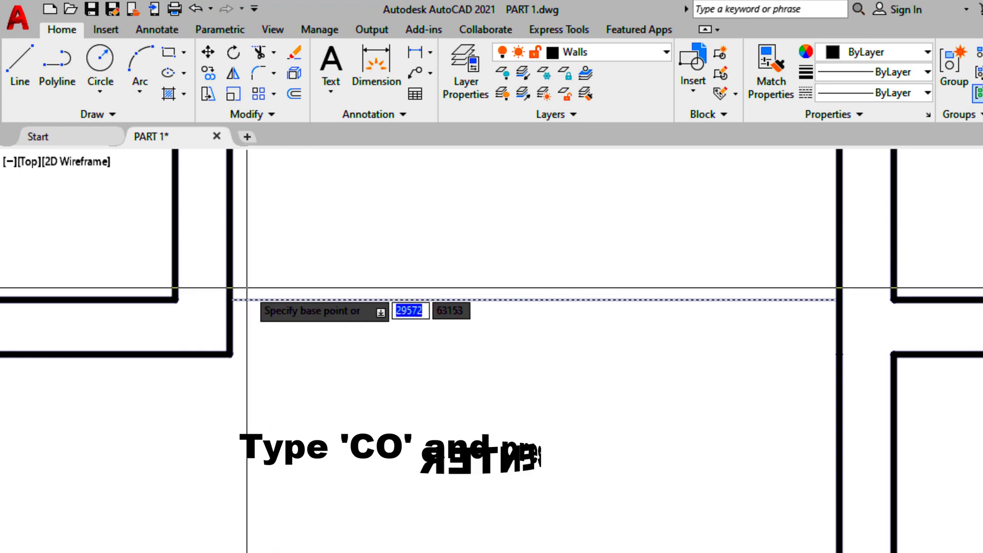
click(230, 299)
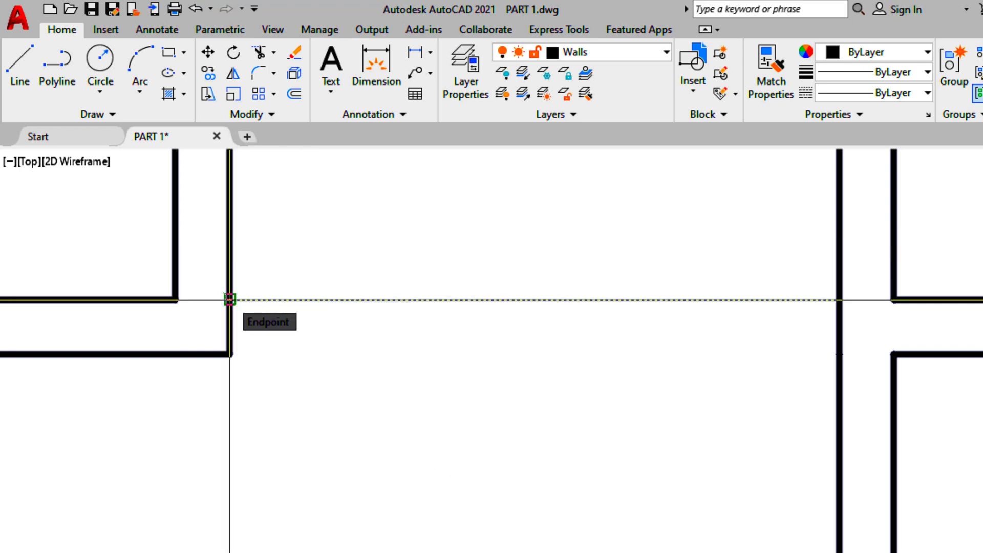
click(230, 354)
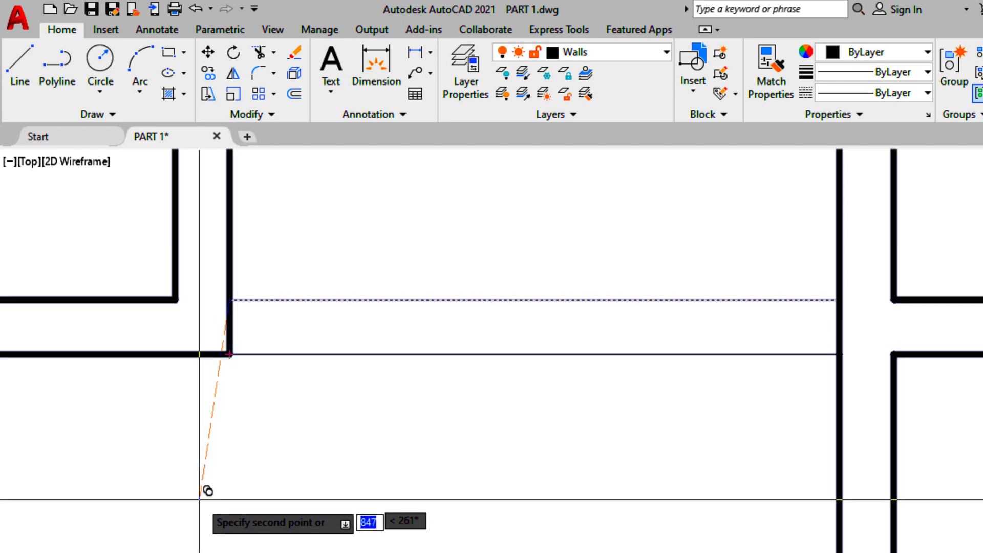
key(Escape)
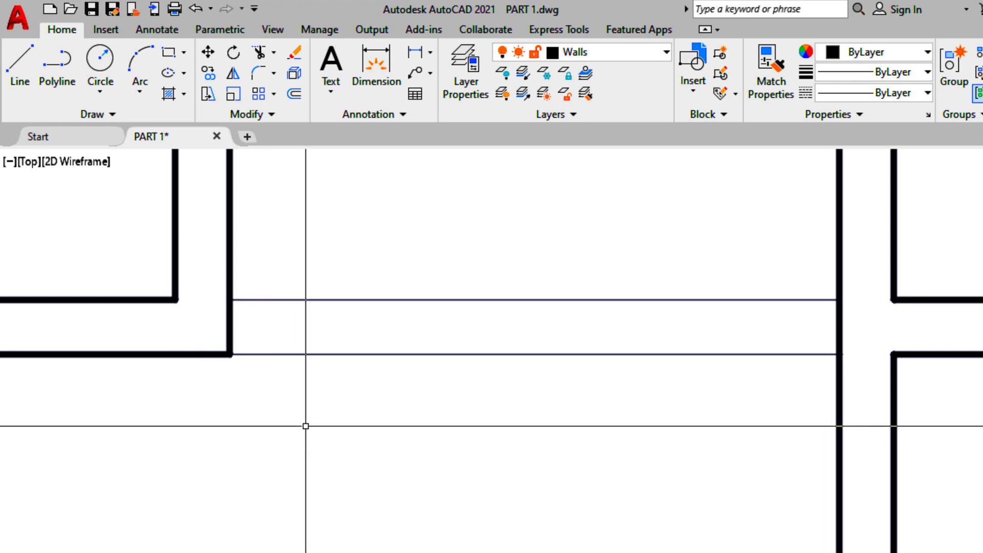
Extend the lower wall lines of the left and right bedrooms to the lobby's side walls.
scroll(336, 389, down, 5)
scroll(335, 388, up, 4)
scroll(339, 293, down, 4)
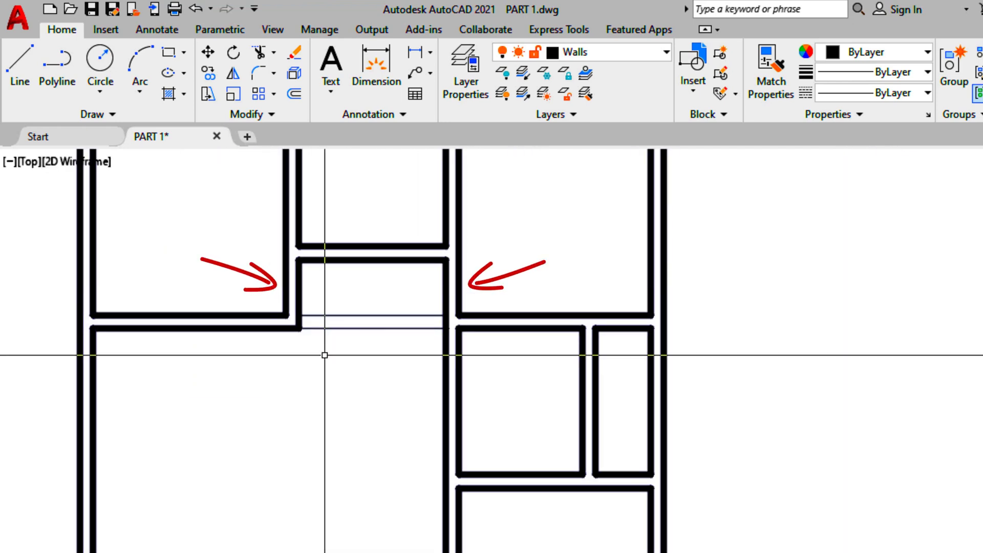
scroll(342, 326, up, 2)
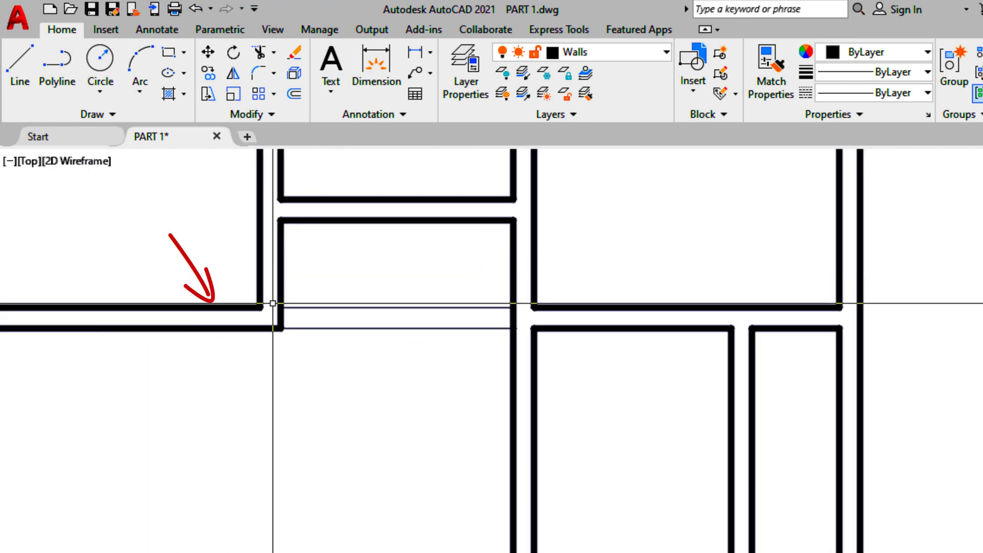
scroll(281, 310, up, 4)
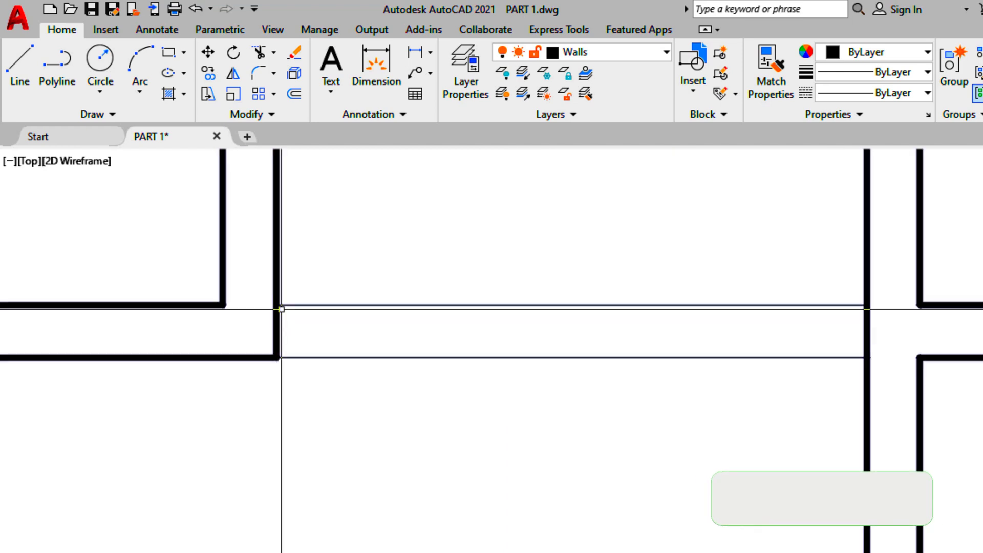
scroll(279, 310, down, 4)
text(tr)
key(Return)
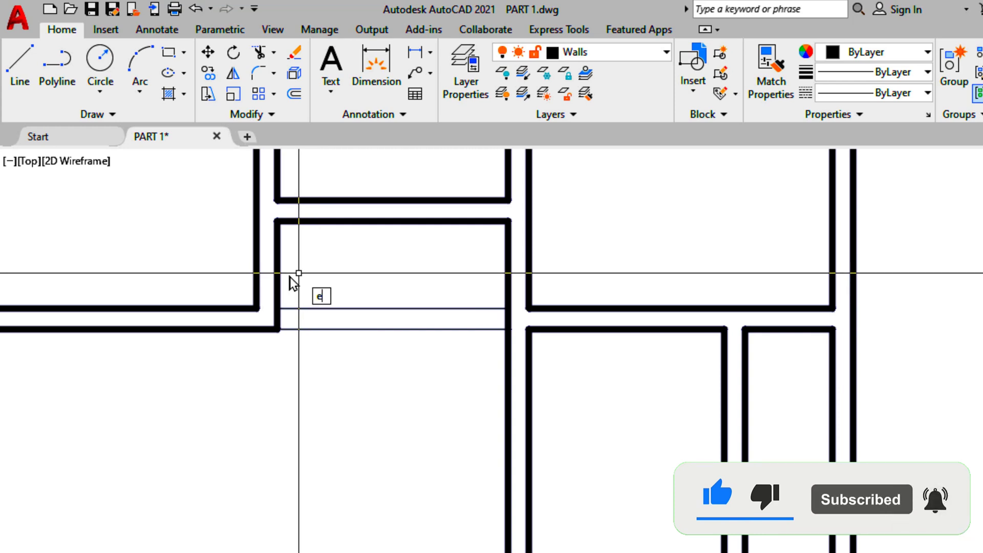
text(x)
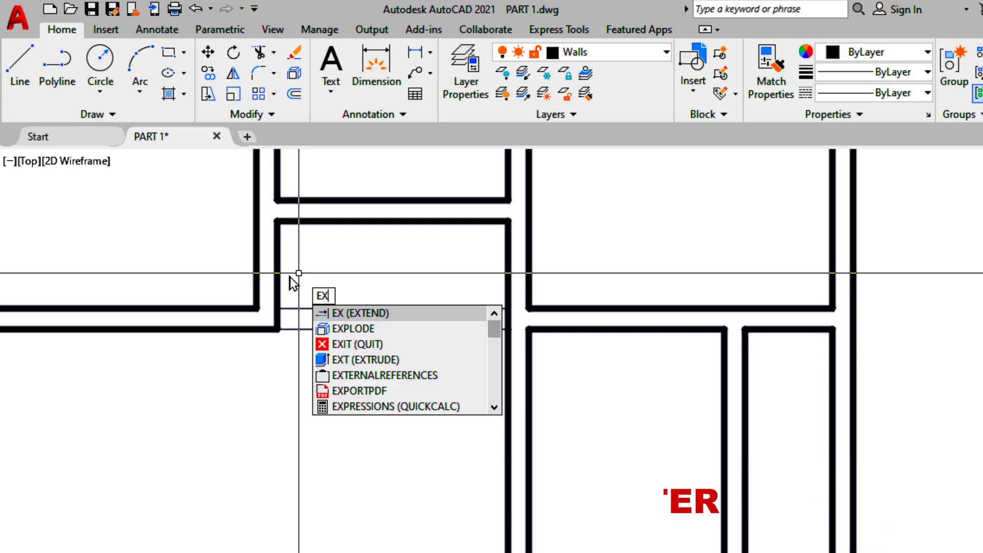
key(Return)
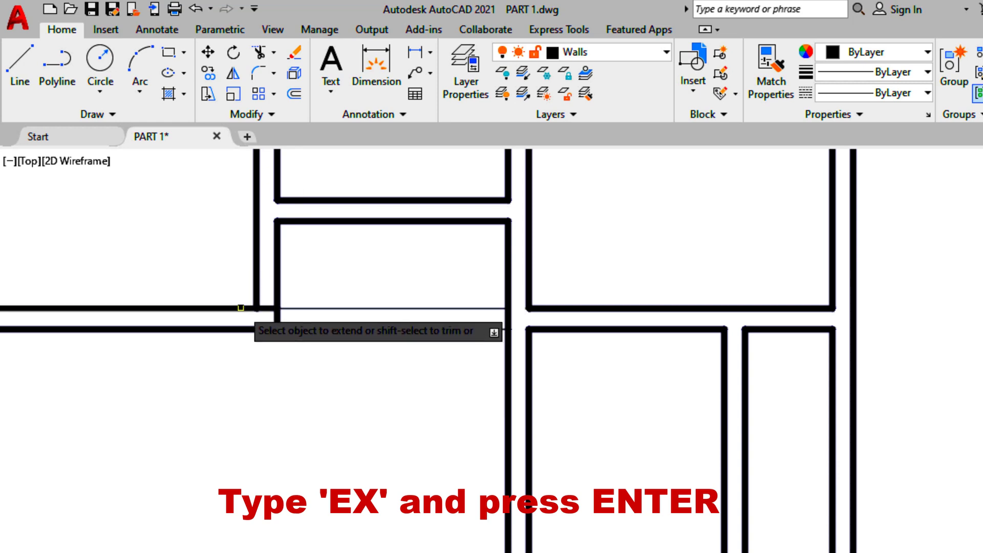
click(538, 309)
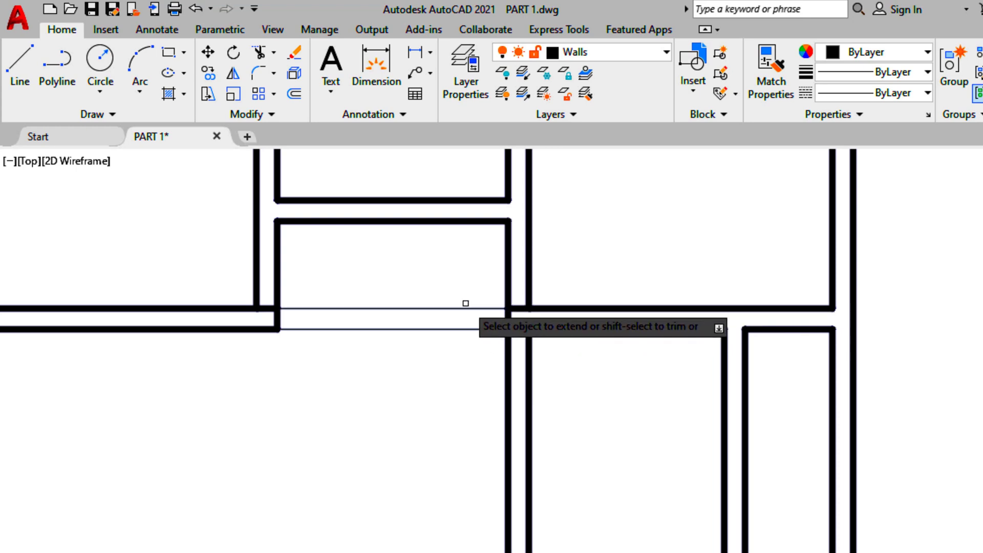
key(Escape)
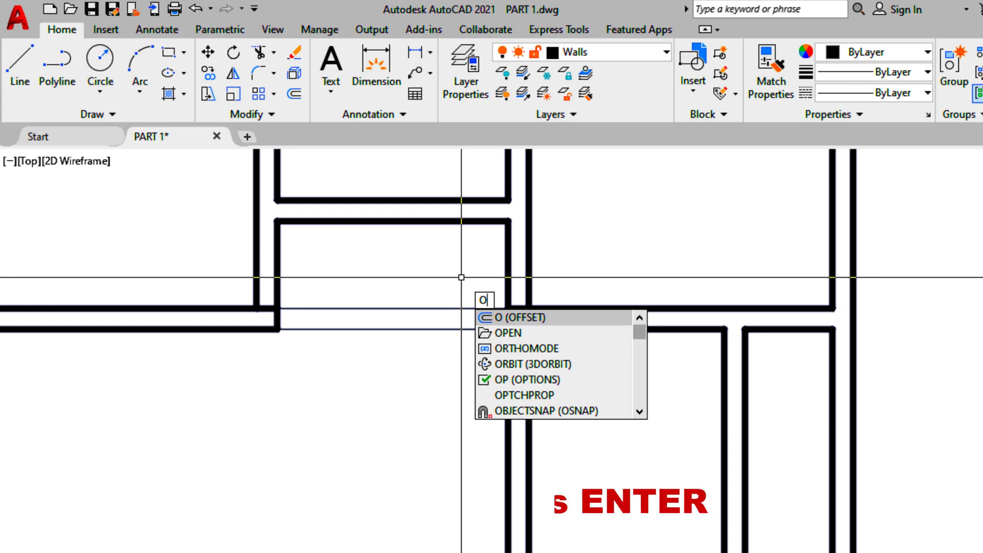
Offset the lower wall lines of both bedrooms 900 mm upward into the rooms.
key(Return)
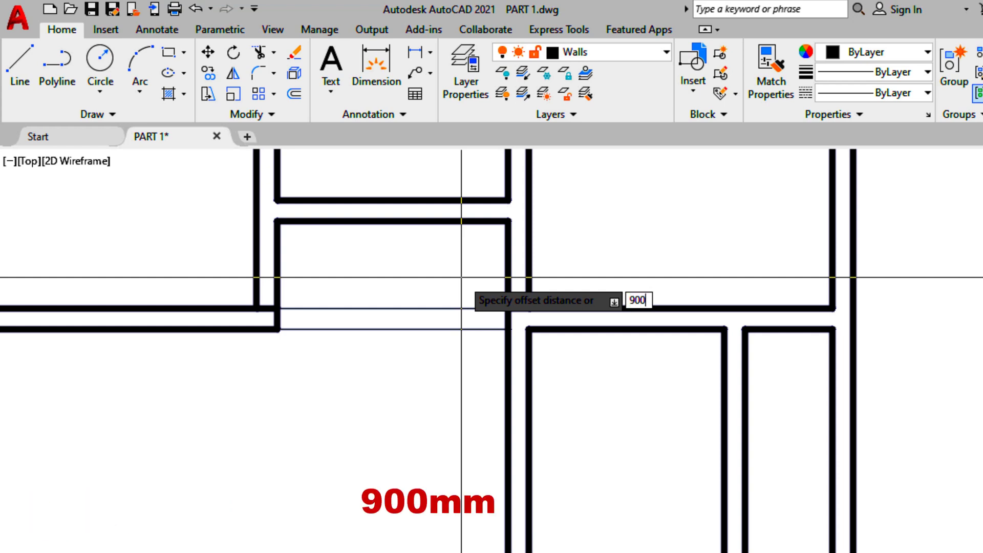
key(Return)
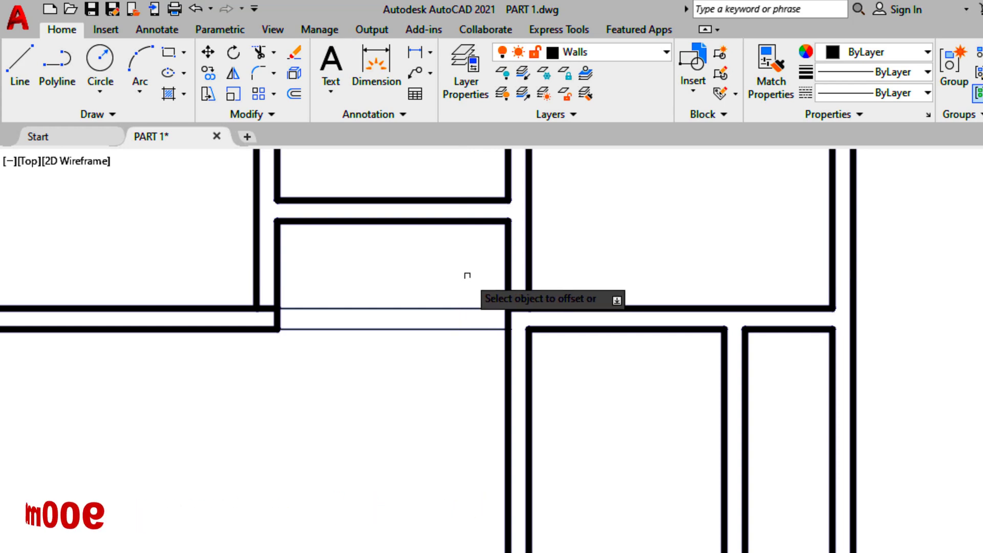
click(511, 308)
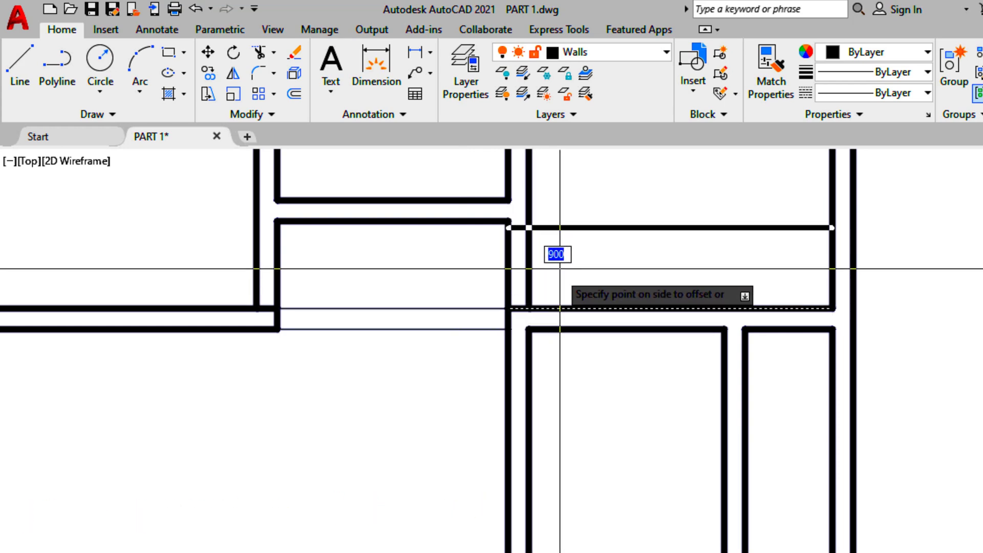
click(570, 242)
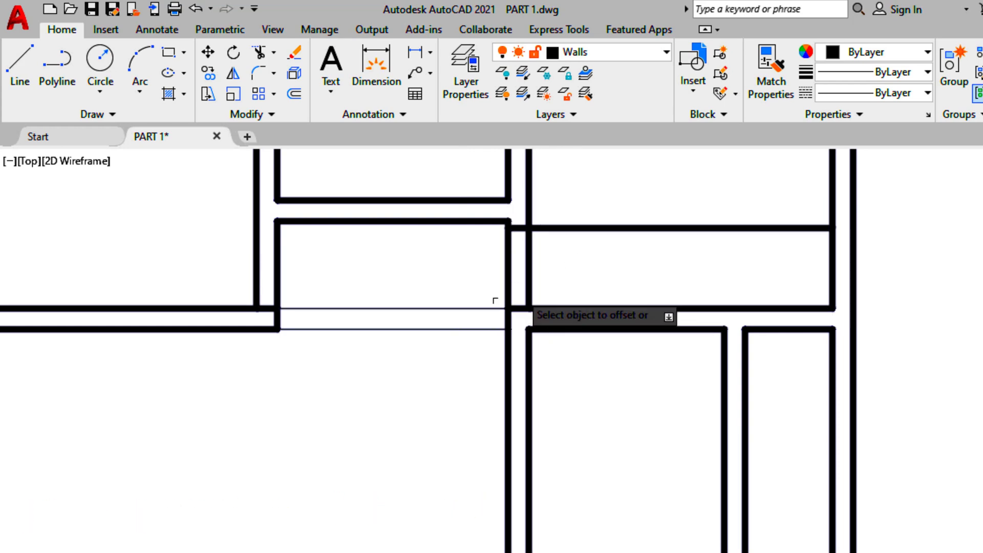
click(215, 308)
click(208, 254)
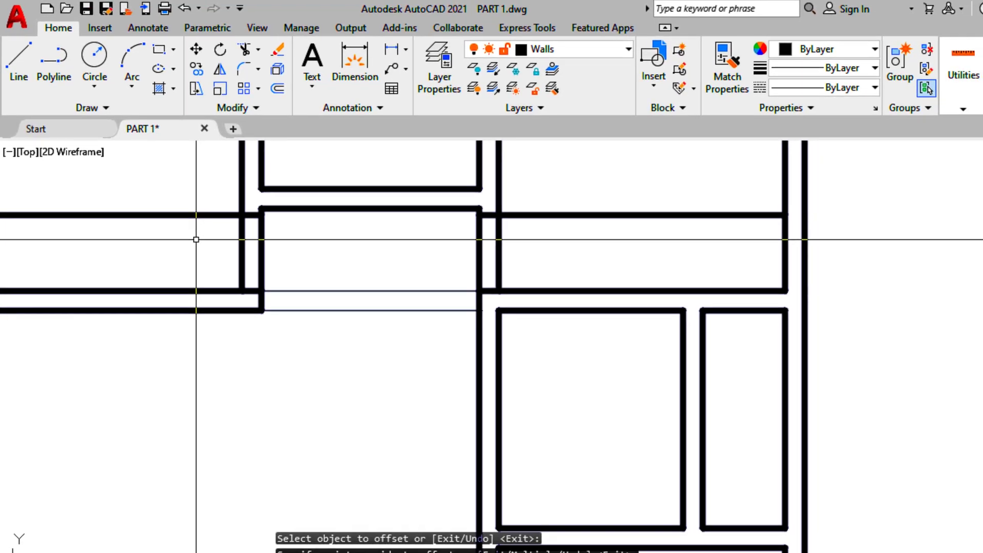
key(Escape)
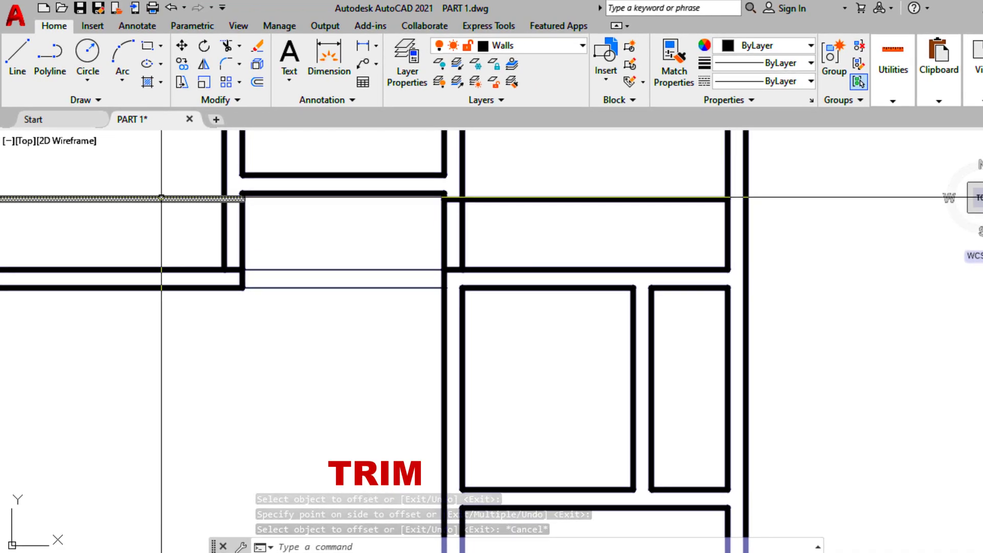
Trim the wall between the left bedroom and lobby to open a 900 mm doorway, and remove the excess offset line inside the room.
click(226, 48)
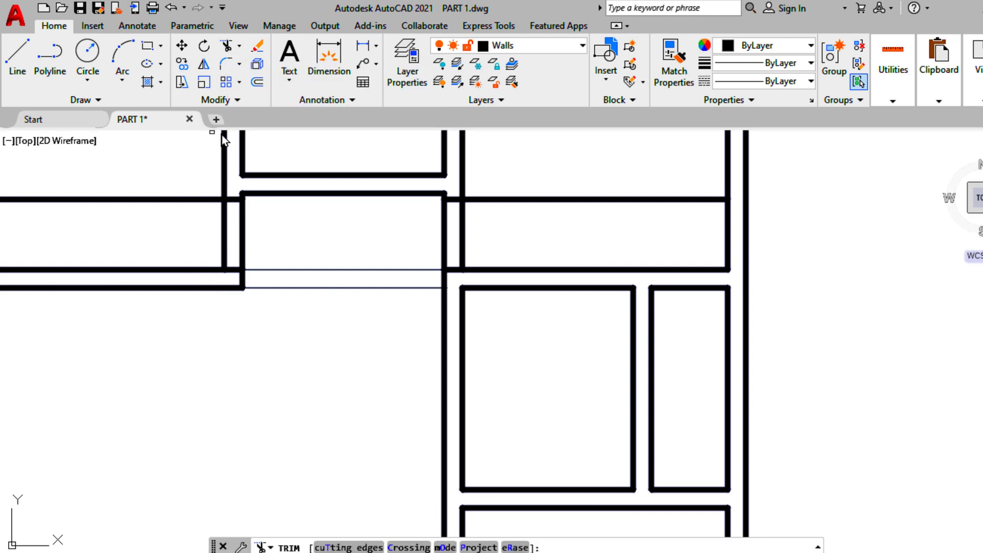
click(223, 232)
click(241, 233)
click(196, 224)
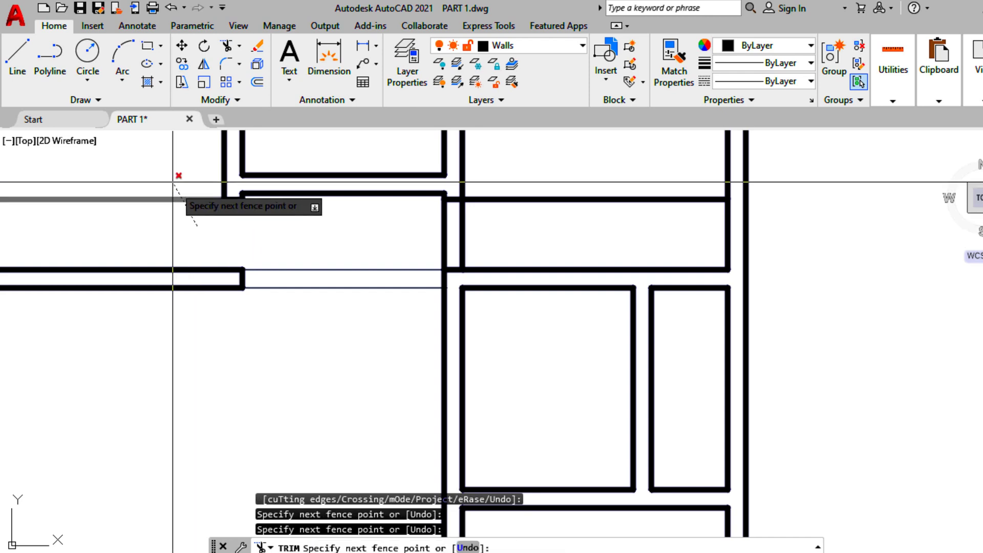
click(173, 182)
Trim the wall between the right bedroom and lobby to open a 900 mm doorway, and remove the excess offset line inside the room.
click(492, 227)
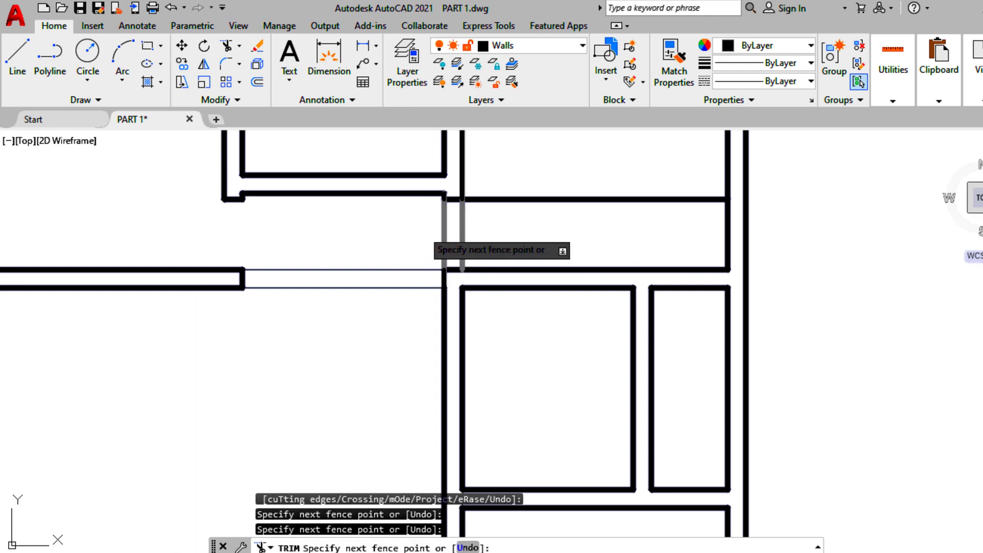
click(422, 230)
click(518, 228)
click(501, 183)
scroll(445, 250, down, 2)
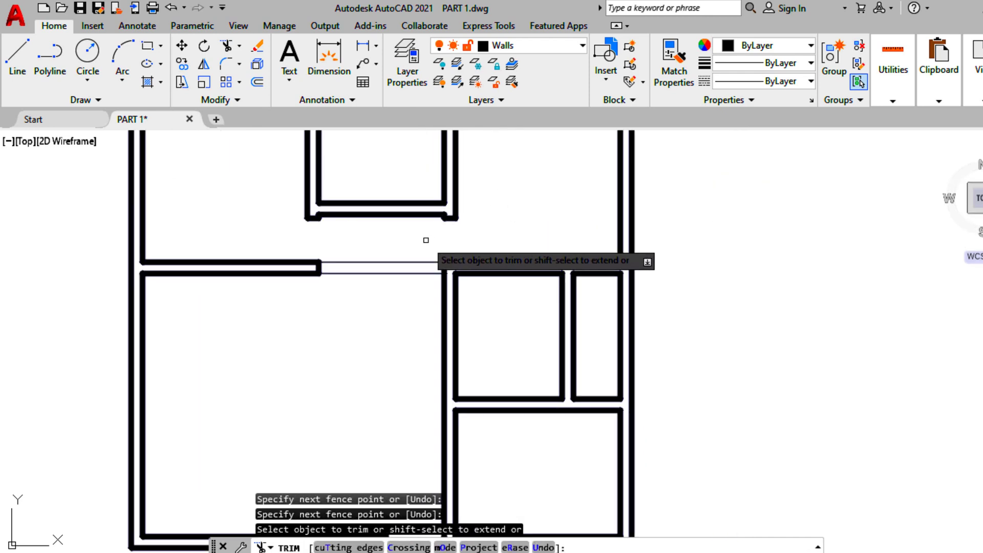
key(Escape)
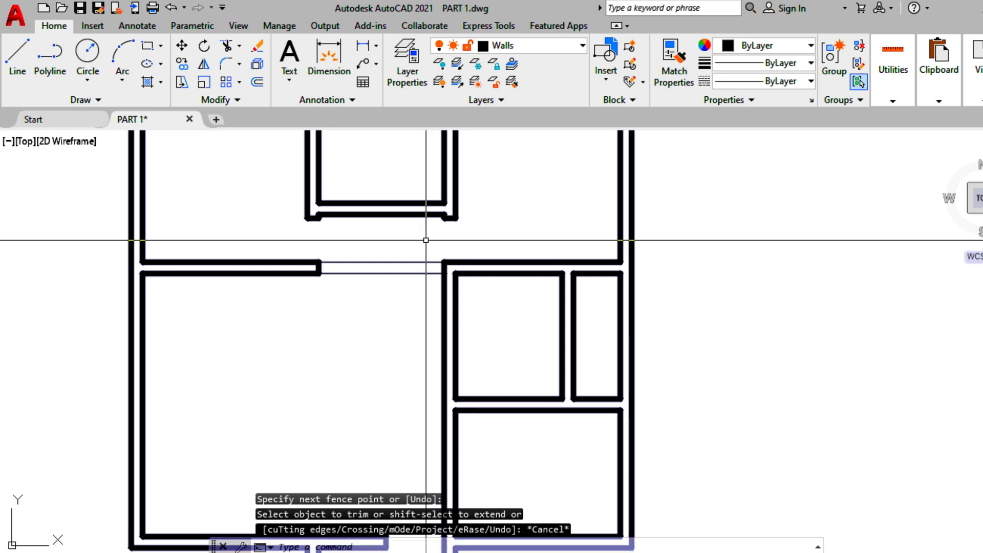
scroll(426, 240, down, 2)
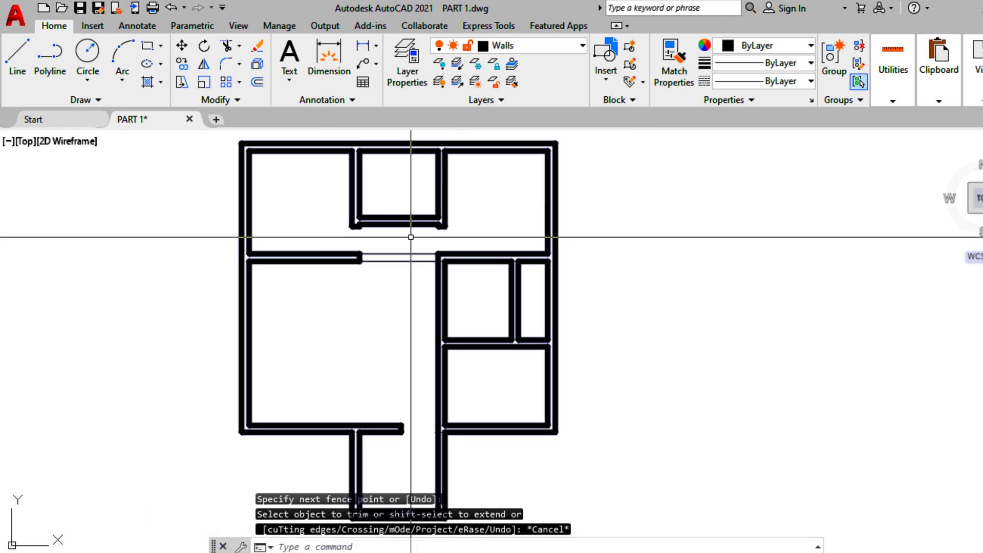
scroll(411, 237, up, 2)
scroll(400, 246, down, 2)
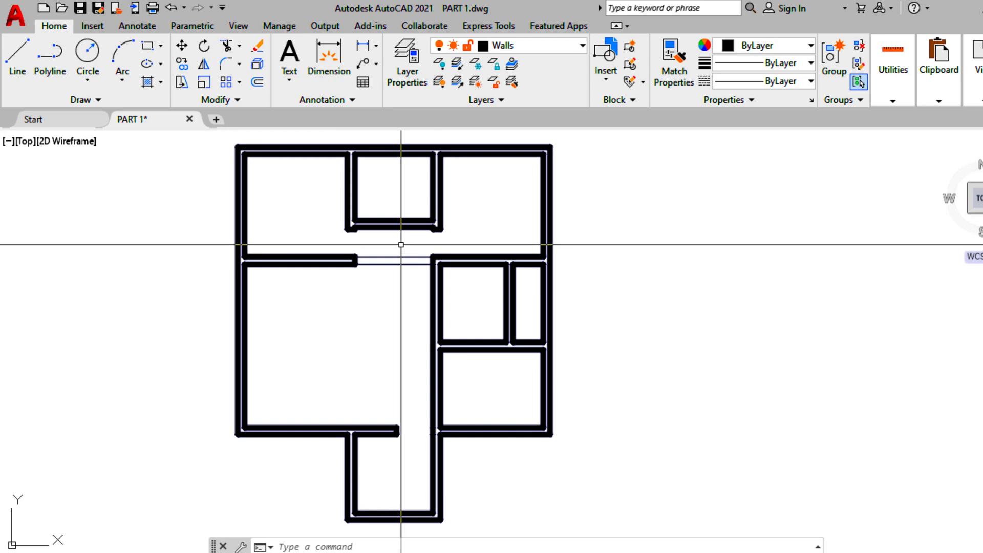
scroll(401, 245, up, 2)
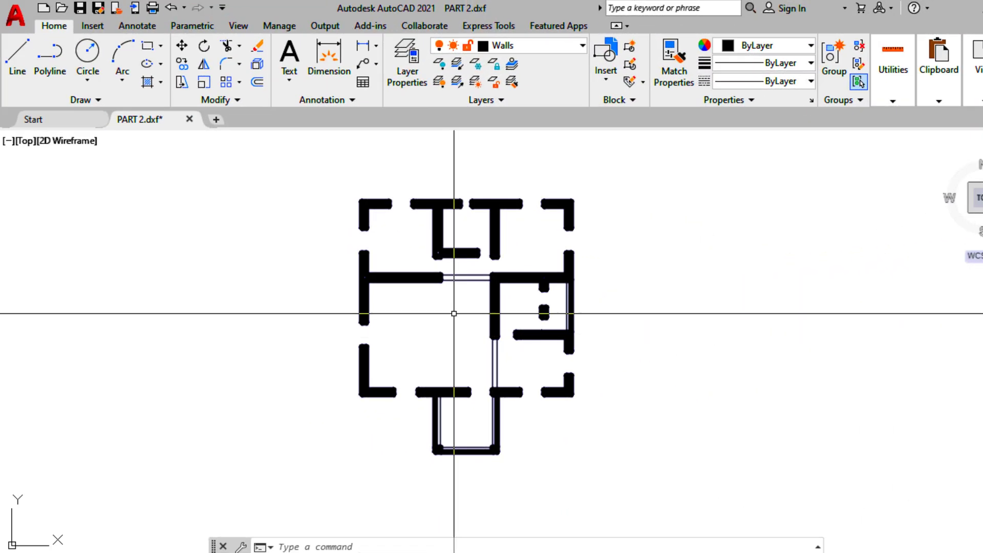
scroll(471, 320, up, 2)
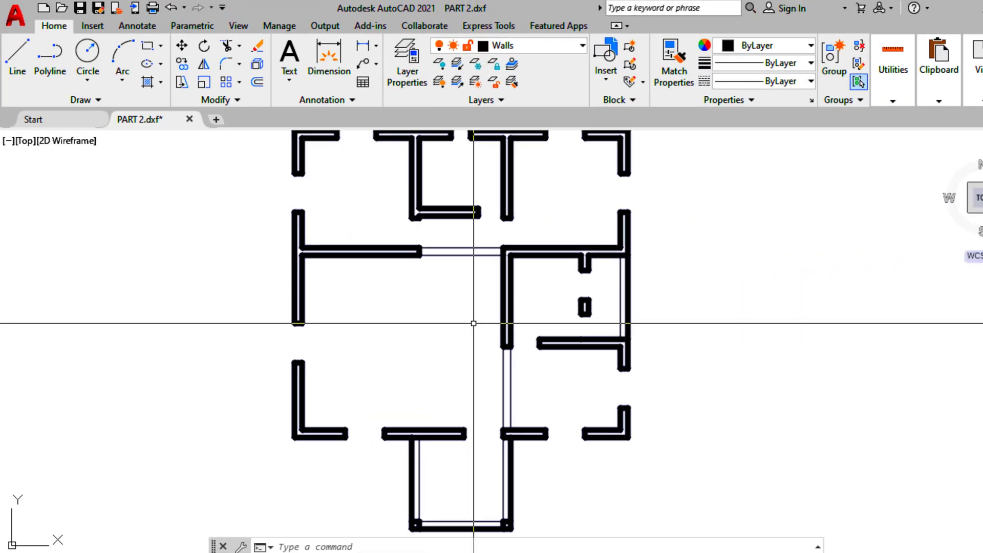
middle_drag(474, 323, 467, 335)
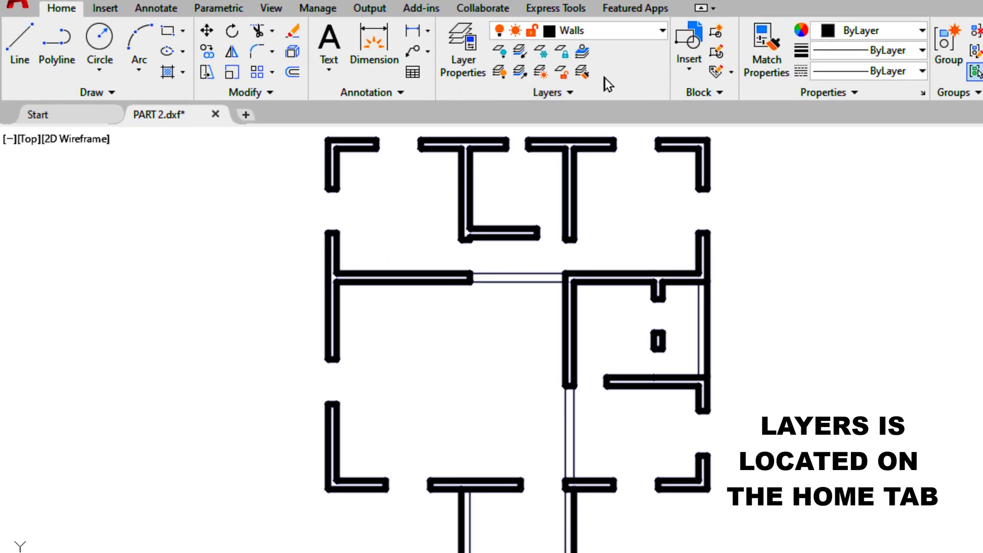
Make Windows the current layer and draw a 1200 mm horizontal line in the open space of the large left room.
click(652, 29)
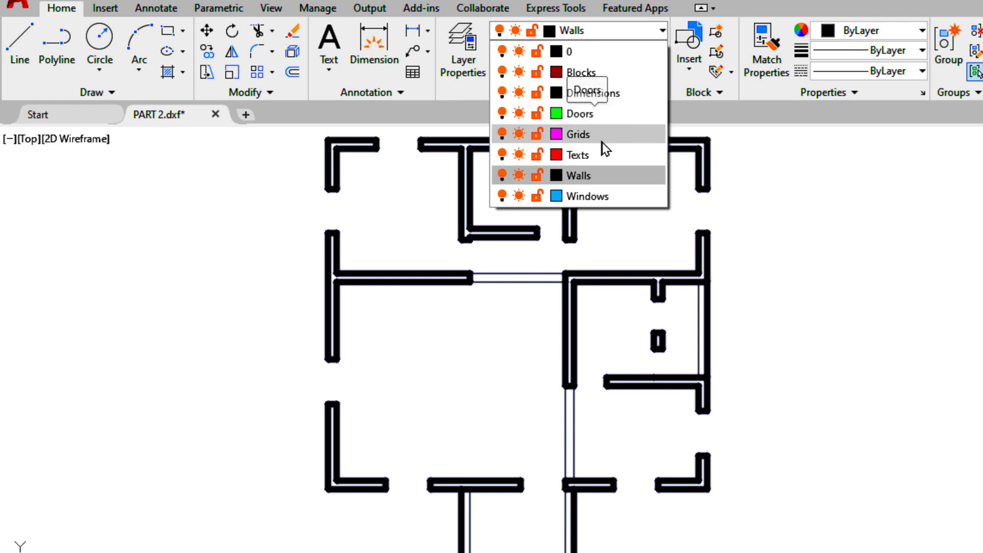
click(614, 198)
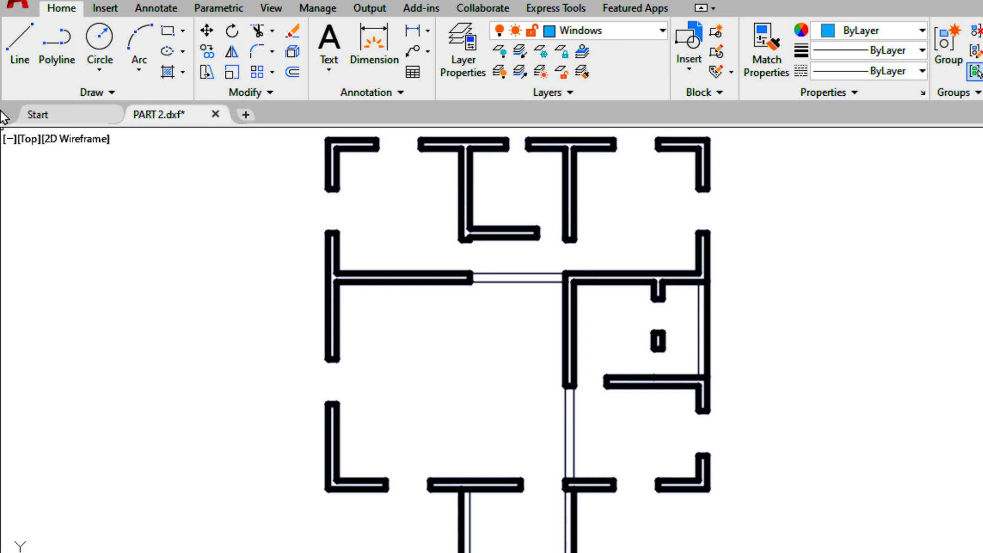
click(20, 44)
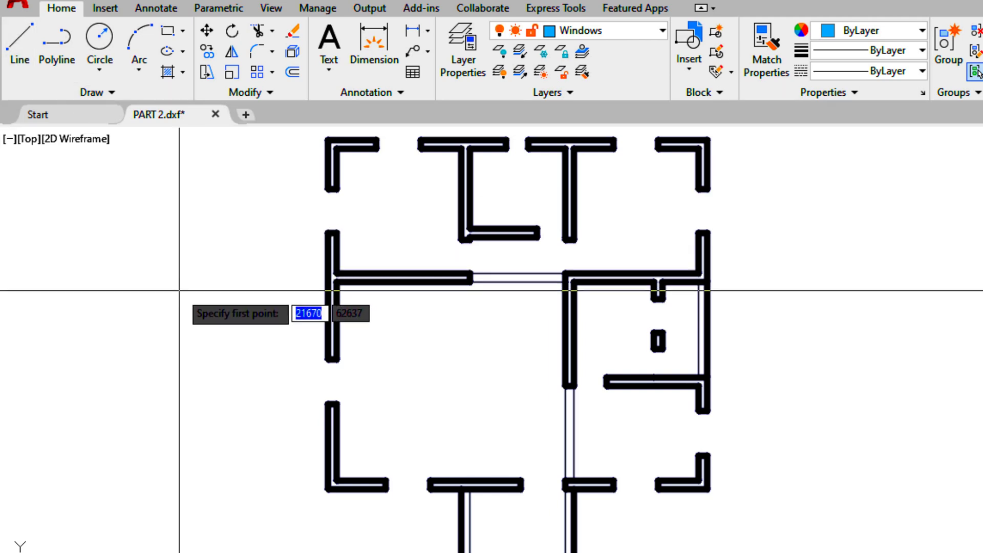
scroll(415, 387, up, 2)
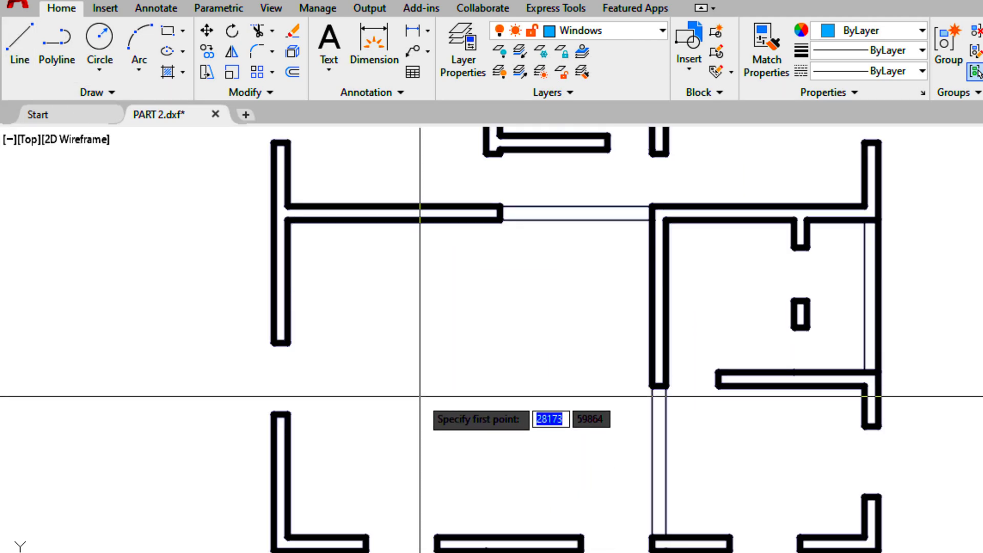
click(386, 323)
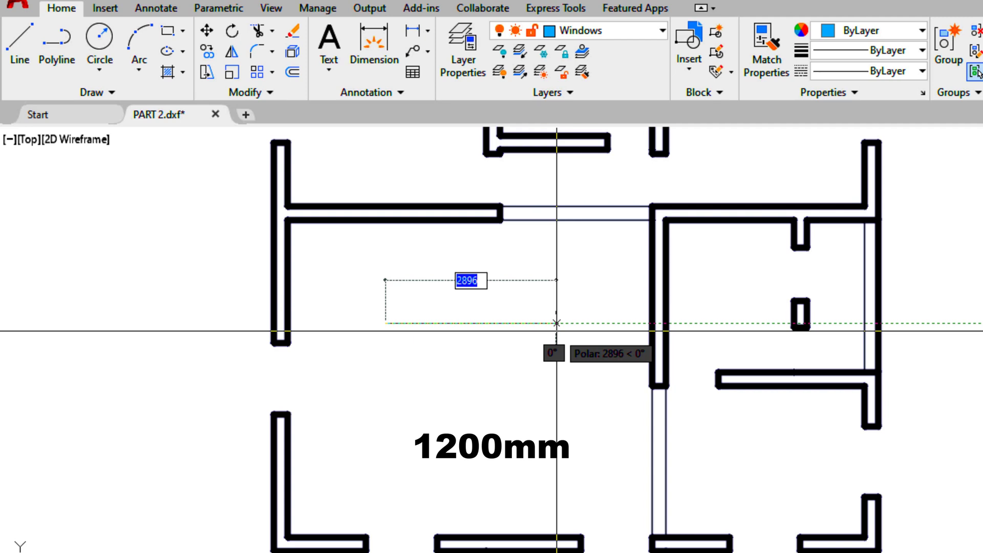
text(1200)
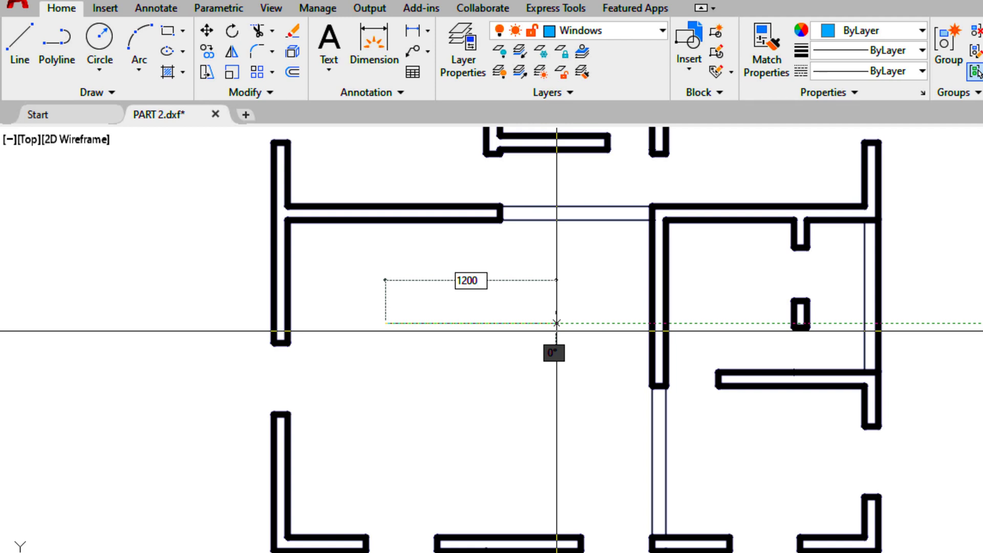
key(Return)
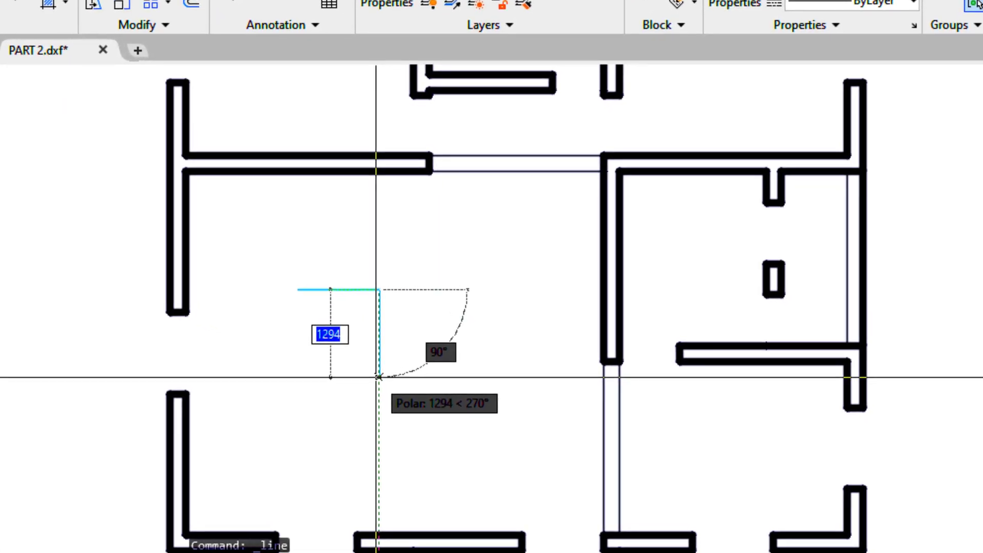
Continue the line into a closed window outline with a 230 mm right end, 1200 mm lower side and 230 mm left end.
text(230)
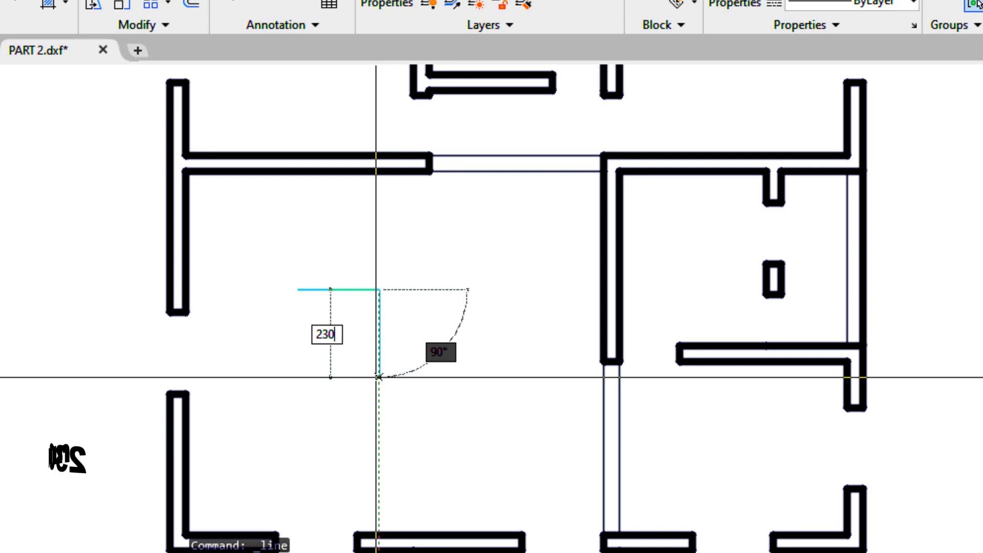
key(Return)
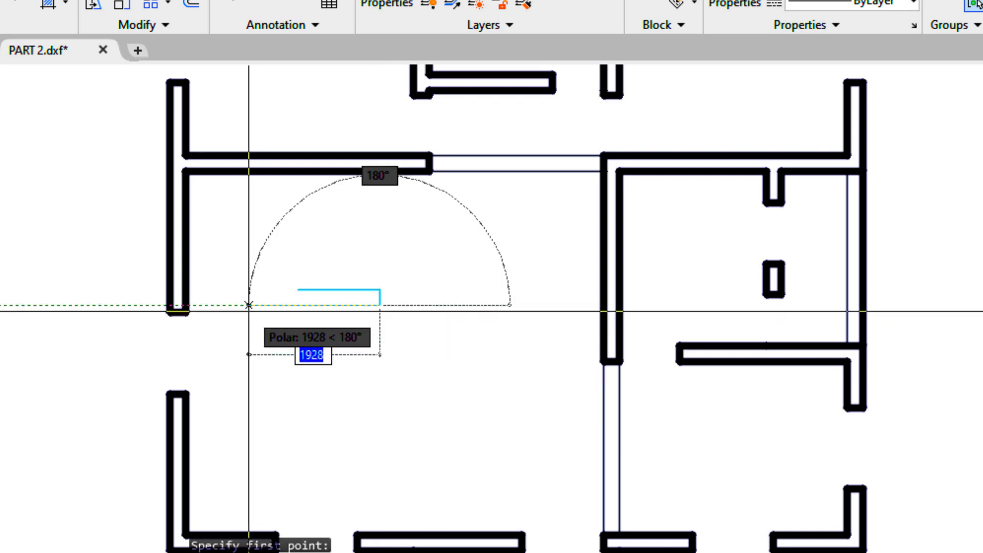
text(1200)
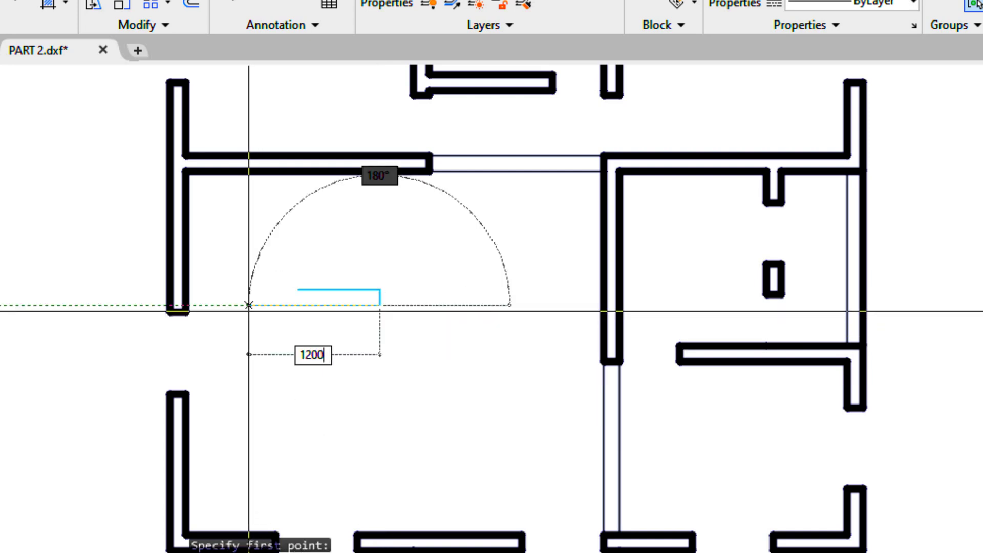
key(Return)
scroll(249, 307, up, 6)
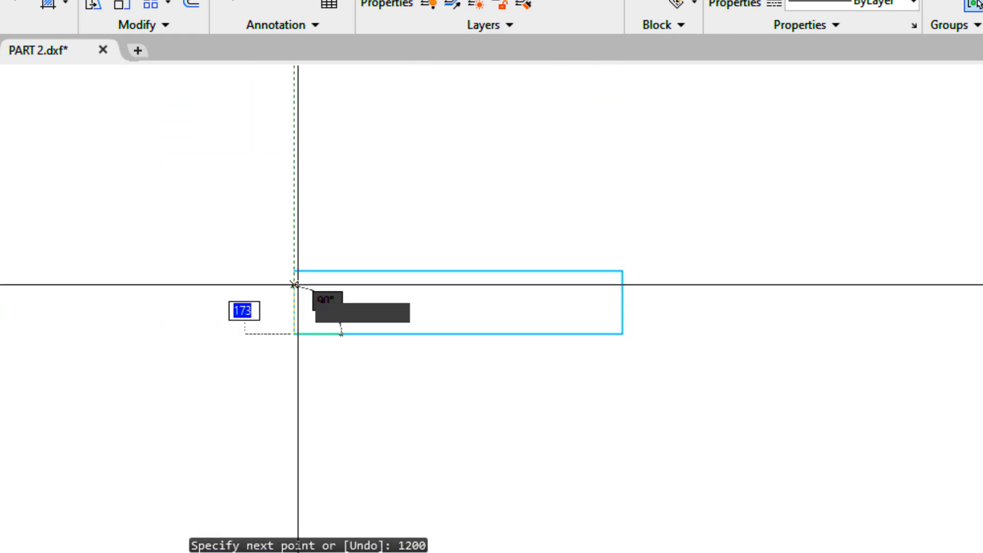
text(230)
key(Return)
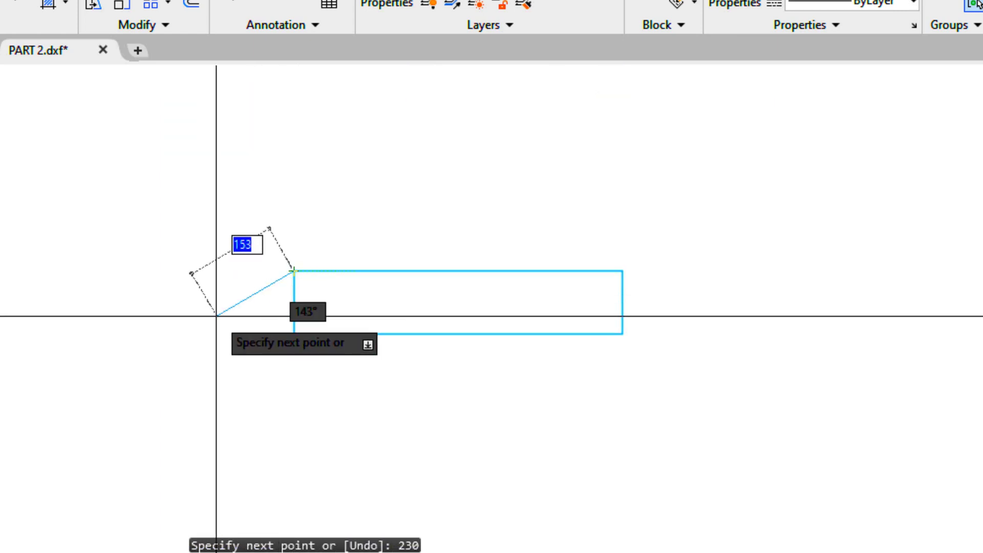
key(Return)
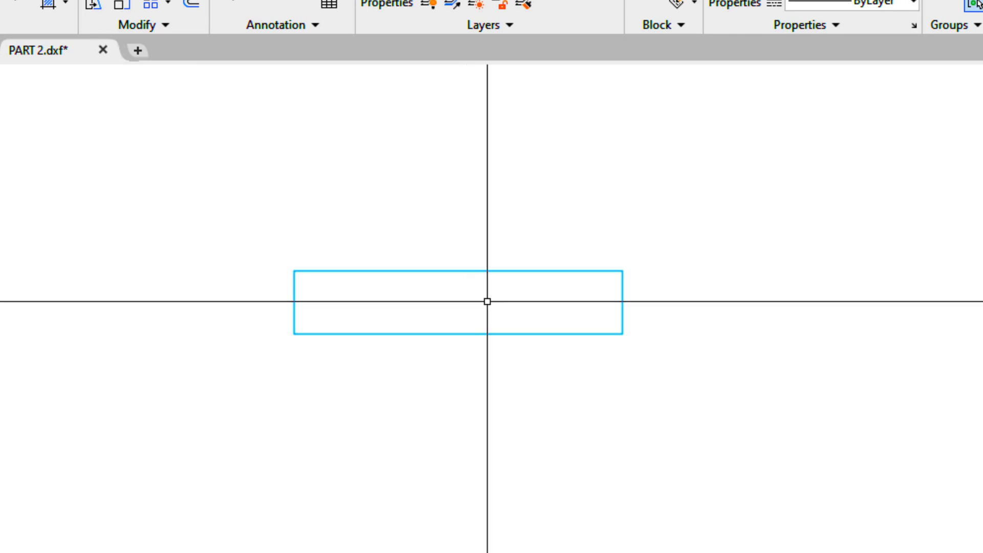
Offset the upper and lower long sides of the window rectangle 80 mm inward.
text(O)
key(Return)
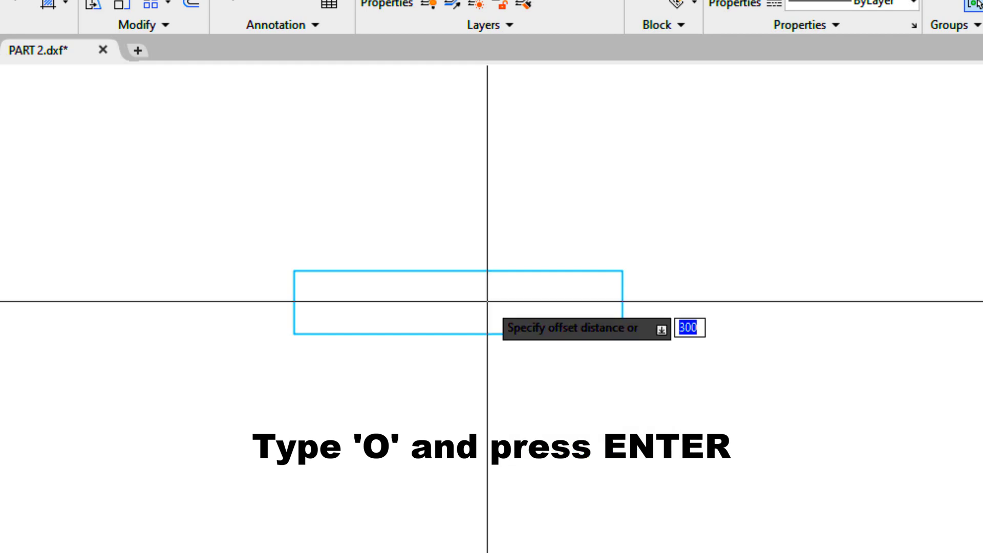
text(80)
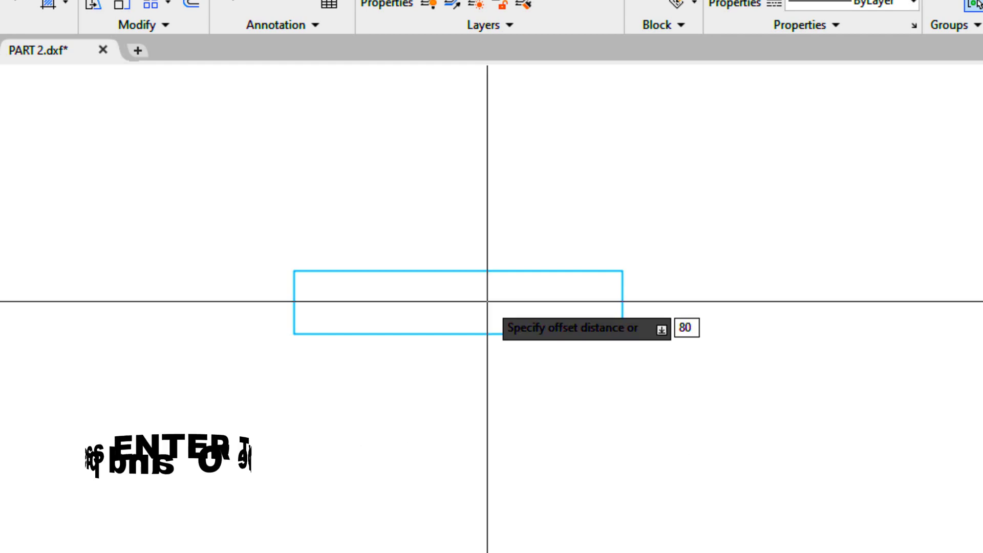
key(Return)
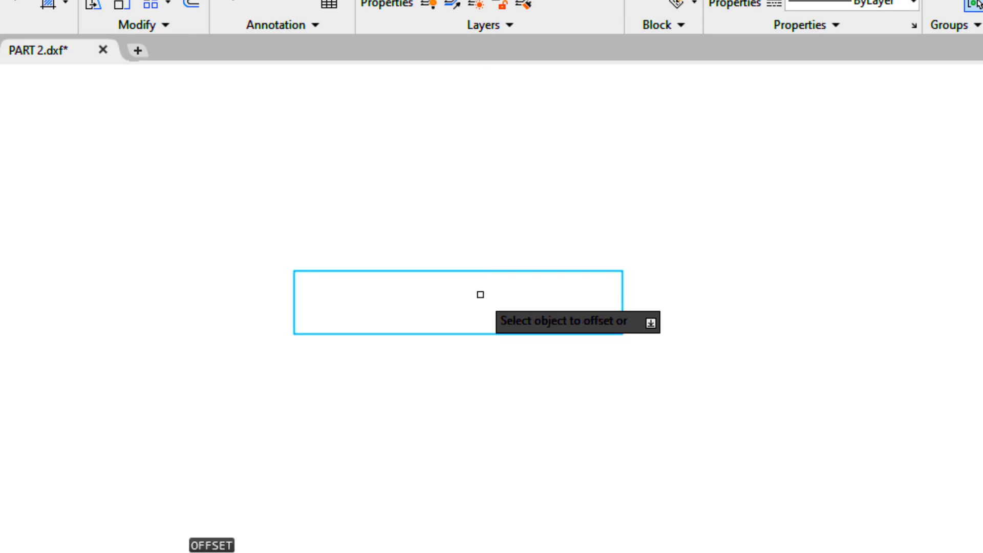
click(497, 269)
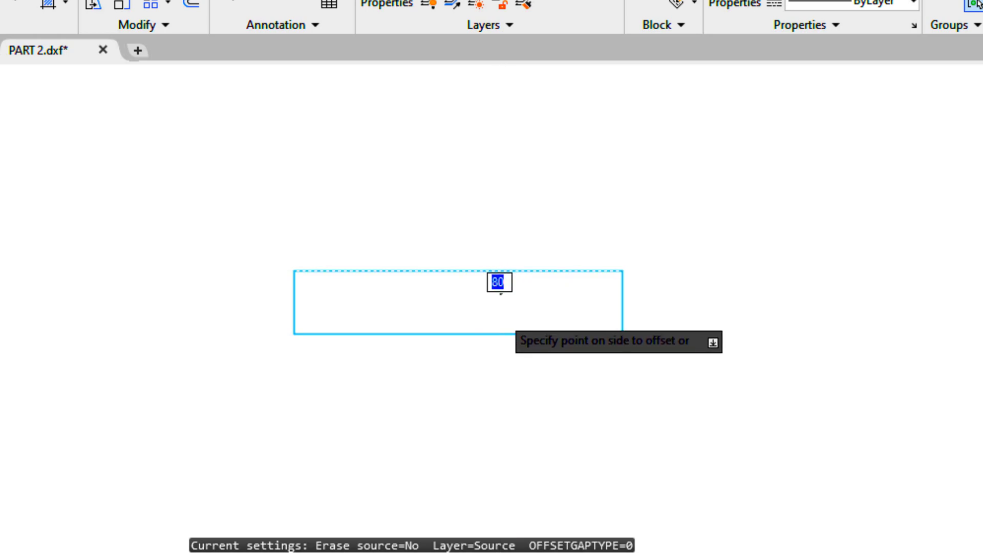
click(501, 295)
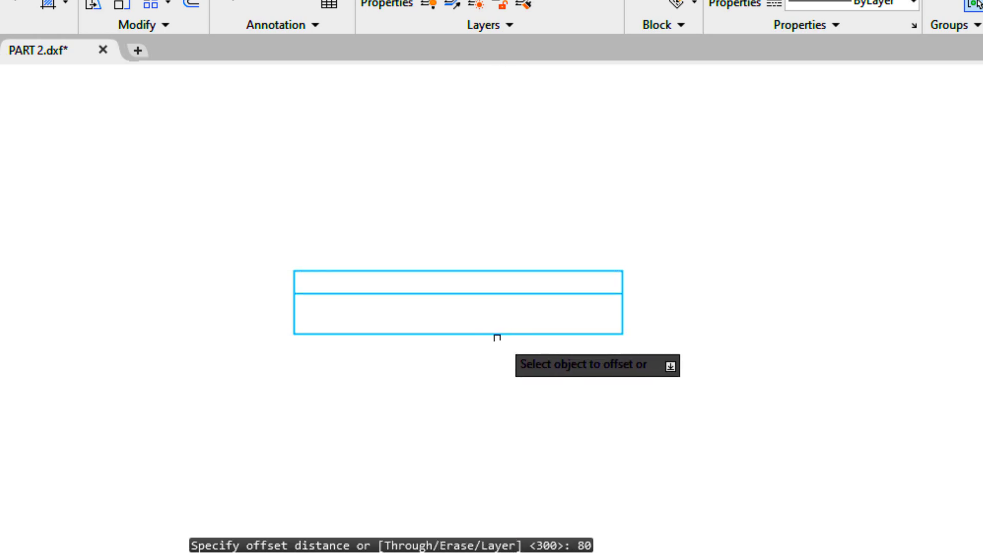
click(480, 334)
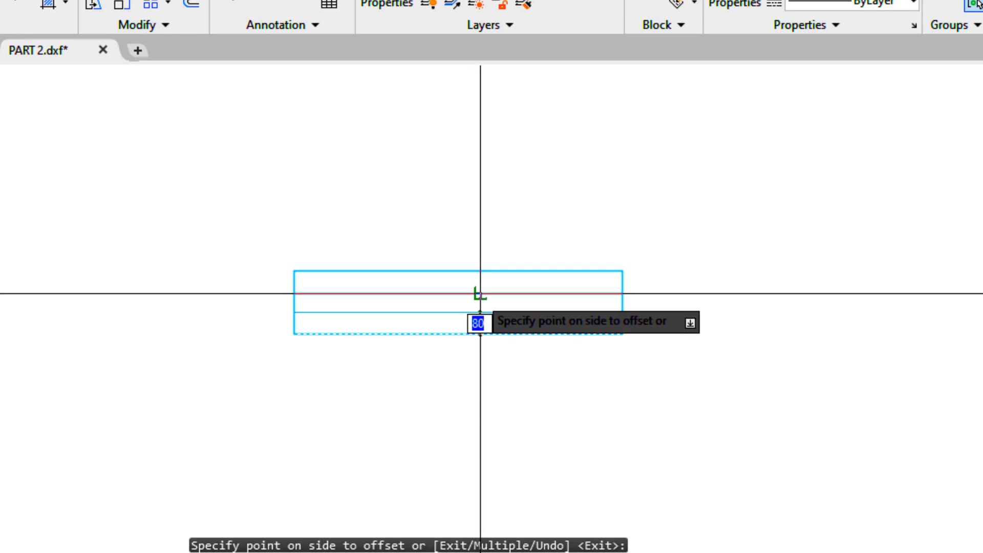
click(479, 291)
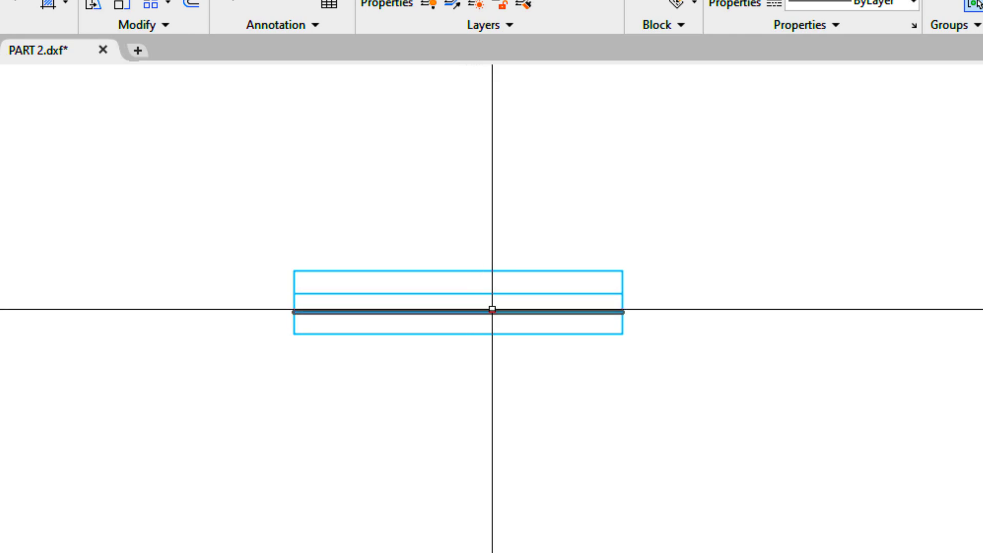
Give the two inner lines of the window a 0.30 mm lineweight and the dark blue colour 41,49,137.
click(532, 319)
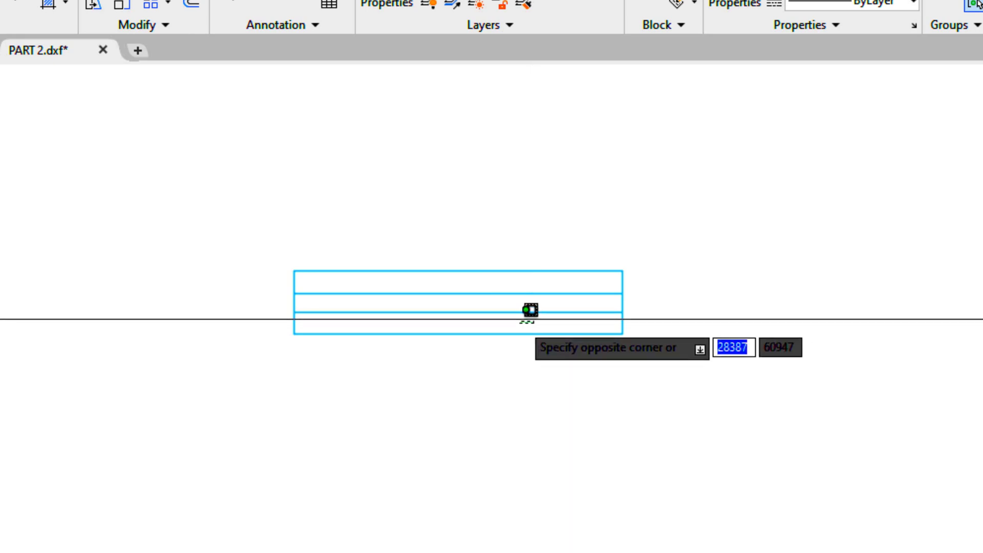
click(504, 291)
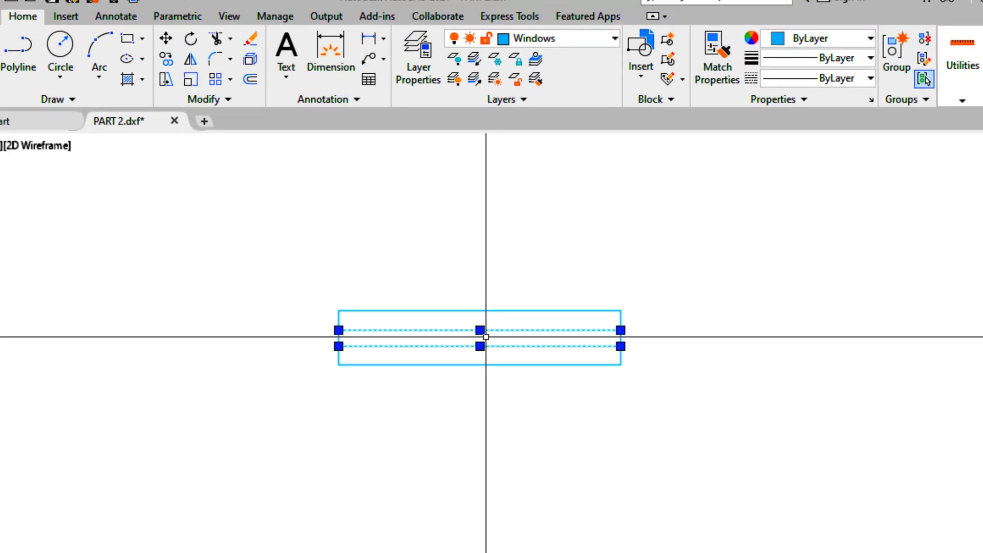
click(789, 60)
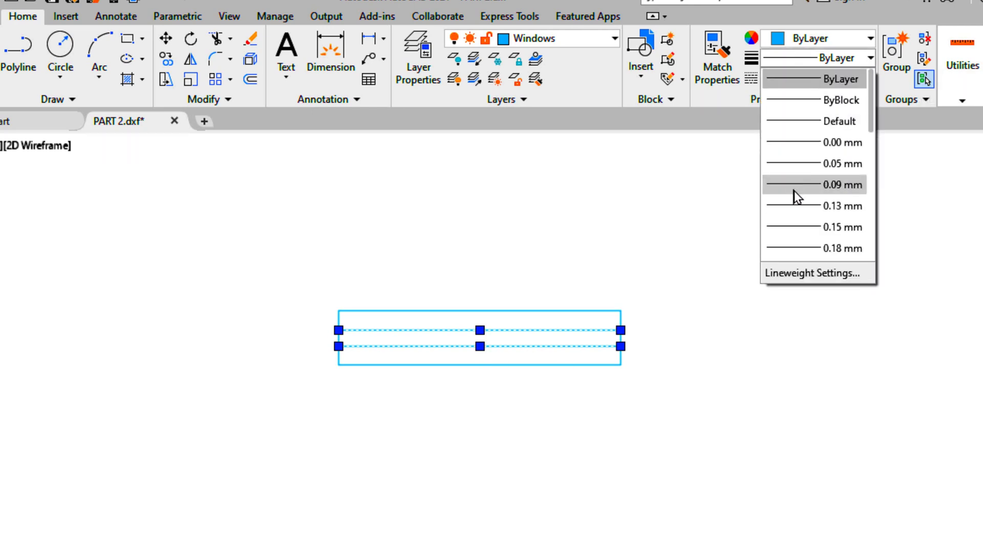
scroll(813, 209, down, 2)
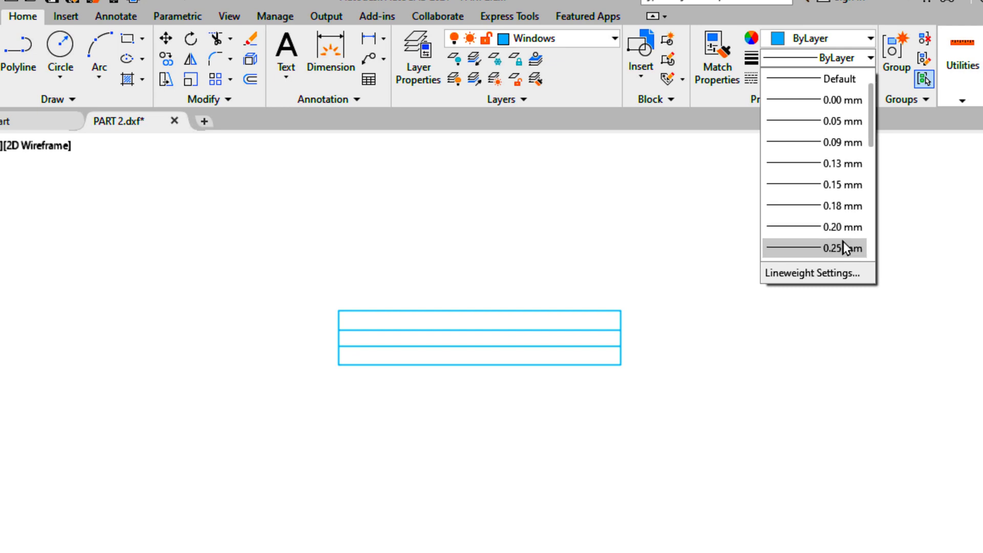
scroll(838, 251, down, 2)
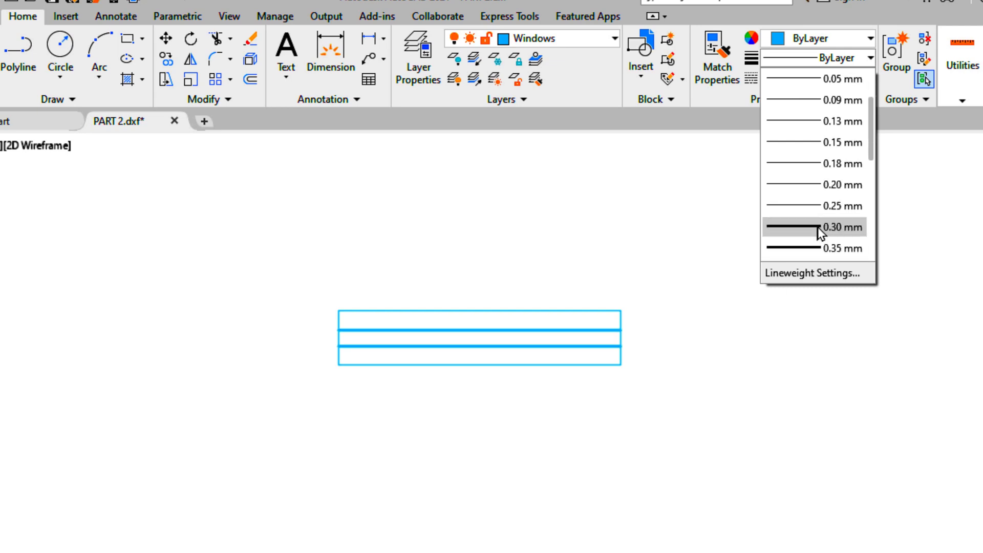
click(821, 228)
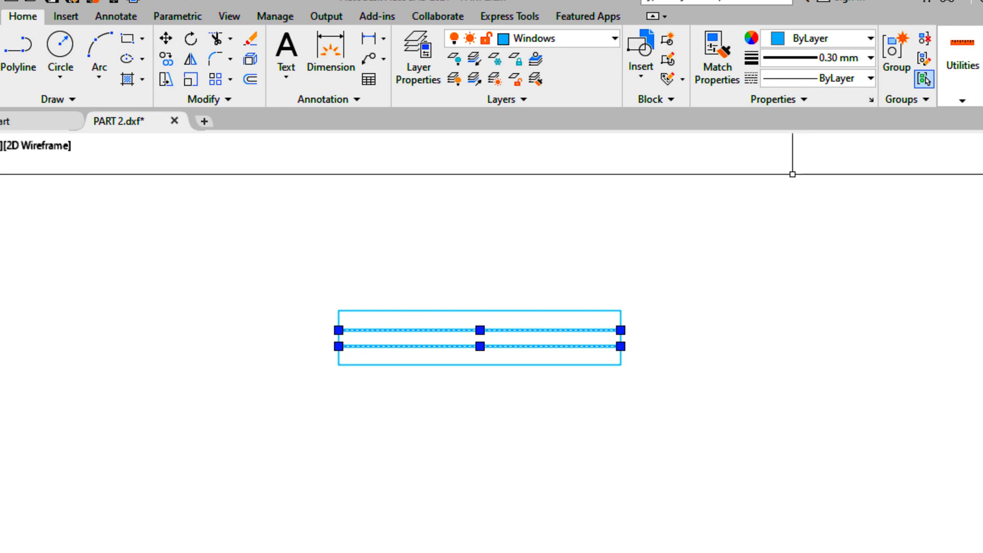
click(797, 39)
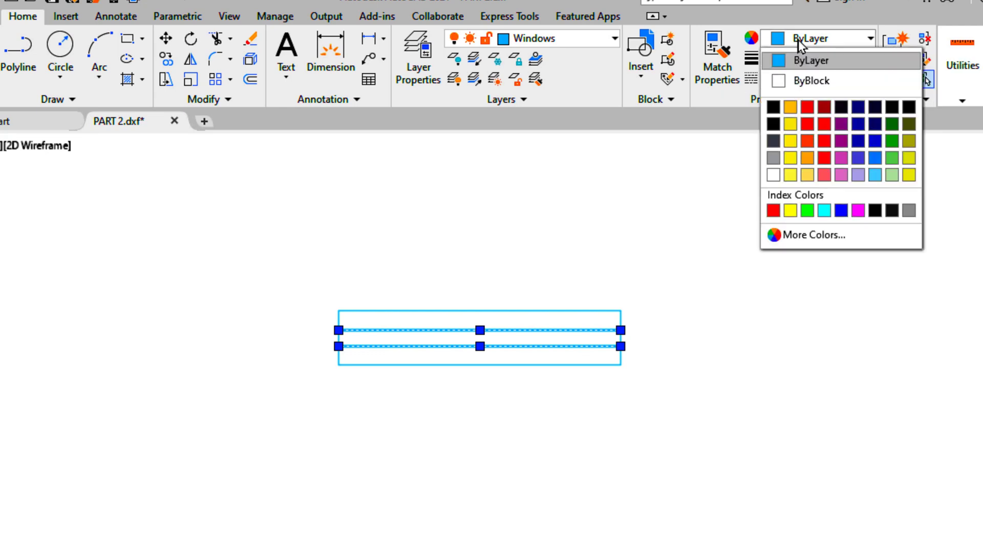
click(858, 108)
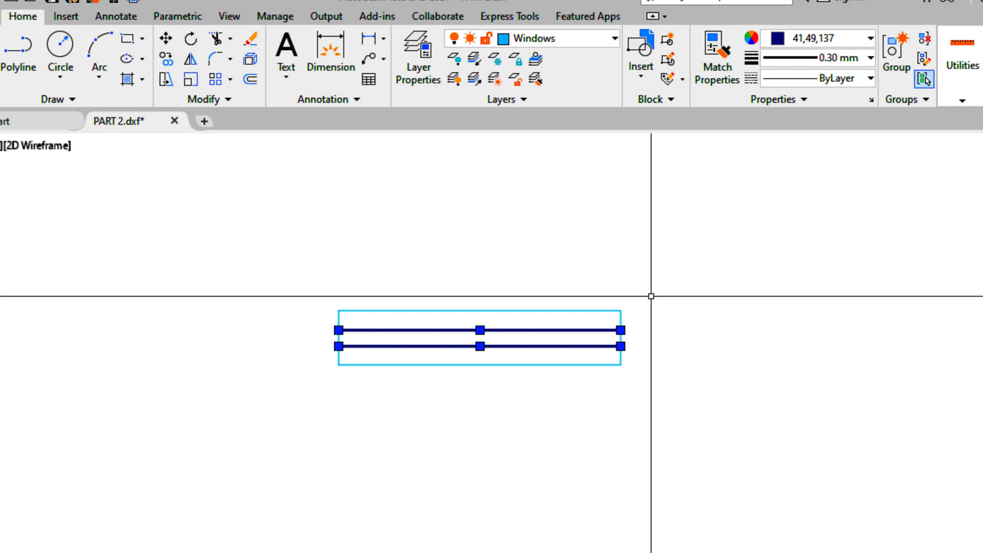
key(Escape)
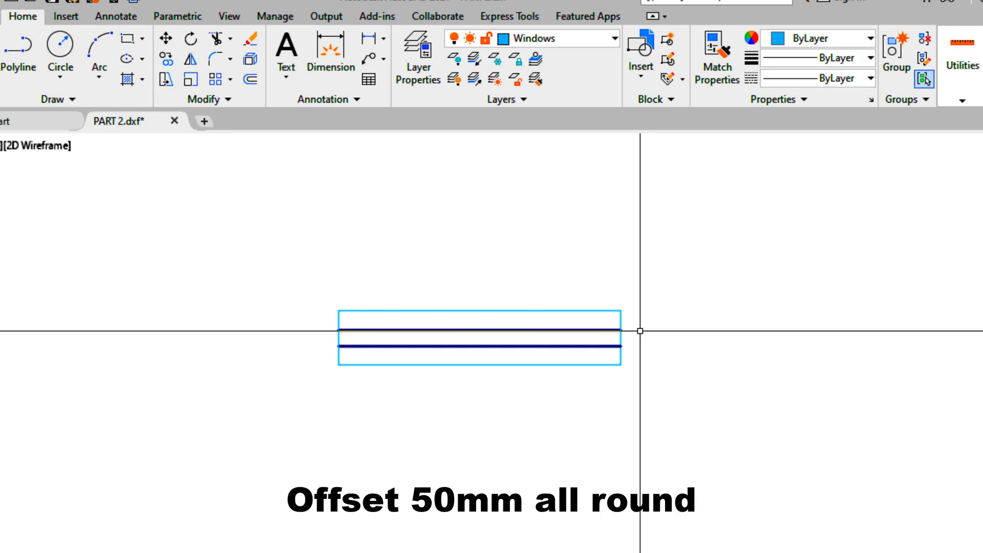
Offset all four sides of the window rectangle 50 mm inward.
text(O)
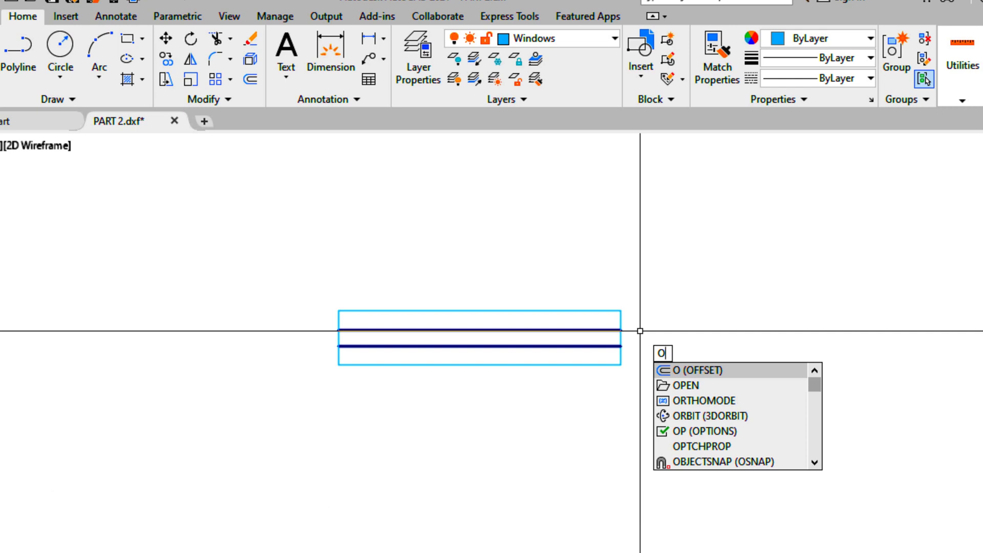
key(Return)
text(50)
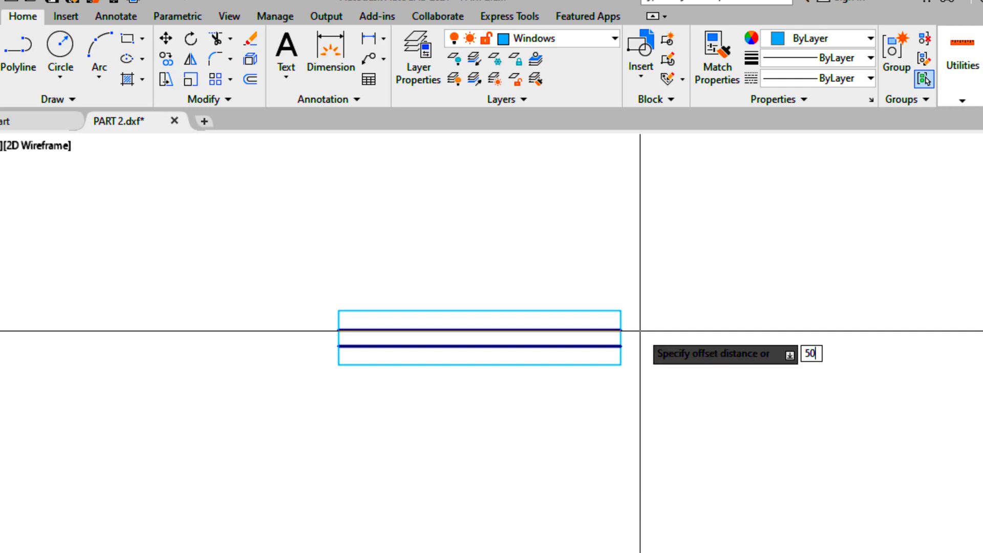
key(Return)
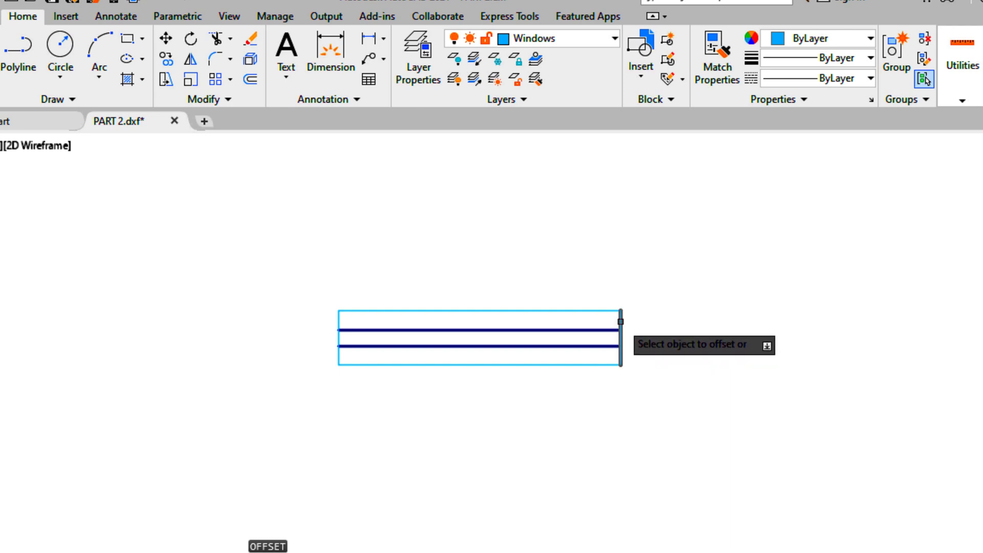
click(621, 322)
click(605, 318)
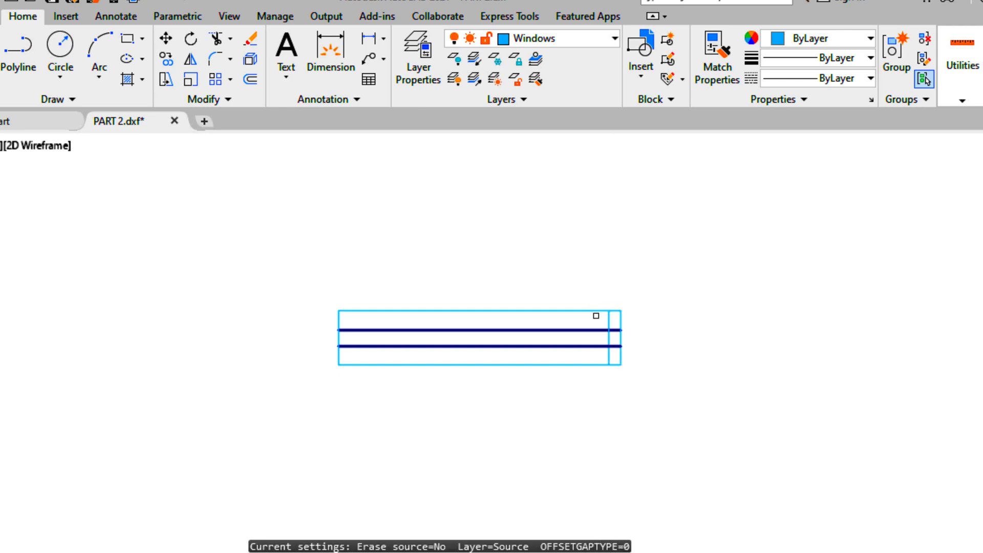
click(340, 333)
click(373, 362)
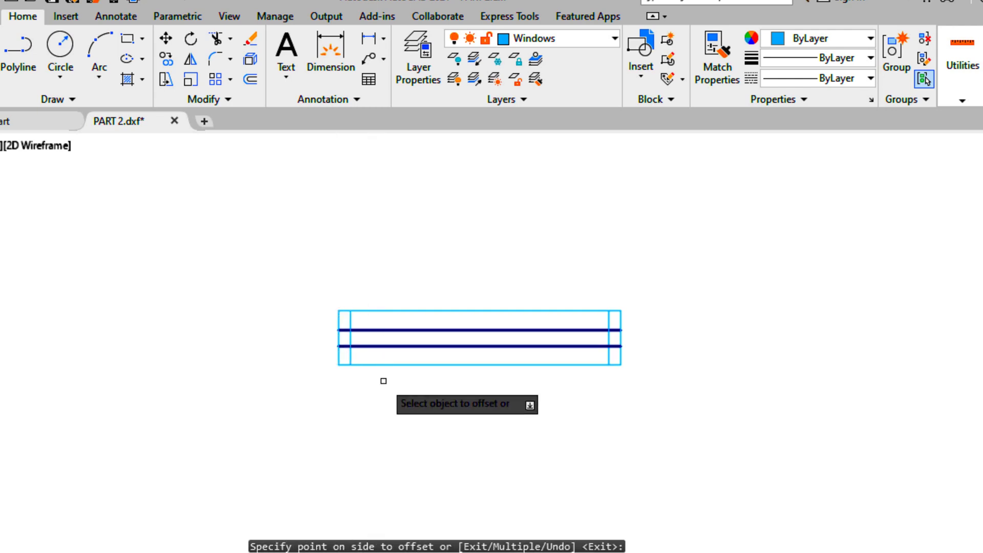
click(517, 312)
click(516, 317)
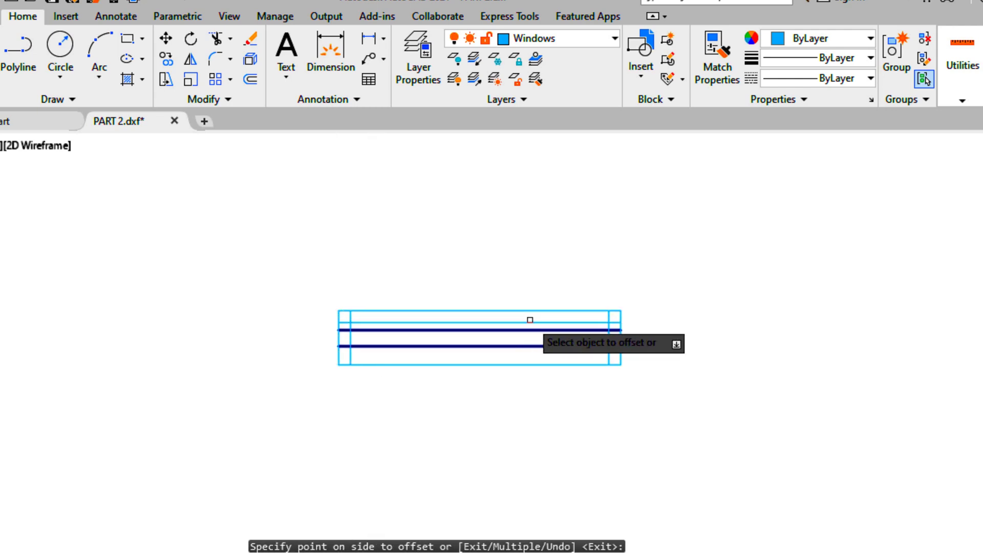
click(518, 364)
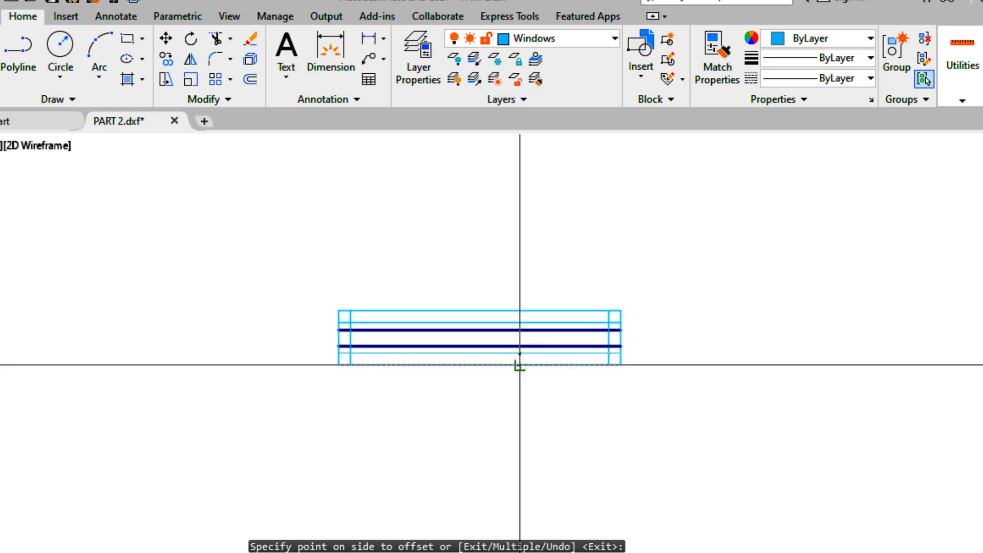
click(515, 357)
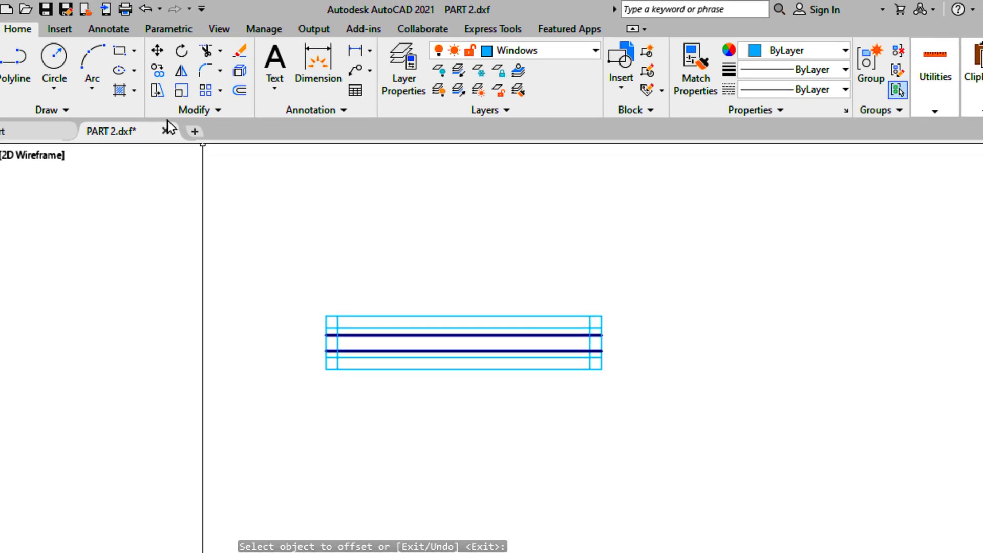
Trim the dark blue line ends and the overshooting parts of the inner vertical line at the window's right end, leaving a jamb.
click(205, 54)
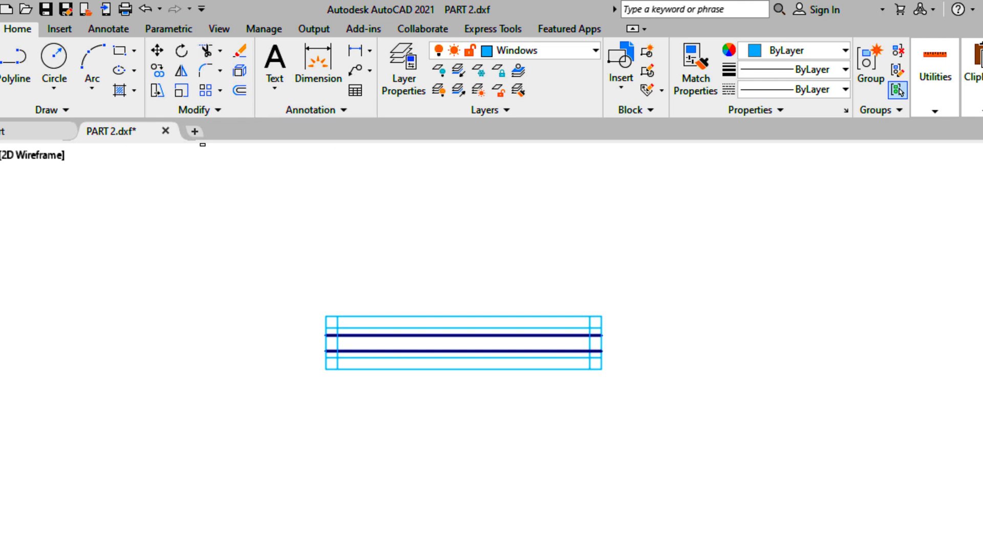
scroll(591, 332, up, 3)
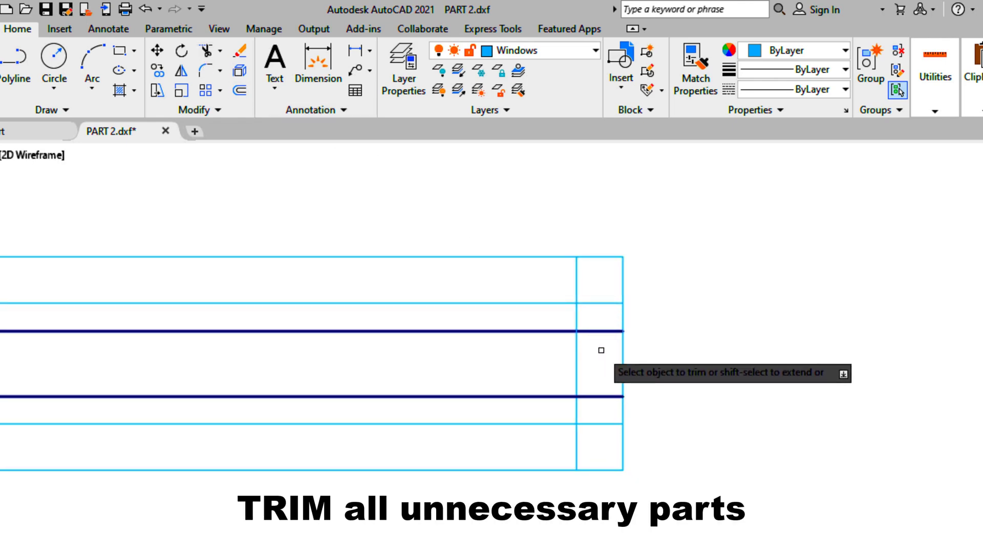
click(601, 404)
drag(608, 348, 603, 316)
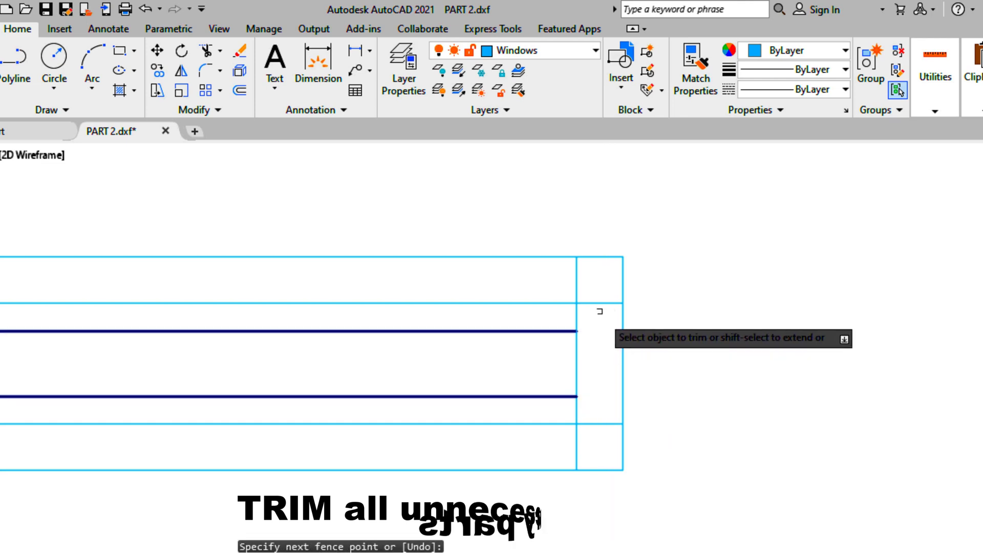
drag(600, 280, 555, 279)
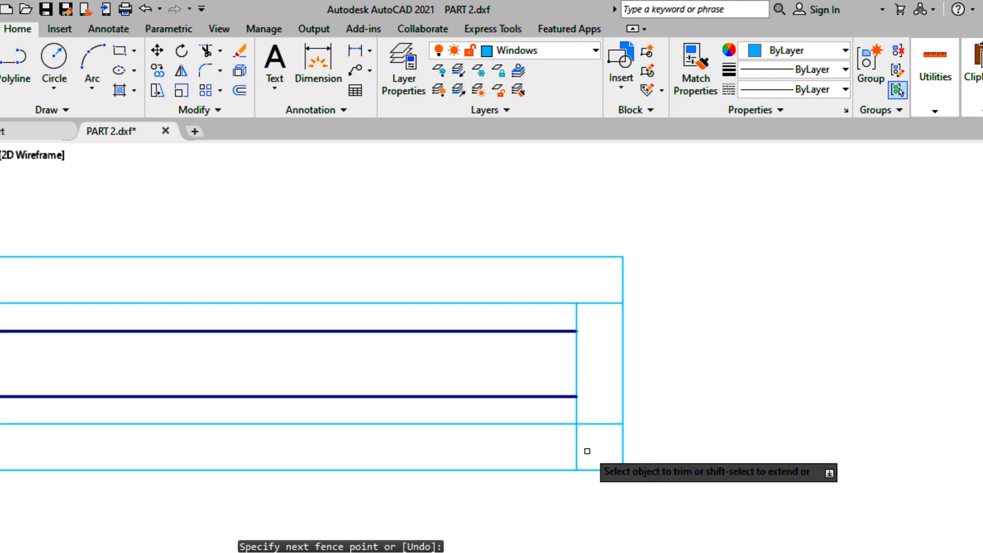
drag(585, 450, 565, 444)
Trim away the long 50 mm offset lines between the jambs and the overlapping segments at the window's left jamb.
scroll(608, 413, down, 7)
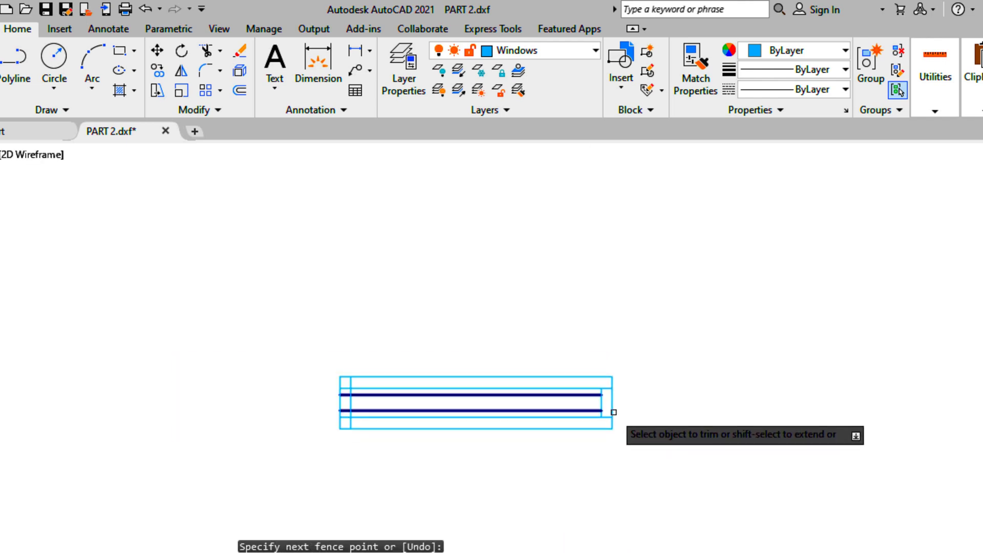
scroll(476, 332, up, 5)
drag(481, 340, 465, 322)
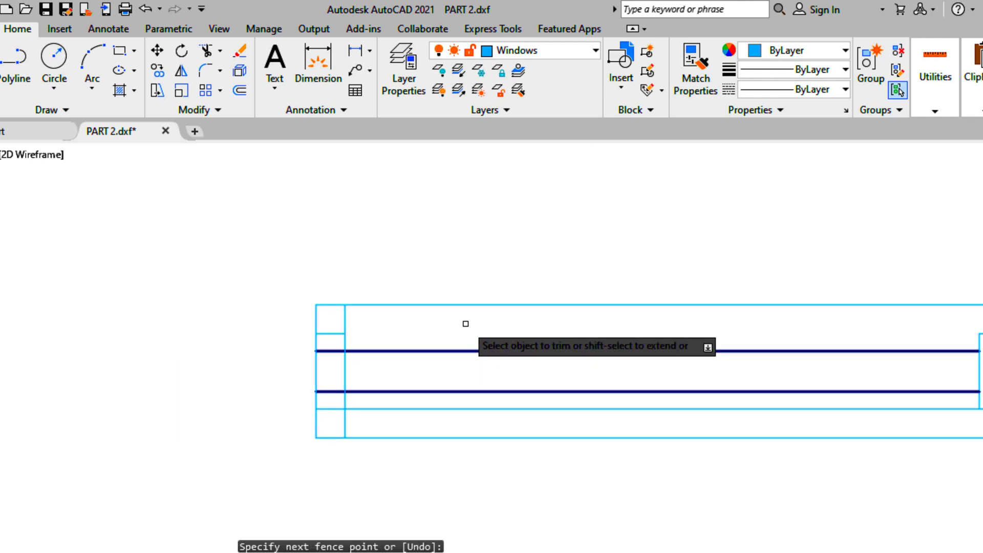
mouse_move(443, 414)
mouse_down()
mouse_move(453, 423)
mouse_move(430, 396)
mouse_up()
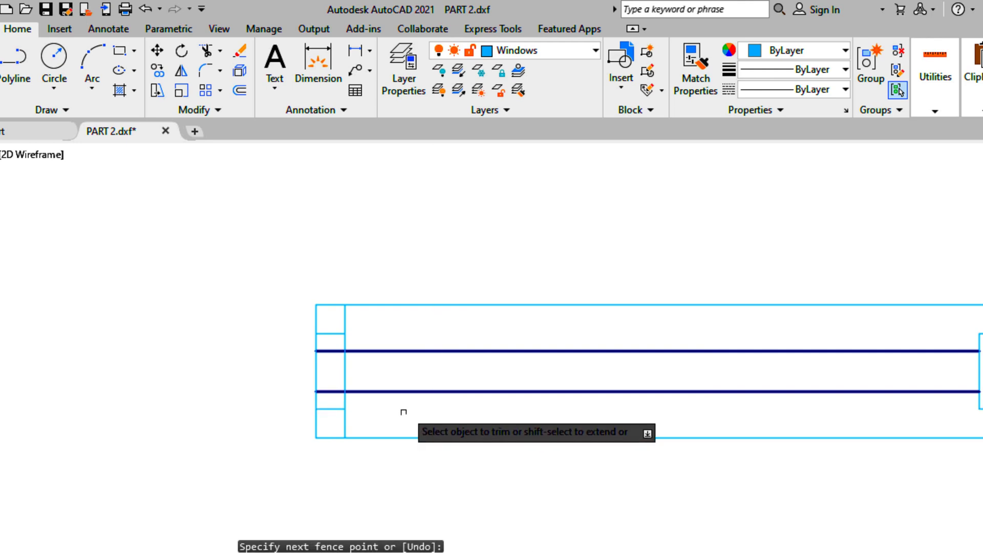
drag(332, 397, 338, 320)
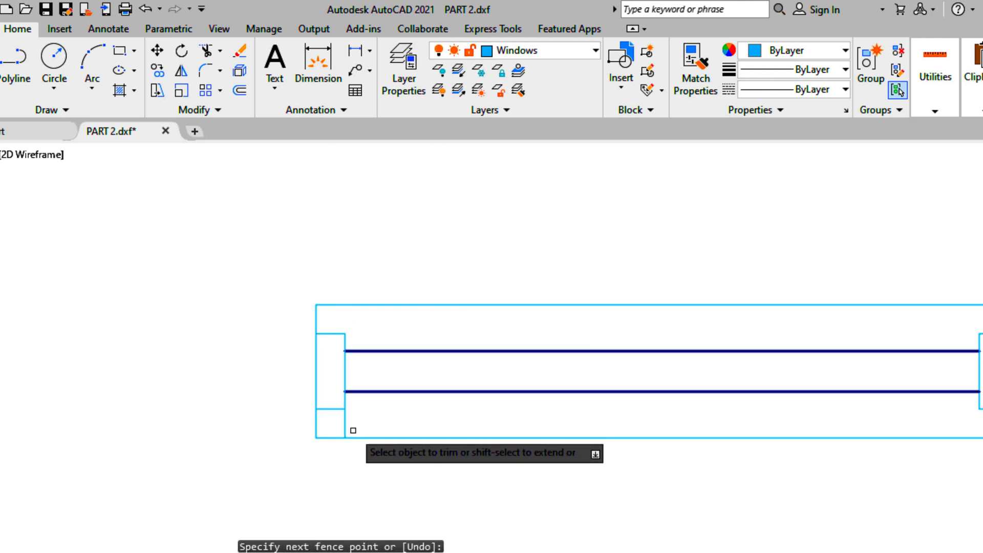
drag(351, 429, 331, 421)
scroll(291, 347, down, 2)
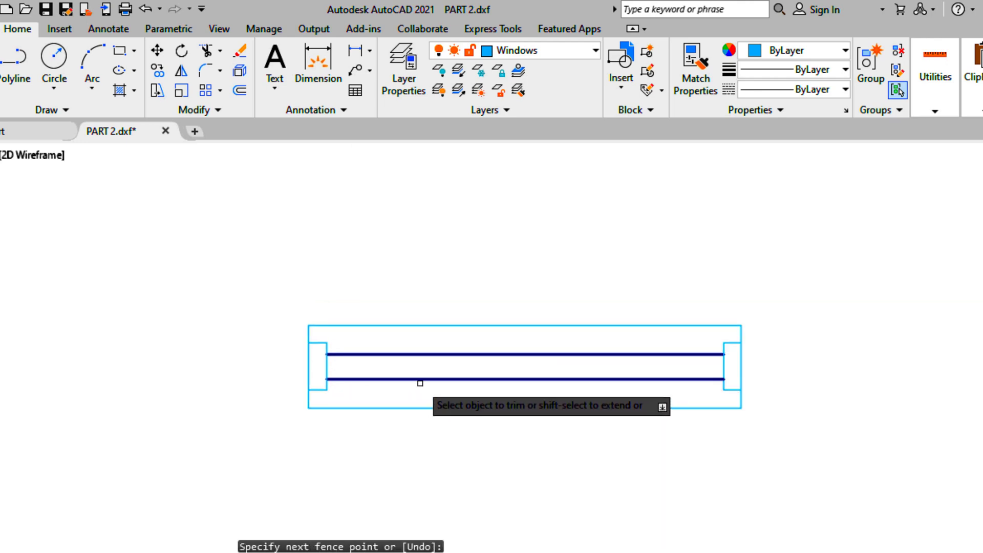
Match the properties of the upper dark blue line onto the three lines of the left jamb.
scroll(384, 383, up, 2)
scroll(342, 383, up, 2)
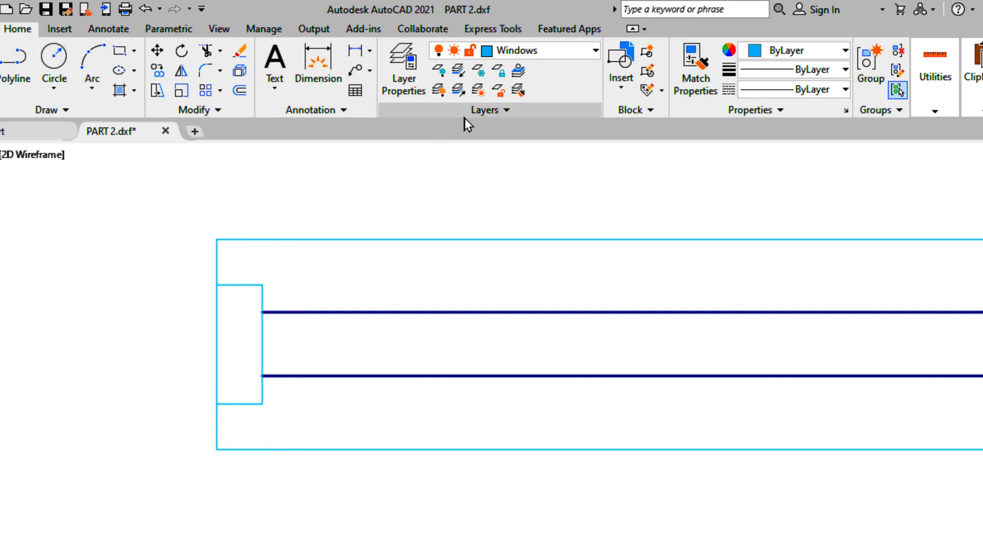
click(702, 79)
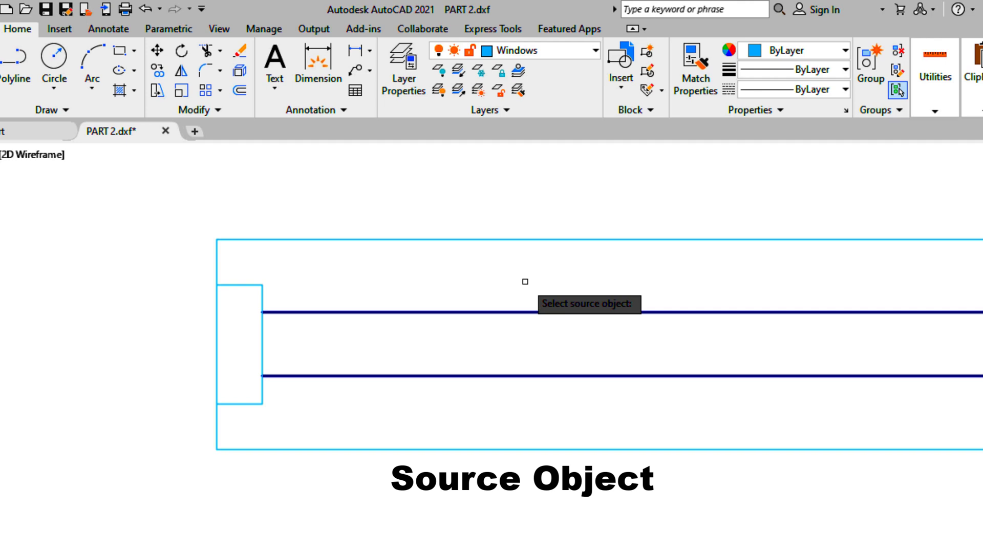
click(527, 312)
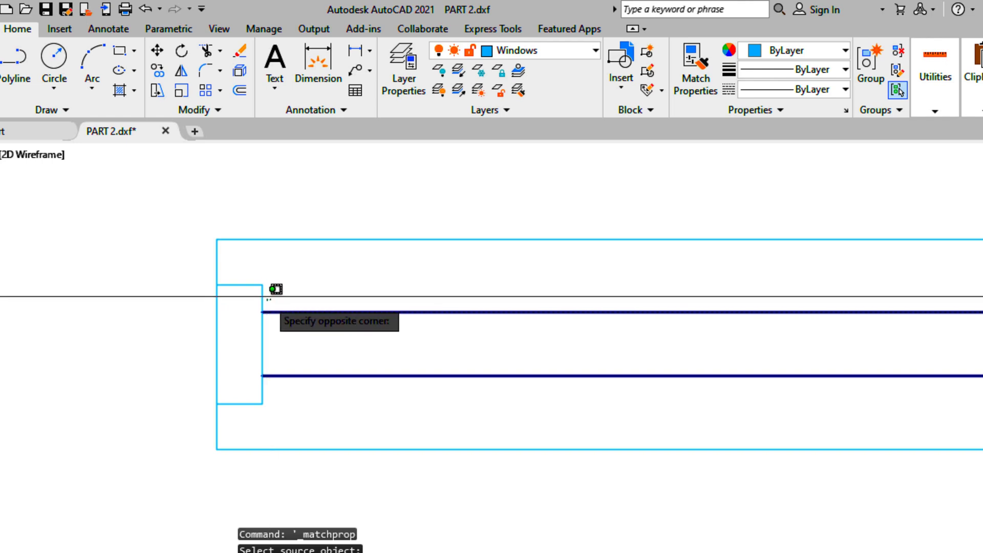
click(262, 286)
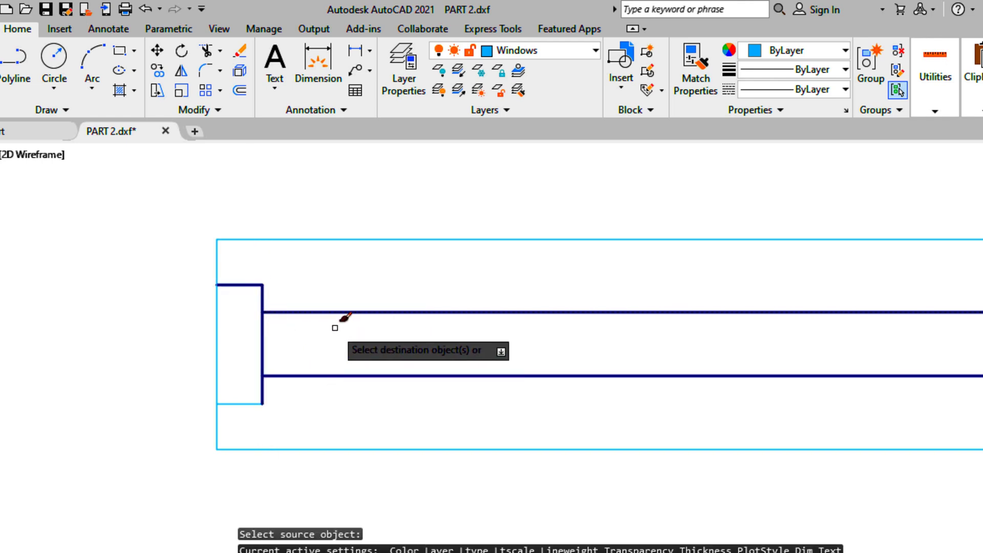
click(259, 404)
Apply the same matched dark blue line properties to the three lines of the right jamb and end the matching.
scroll(238, 359, down, 2)
scroll(224, 352, down, 5)
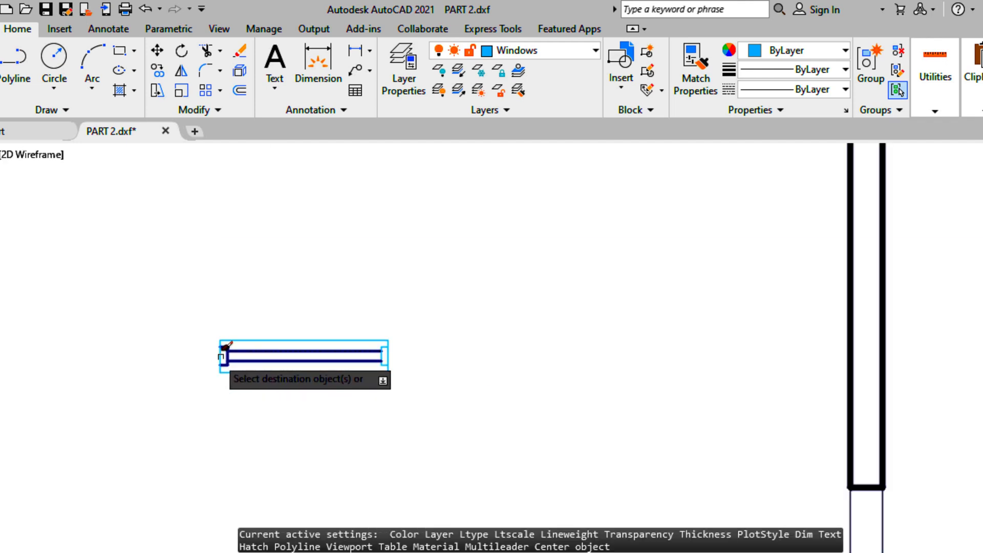
scroll(389, 348, up, 4)
scroll(424, 358, up, 3)
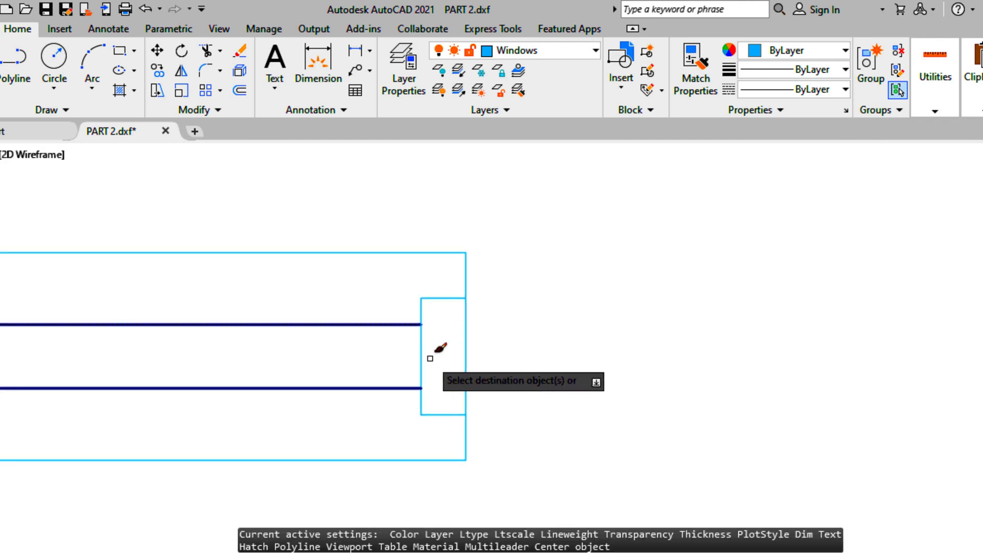
click(432, 358)
click(410, 296)
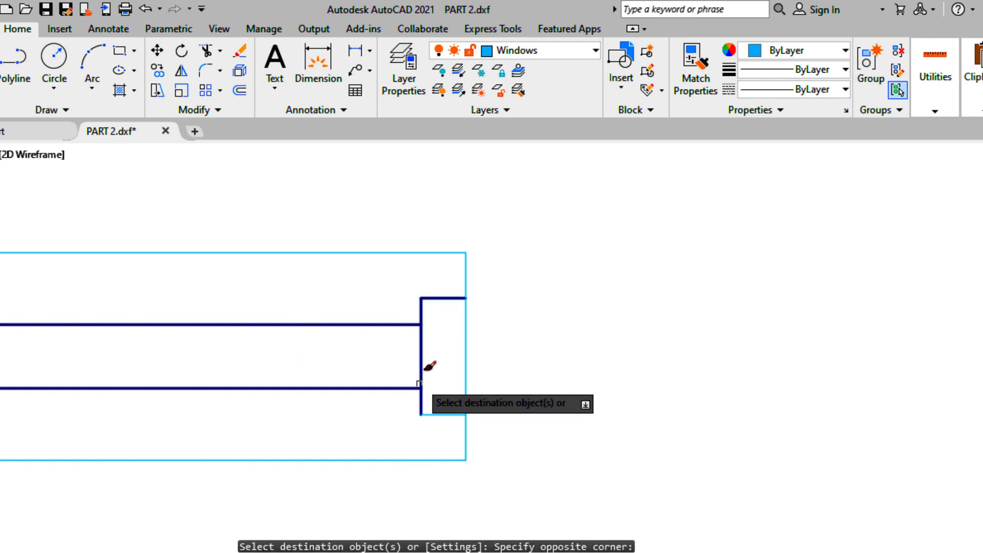
click(435, 422)
click(392, 382)
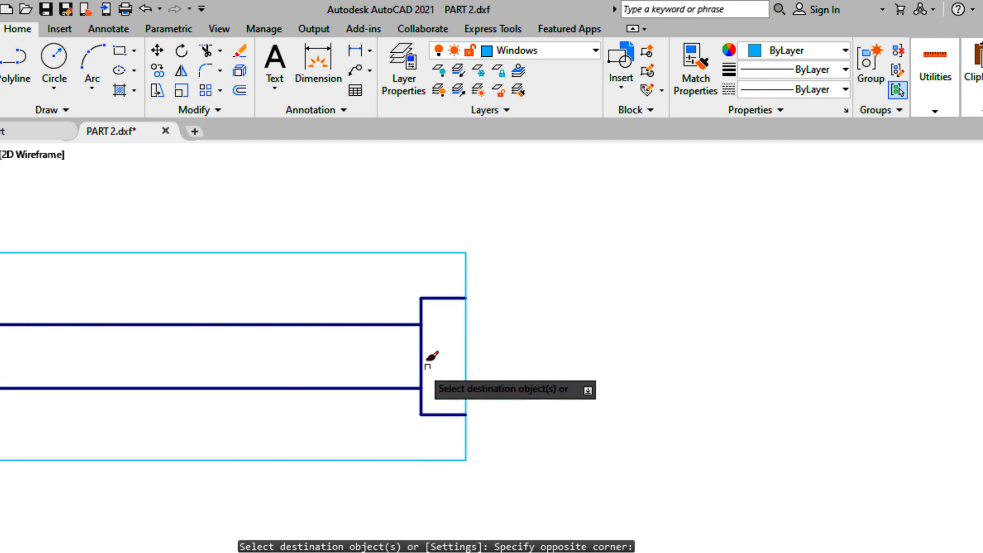
scroll(433, 366, down, 5)
scroll(383, 366, up, 3)
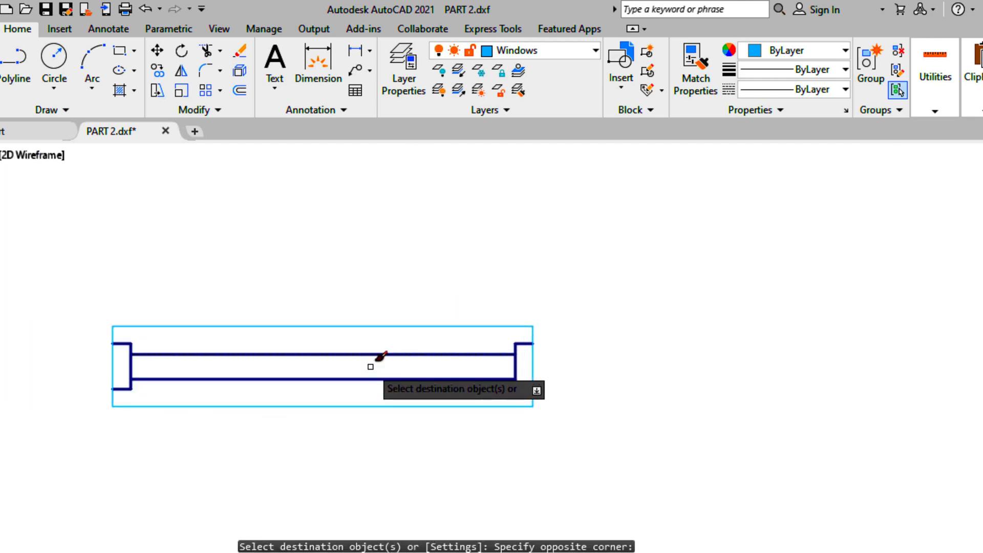
key(Escape)
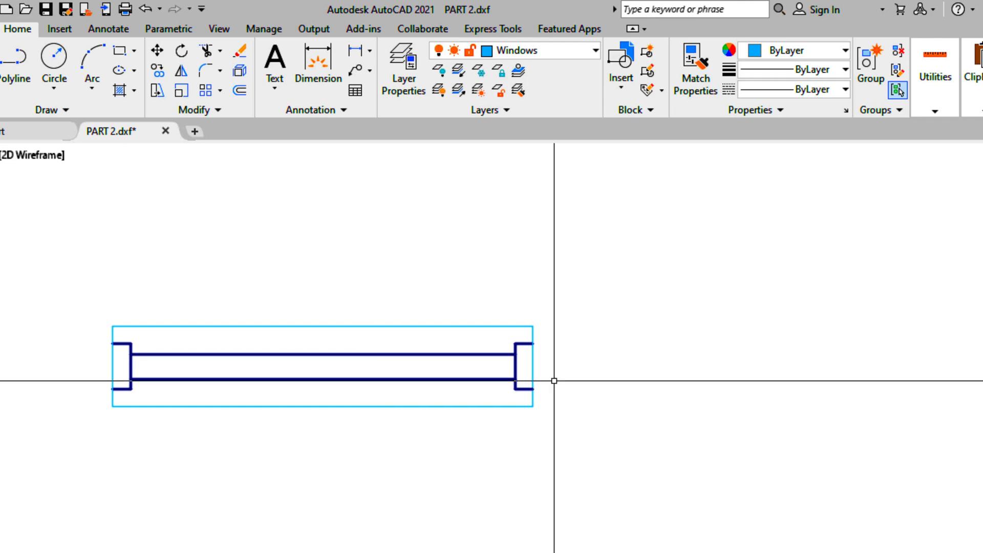
Select all objects of the 1200 mm window and start a block definition named "1200mm window".
scroll(548, 418, down, 3)
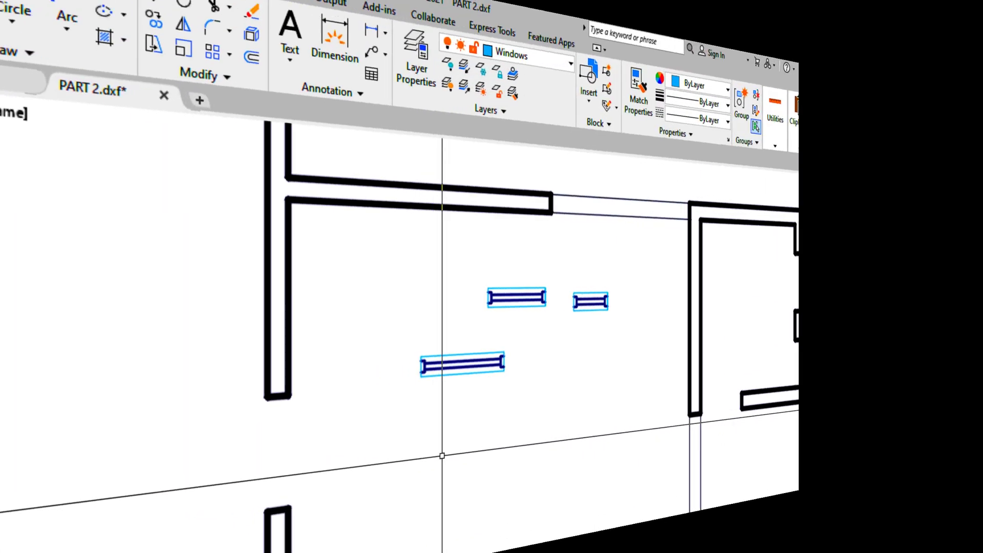
scroll(432, 449, down, 2)
scroll(509, 418, up, 2)
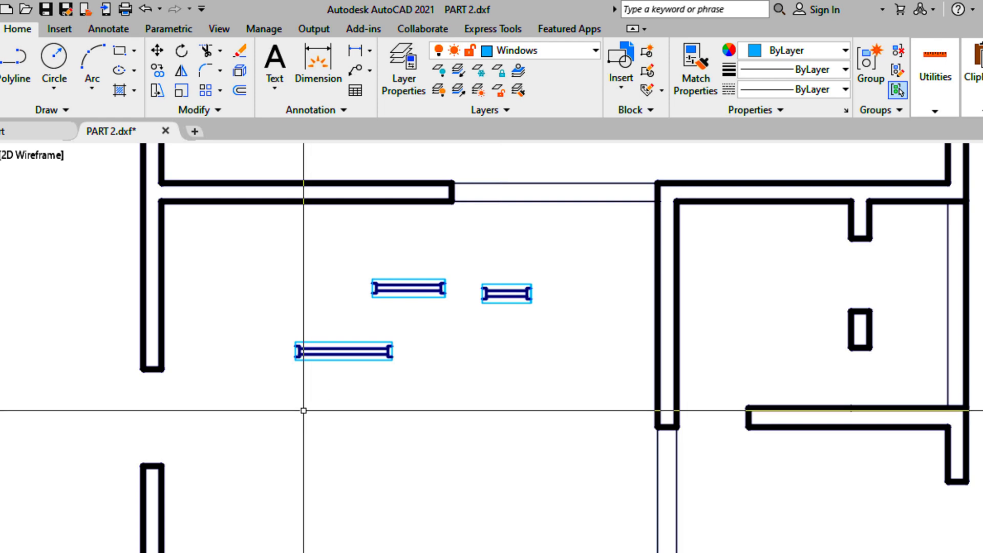
scroll(285, 402, up, 2)
click(263, 394)
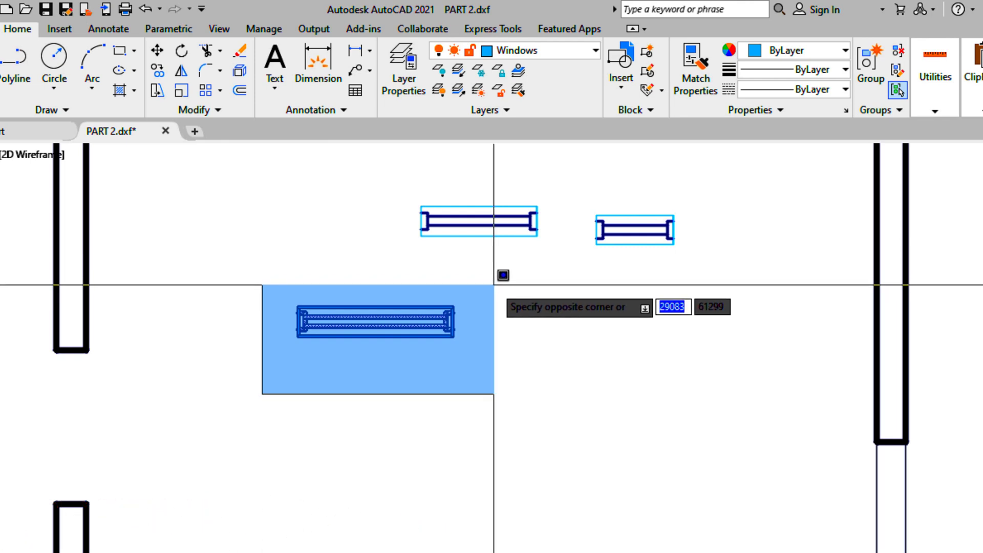
click(493, 285)
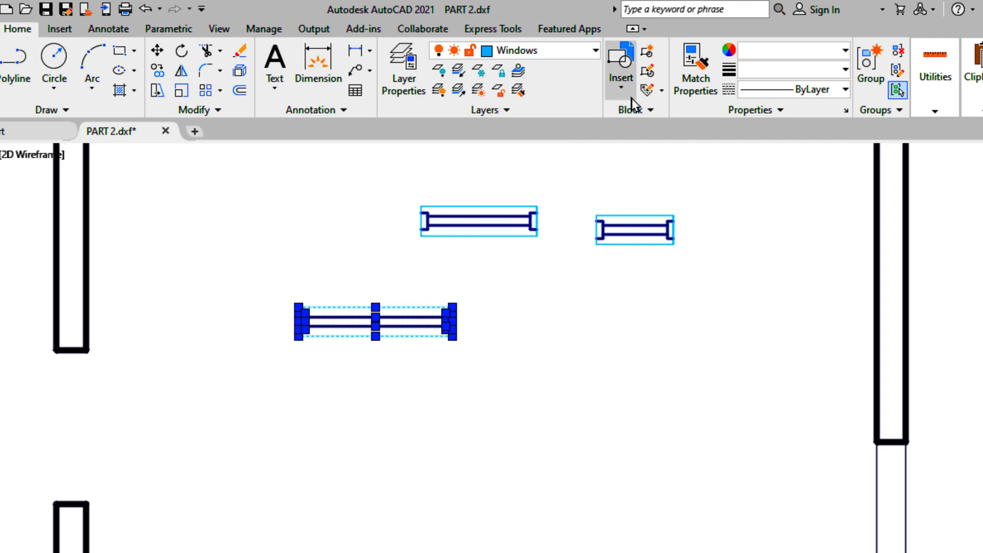
click(648, 54)
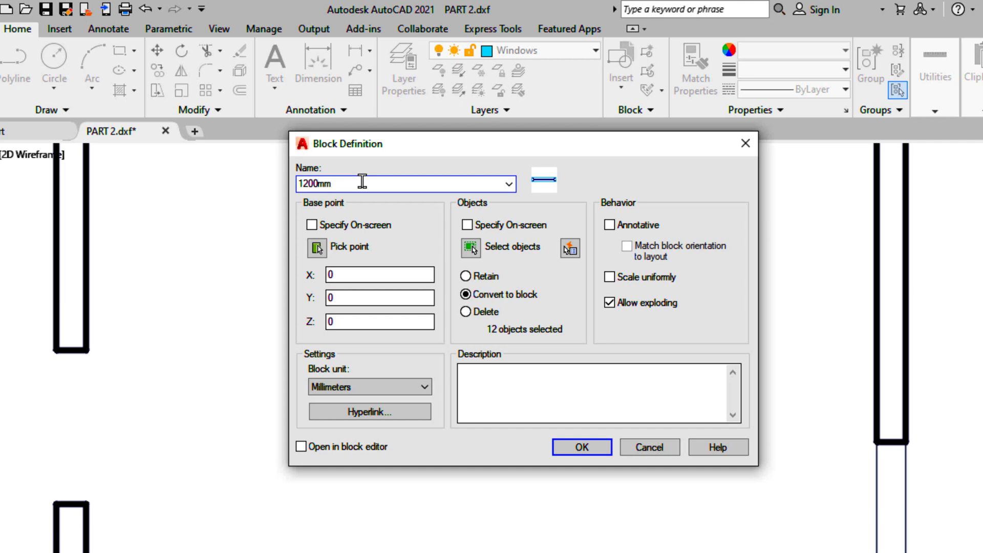
text(1200mm window)
Set the block's base point at the window's lower-left corner and create the block.
click(319, 248)
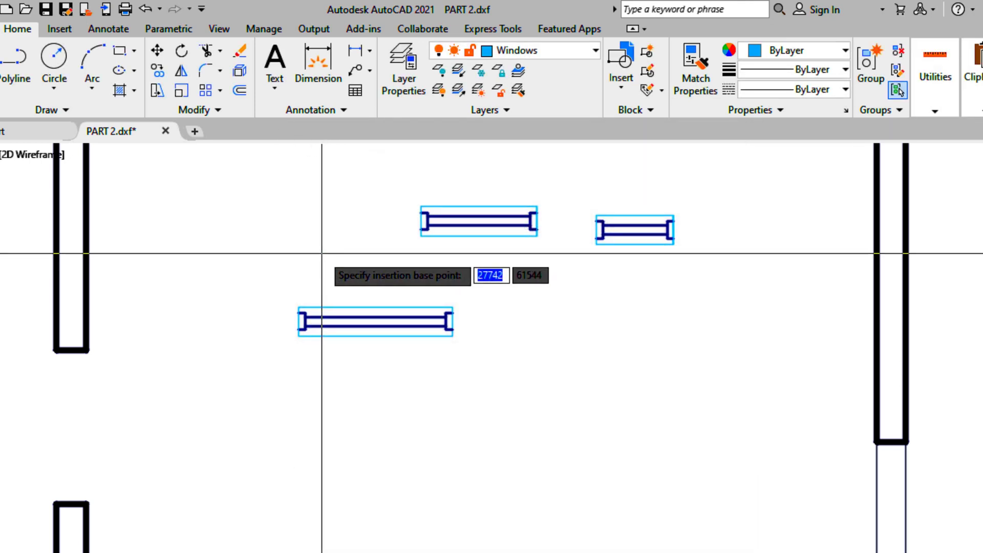
scroll(296, 332, up, 4)
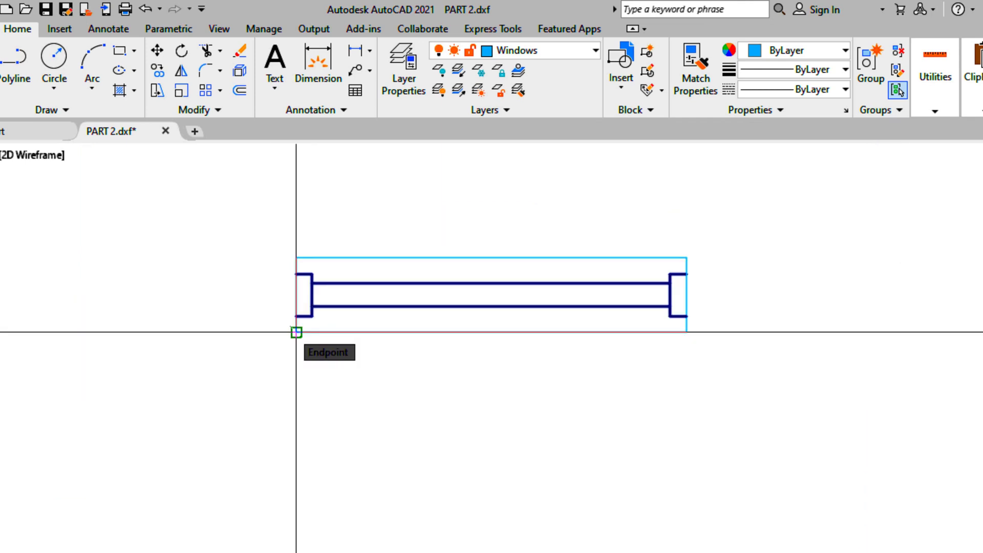
click(296, 332)
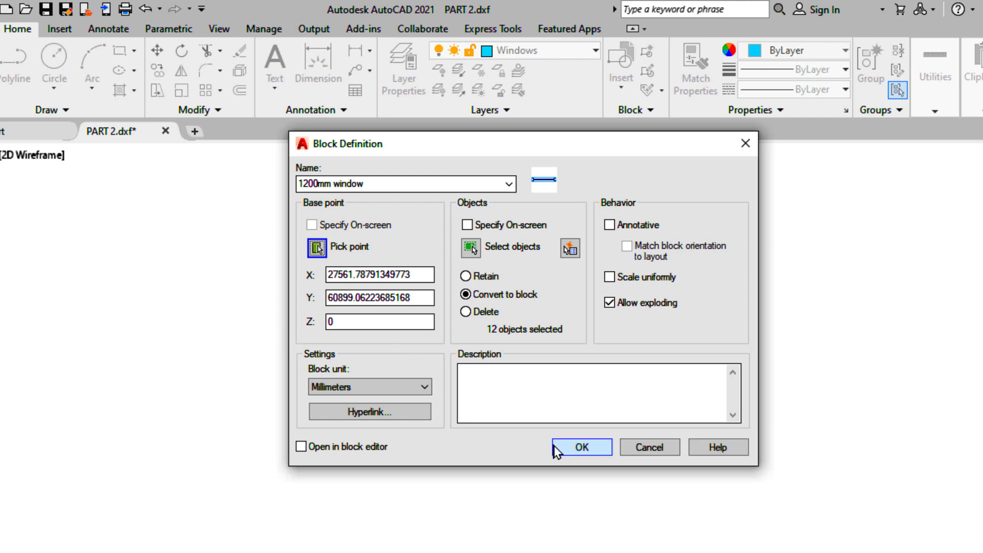
click(582, 447)
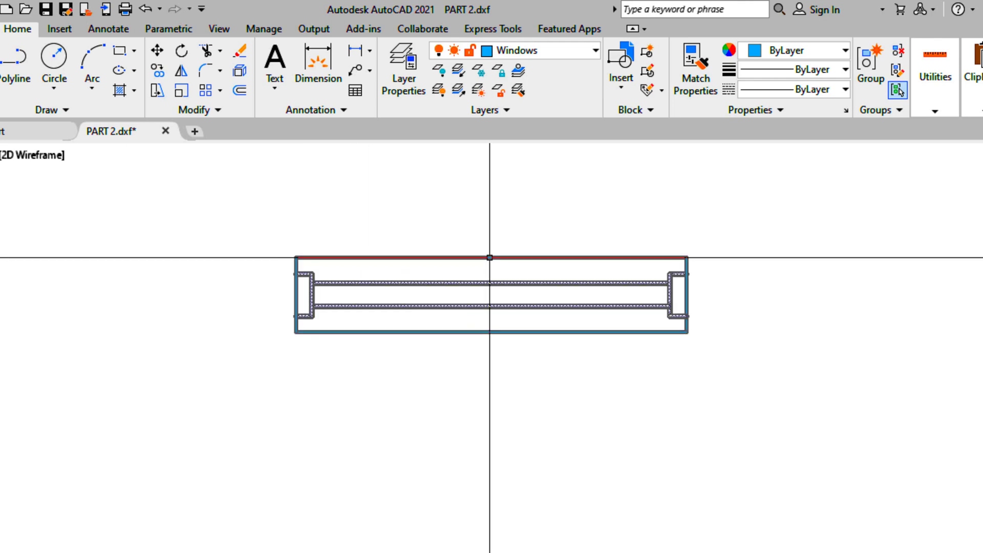
Erase the three window blocks lying inside the room from the drawing.
scroll(435, 338, down, 4)
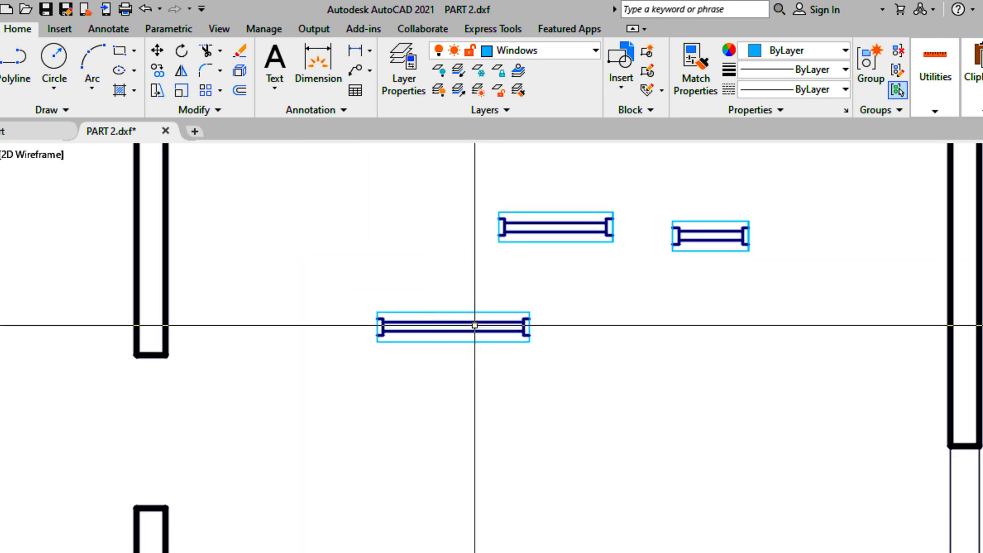
scroll(475, 326, up, 2)
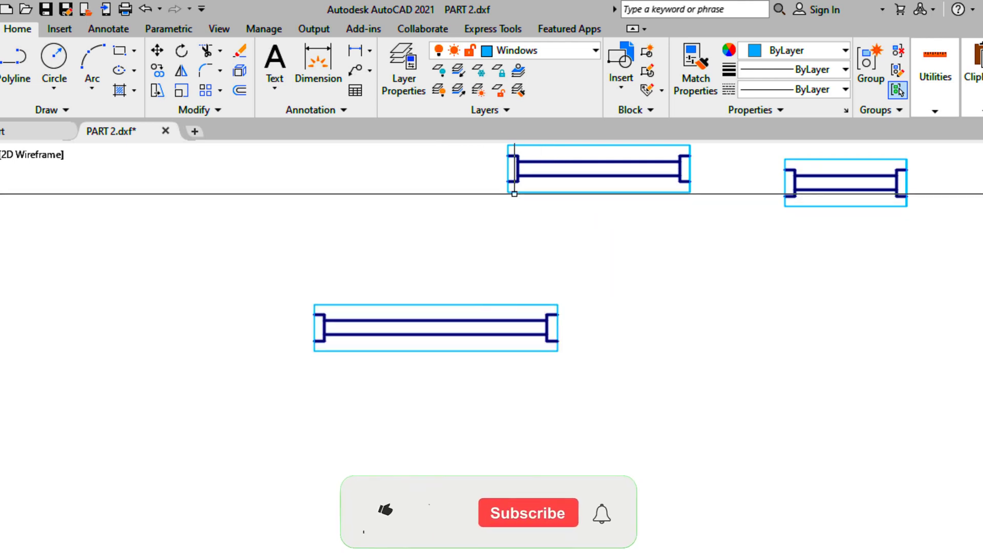
scroll(514, 194, down, 2)
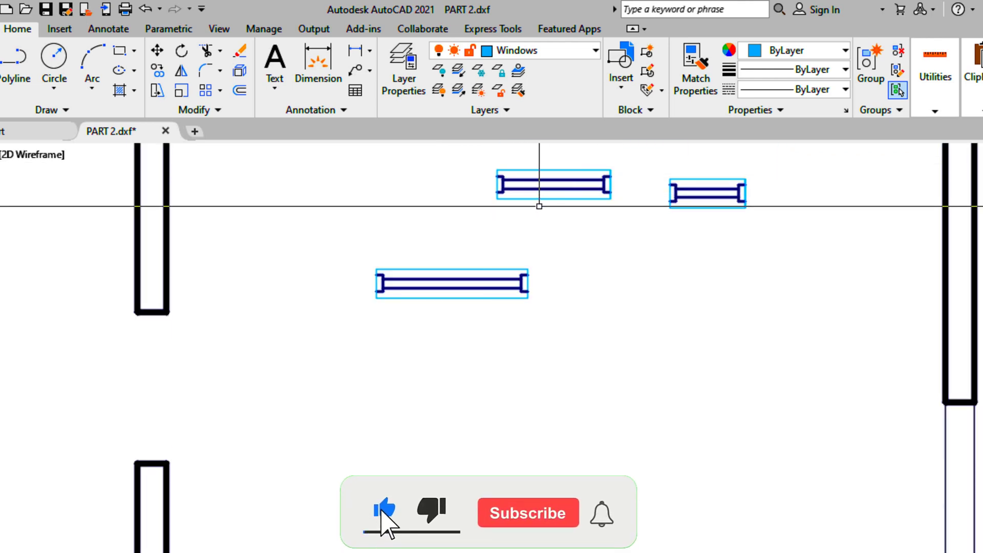
scroll(566, 204, up, 2)
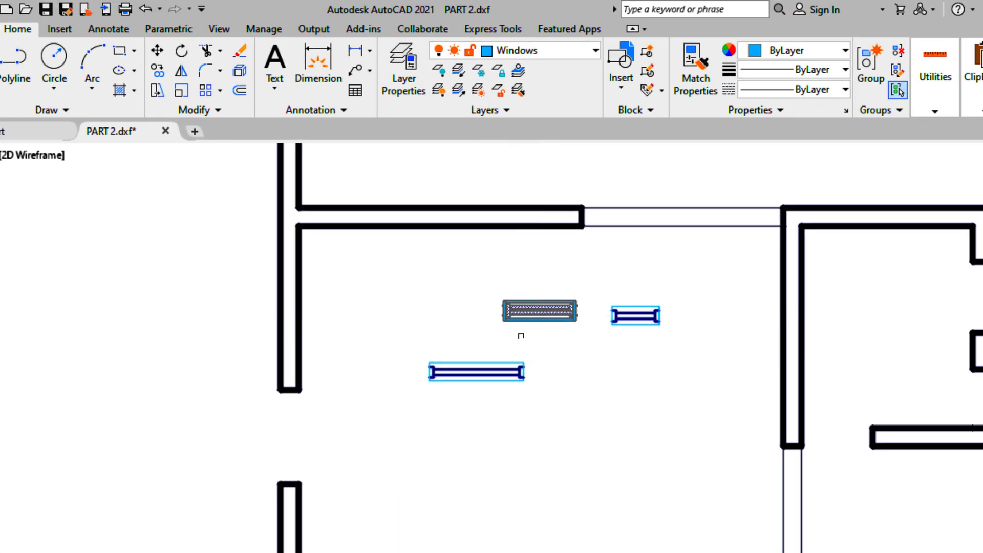
click(521, 318)
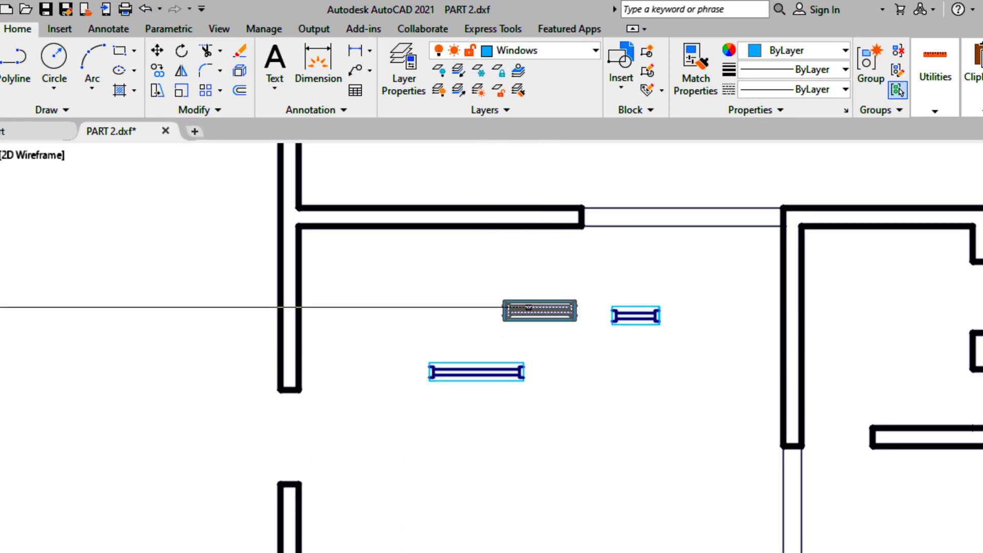
click(692, 478)
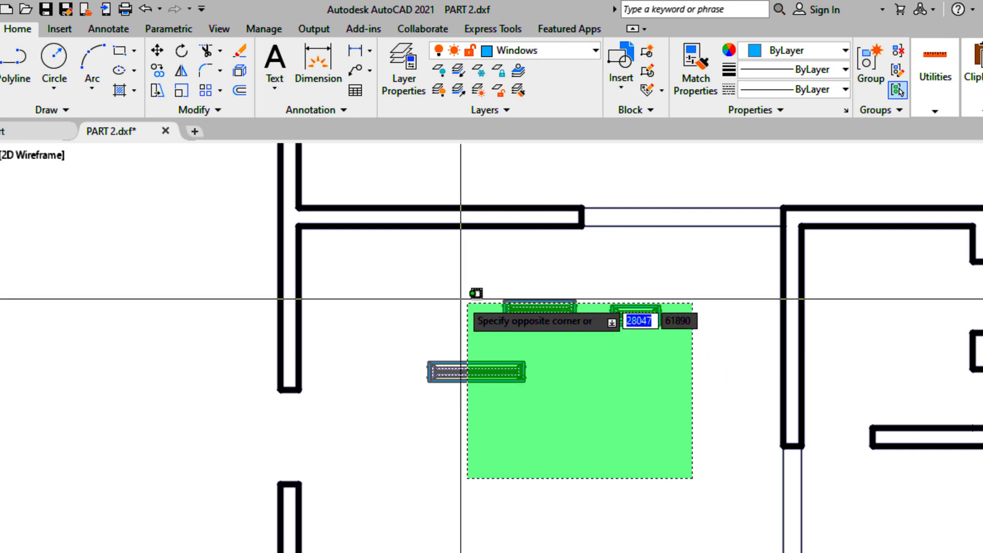
click(430, 274)
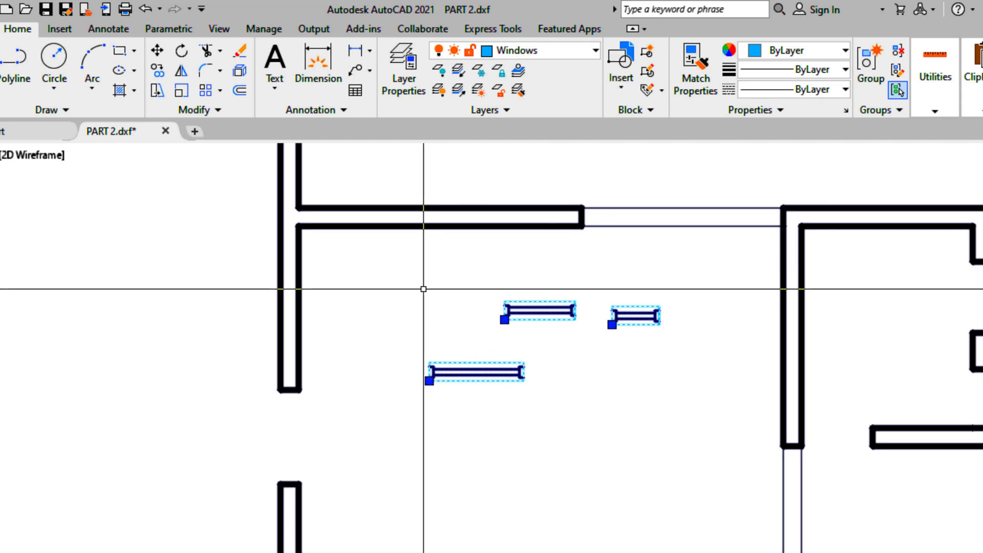
click(241, 54)
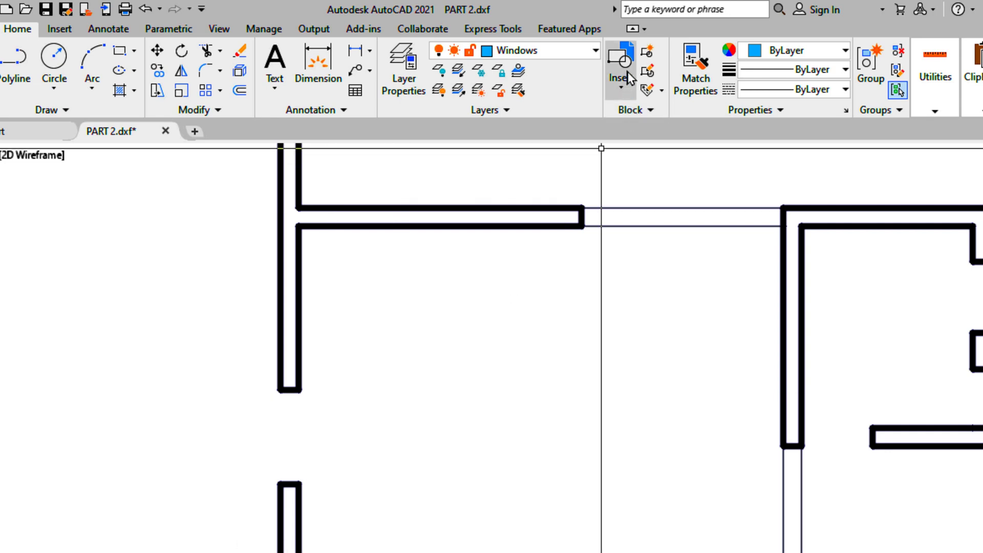
Insert the "1200mm window" block inside the room, beside the opening in the left exterior wall.
click(625, 56)
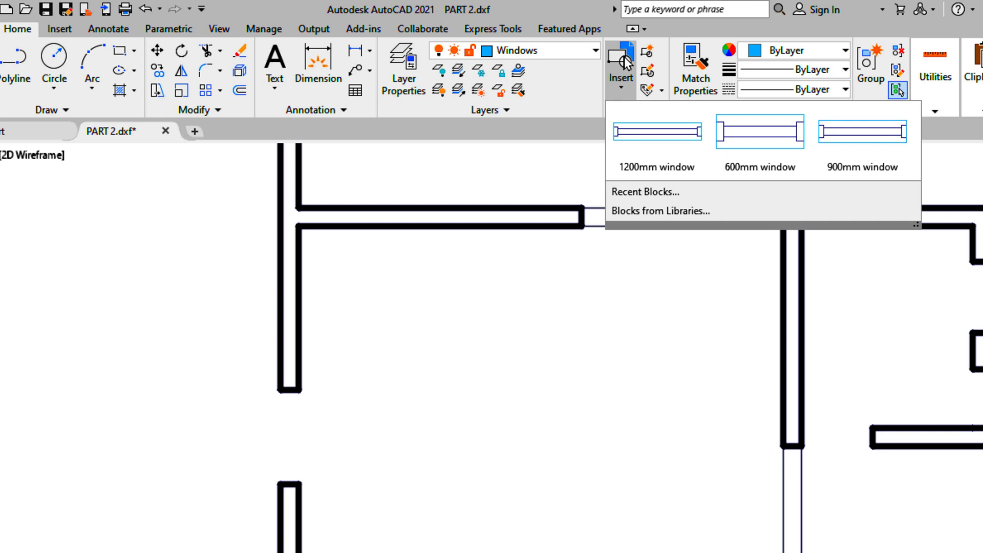
click(637, 148)
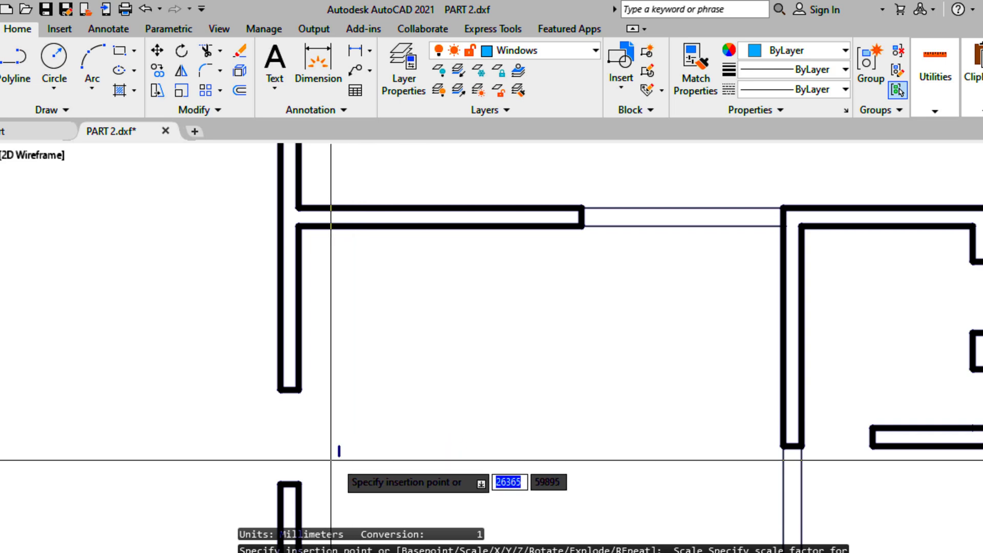
scroll(241, 456, up, 4)
scroll(236, 452, down, 4)
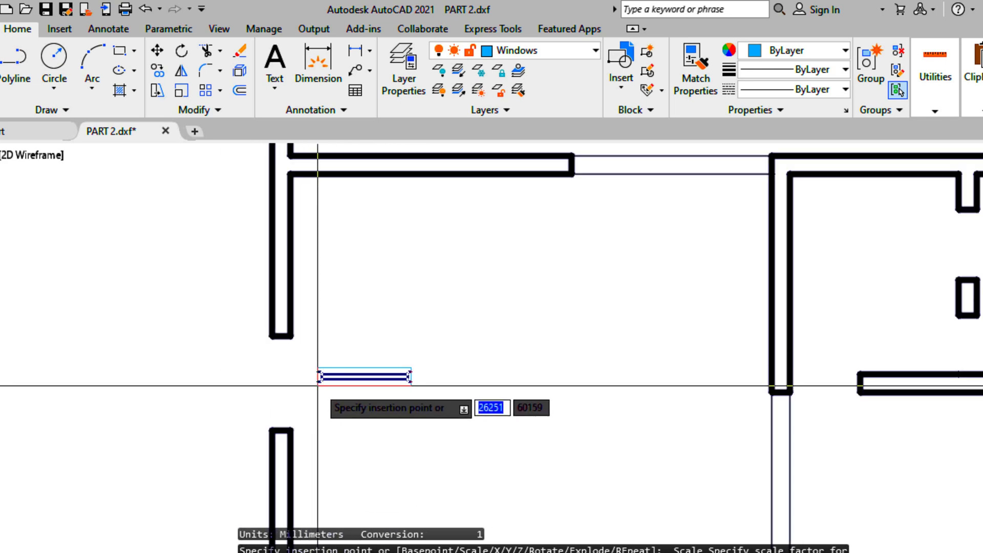
scroll(312, 415, up, 4)
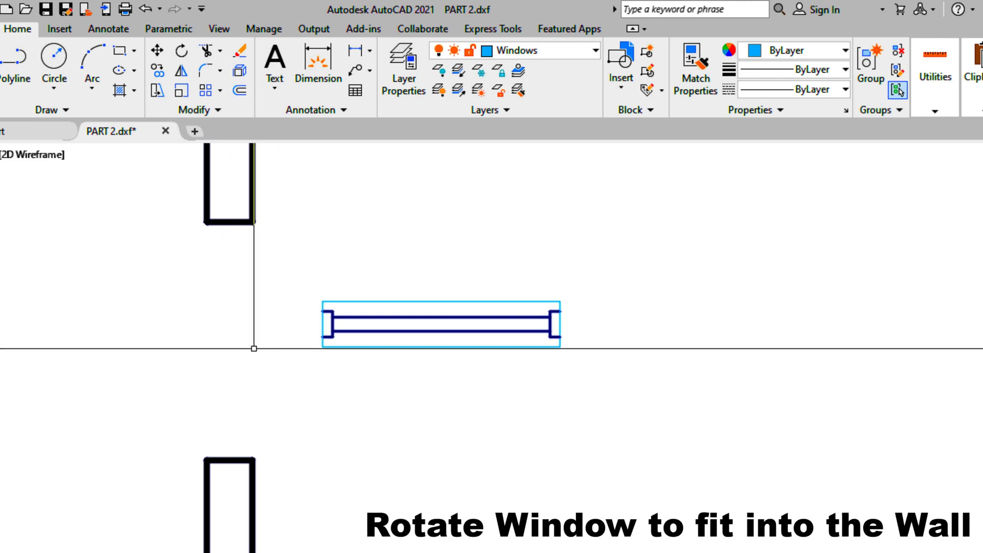
Rotate the inserted window block upright about its upper-left corner so it runs parallel to the left wall.
click(416, 366)
click(403, 306)
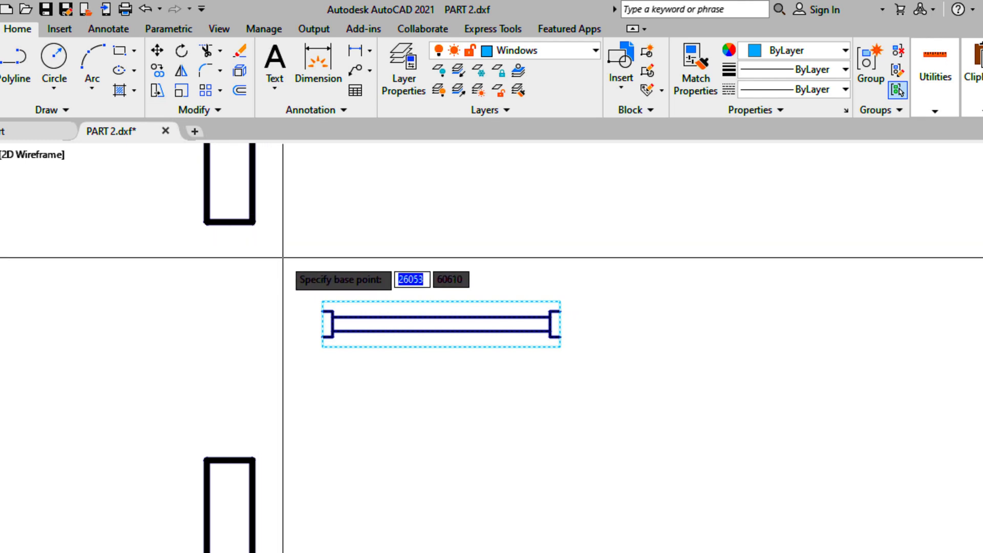
click(322, 301)
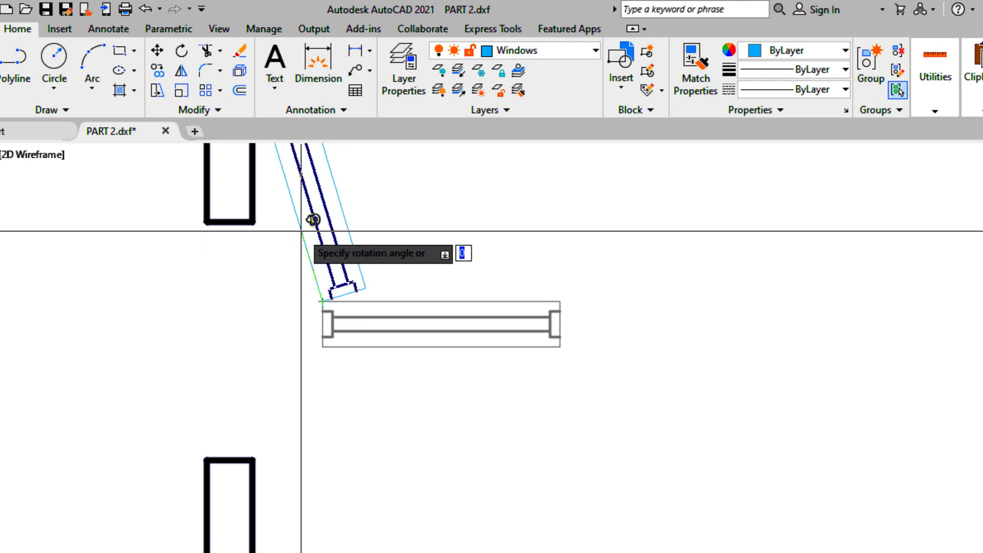
scroll(323, 222, down, 3)
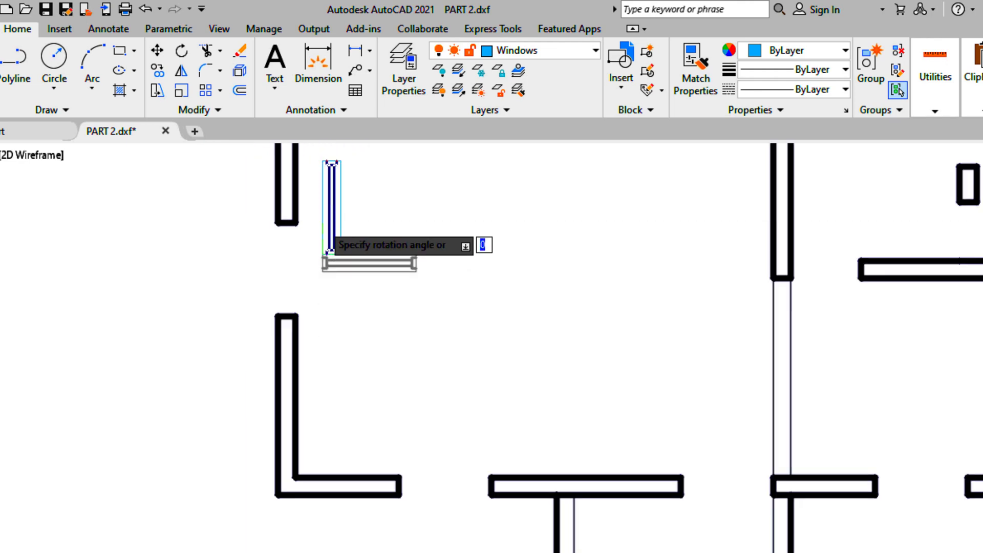
click(322, 223)
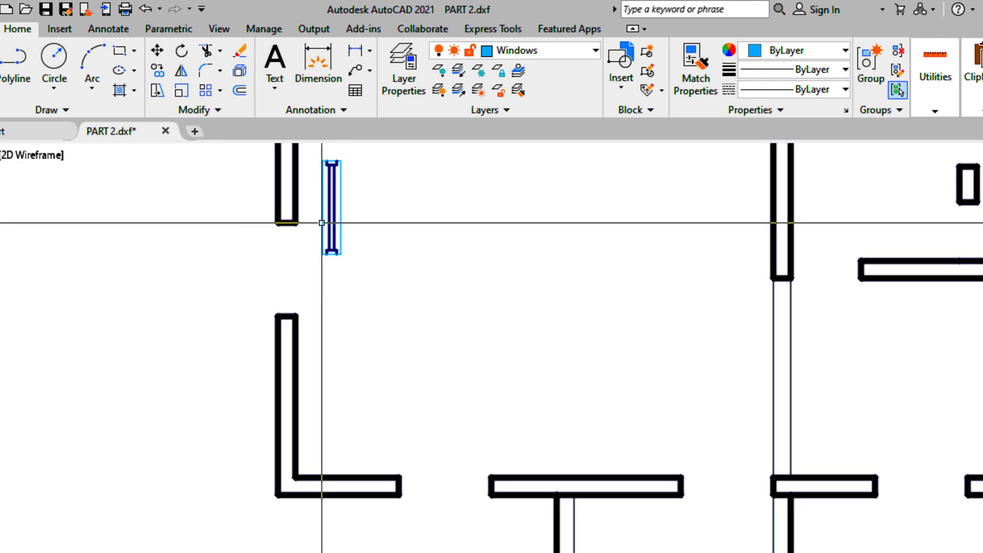
Move the upright window by its lower-left corner onto the outer top corner of the wall below the left opening.
scroll(353, 299, up, 1)
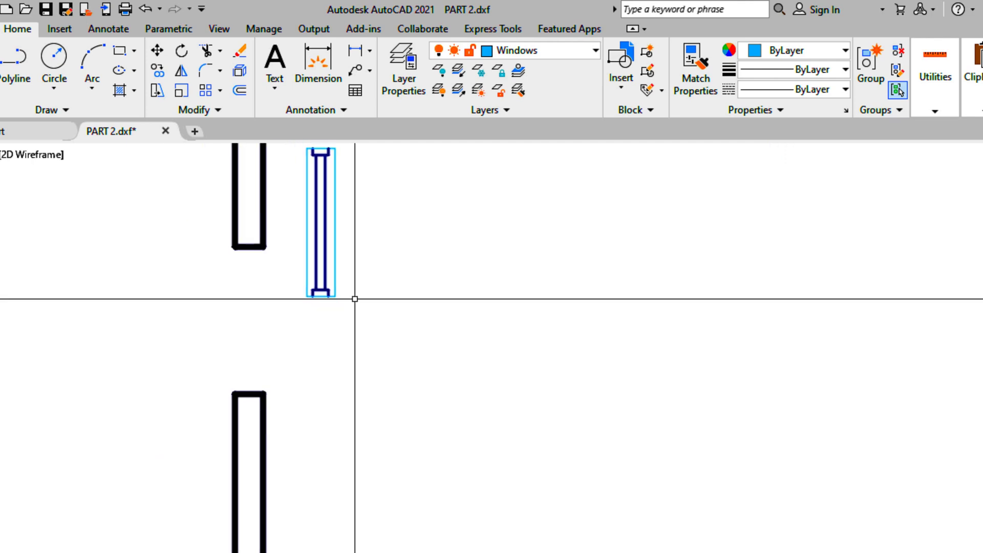
scroll(358, 303, down, 1)
scroll(356, 269, up, 2)
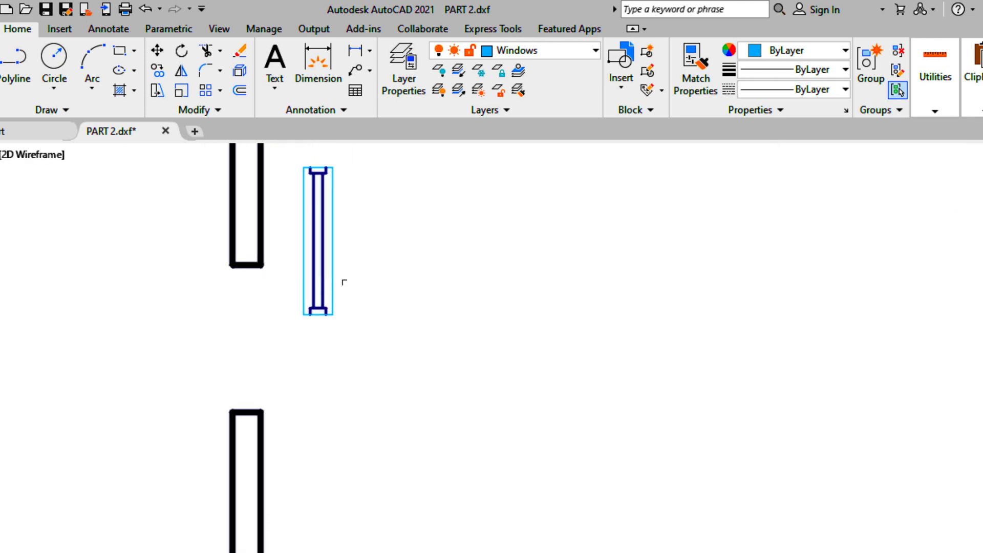
click(388, 336)
click(300, 260)
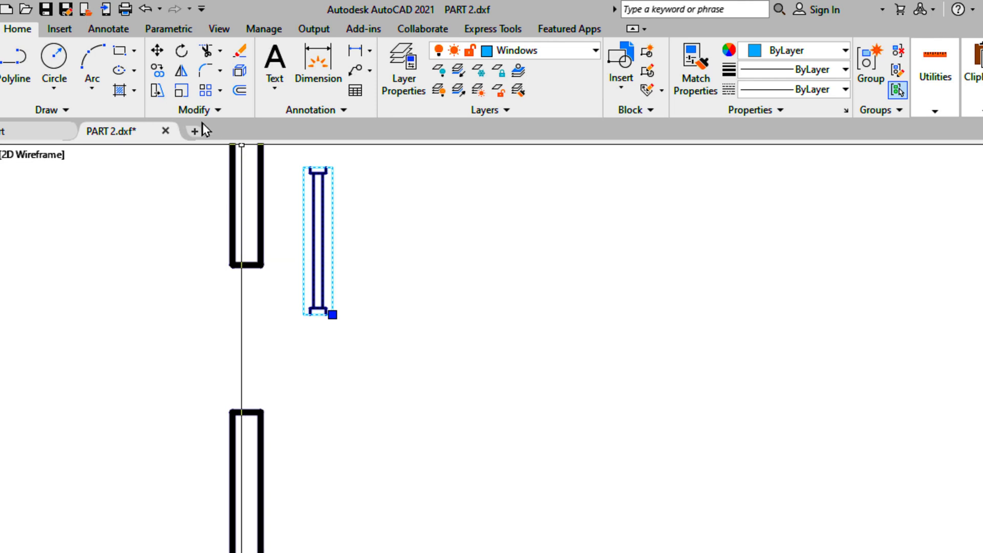
click(158, 51)
scroll(337, 317, up, 3)
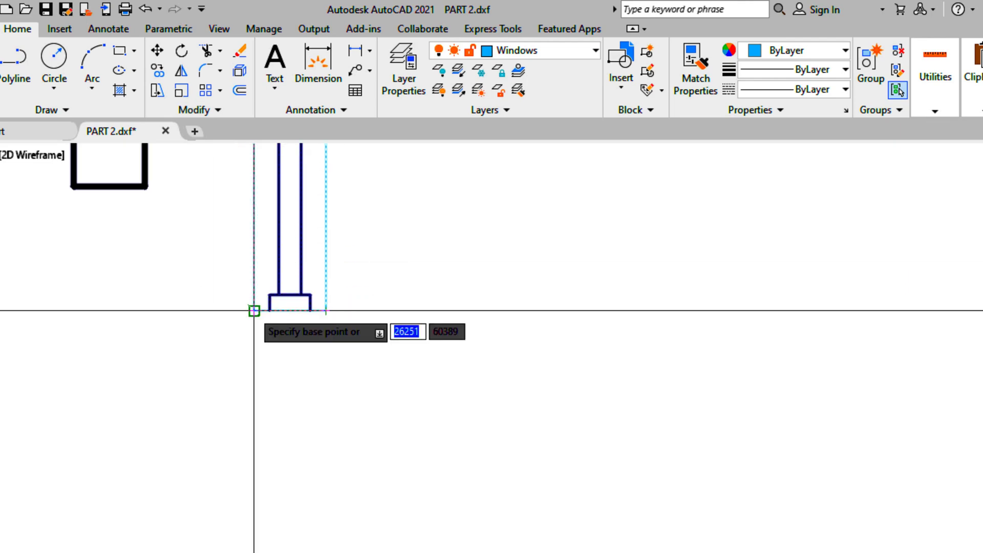
click(254, 310)
scroll(256, 311, down, 3)
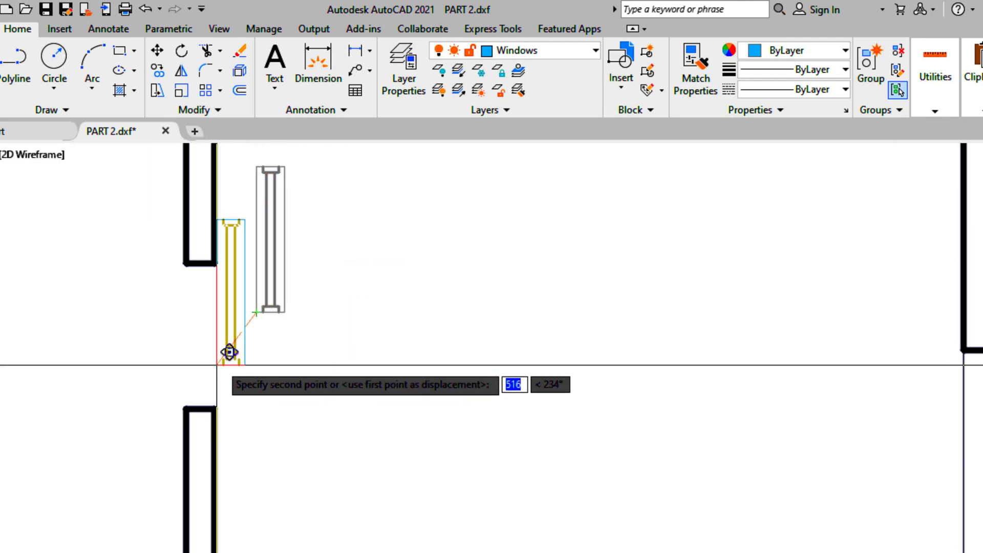
scroll(209, 381, up, 5)
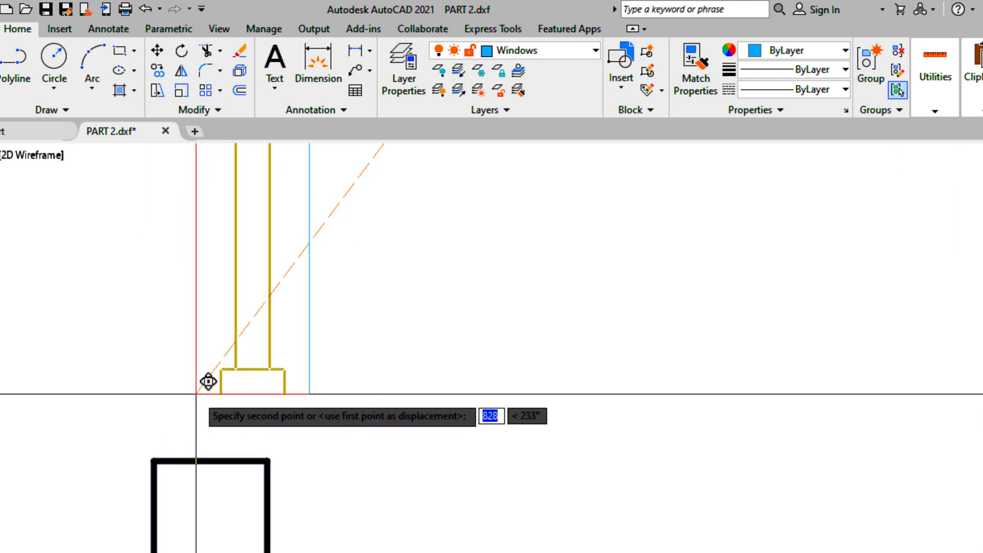
click(154, 461)
scroll(236, 336, down, 4)
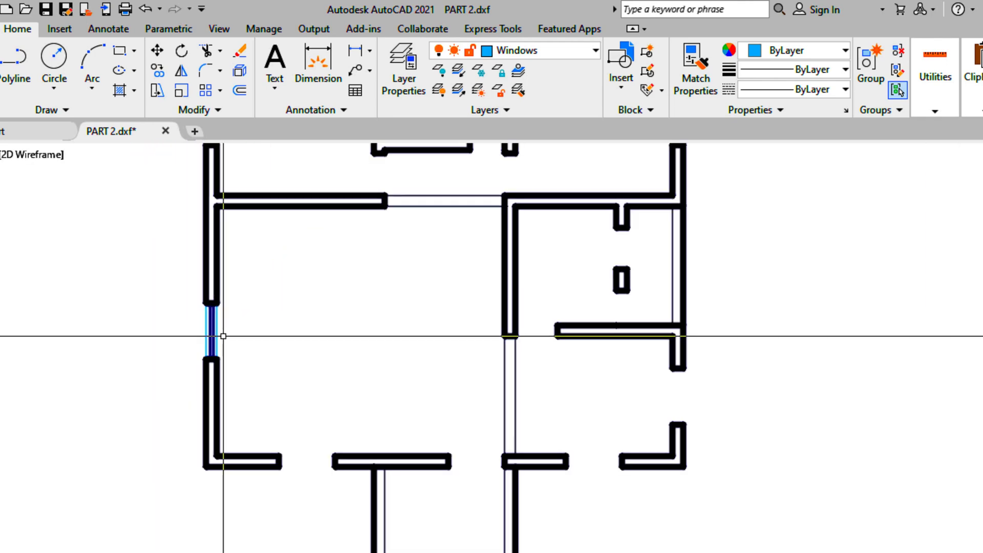
Copy the upright left-wall window from its middle to both bottom-wall openings and beside the lower opening in the right wall.
click(210, 327)
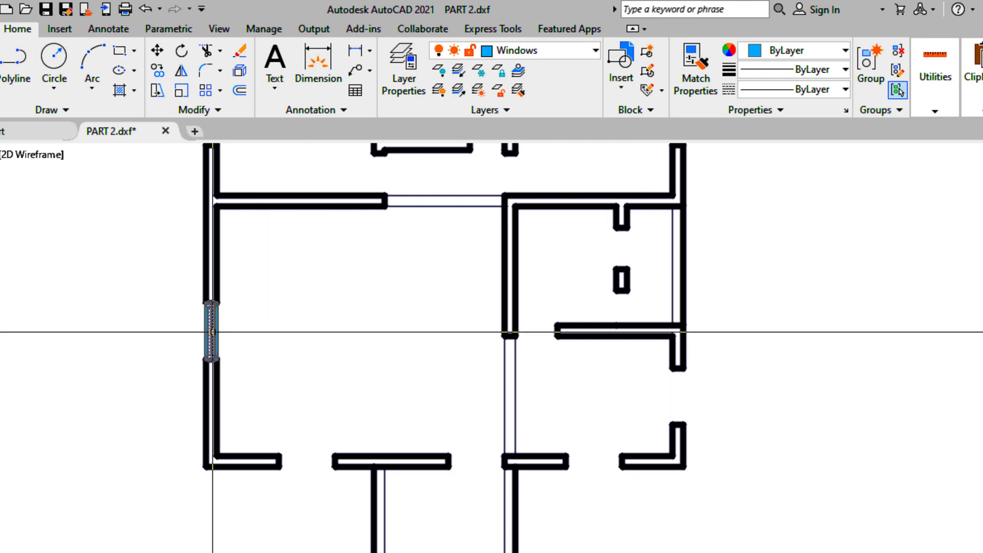
scroll(256, 335, up, 2)
click(255, 337)
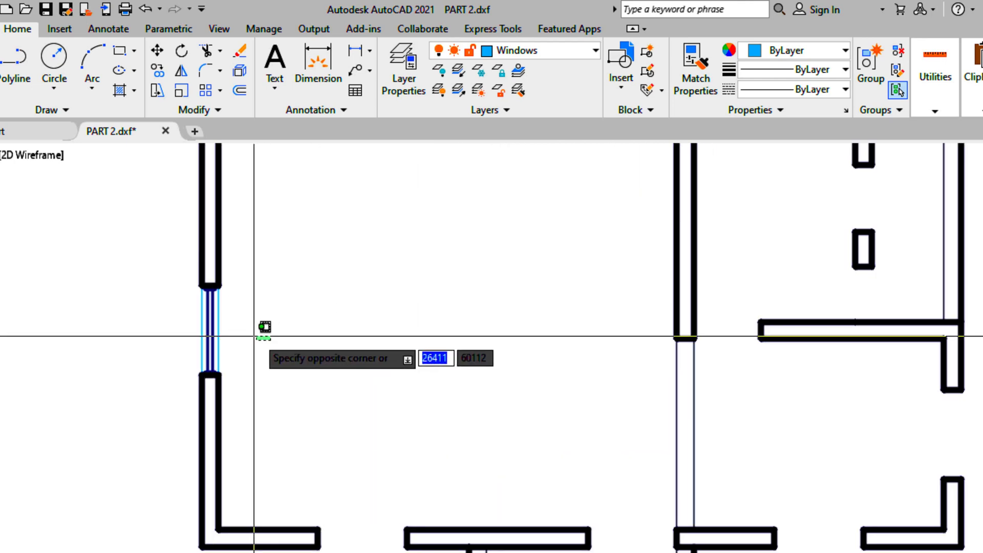
click(179, 314)
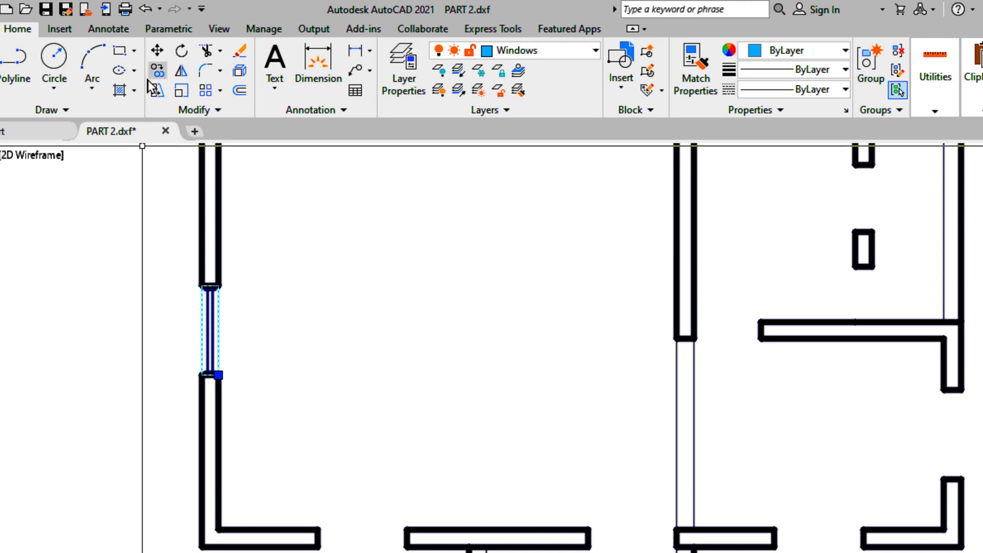
click(157, 70)
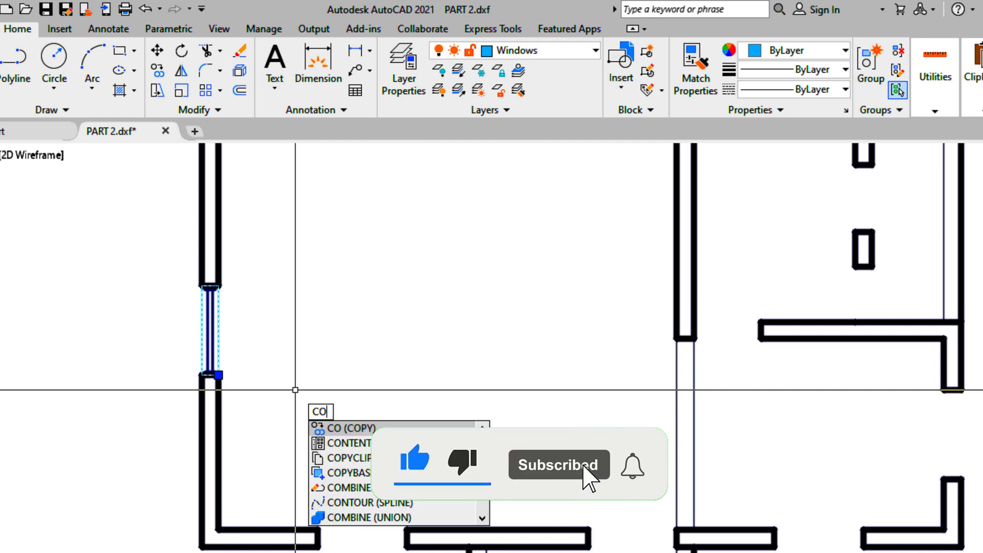
key(Return)
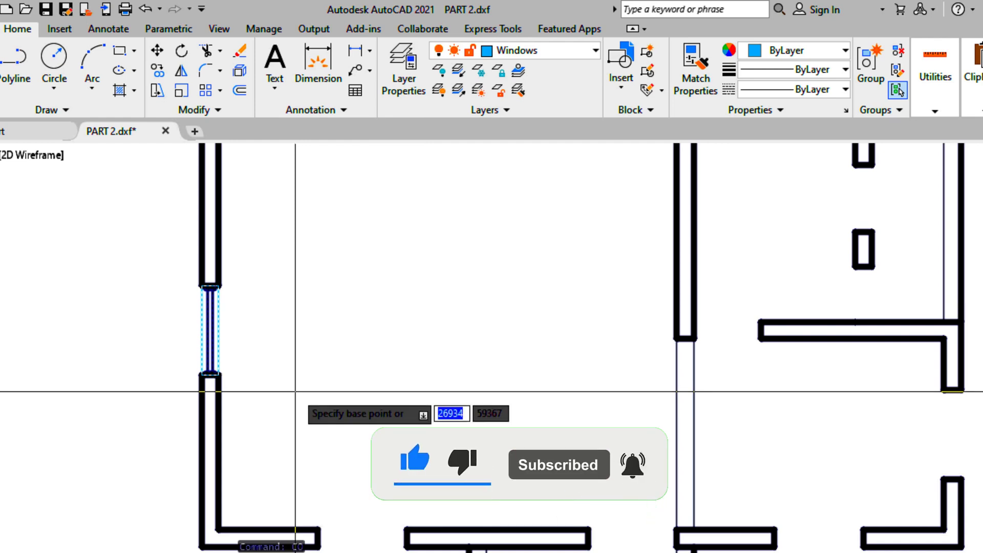
click(207, 331)
scroll(362, 312, down, 3)
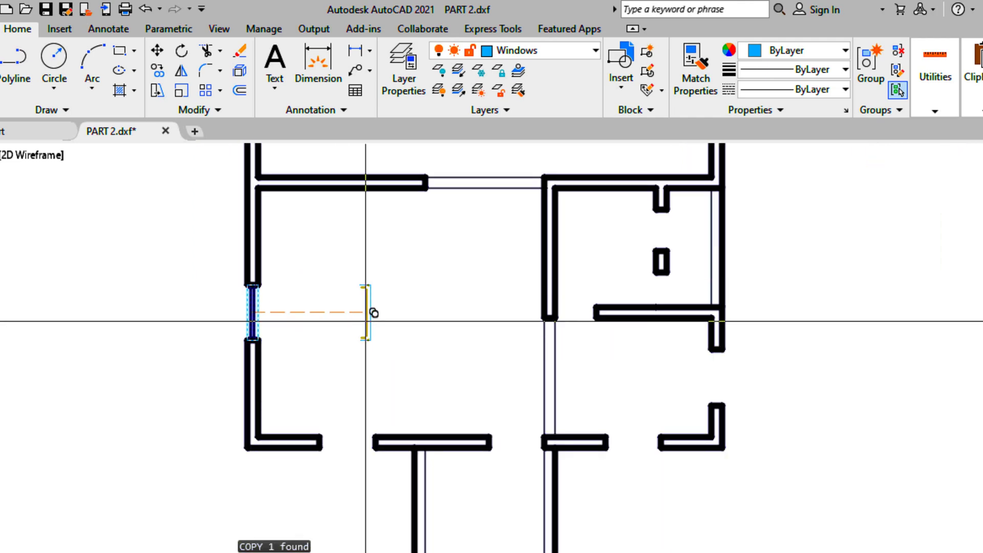
scroll(344, 420, up, 3)
click(340, 417)
scroll(341, 334, down, 3)
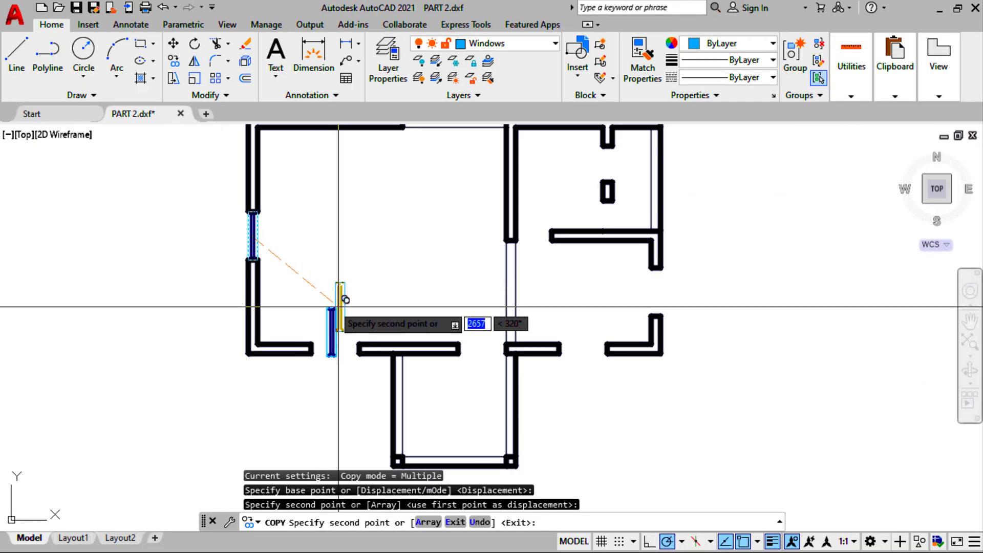
scroll(336, 342, up, 3)
click(625, 385)
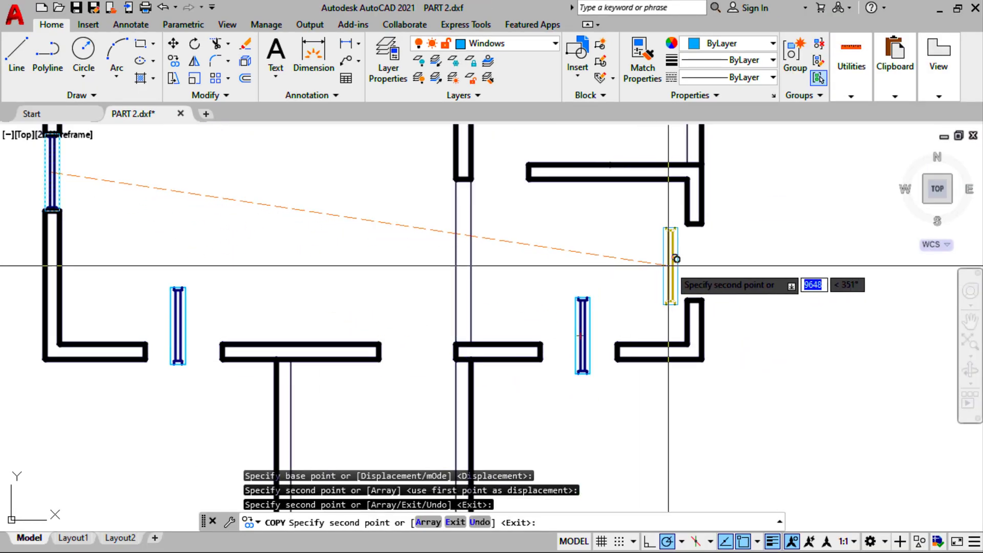
click(722, 257)
Place further window copies outside the upper right-wall opening, below both outer top-wall openings and outside the upper left-wall opening.
scroll(634, 387, down, 4)
scroll(682, 179, up, 4)
click(662, 206)
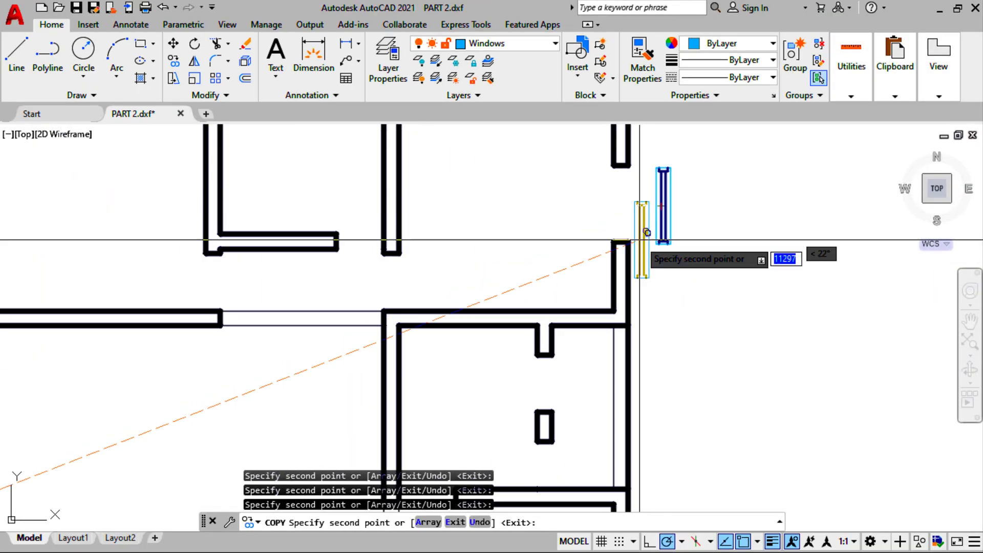
scroll(633, 269, down, 2)
click(548, 200)
click(289, 183)
click(181, 229)
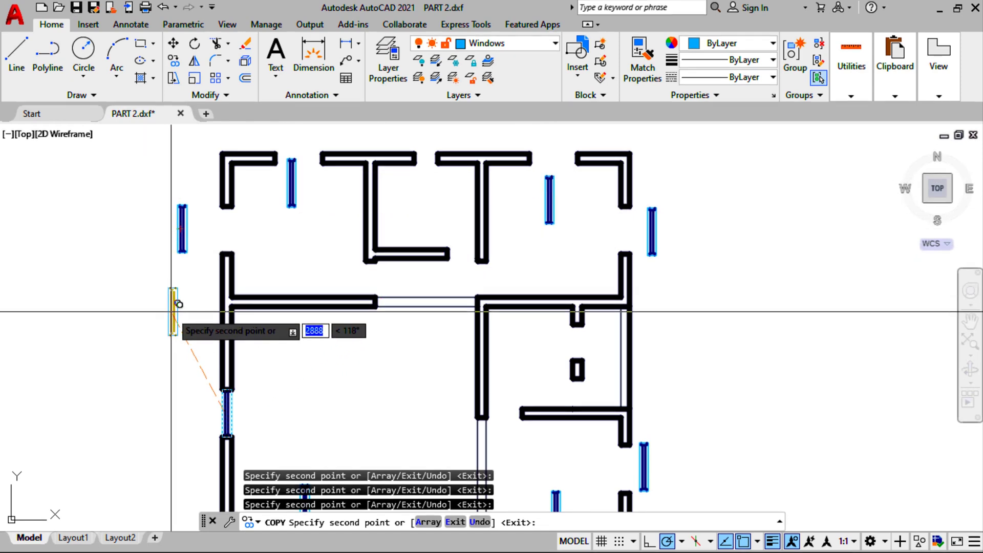
key(Escape)
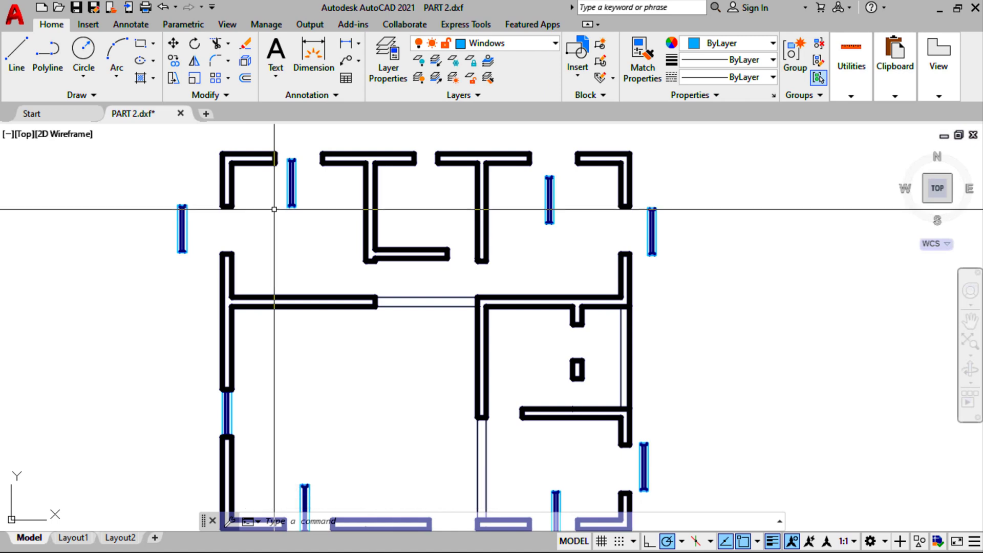
Move the window outside the upper left-wall opening by its lower-left corner onto the outer top corner of the wall below.
scroll(209, 200, up, 2)
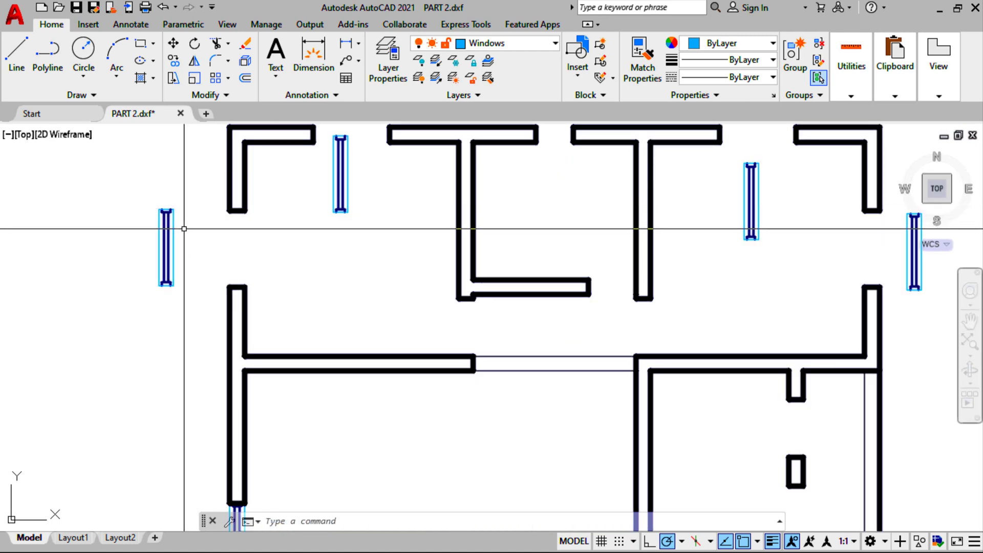
click(189, 254)
click(132, 161)
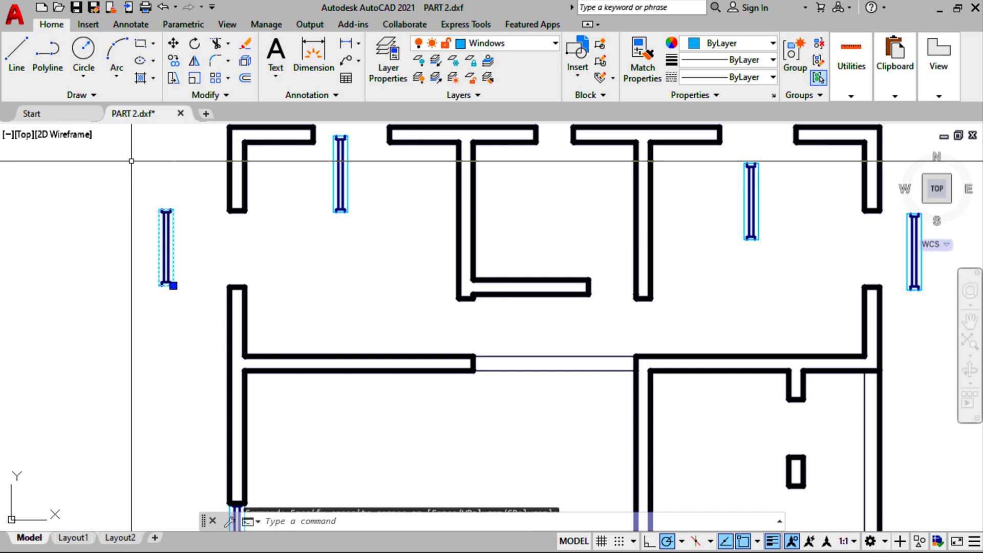
click(173, 44)
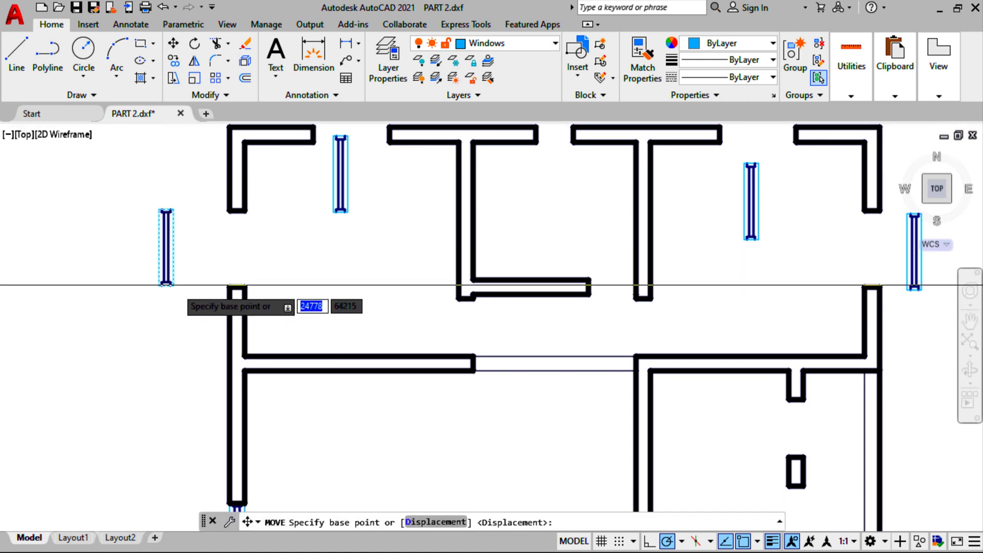
scroll(167, 285, up, 4)
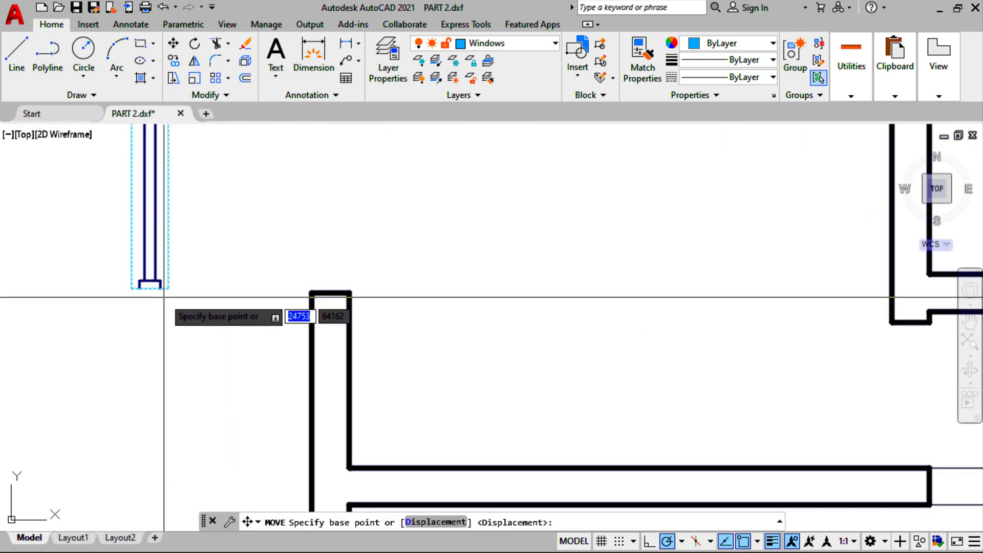
click(139, 289)
click(319, 292)
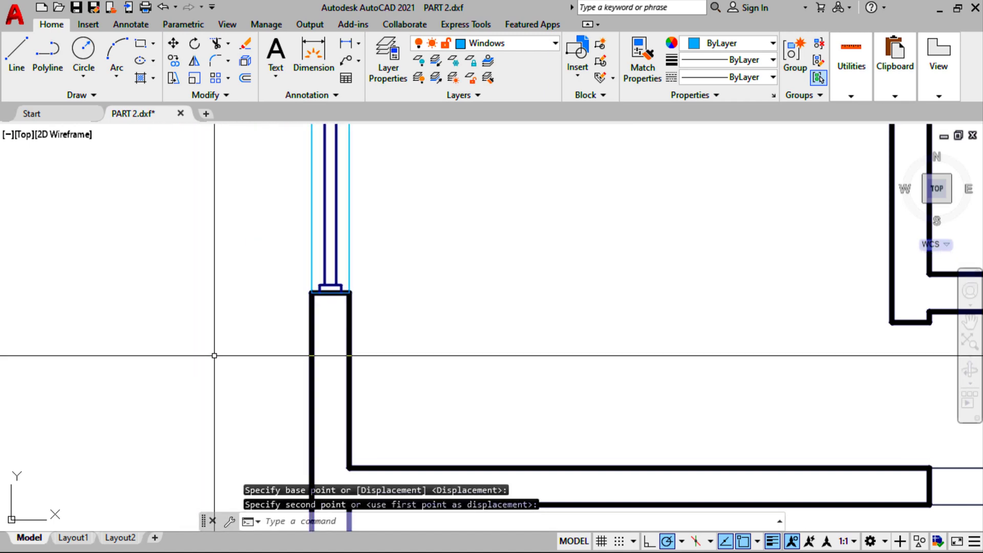
Move the window outside the upper right-wall opening by its lower-left corner onto the inner top corner of the wall below.
scroll(214, 355, down, 6)
scroll(672, 316, up, 4)
click(704, 327)
click(643, 283)
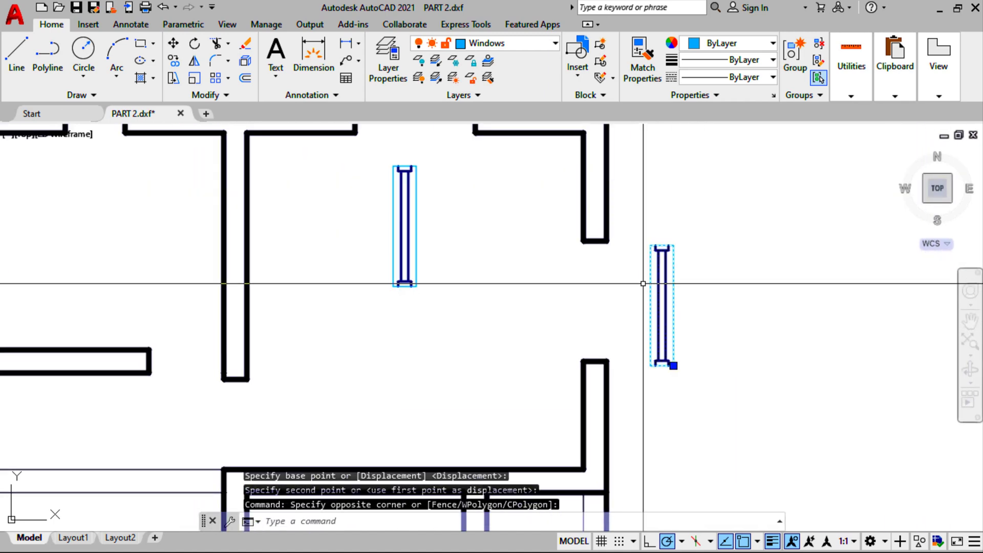
click(173, 44)
scroll(658, 353, up, 4)
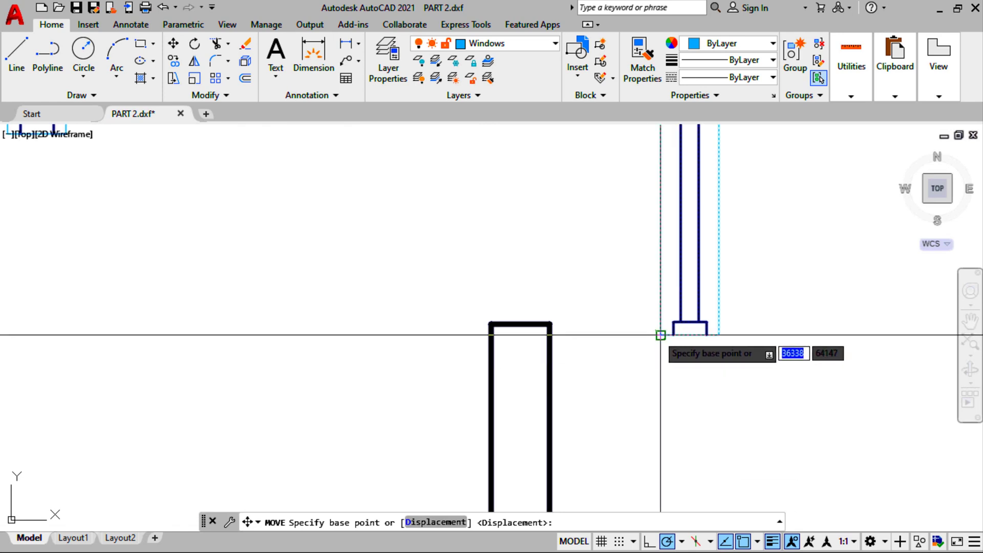
click(660, 335)
click(490, 324)
Move the window outside the lower right-wall opening into that opening, seated on the end of the wall below it.
scroll(492, 295, down, 8)
scroll(502, 379, up, 4)
click(485, 313)
click(443, 297)
click(173, 44)
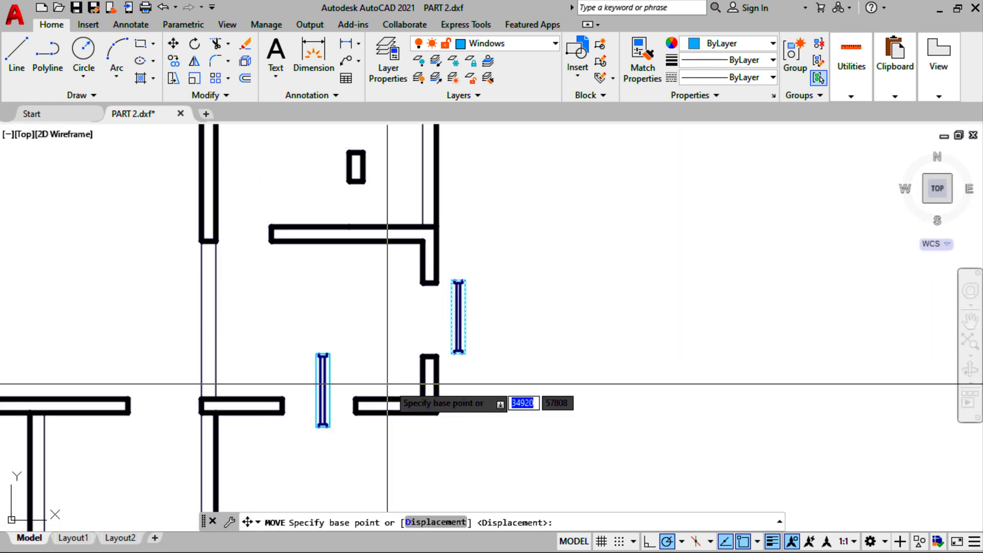
scroll(458, 353, up, 4)
click(431, 357)
click(318, 369)
Rotate the upright window at the right-hand bottom-wall opening by 90 degrees so it lies parallel to the bottom wall.
scroll(482, 354, down, 8)
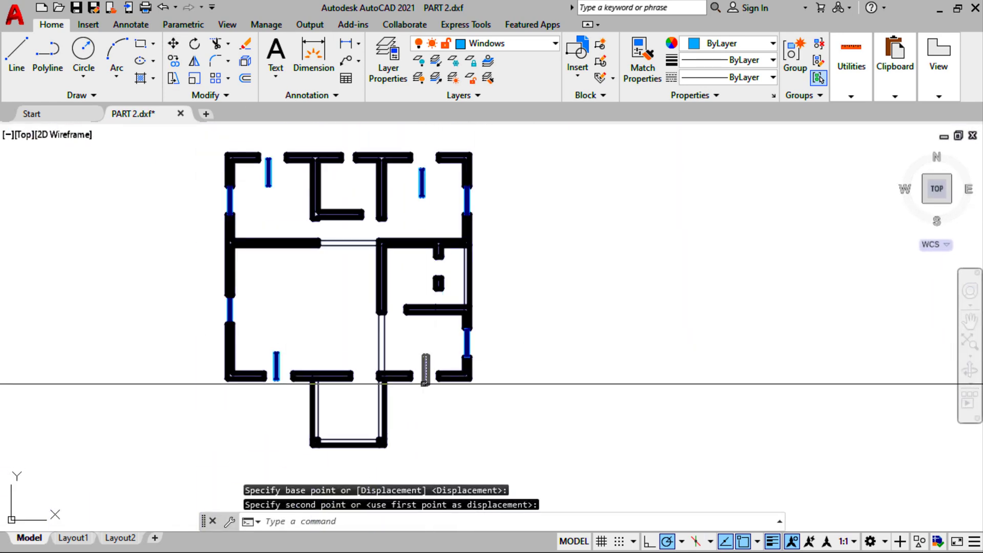
scroll(425, 383, up, 5)
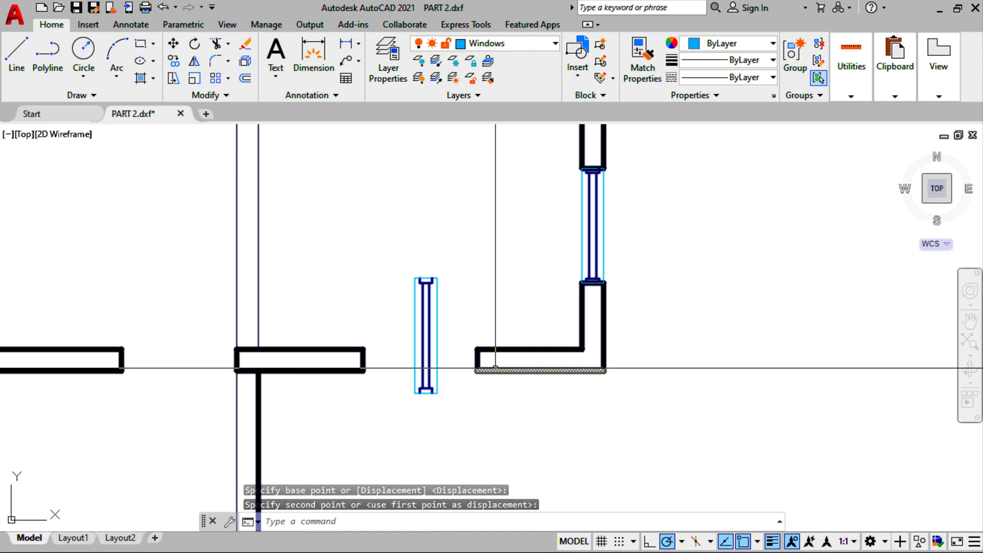
scroll(464, 324, up, 2)
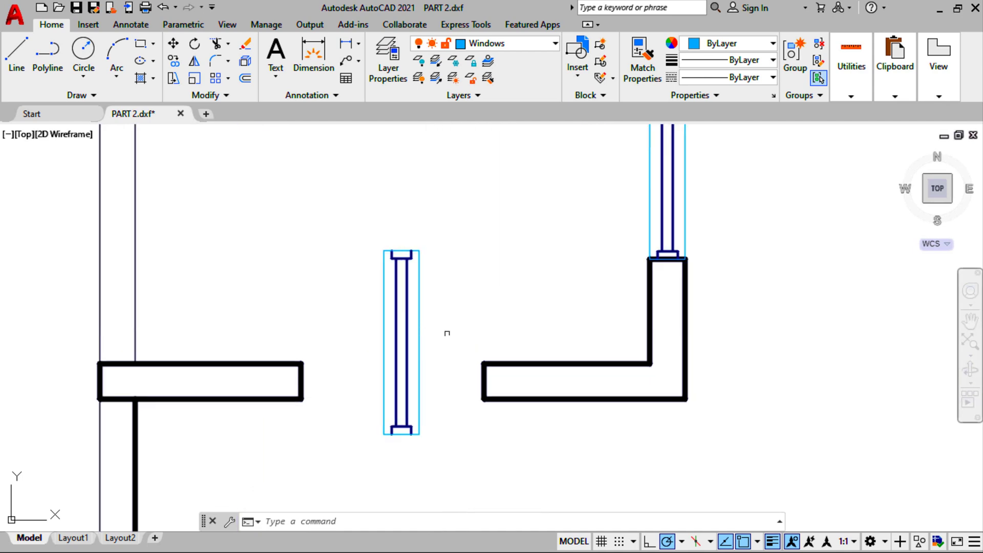
click(446, 314)
click(355, 242)
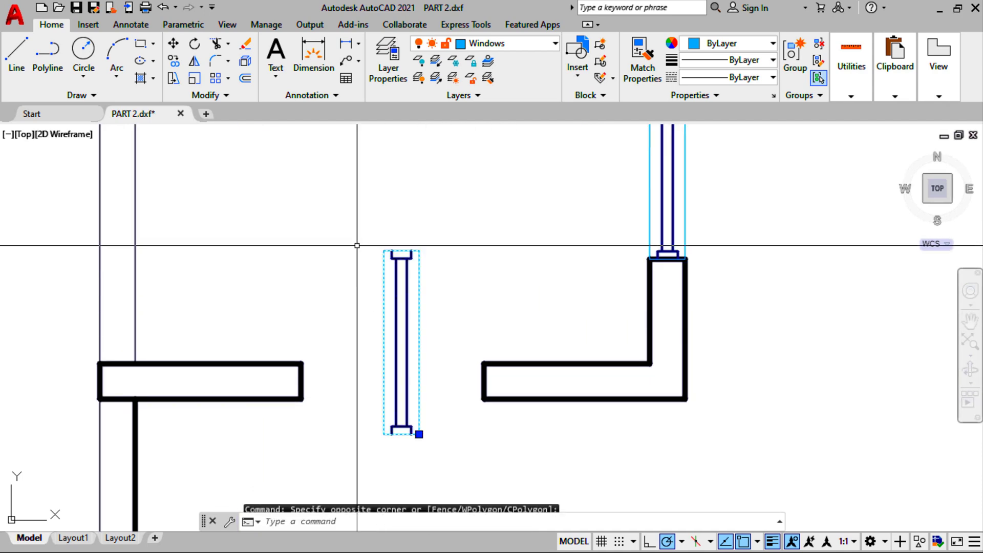
click(195, 45)
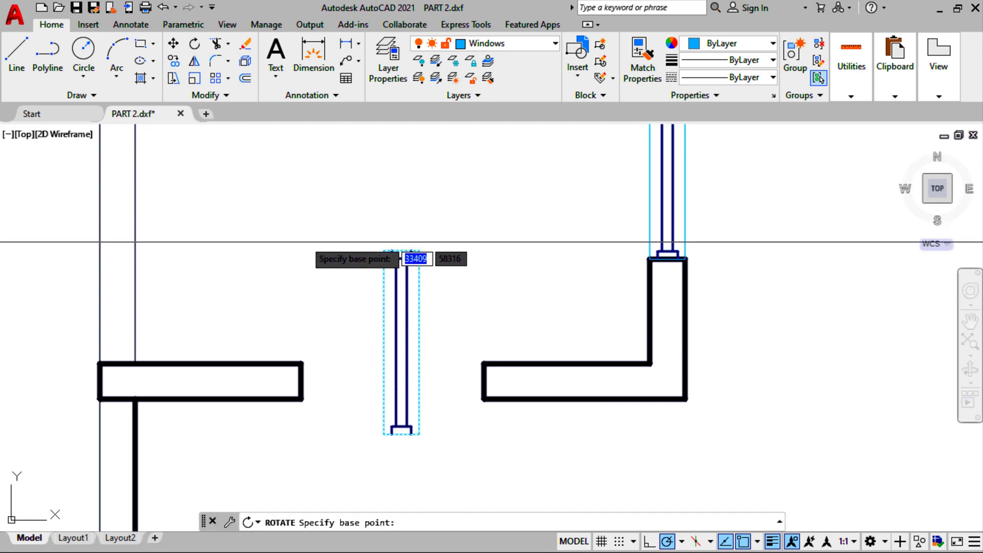
click(407, 280)
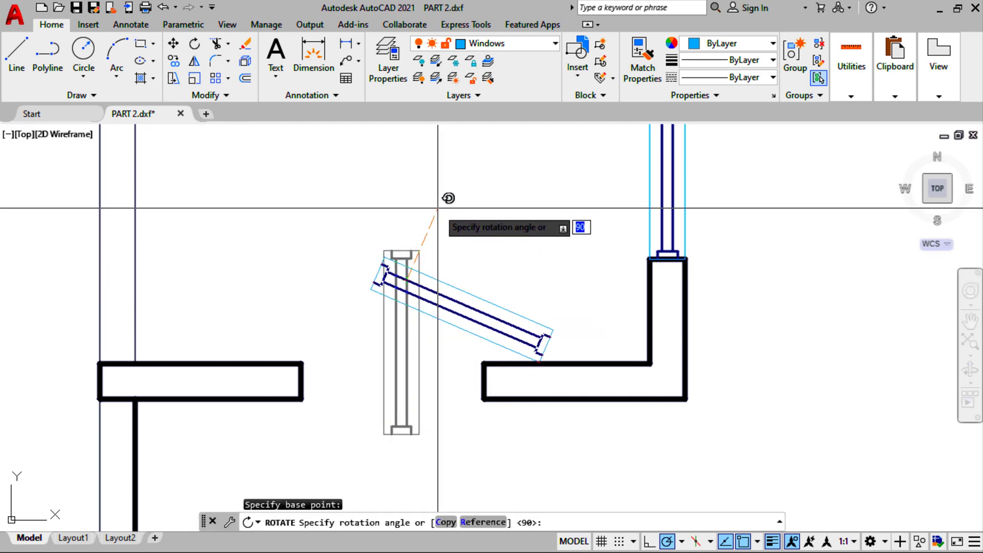
click(407, 173)
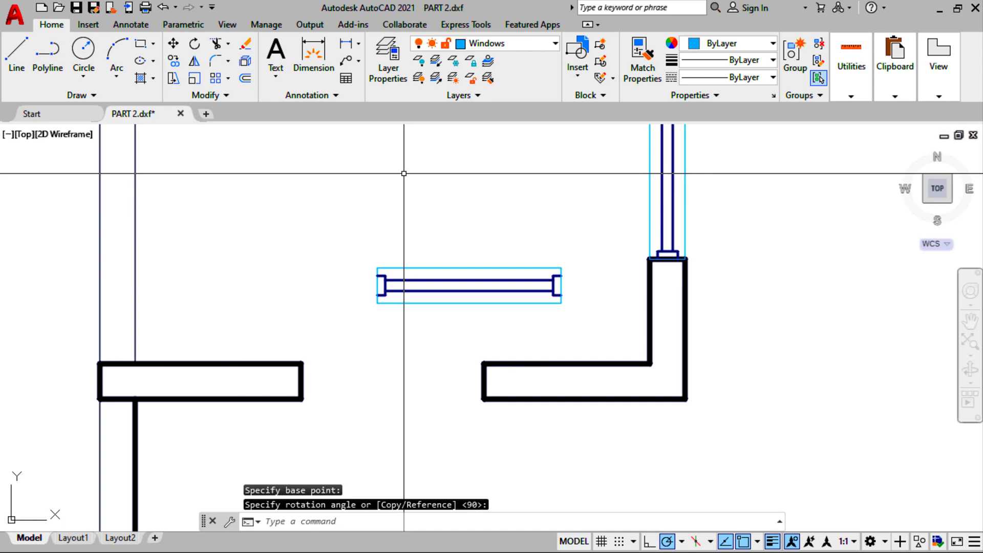
Move the horizontal window by its lower-left corner onto the outer corner of the wall left of the right-hand bottom opening.
click(421, 331)
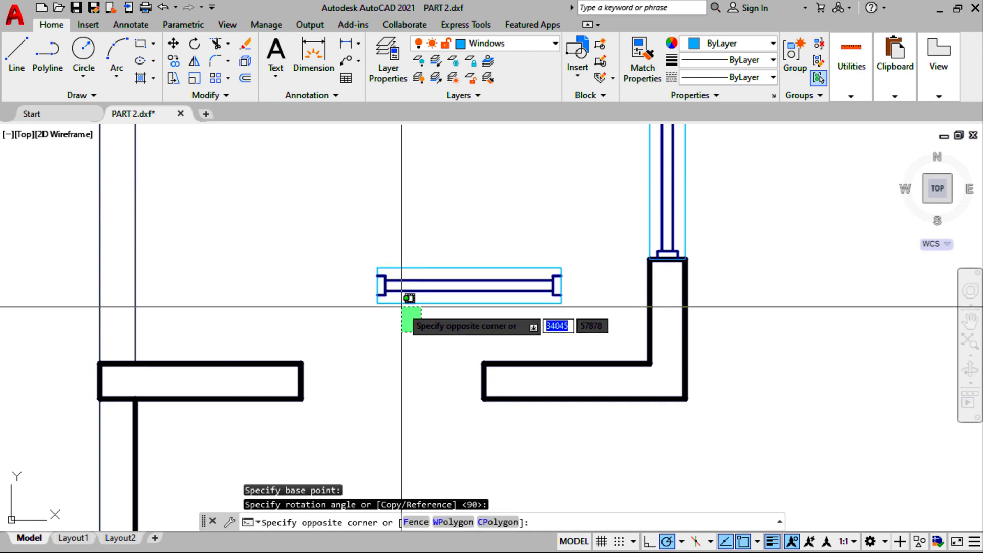
click(368, 235)
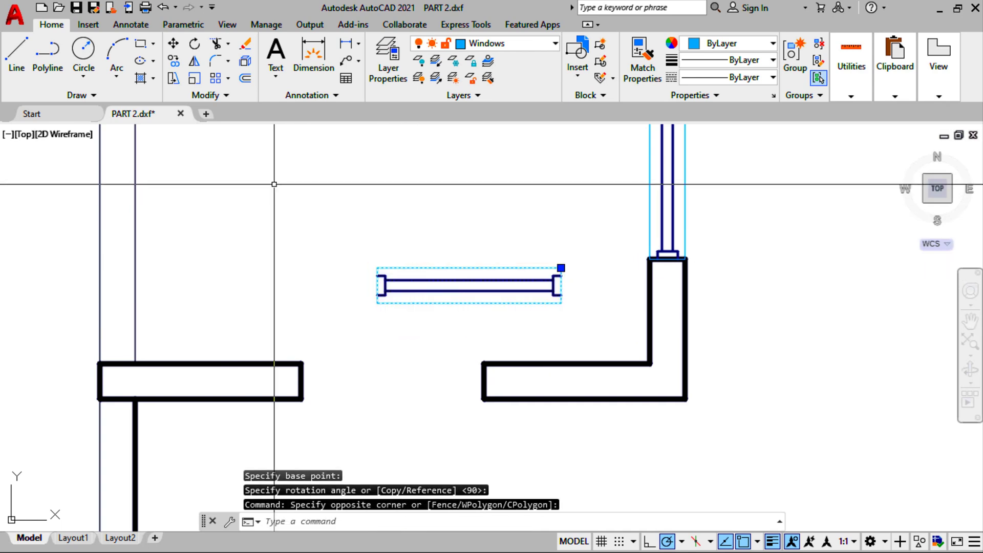
click(176, 46)
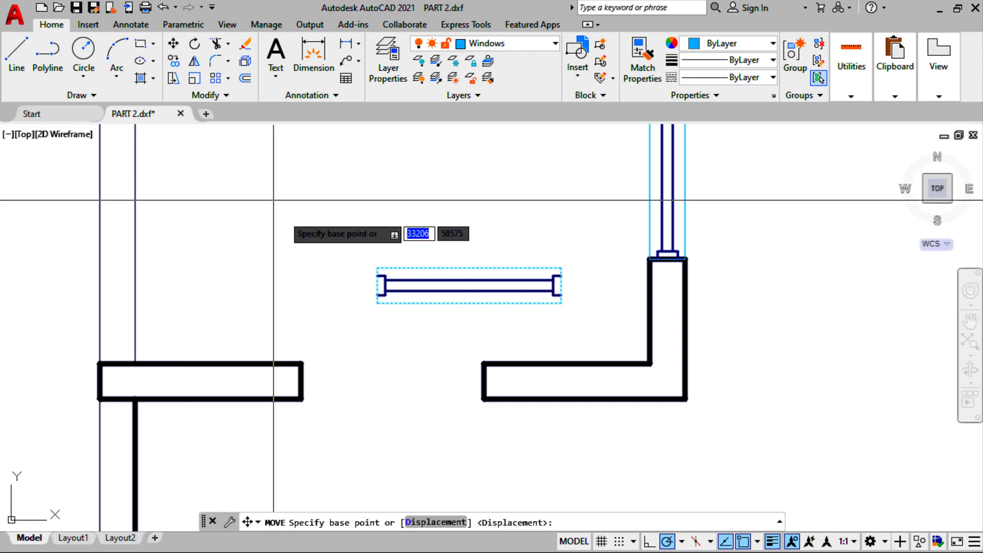
click(378, 303)
click(301, 399)
Rotate the upright window at the left-hand bottom-wall opening by 270 degrees about its upper-right corner.
scroll(430, 352, down, 8)
scroll(271, 347, up, 7)
click(332, 347)
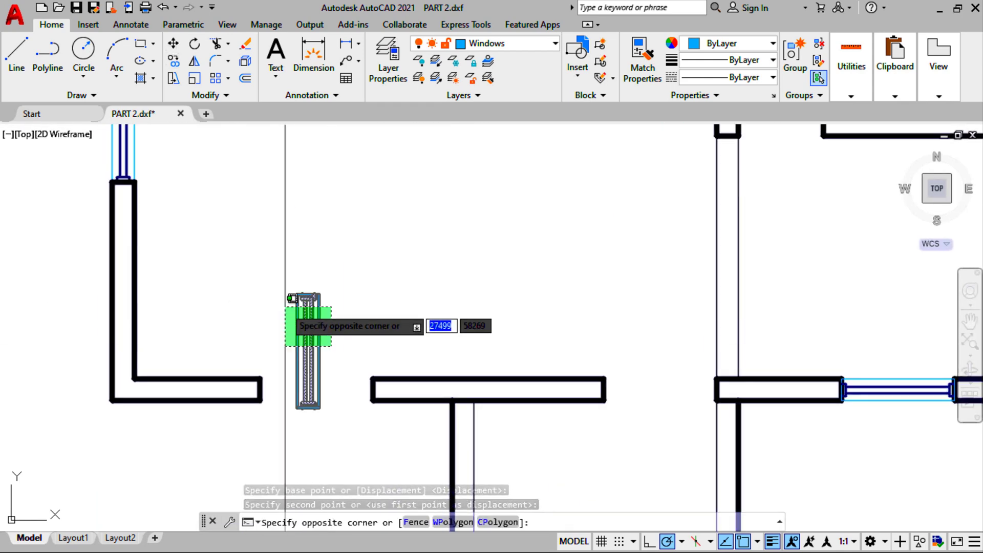
click(292, 299)
click(195, 44)
click(319, 295)
click(323, 385)
Move the rotated window by its lower-right corner onto the outer corner of the wall right of the left-hand bottom opening.
click(333, 332)
click(300, 260)
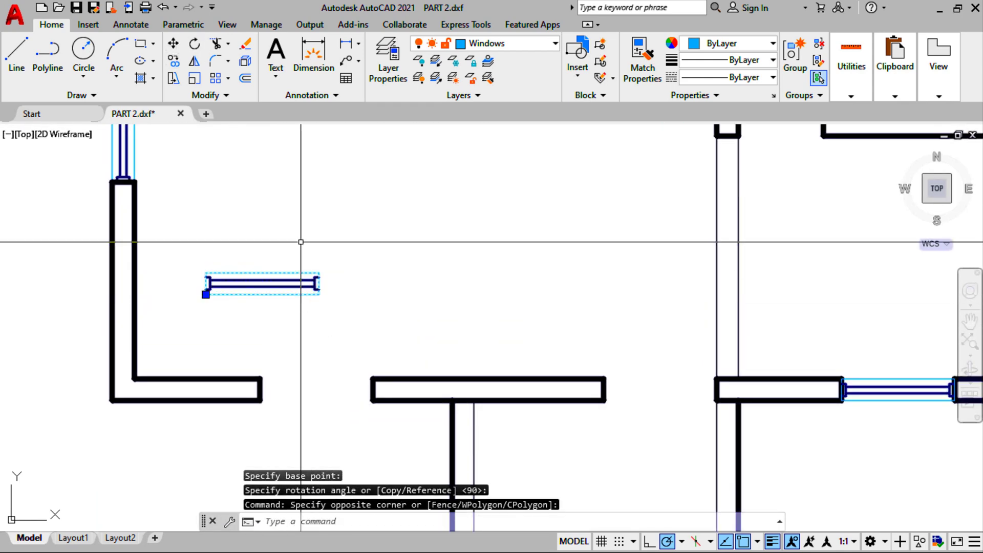
click(175, 46)
click(319, 294)
click(373, 401)
Rotate the upright window at the left-hand top-wall opening by 270 degrees about its upper-right corner.
scroll(344, 395, down, 7)
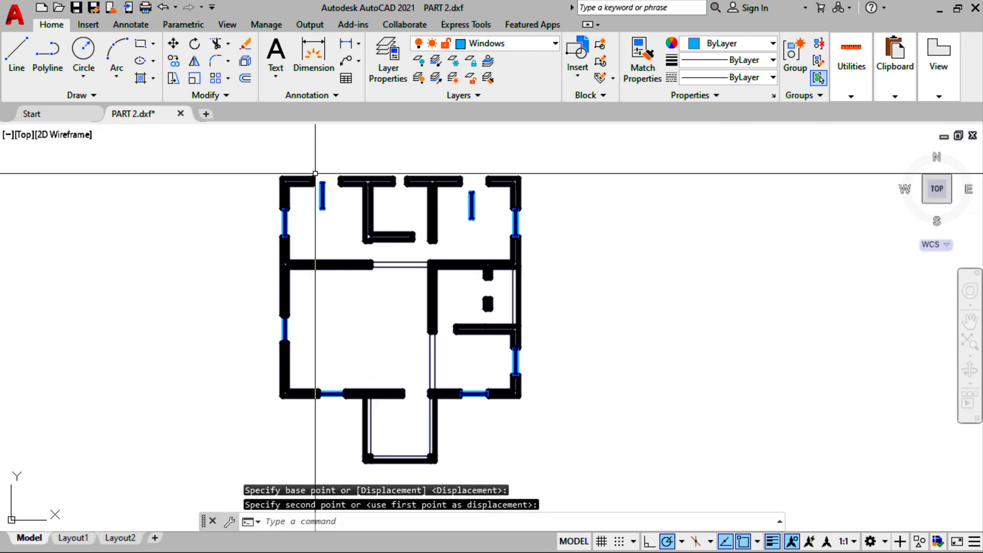
scroll(323, 174, up, 7)
click(342, 251)
click(295, 223)
click(194, 44)
click(326, 200)
click(330, 348)
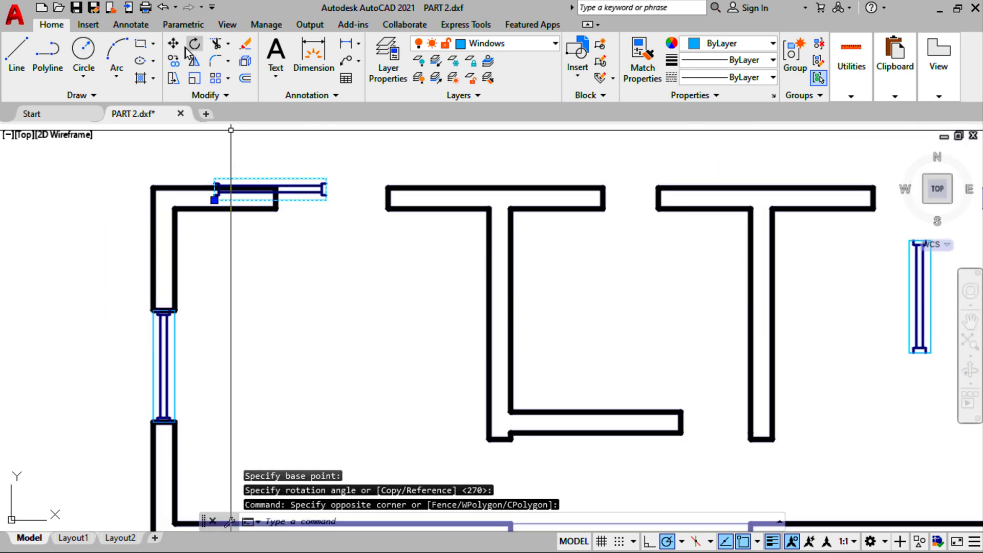
Move the rotated window by its upper-right corner onto the outer corner of the wall right of the left-hand top opening.
click(175, 45)
click(326, 179)
click(388, 187)
Rotate the upright window at the right-hand top-wall opening by 270 degrees about its upper-right corner.
scroll(388, 187, down, 5)
click(489, 279)
click(459, 259)
click(195, 44)
scroll(496, 256, up, 5)
click(415, 216)
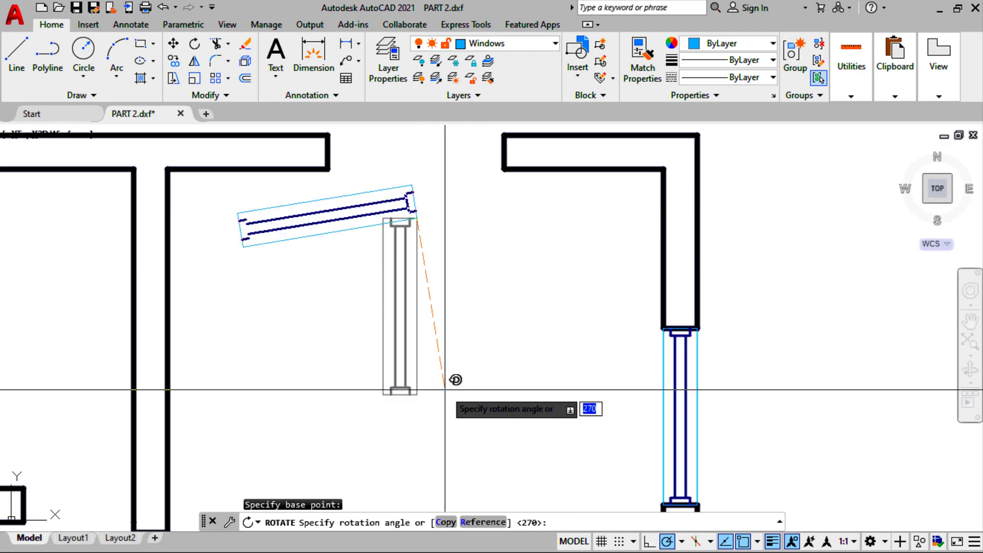
click(417, 391)
Move the rotated window by its lower-right corner onto the inner corner of the wall right of the right-hand top opening.
click(305, 178)
click(174, 45)
click(417, 215)
click(502, 172)
scroll(500, 172, down, 7)
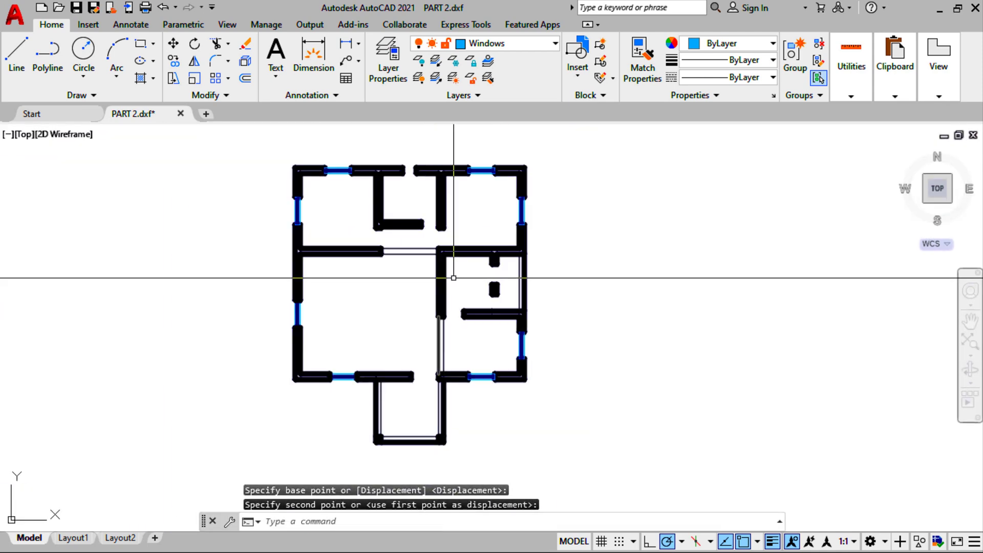
Insert the 900mm window block beside the gap between the wall stub and the short pier in the small right-hand room.
scroll(459, 319, up, 2)
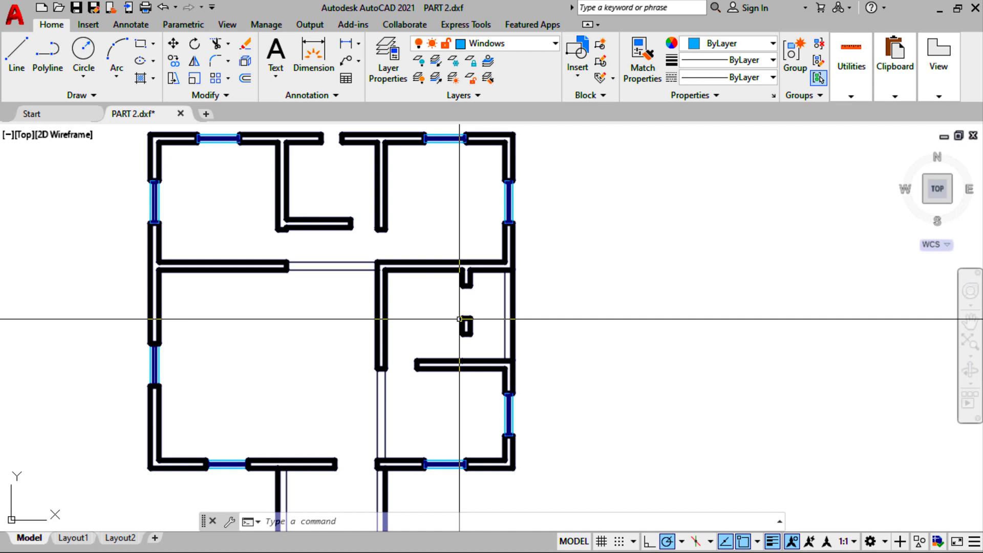
scroll(428, 323, down, 2)
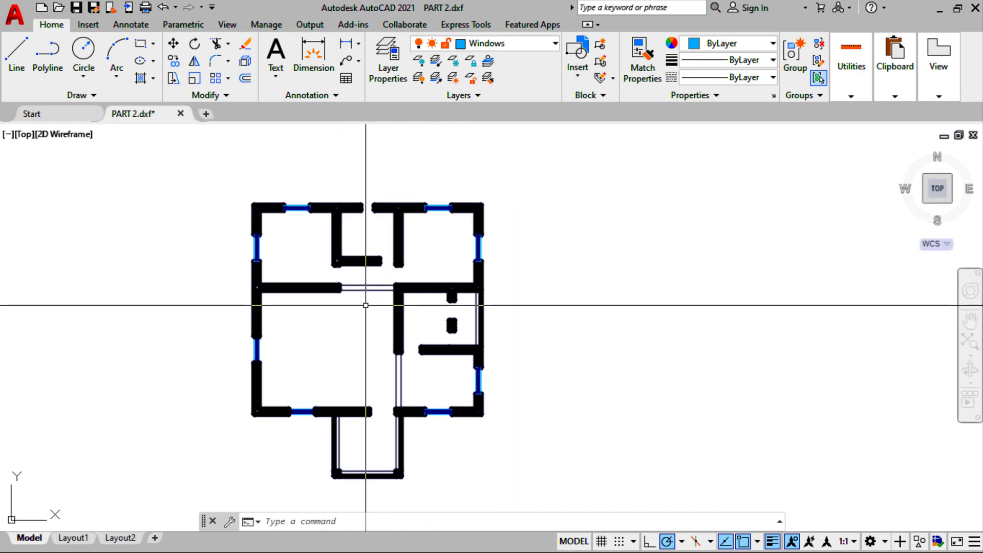
scroll(367, 303, up, 2)
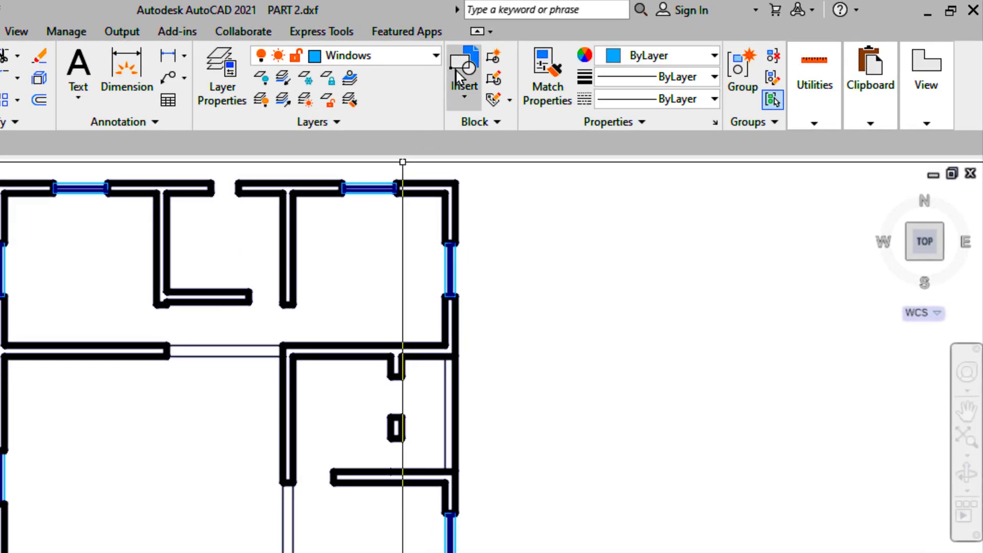
click(457, 71)
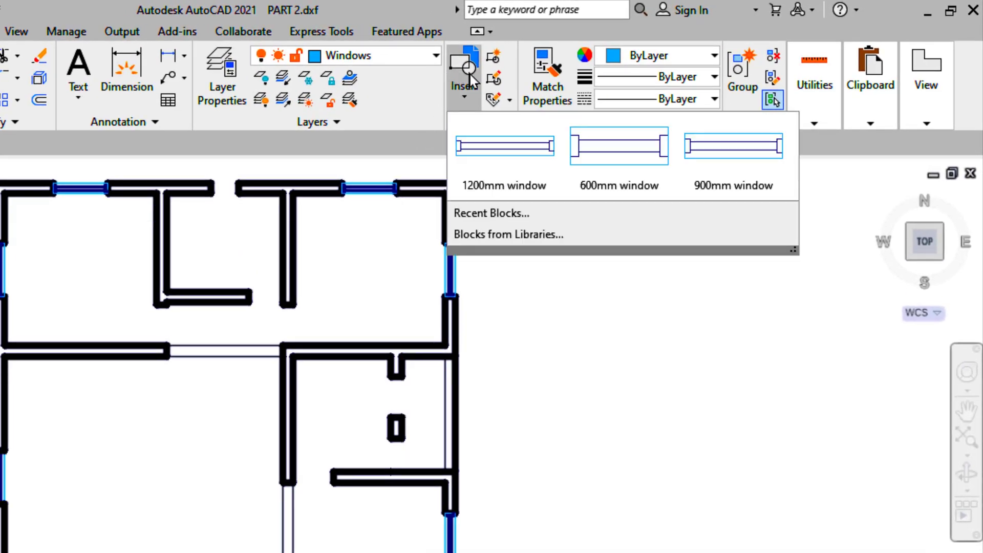
click(728, 148)
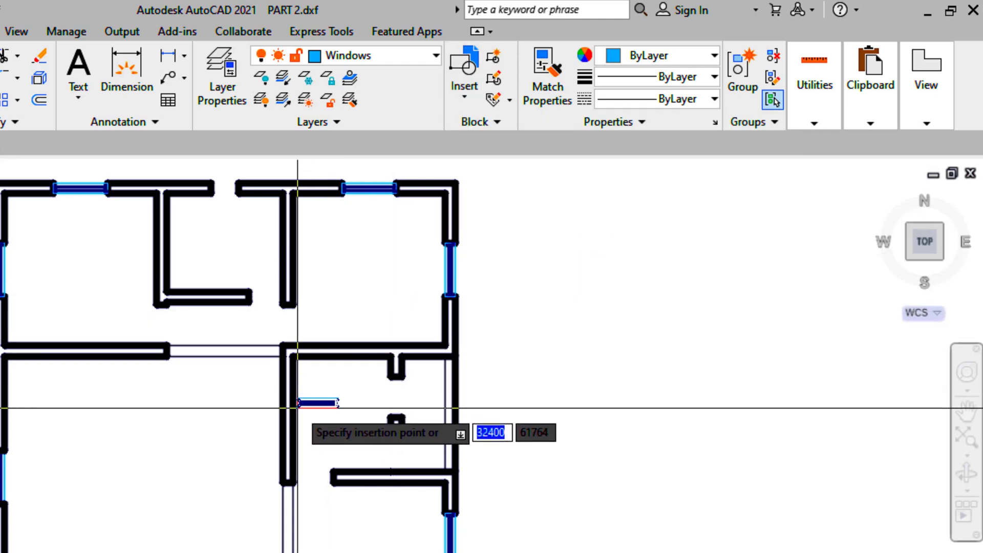
scroll(396, 399, up, 6)
click(446, 381)
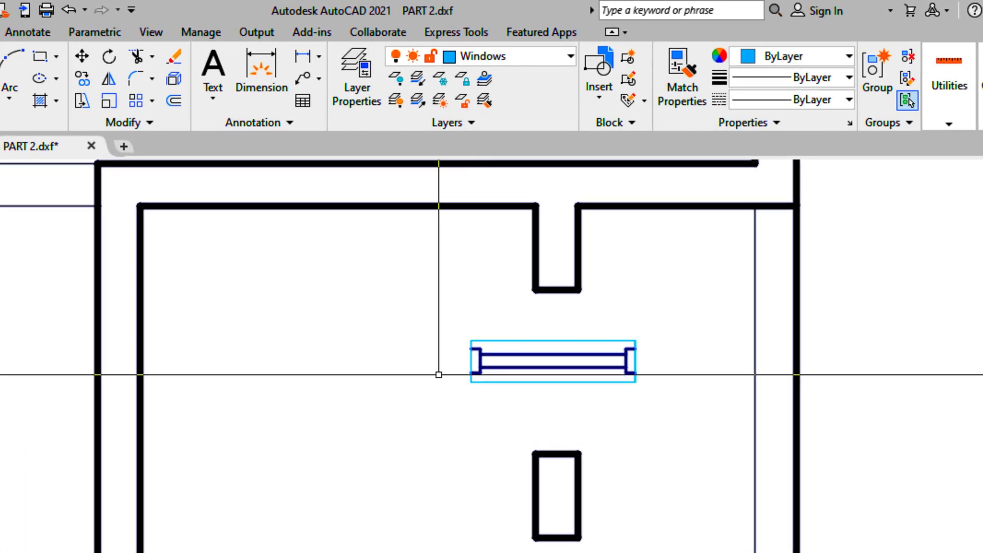
Rotate the newly inserted 900mm window by 270 degrees about its upper-left corner so it stands upright.
scroll(415, 375, down, 5)
scroll(433, 381, up, 5)
click(434, 388)
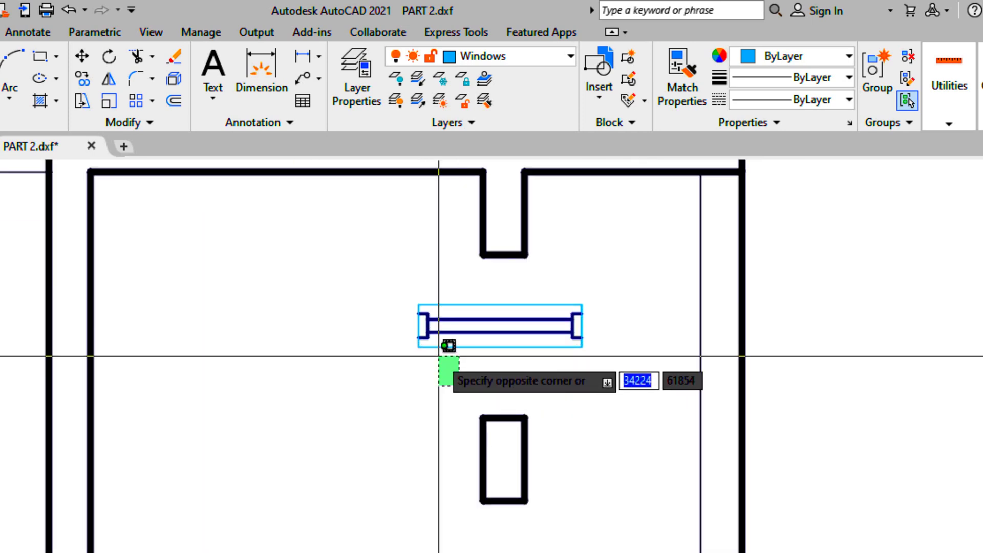
click(417, 307)
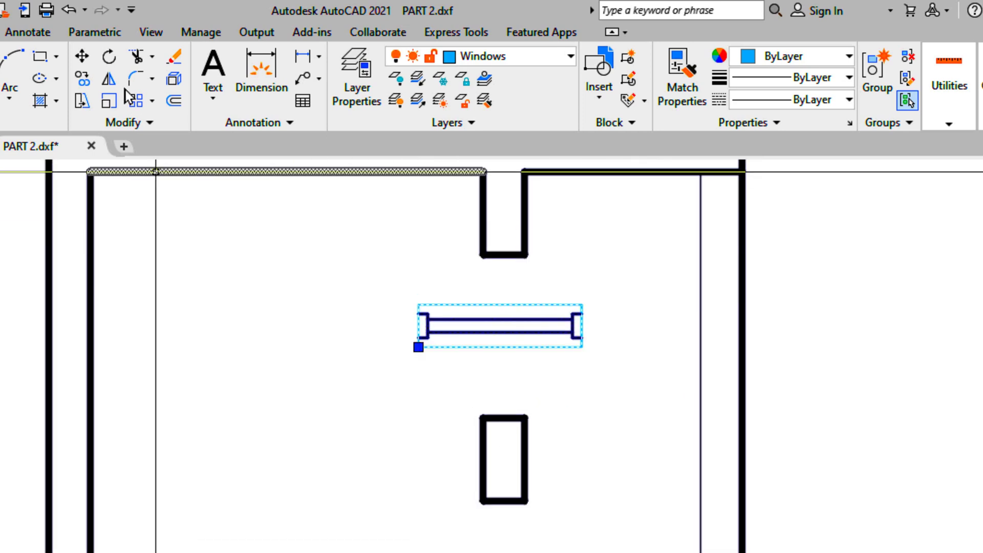
click(109, 57)
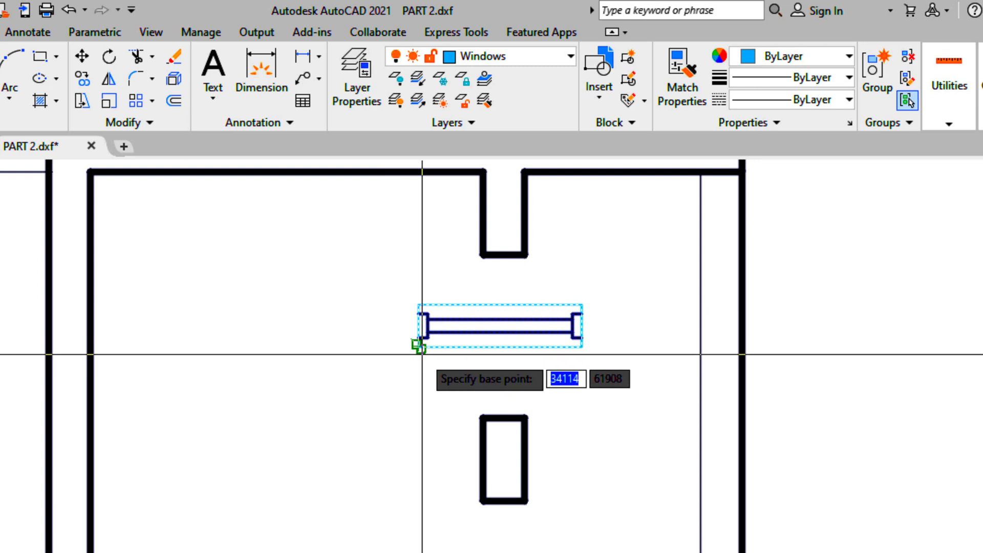
click(417, 306)
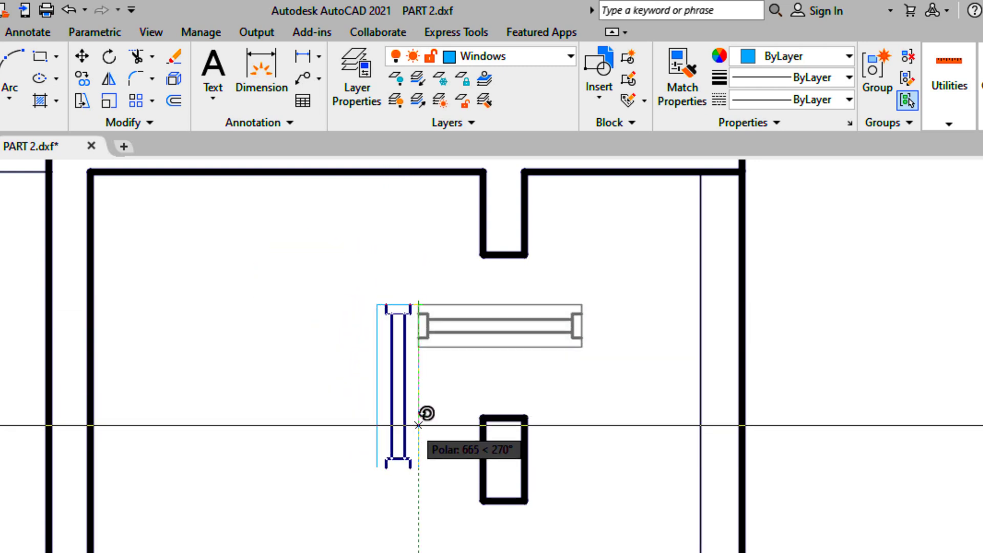
click(418, 425)
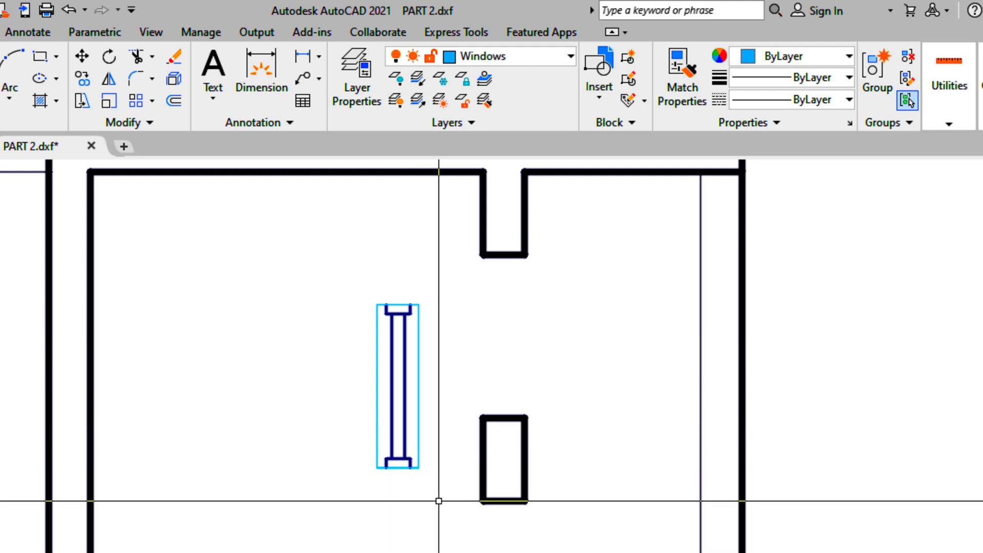
Move the upright window by its upper-right corner onto the lower-right corner of the wall stub above the pier.
drag(439, 501, 364, 407)
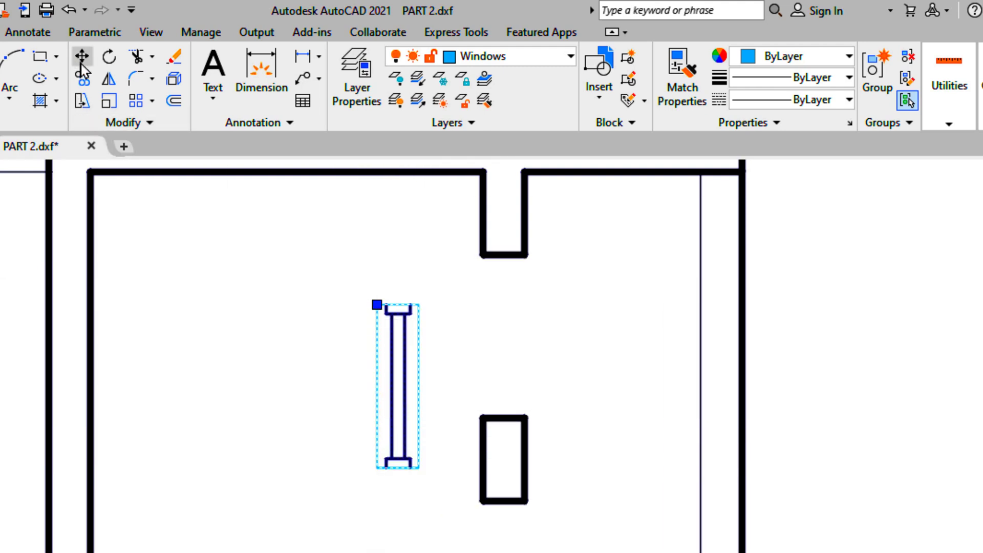
click(82, 79)
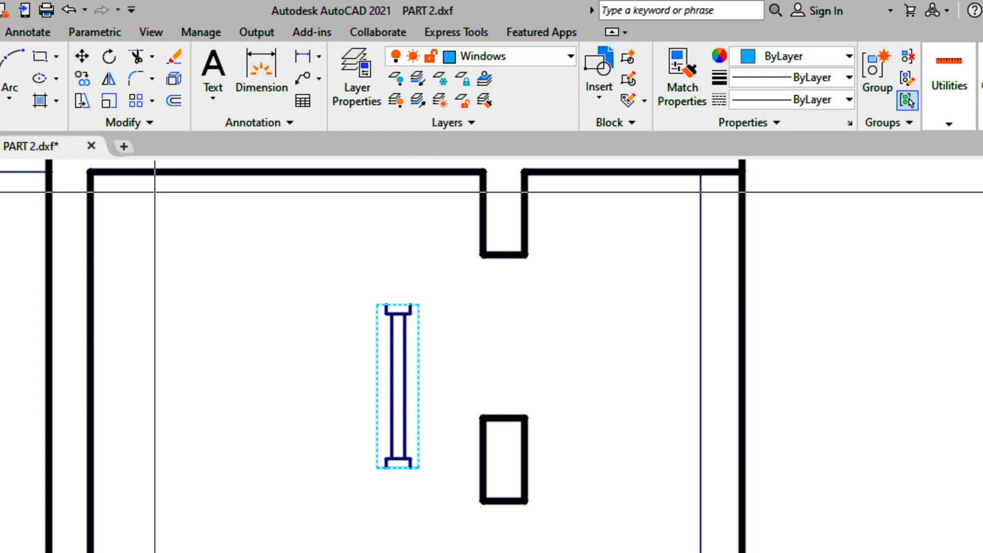
click(418, 306)
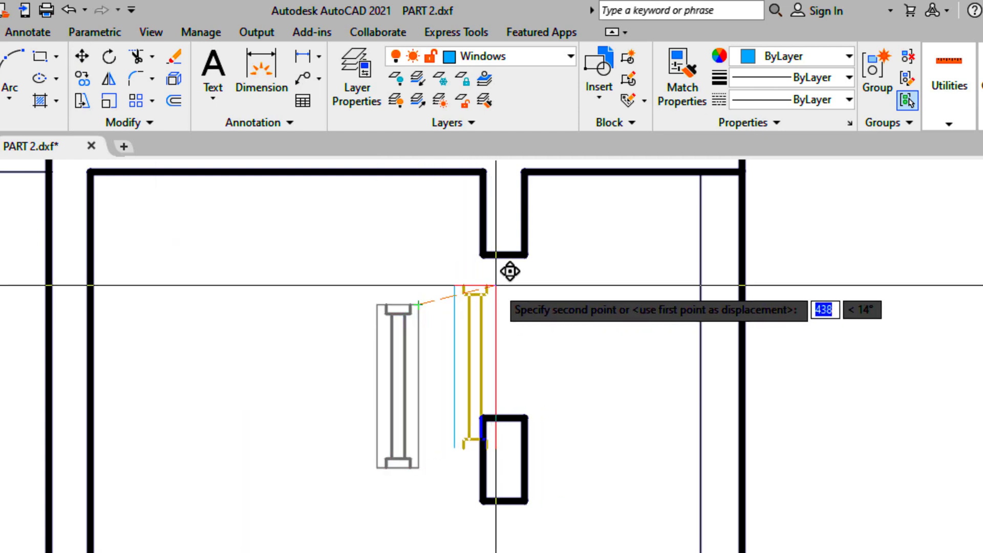
click(525, 255)
scroll(513, 278, down, 5)
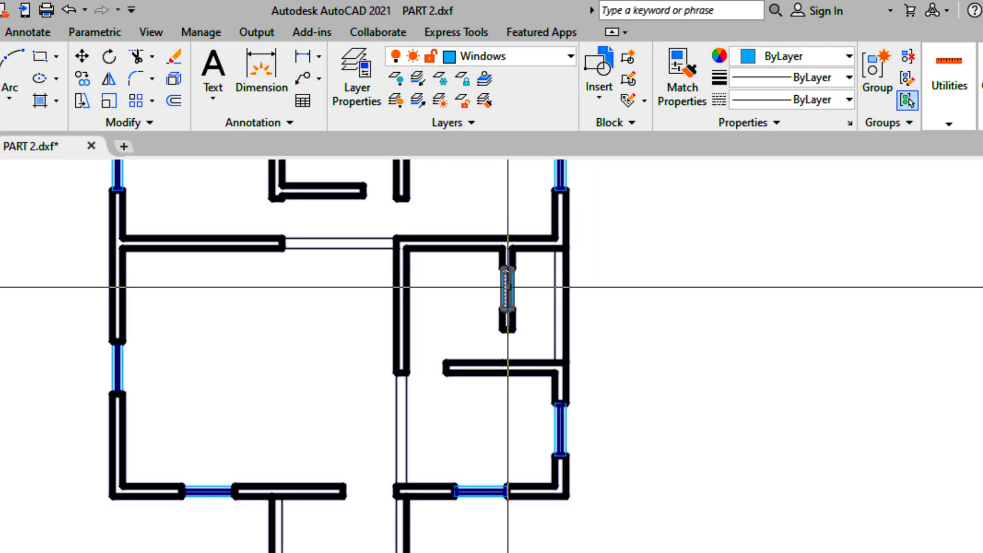
Insert the 600mm window block into the middle top-wall opening, at the inner corner of the wall end on its left.
scroll(503, 261, up, 4)
scroll(506, 282, down, 3)
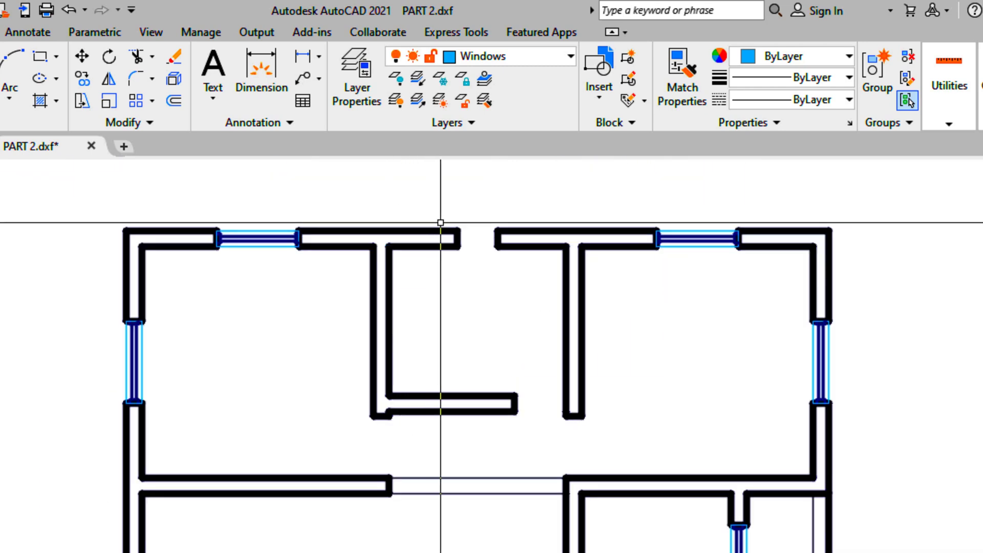
scroll(443, 226, up, 3)
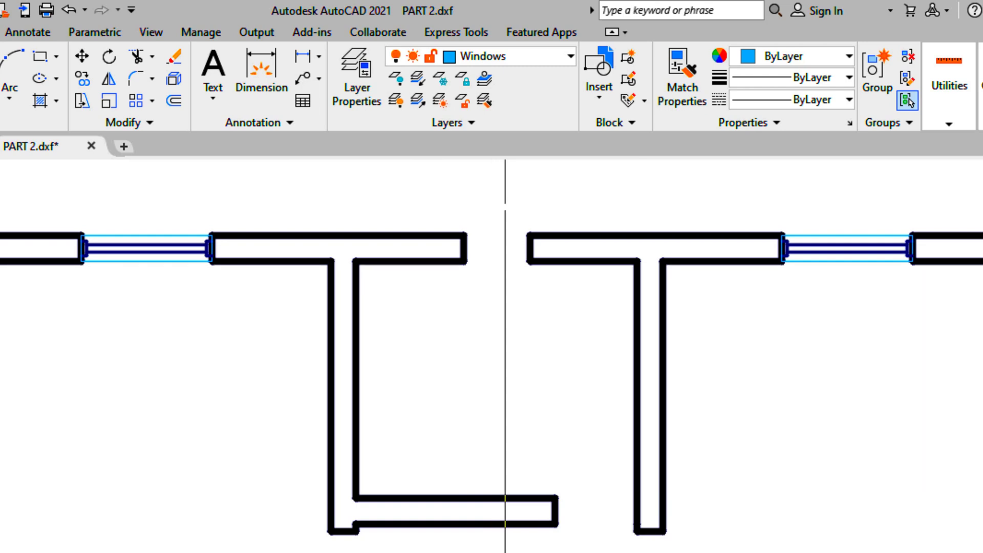
click(605, 68)
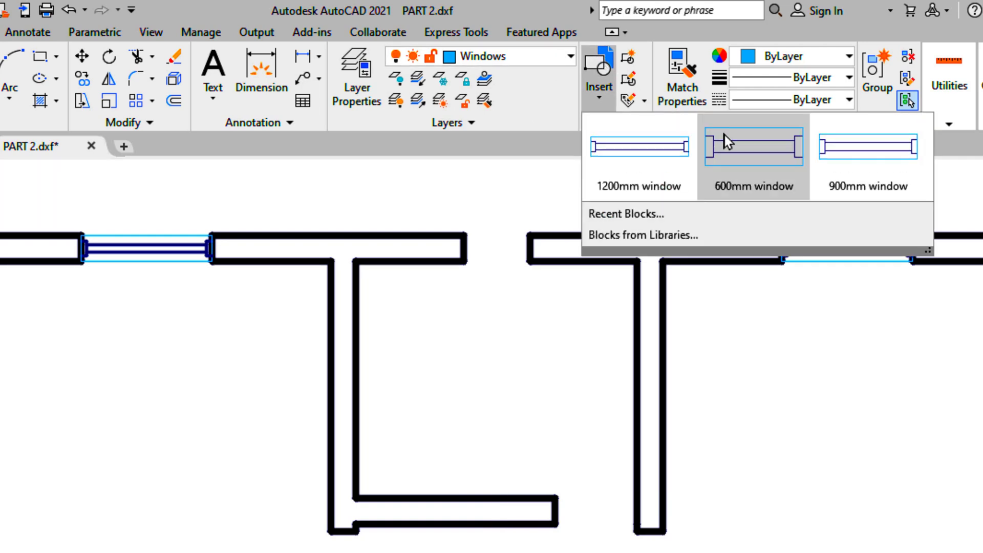
click(750, 153)
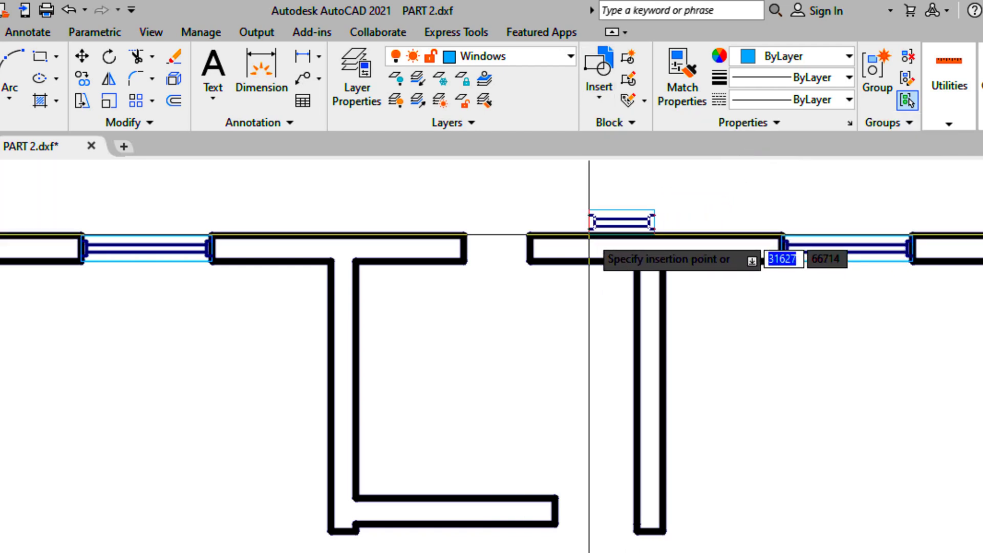
scroll(517, 240, up, 8)
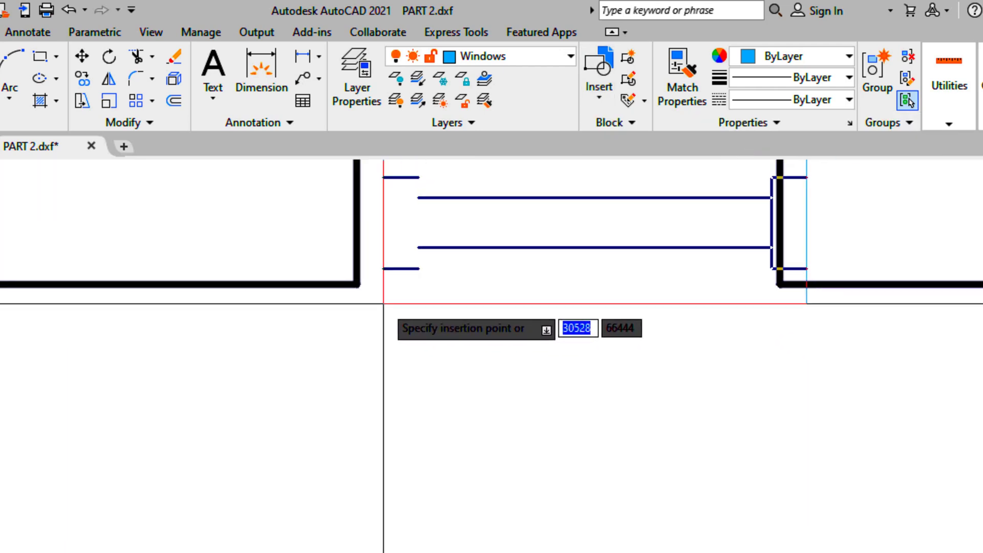
click(359, 295)
scroll(430, 236, down, 6)
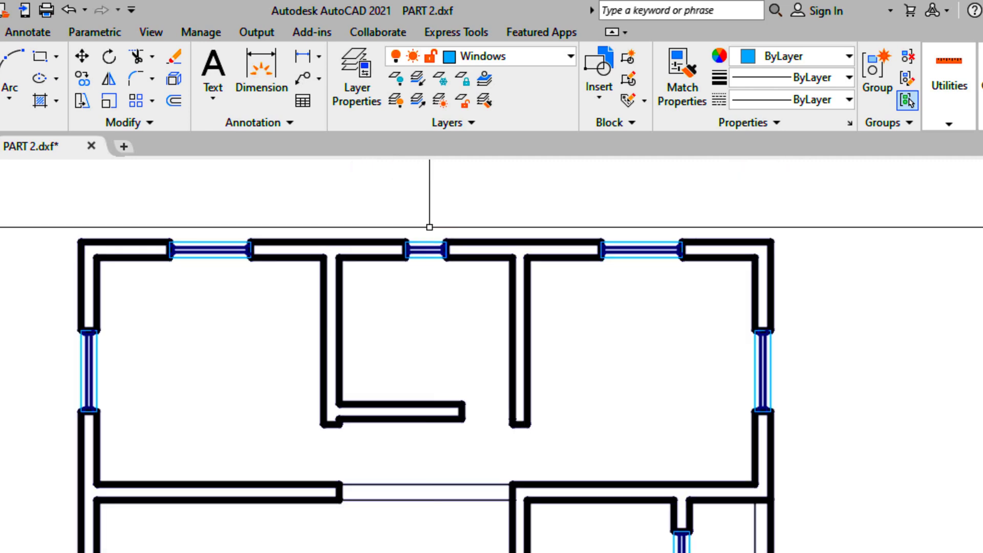
scroll(434, 248, down, 4)
scroll(424, 355, up, 4)
scroll(423, 351, down, 4)
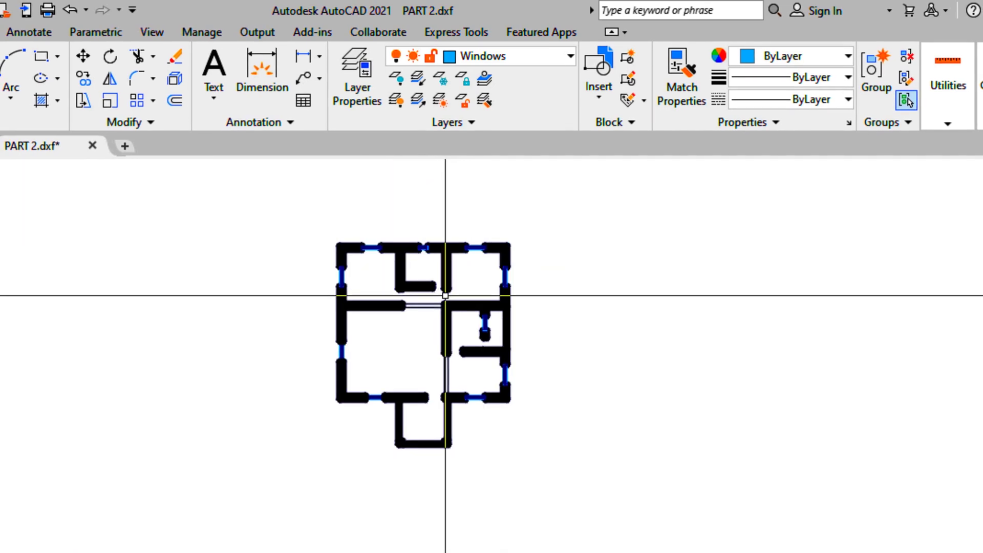
Draw a closed 1200 by 230 mm rectangle from lines in the large room above the entrance opening.
scroll(444, 290, up, 2)
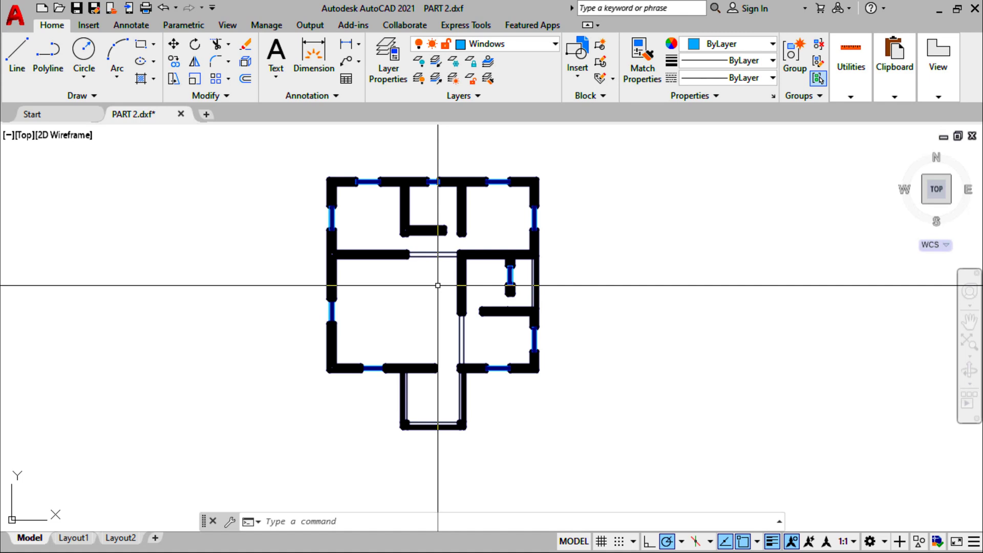
scroll(447, 373, up, 5)
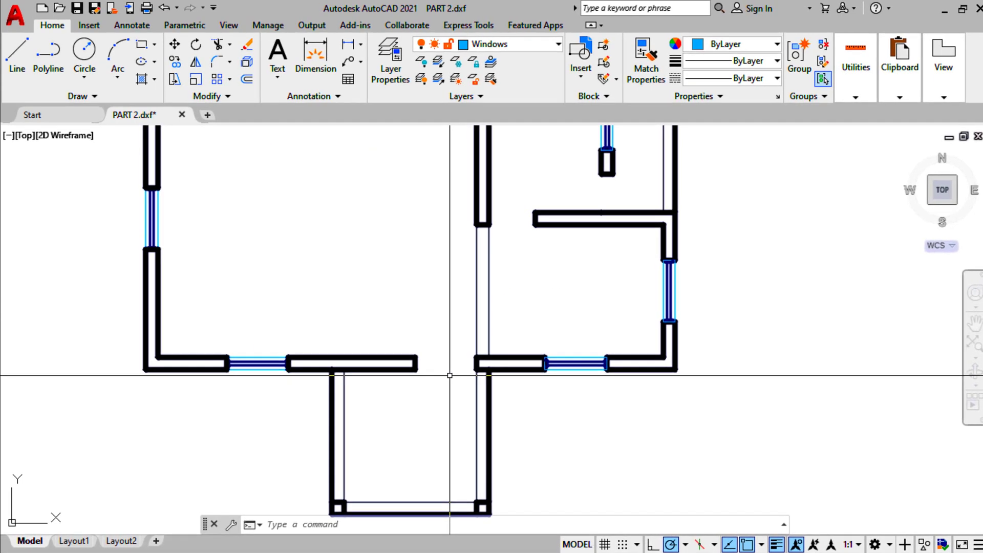
scroll(450, 375, up, 4)
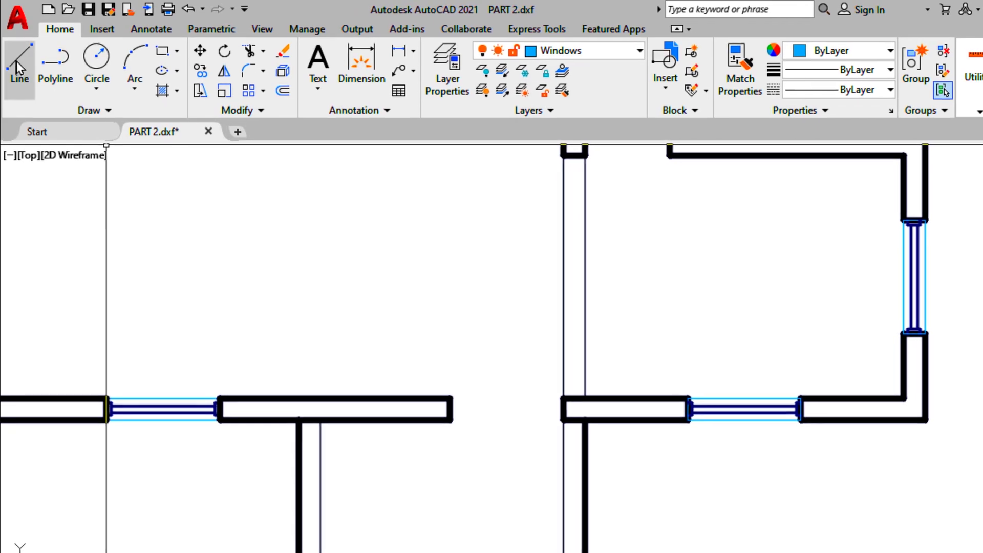
click(19, 62)
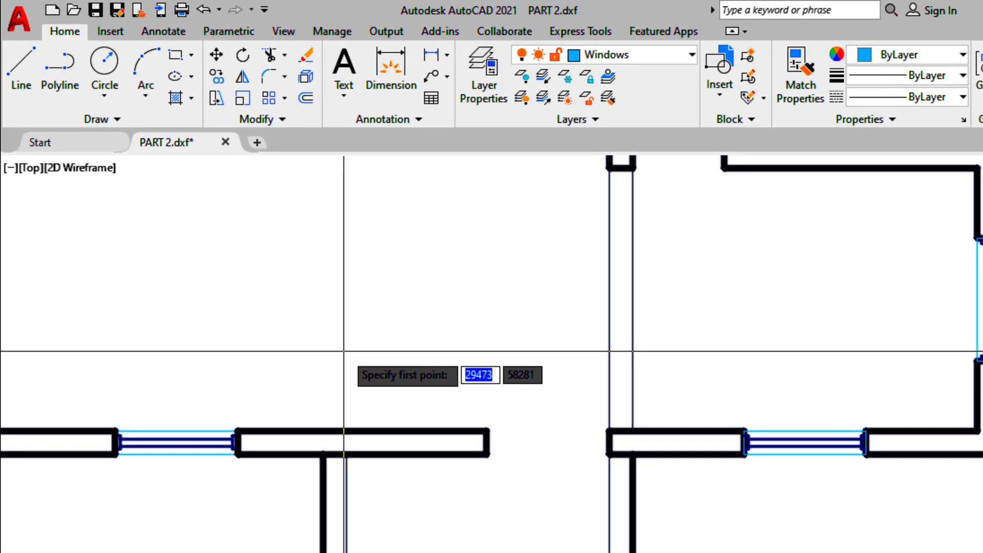
click(344, 351)
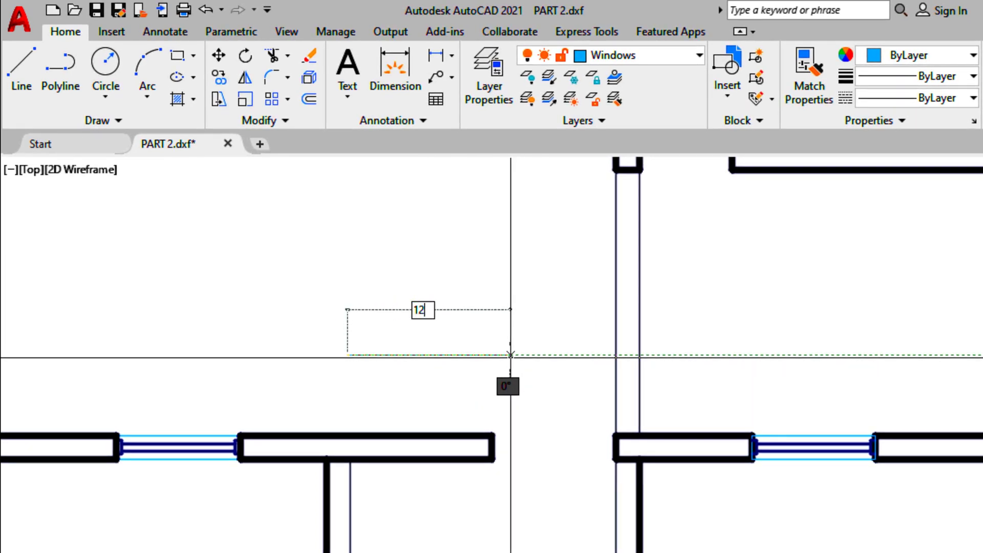
text(820)
key(Return)
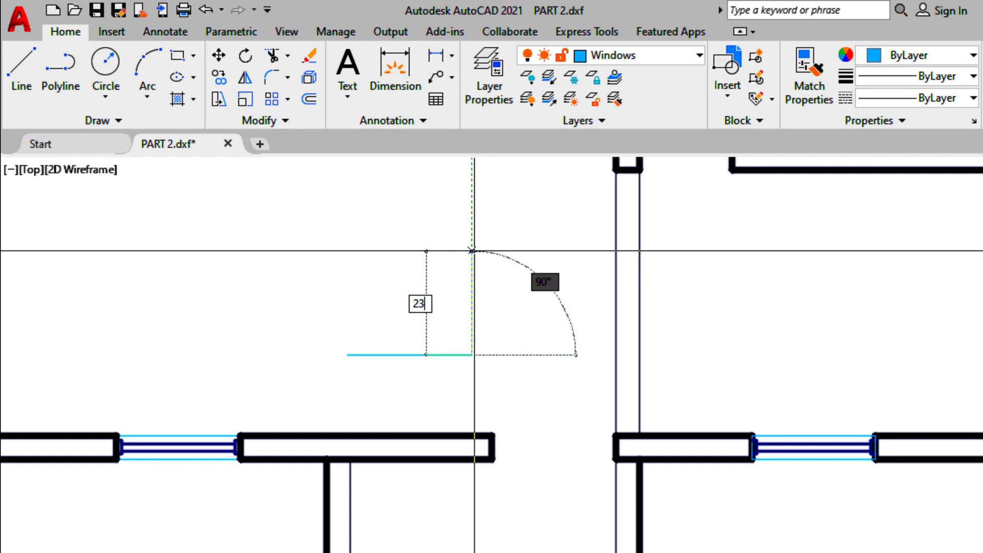
text(230)
key(Return)
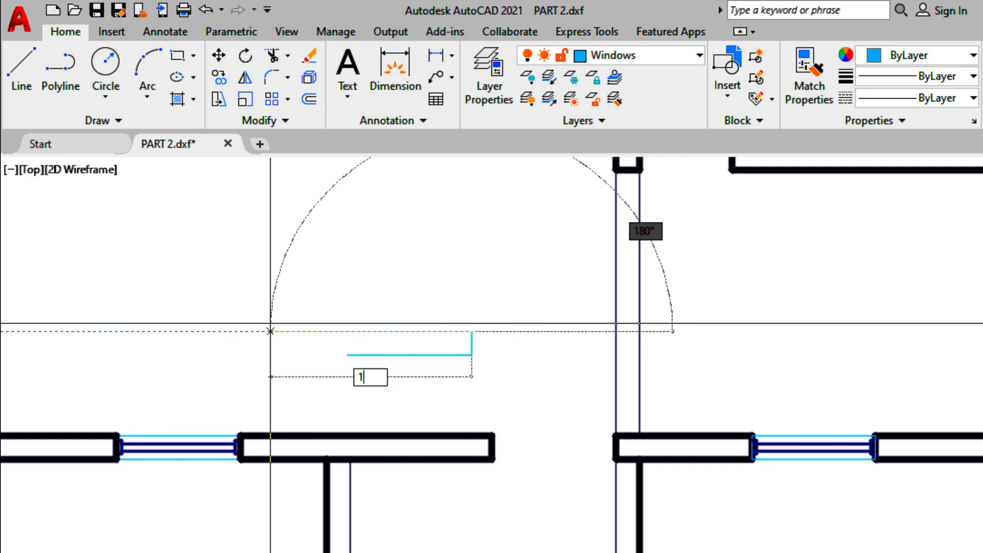
text(1200)
key(Return)
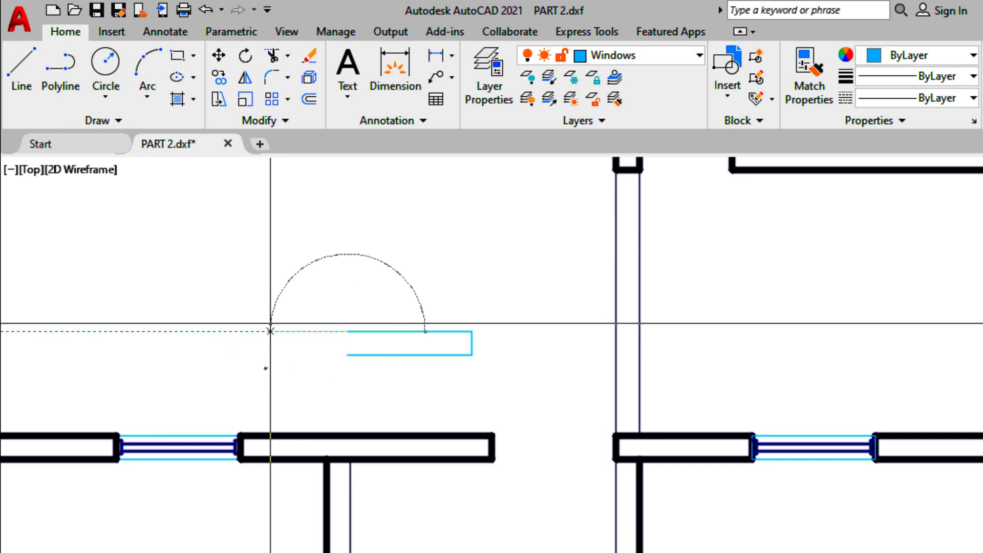
click(347, 355)
key(Return)
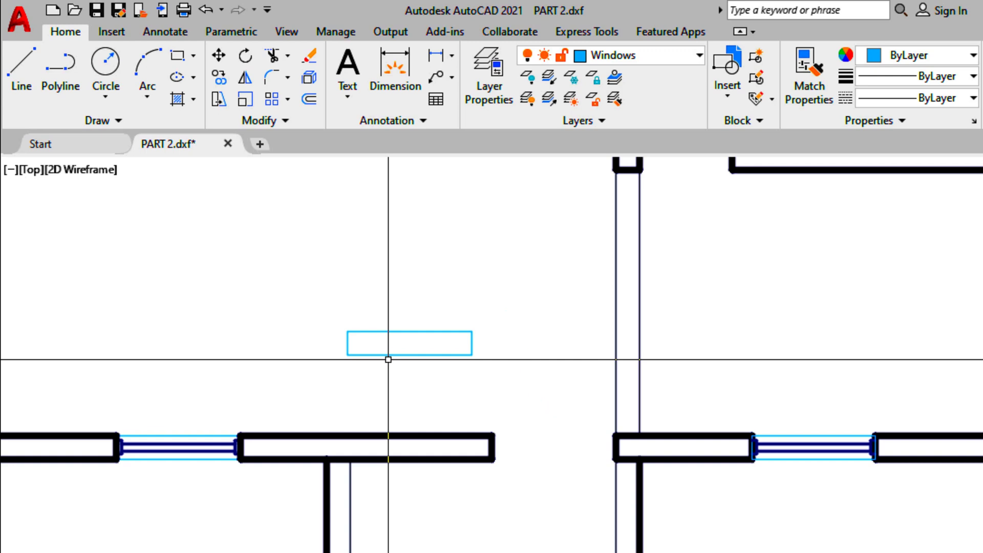
Offset the right-hand short edge of the new rectangle 50 mm inward.
scroll(374, 359, up, 4)
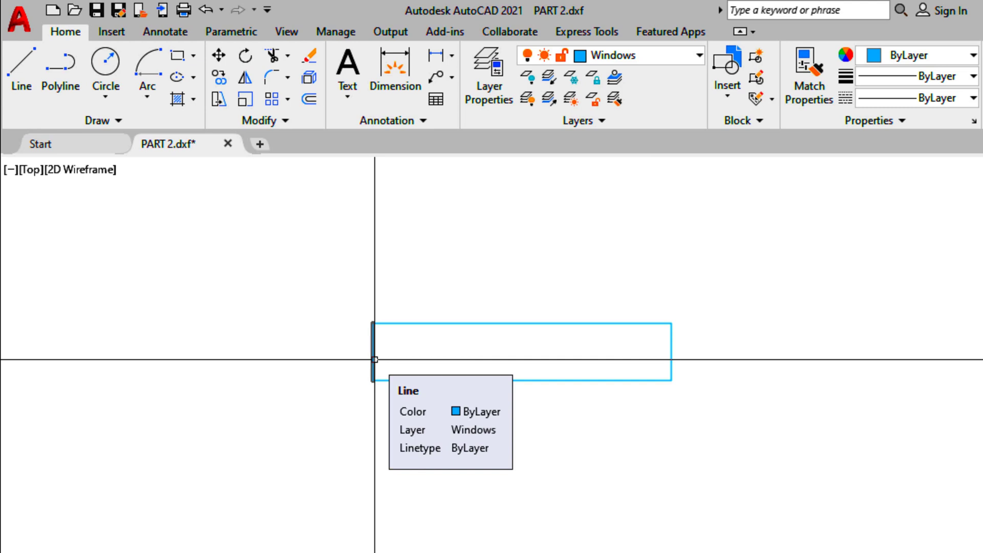
text(o)
key(Return)
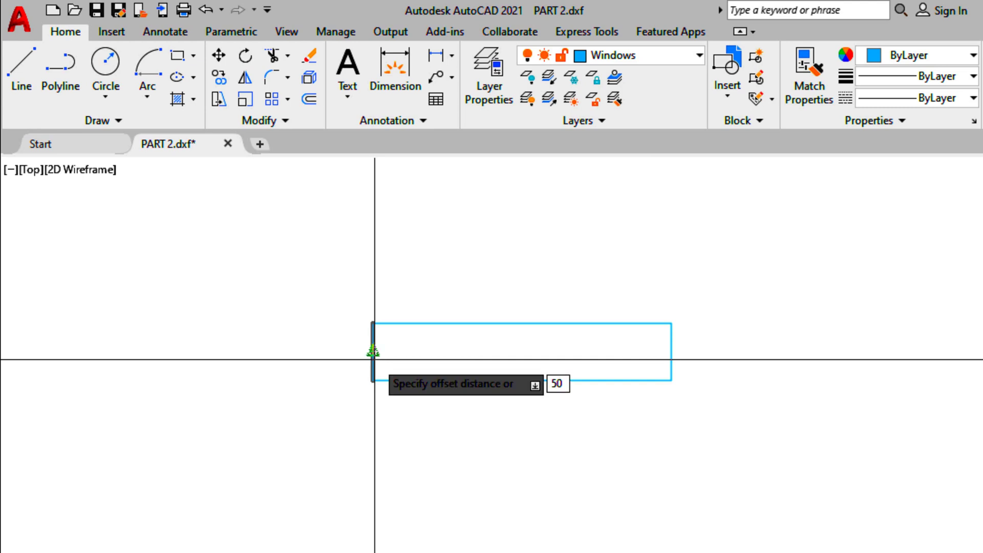
key(Return)
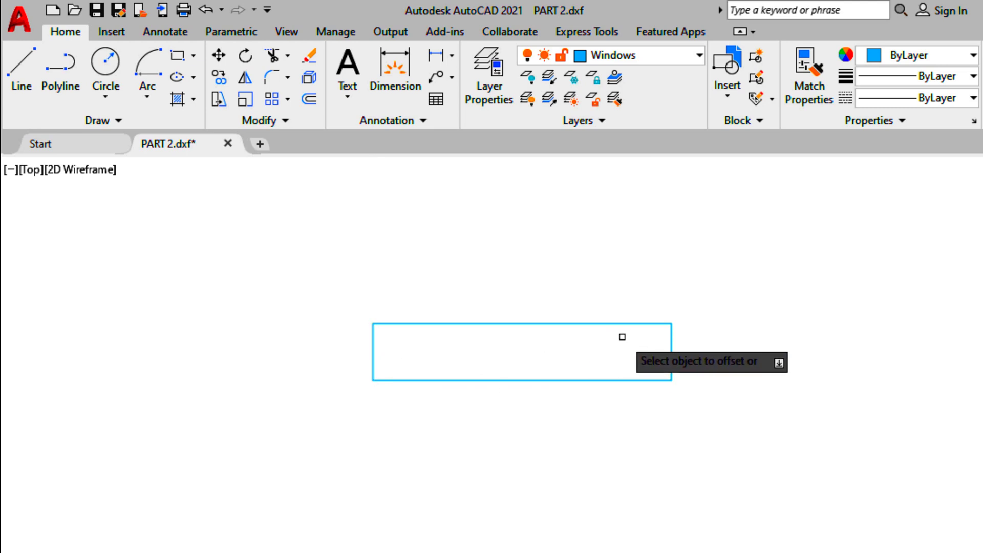
click(668, 355)
click(646, 350)
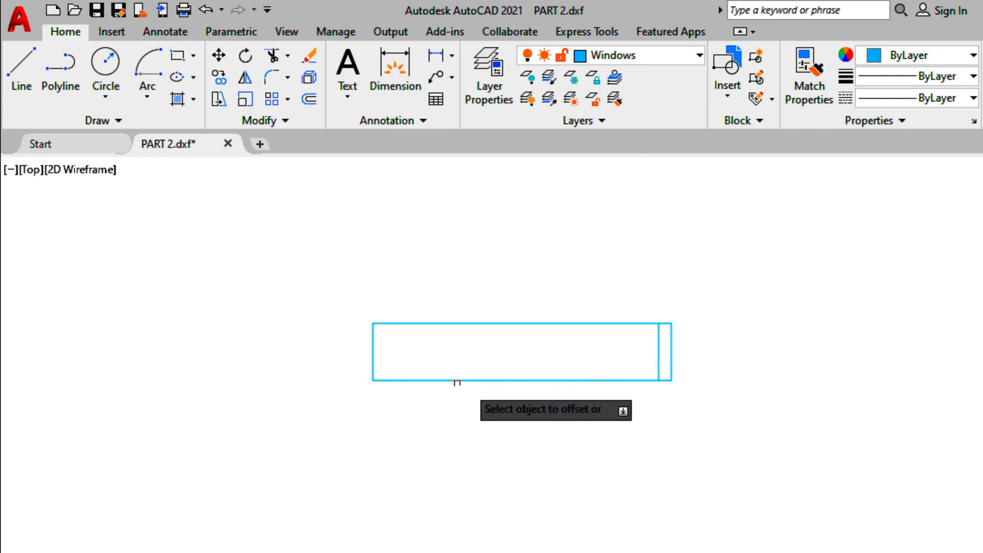
Offset the rectangle's left-hand short edge and both long edges 50 mm inward.
click(374, 356)
click(438, 353)
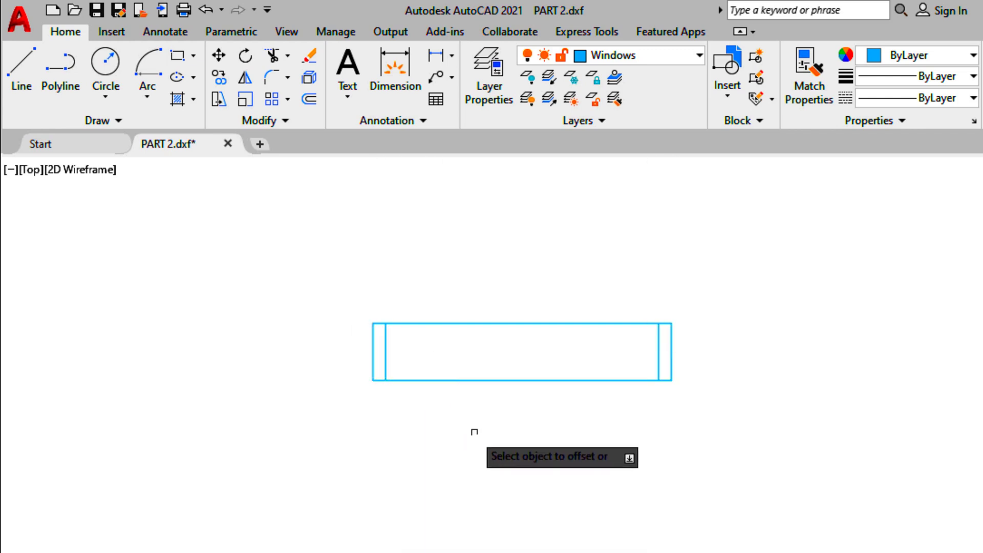
click(613, 380)
click(579, 342)
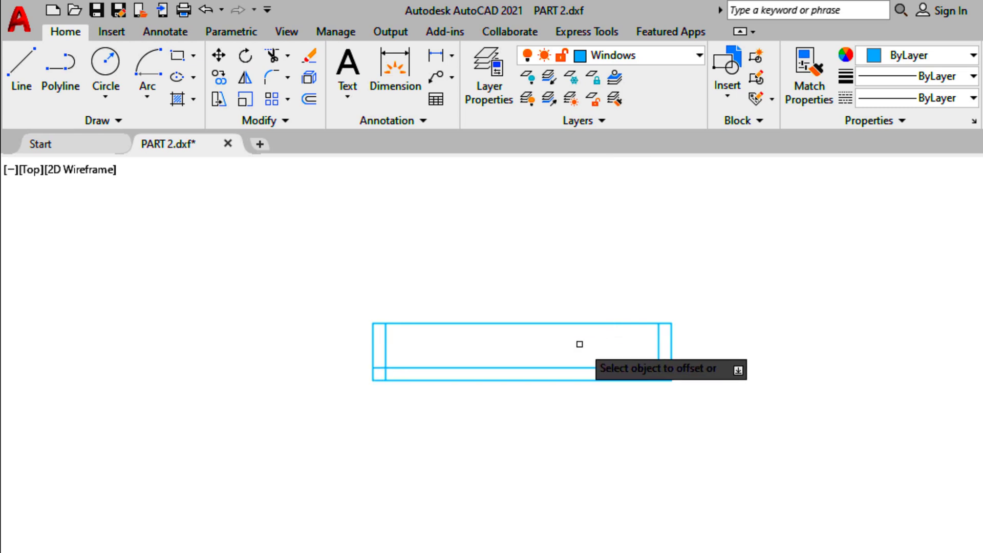
click(627, 323)
click(606, 330)
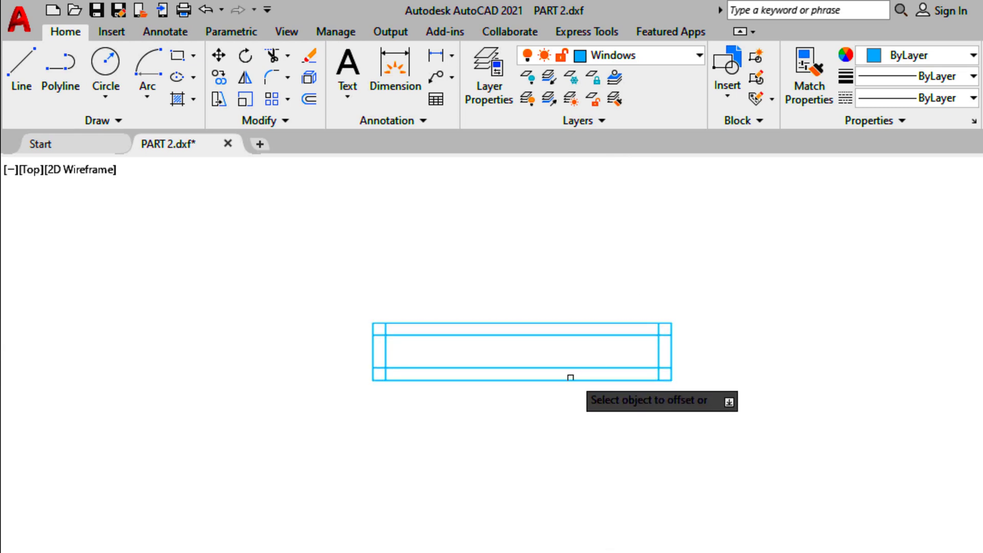
key(Escape)
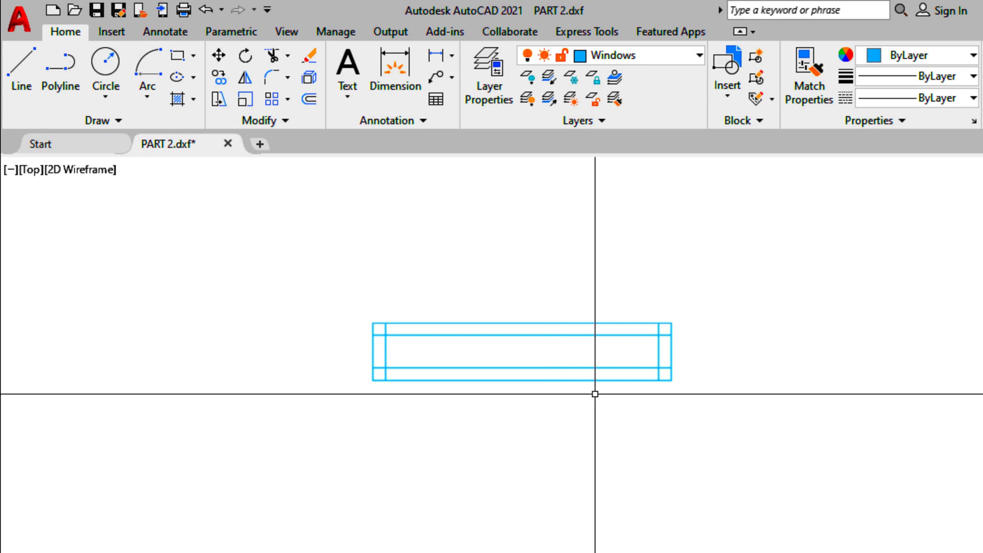
Offset the rectangle's outer right-hand short edge 900 mm inward to mark the division between the two leaves.
text(O)
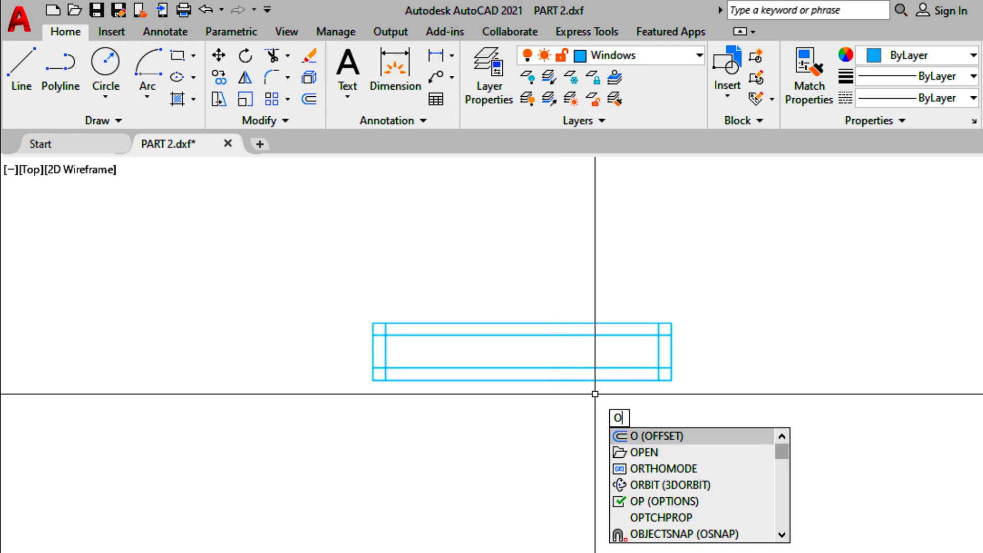
key(Return)
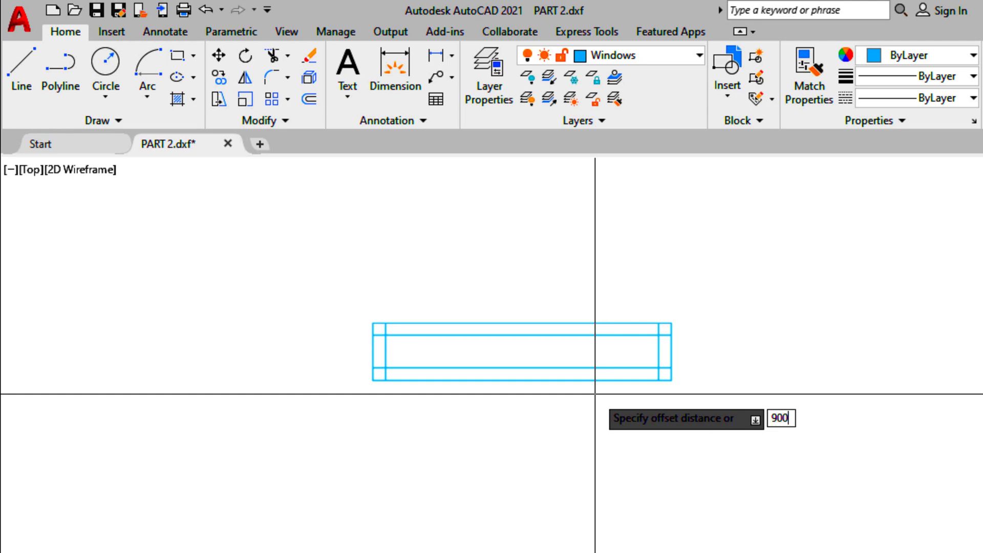
key(Return)
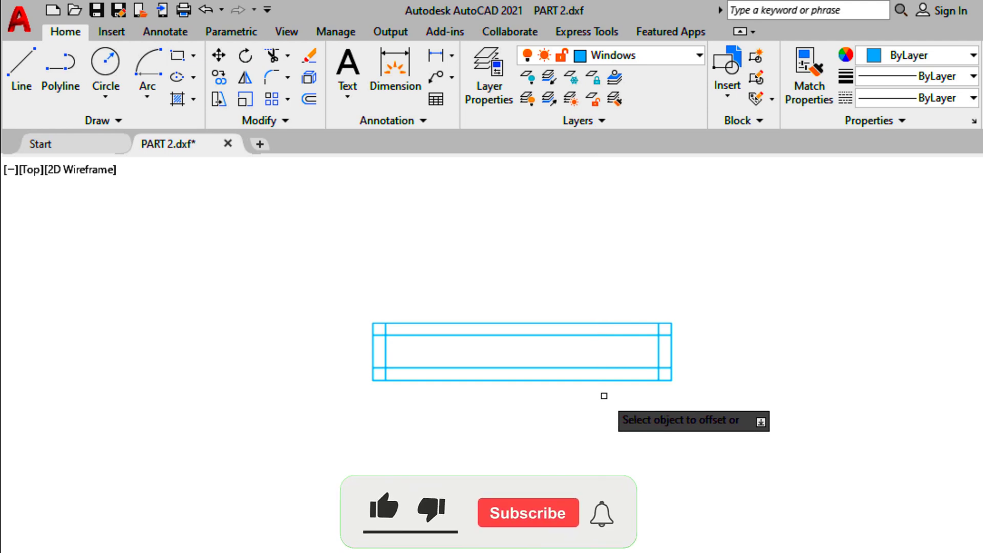
click(670, 352)
click(435, 295)
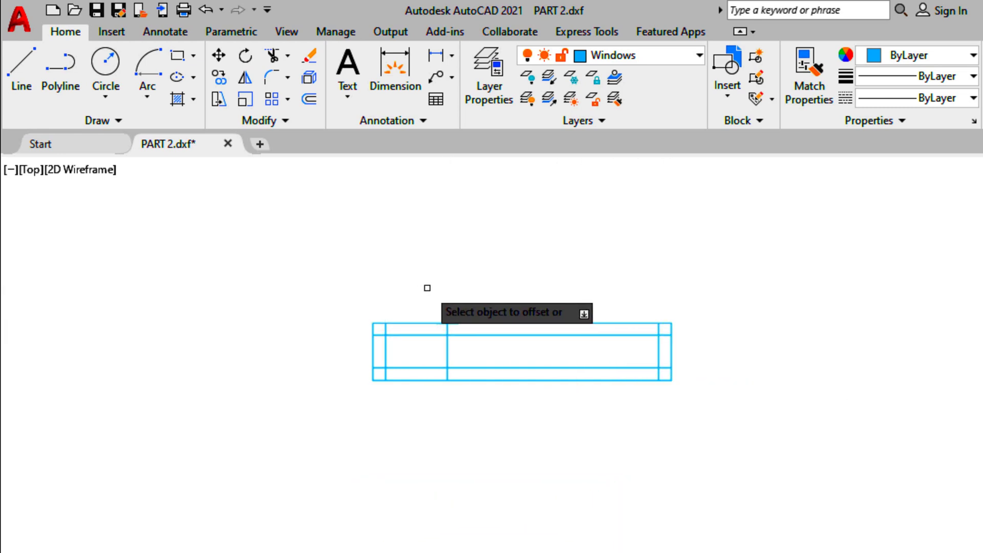
key(Escape)
Trim away the rectangle's outer long edges and the inner vertical line ends beyond the offset lines, keeping the full-length outer short edges.
scroll(455, 359, up, 2)
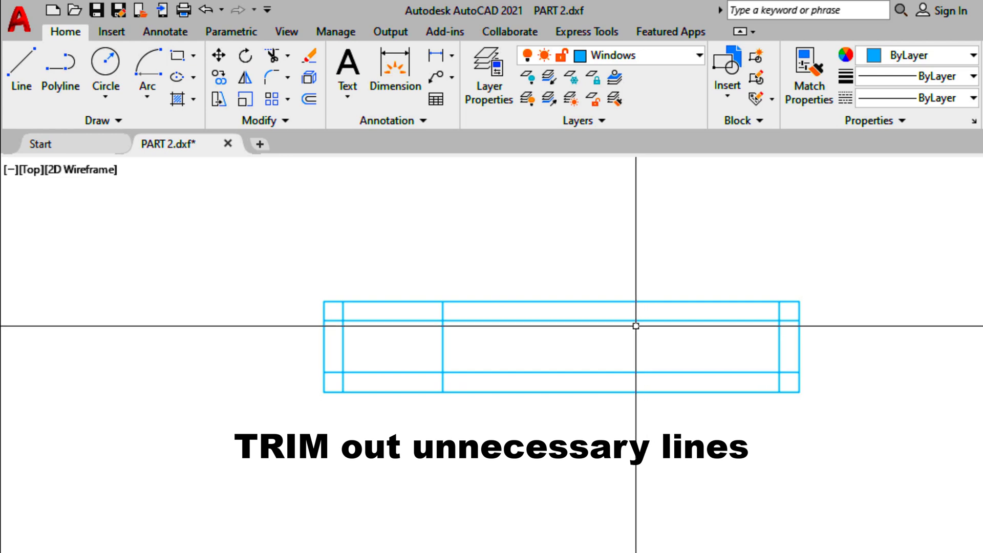
text(tr)
key(Return)
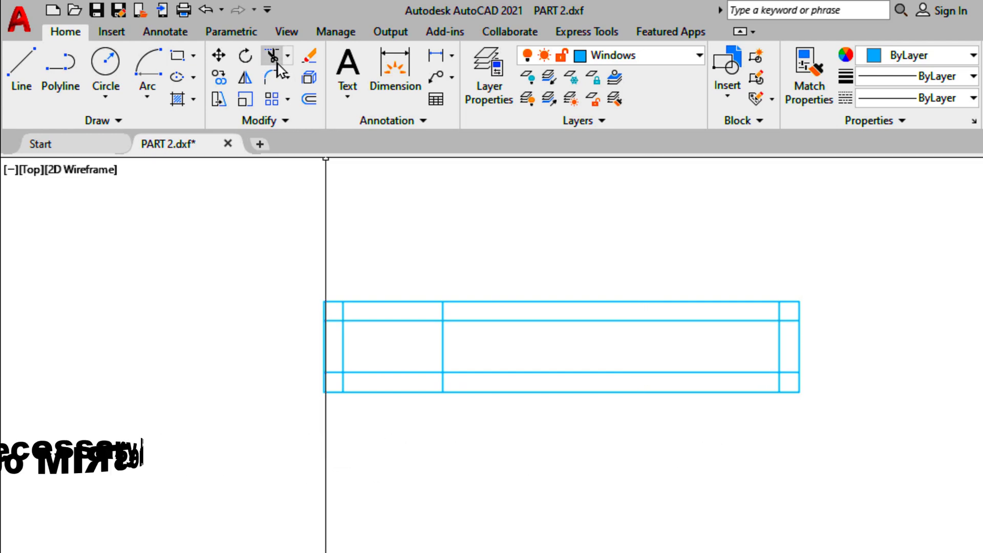
drag(793, 308, 775, 302)
drag(791, 303, 764, 298)
mouse_move(788, 382)
mouse_down()
mouse_move(763, 381)
mouse_move(732, 402)
mouse_up()
drag(350, 321, 345, 305)
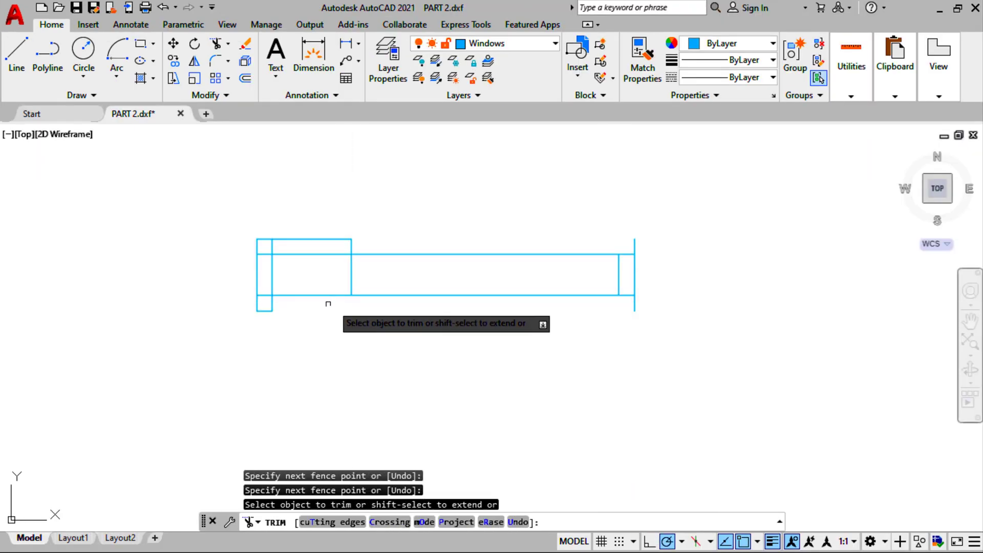
drag(285, 312, 270, 308)
click(268, 312)
drag(340, 241, 330, 237)
drag(287, 250, 266, 234)
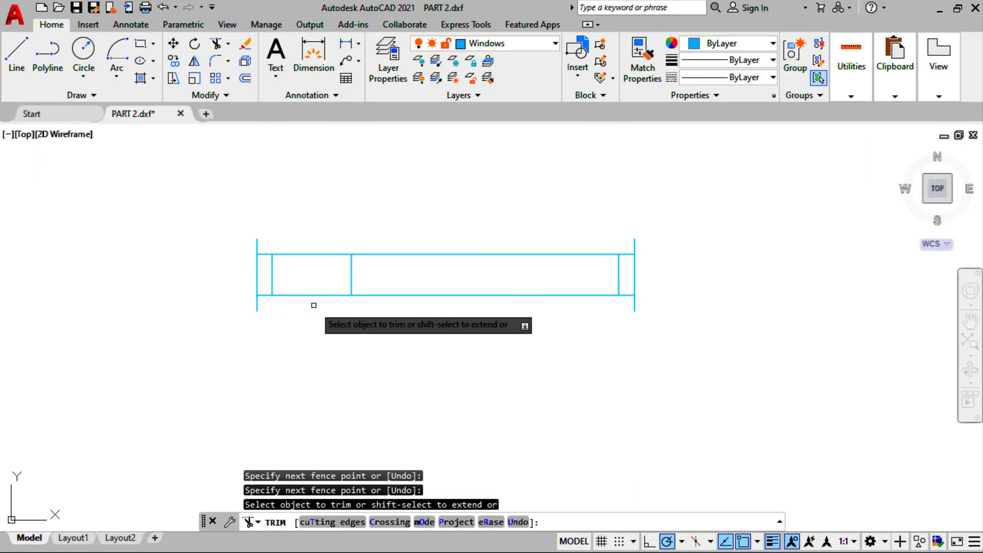
Trim the two inner horizontal lines between the jambs, leaving only the jamb frames and the dividing line.
drag(314, 305, 318, 247)
drag(409, 302, 515, 247)
key(Return)
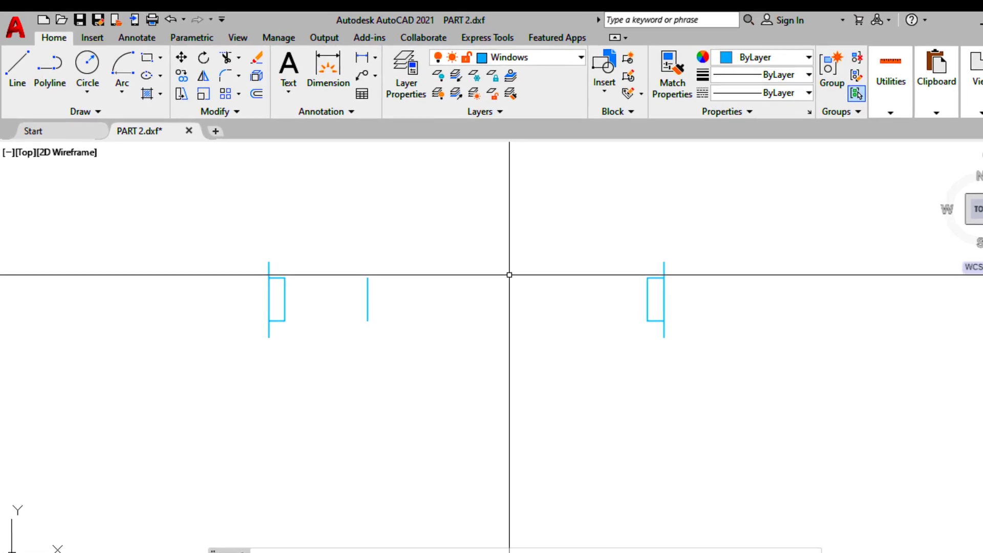
Draw an 850 mm vertical line upward from the midpoint of the right-hand jamb's inner edge.
text(L)
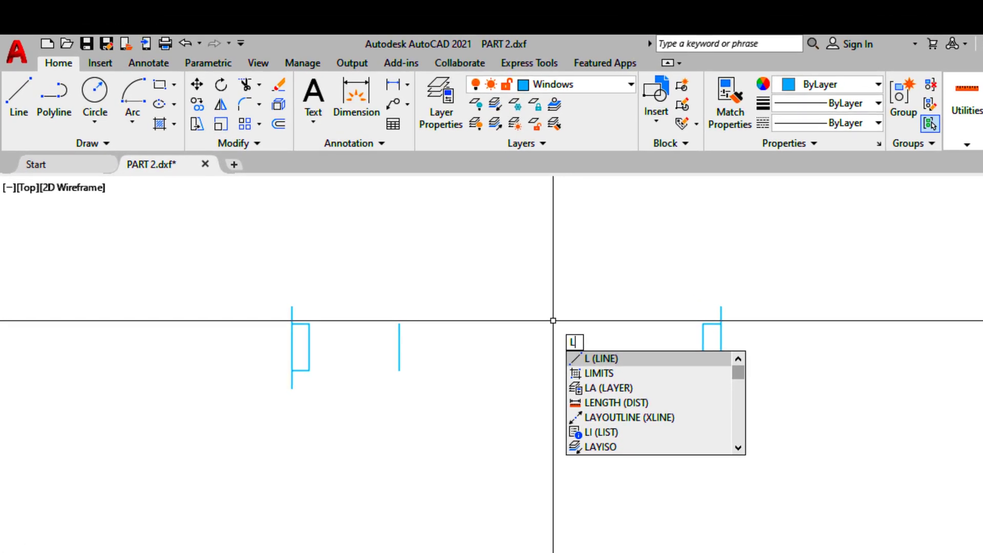
key(Return)
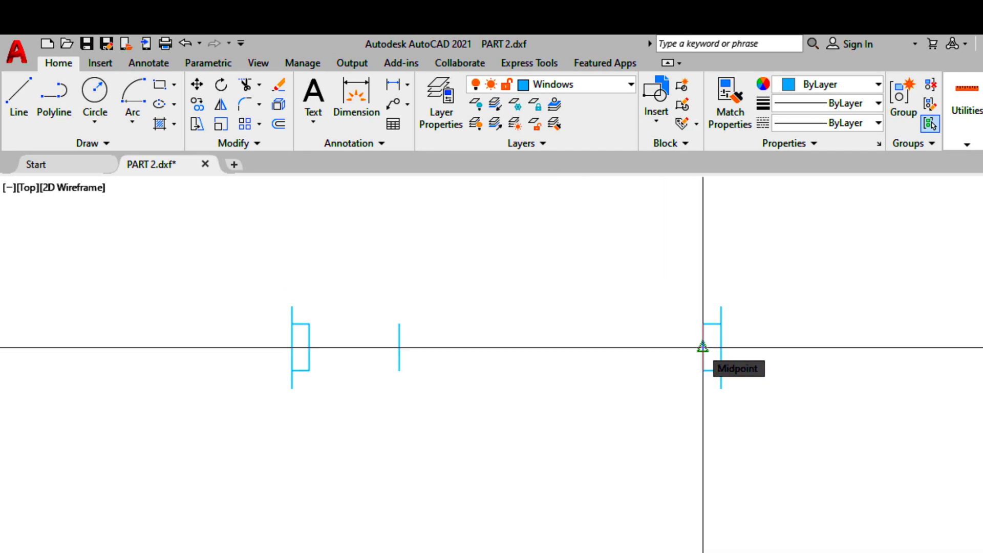
click(703, 347)
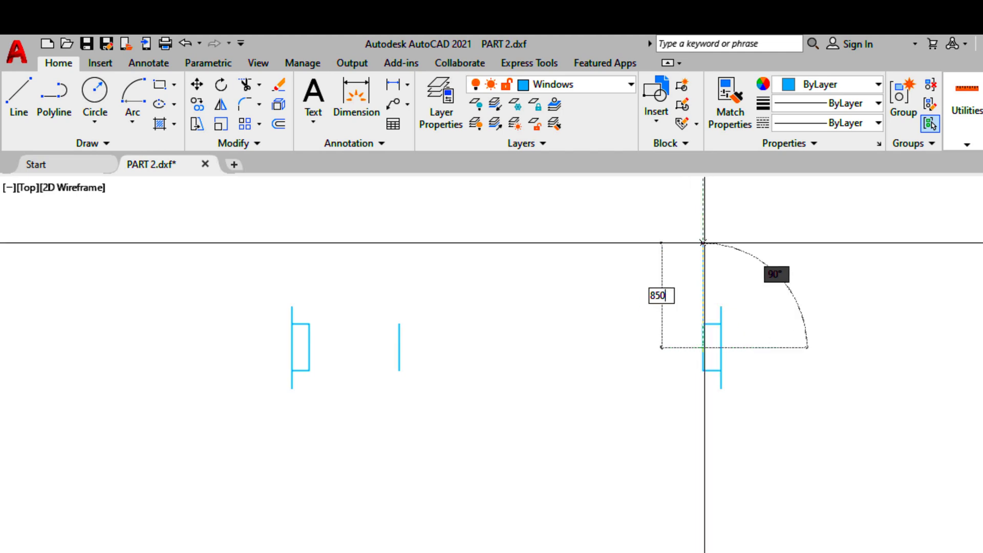
text(850)
key(Return)
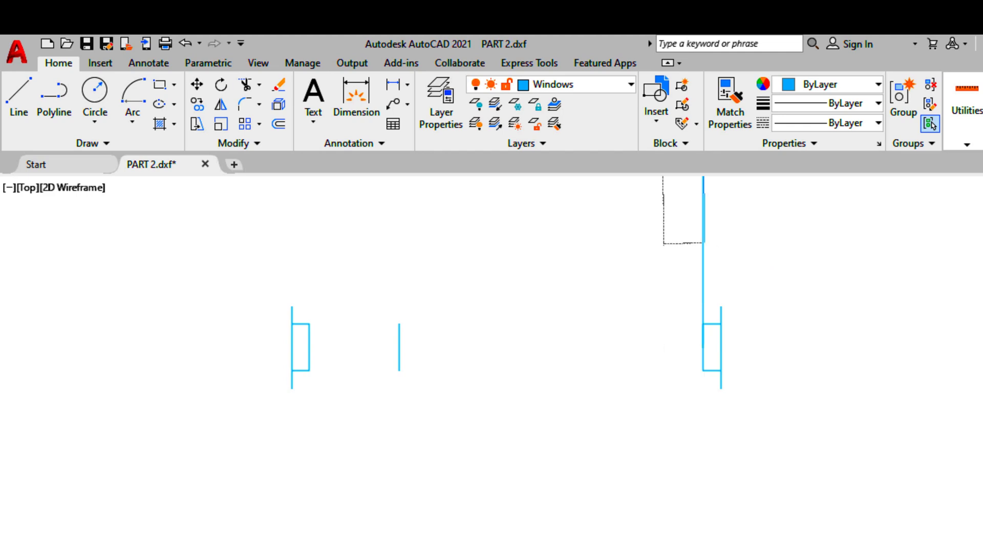
scroll(587, 324, down, 3)
key(Escape)
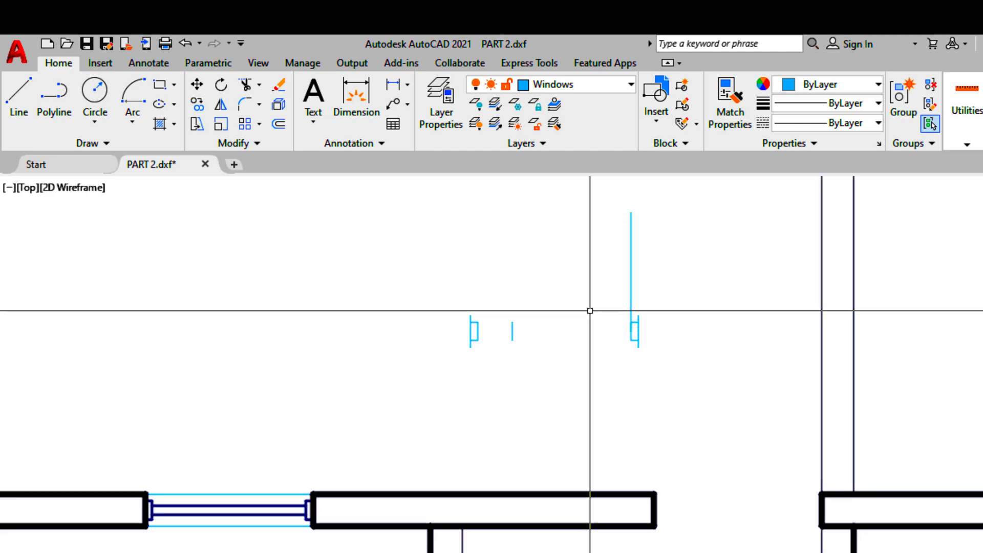
Draw a 250 mm vertical line upward from the midpoint of the left-hand jamb's inner edge.
scroll(485, 323, up, 6)
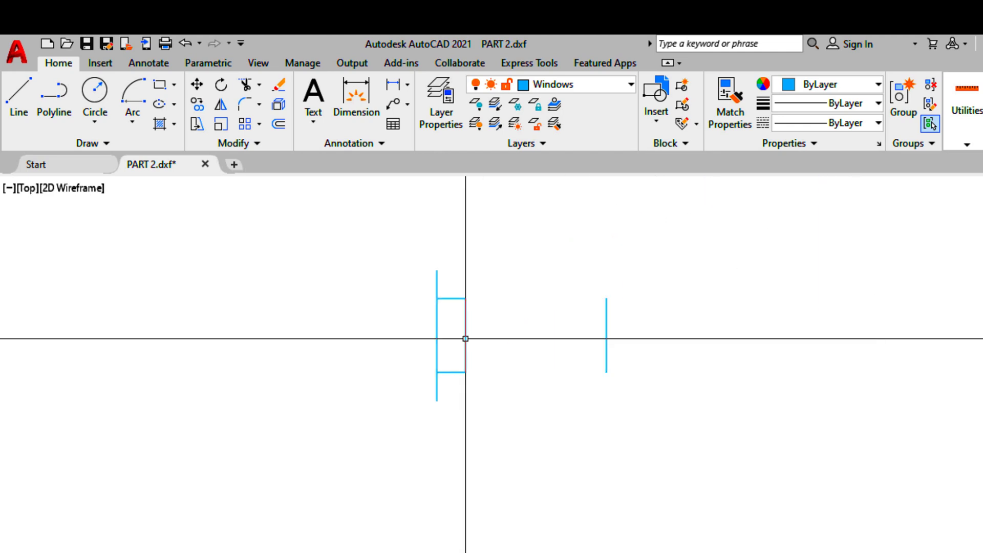
click(19, 97)
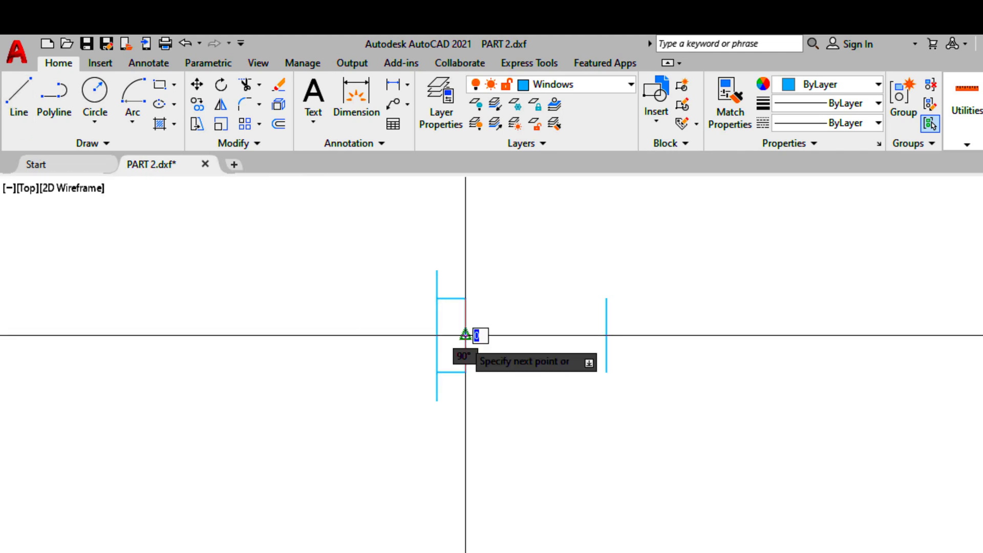
scroll(466, 336, down, 2)
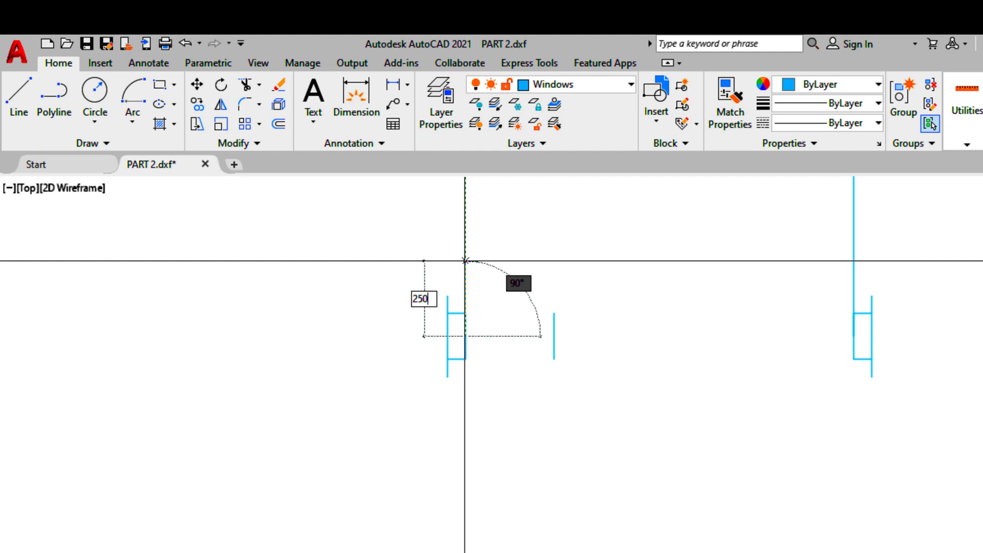
key(Return)
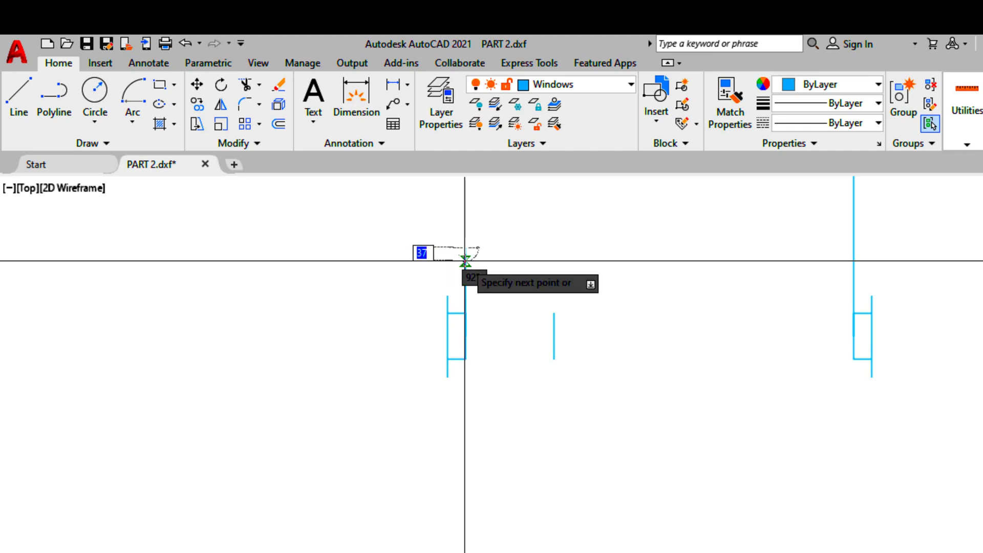
key(Return)
scroll(486, 453, down, 2)
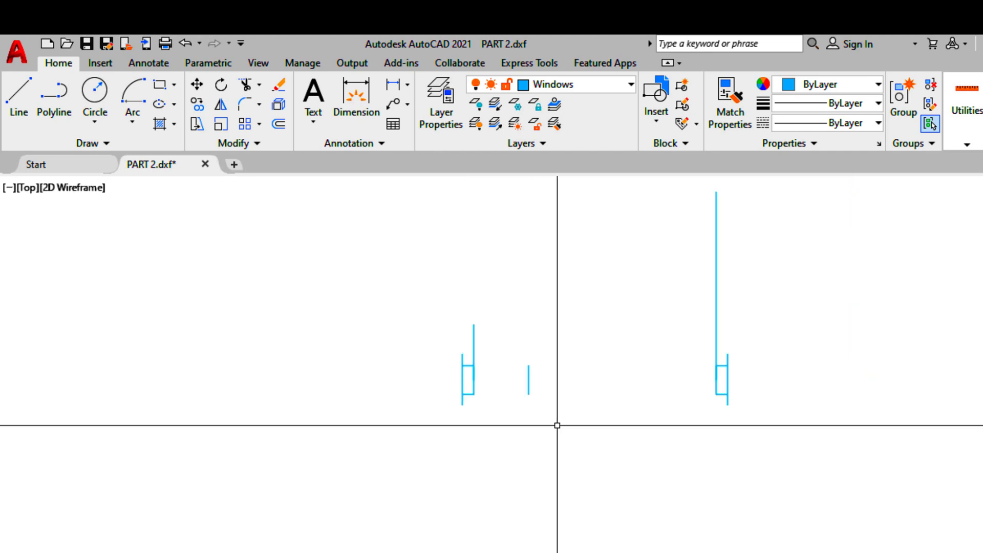
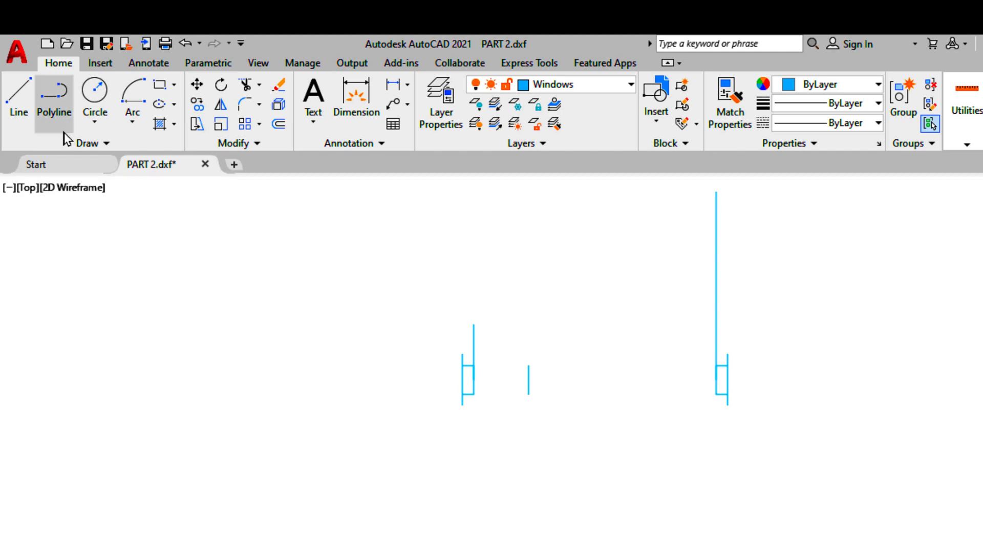
Draw a Center, Start, End arc about the right-hand jamb's midpoint, from the 850 mm line's upper end to the dividing line's midpoint.
click(134, 125)
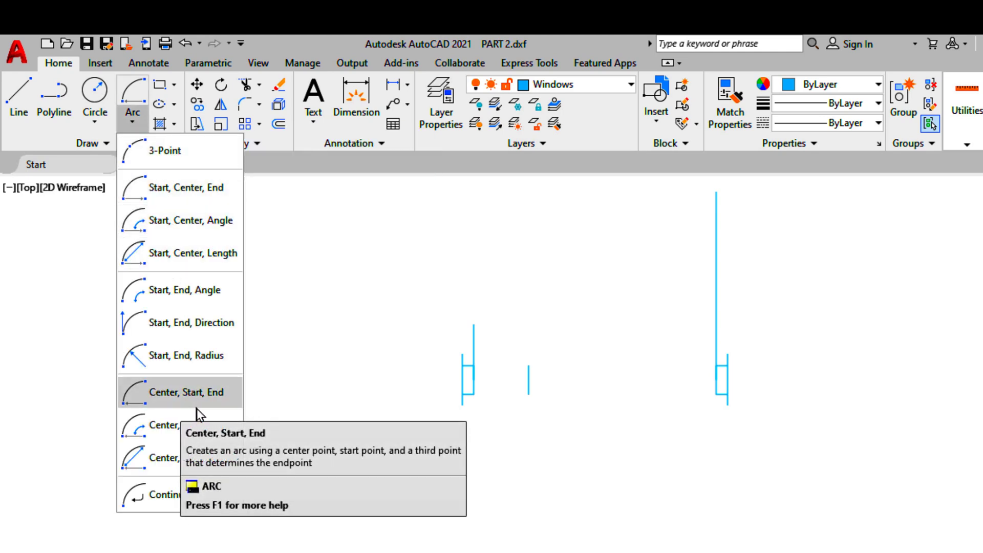
click(169, 408)
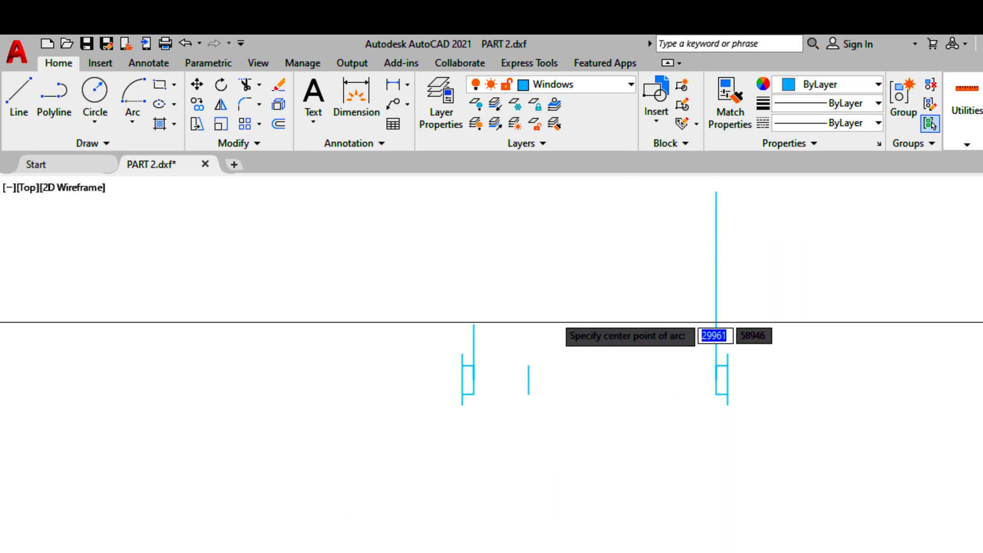
mouse_move(529, 379)
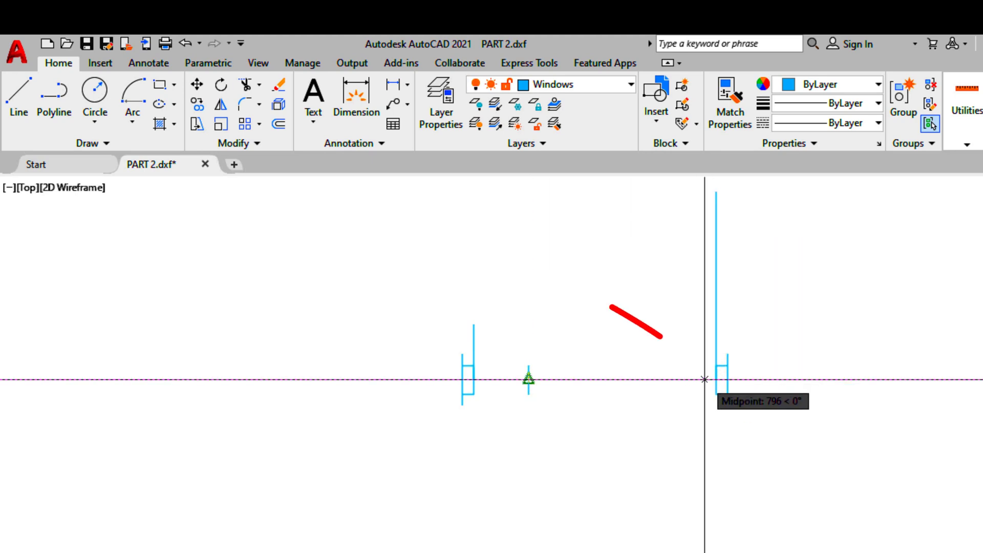
click(717, 379)
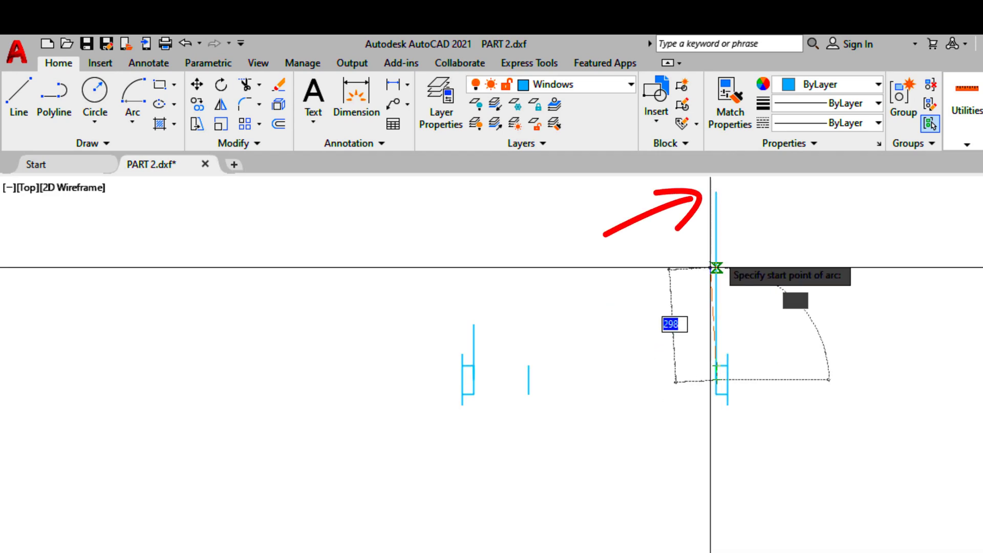
click(717, 192)
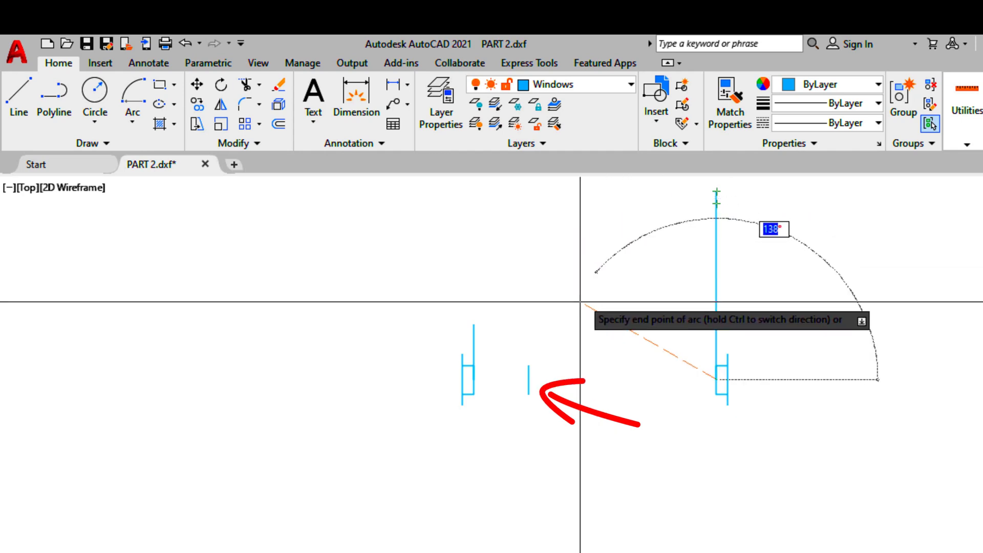
click(528, 379)
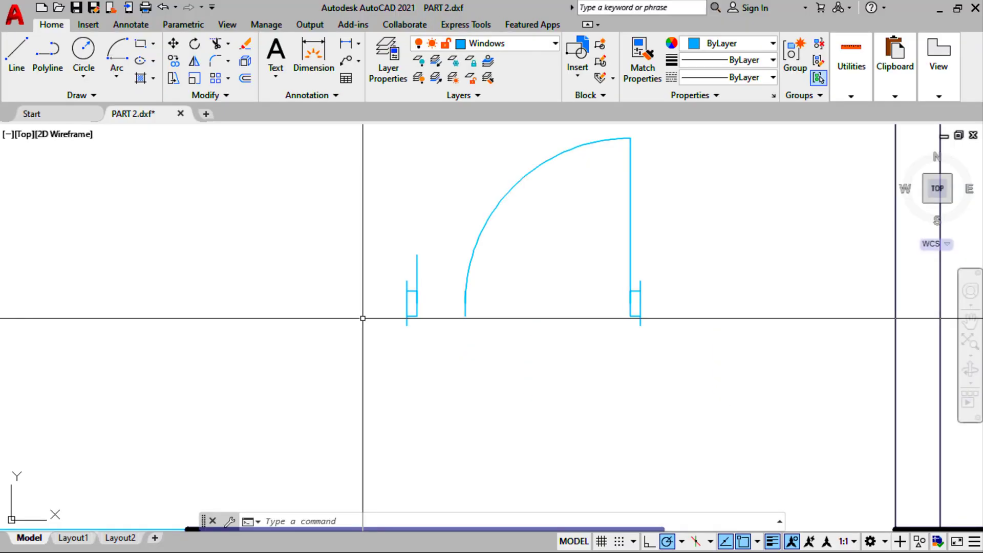
Draw a Center, Start, End arc about the left-hand jamb's midpoint, from the dividing line's midpoint to the 250 mm line's upper end.
click(132, 122)
click(214, 421)
click(416, 302)
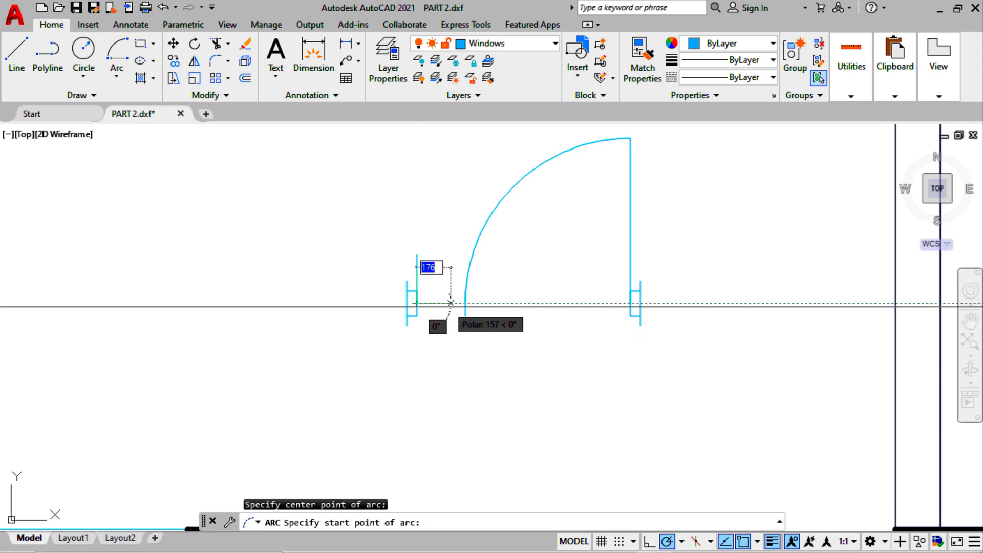
click(465, 303)
click(420, 254)
click(465, 310)
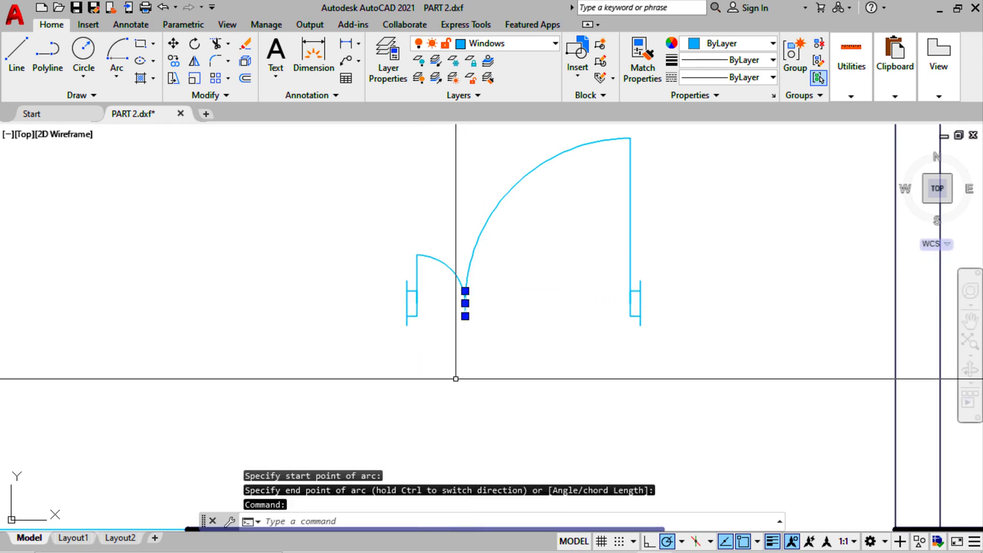
key(Delete)
scroll(491, 364, down, 2)
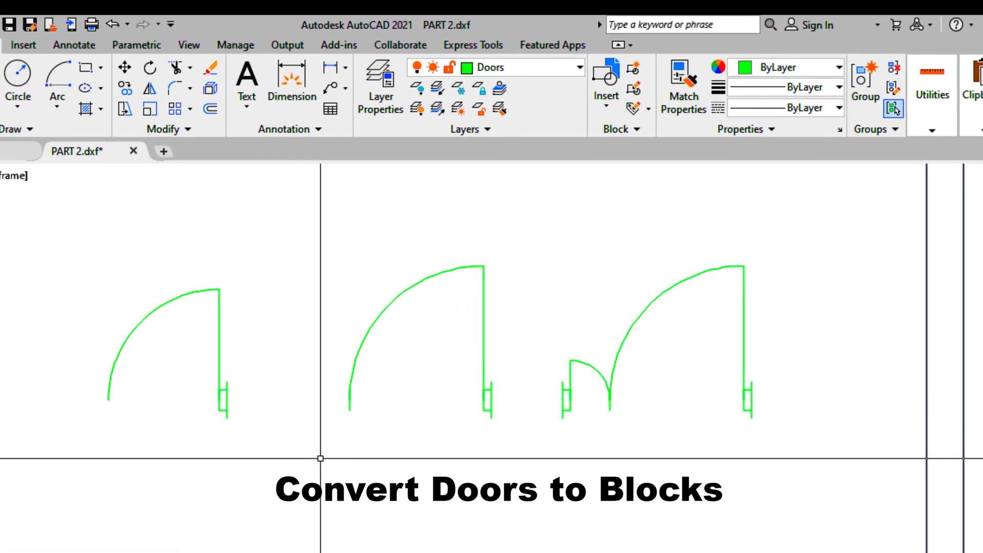
Convert the unequal double door into a block named "1200mm Door" with its base point at the left jamb's lower outer end.
click(548, 474)
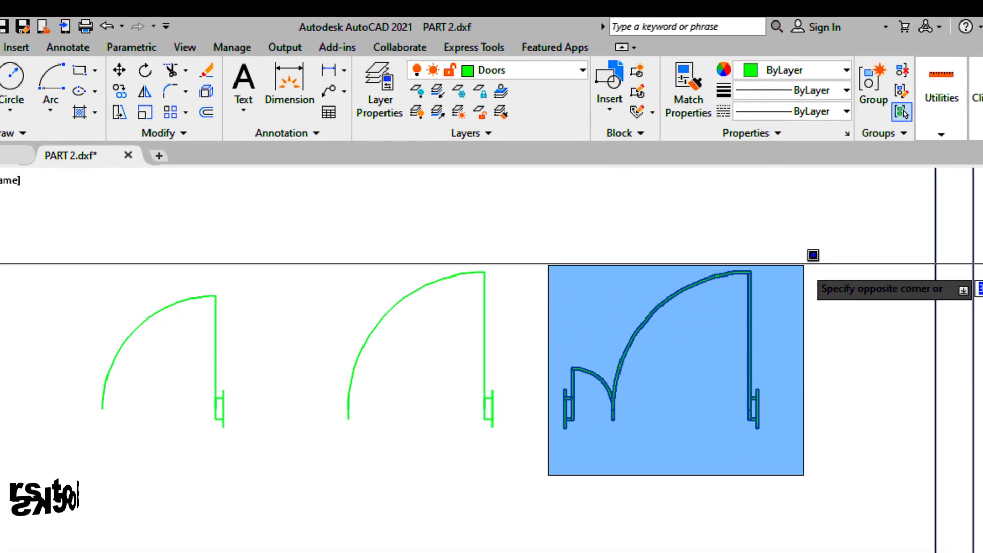
click(812, 228)
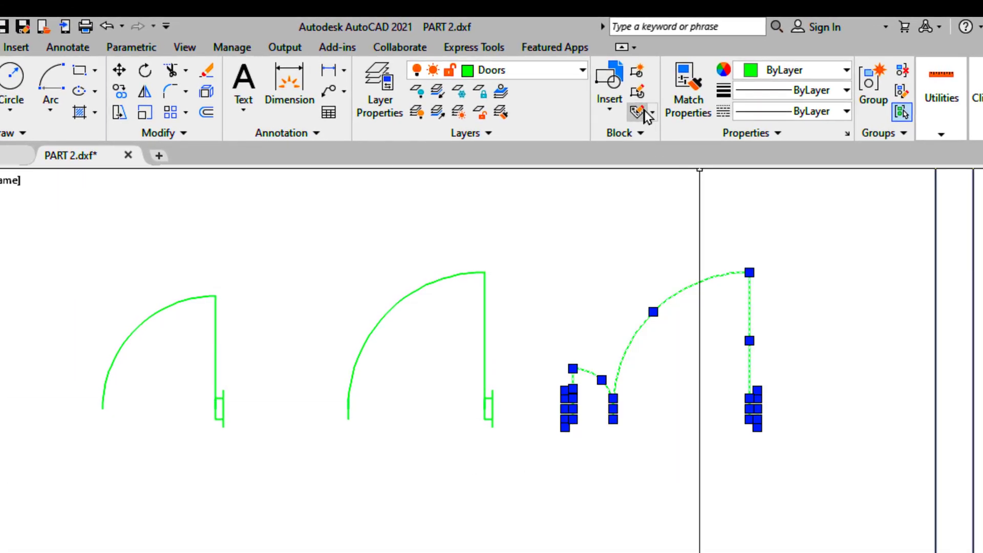
click(640, 74)
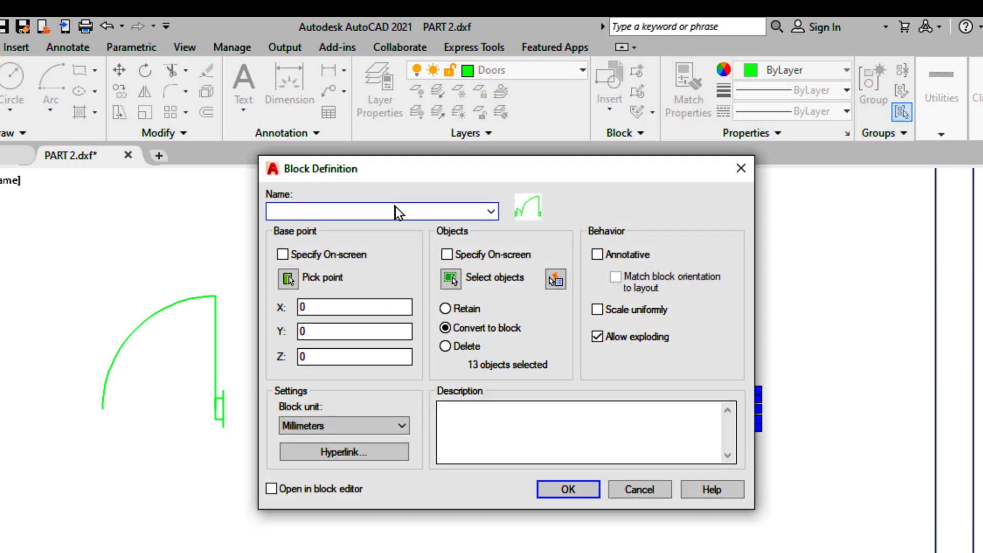
text(1200mm Door)
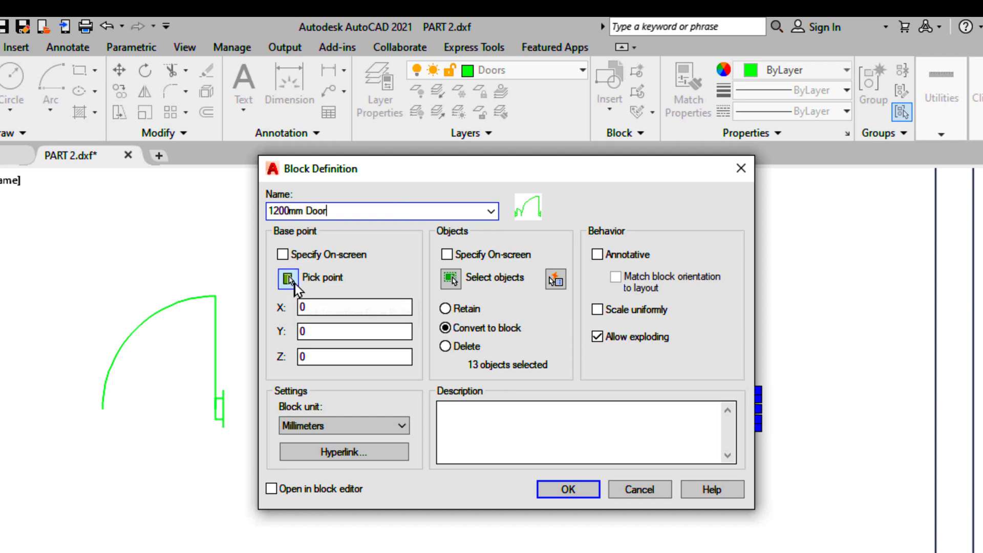
click(293, 282)
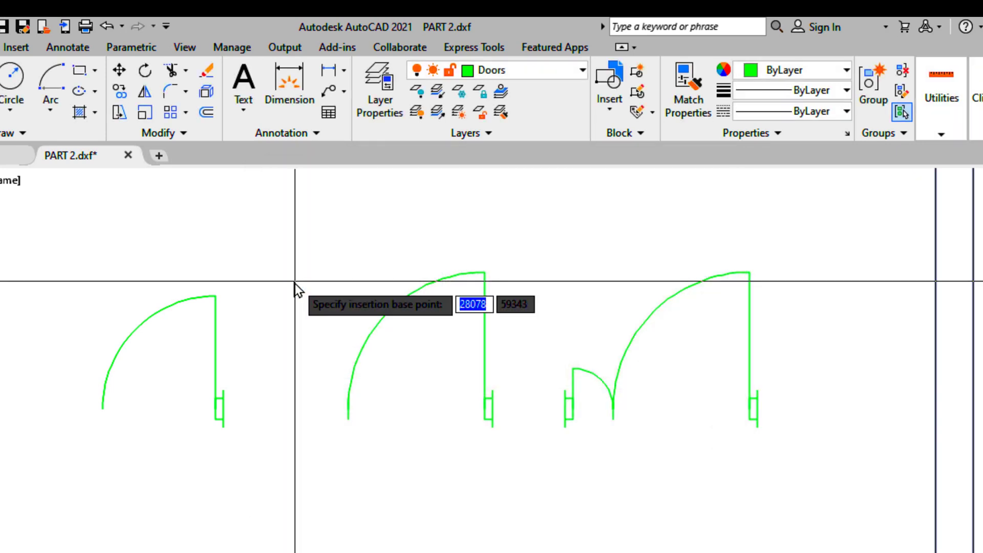
click(566, 429)
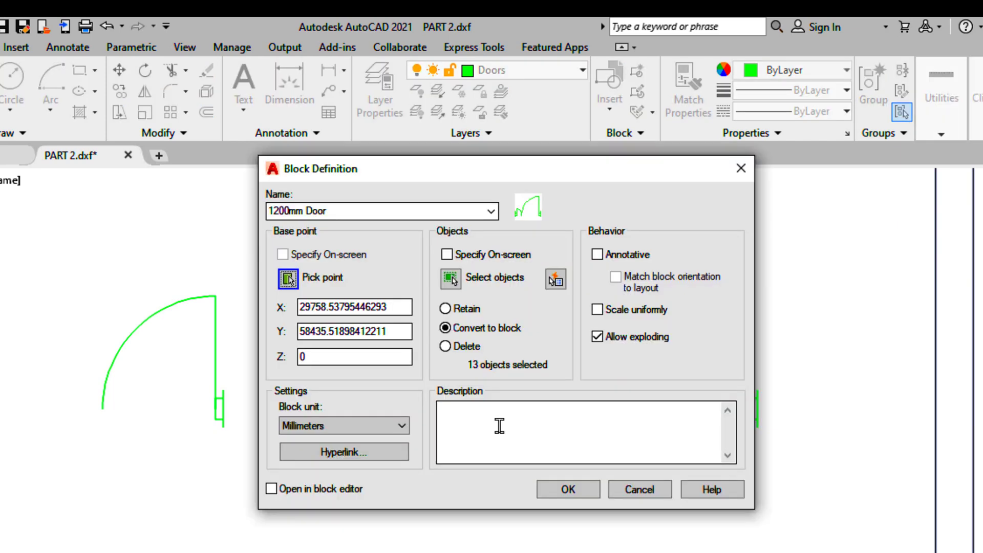
click(551, 488)
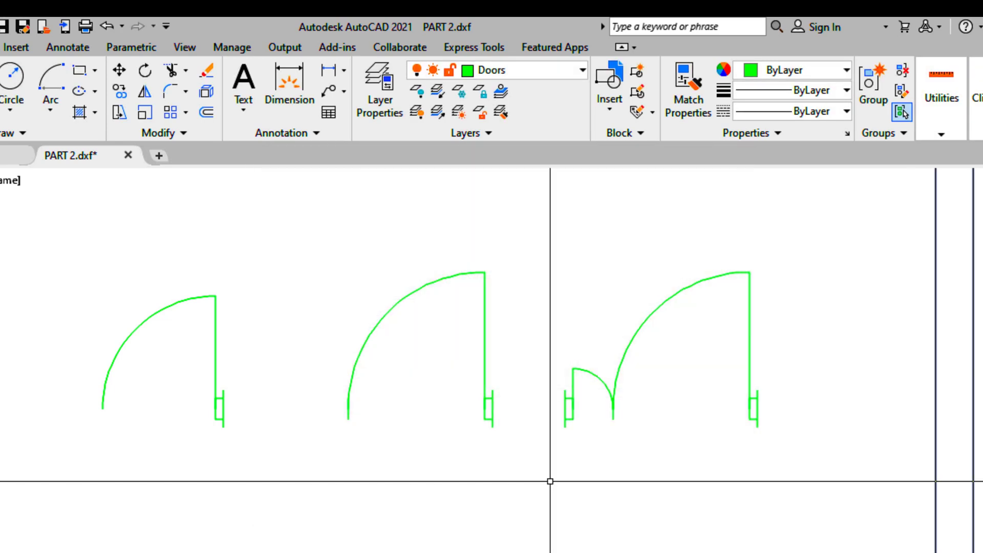
Convert the middle single door into a block named "900mm Door" with its base point at the lower end of the line below the arc.
click(507, 470)
click(329, 202)
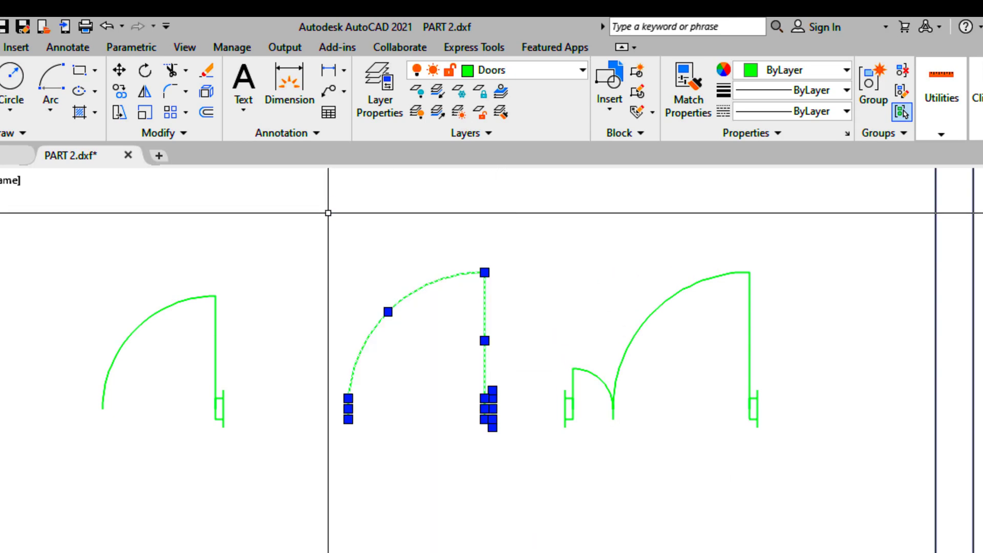
click(638, 74)
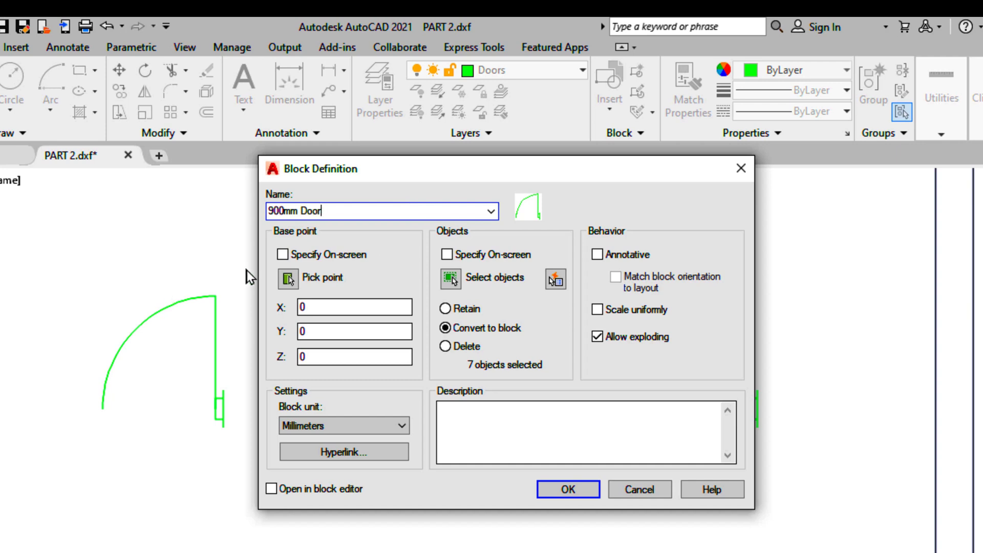
click(288, 280)
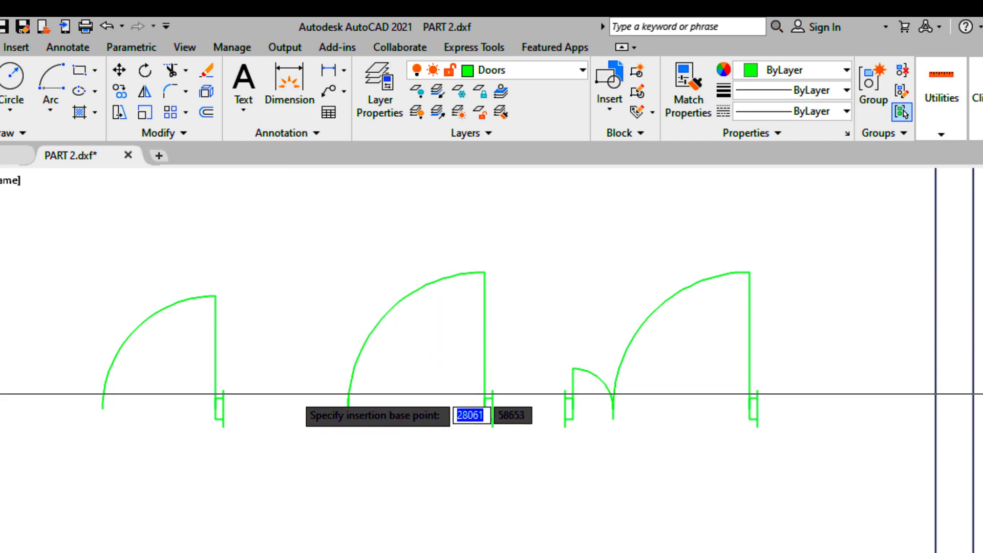
click(347, 418)
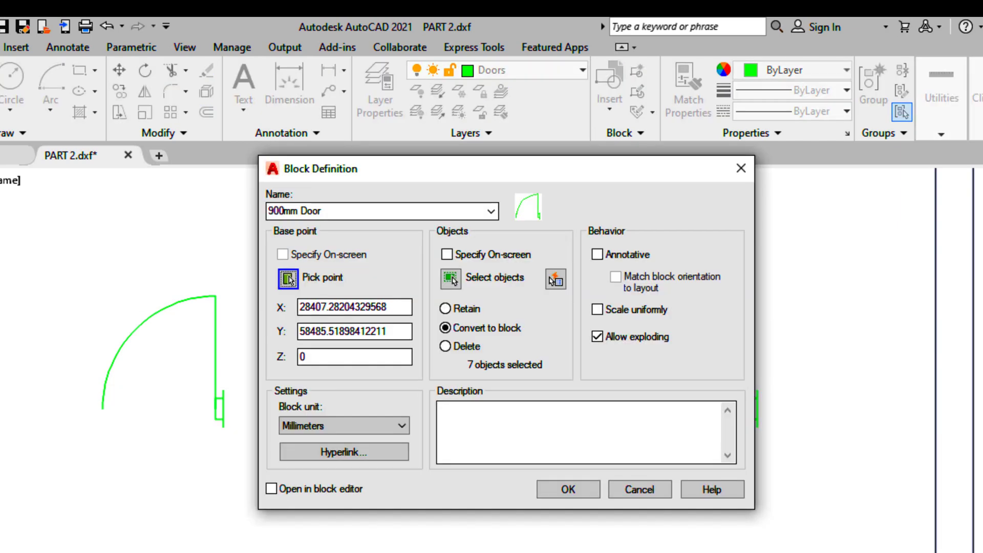
click(568, 490)
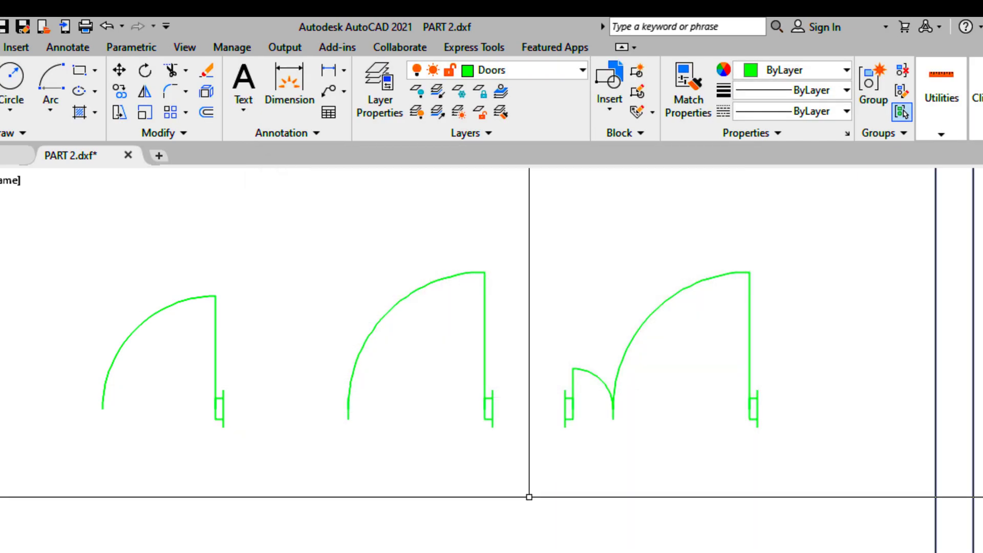
Convert the smallest door into a block named "750mm Door" with its base point at the arc's lower-left end.
click(259, 460)
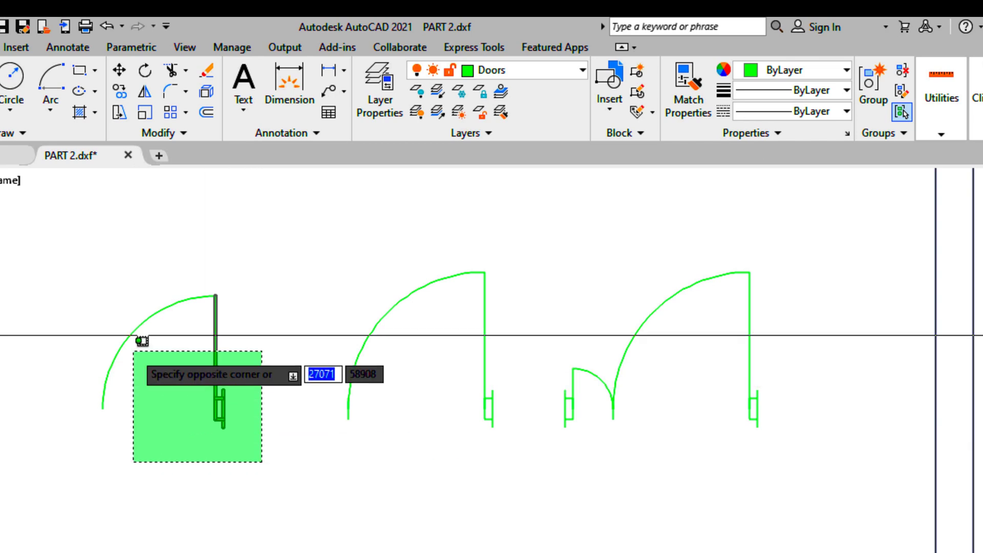
click(132, 336)
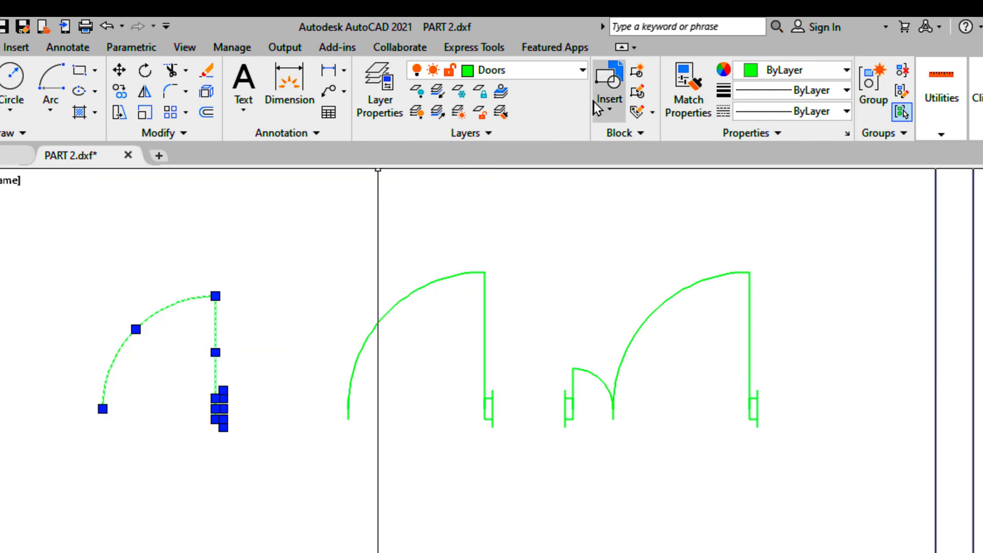
click(636, 72)
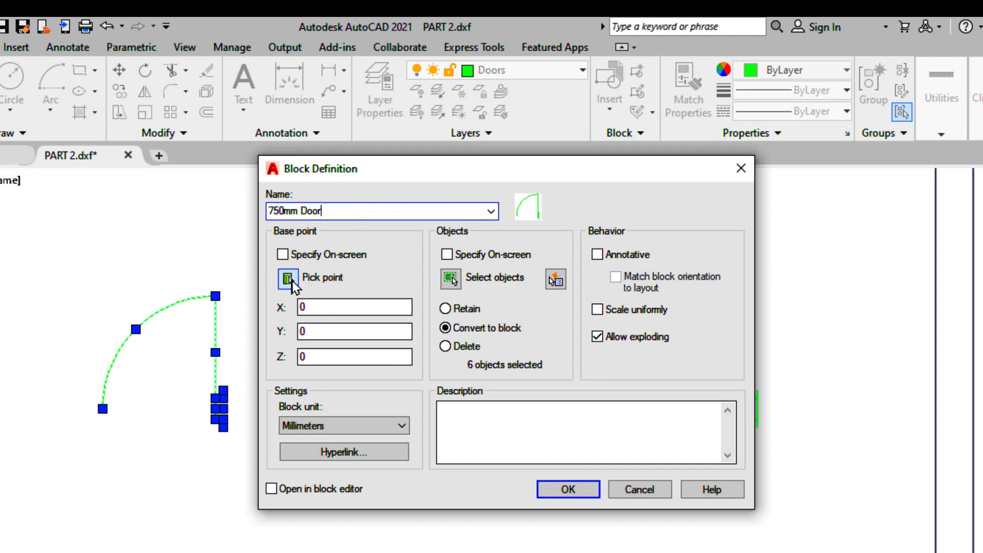
click(288, 279)
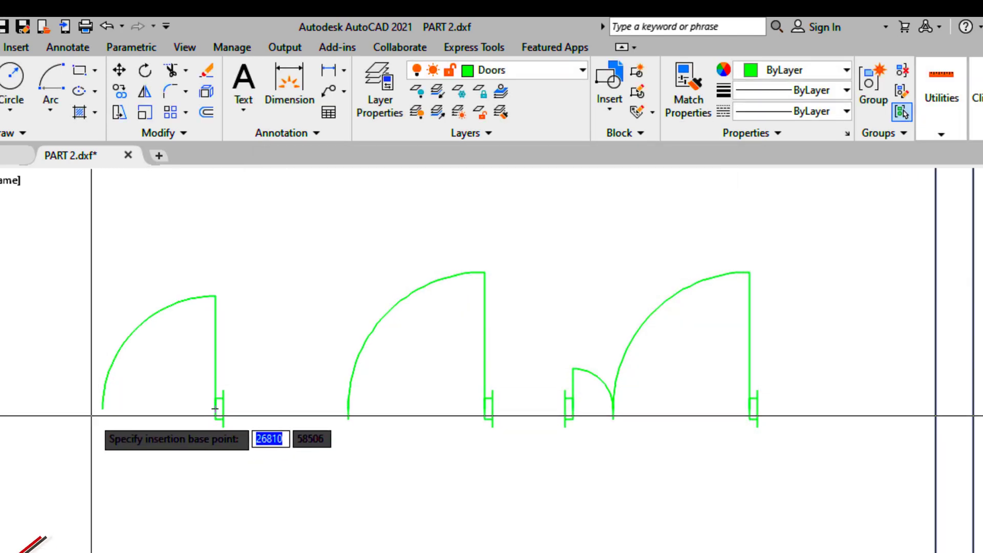
click(103, 408)
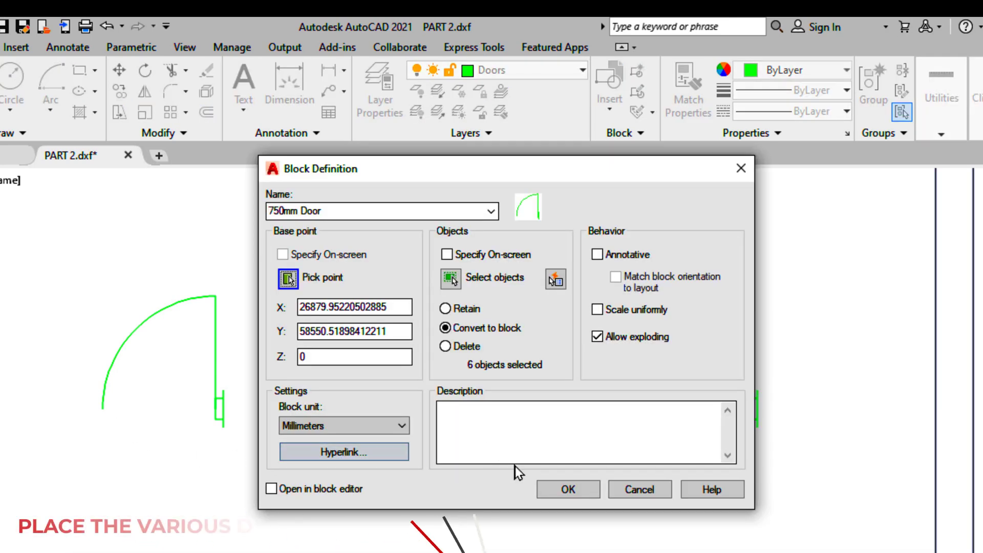
click(565, 488)
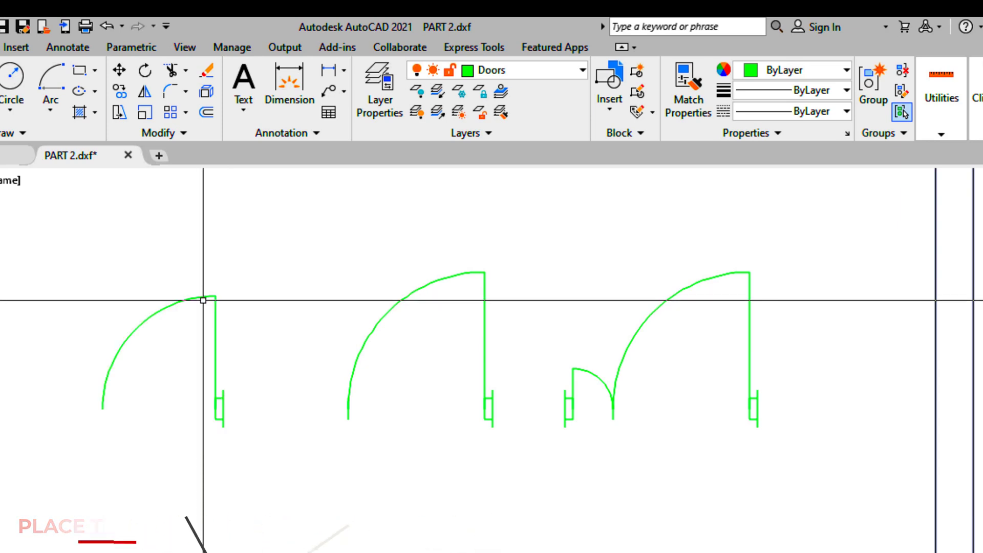
Move the 1200mm Door block by its right jamb's upper outer end to the upper corner of the wall right of the main entrance opening.
scroll(208, 307, down, 2)
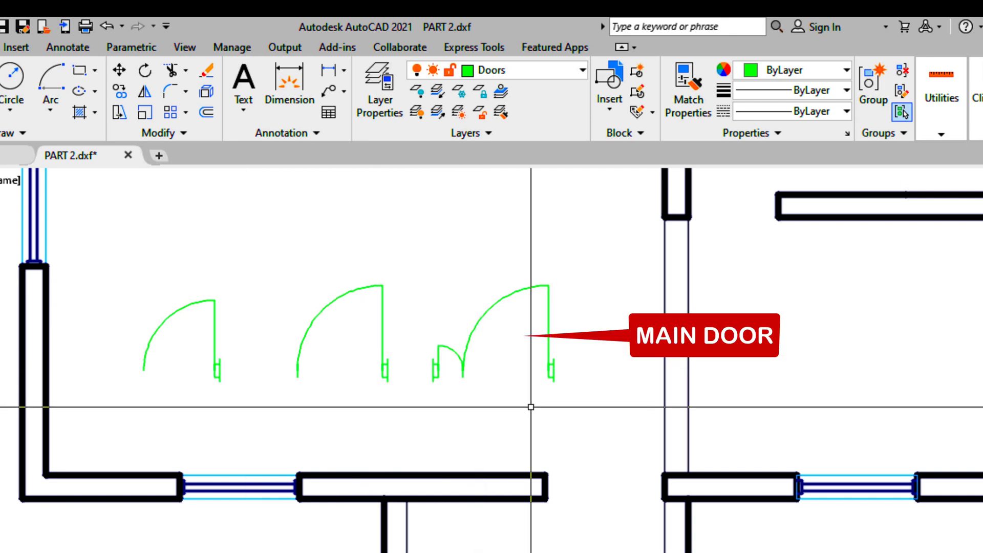
click(454, 278)
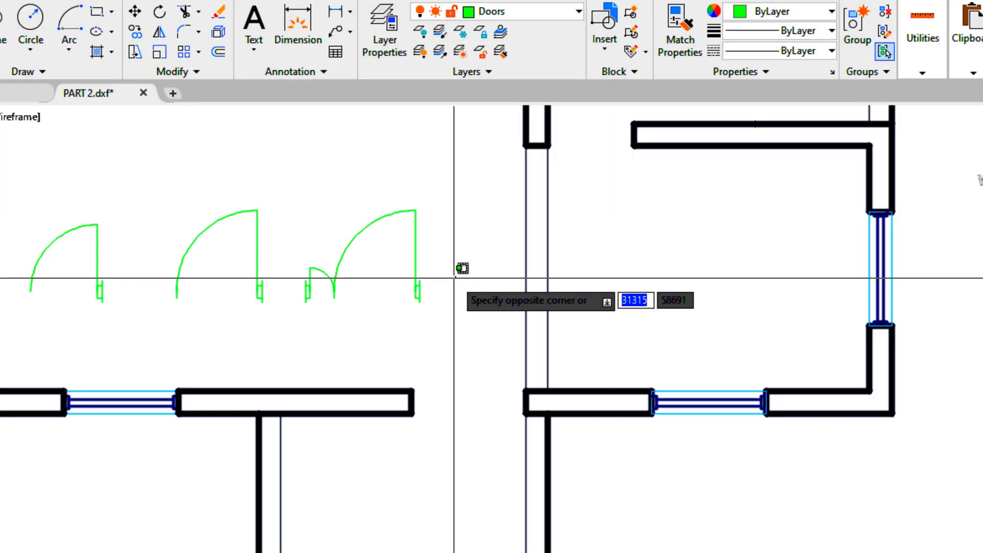
click(385, 192)
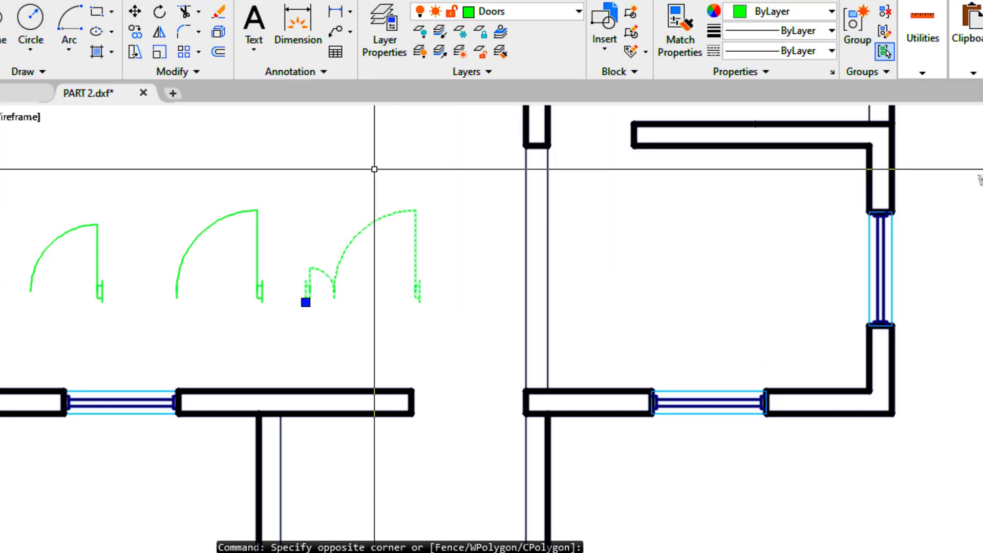
click(135, 13)
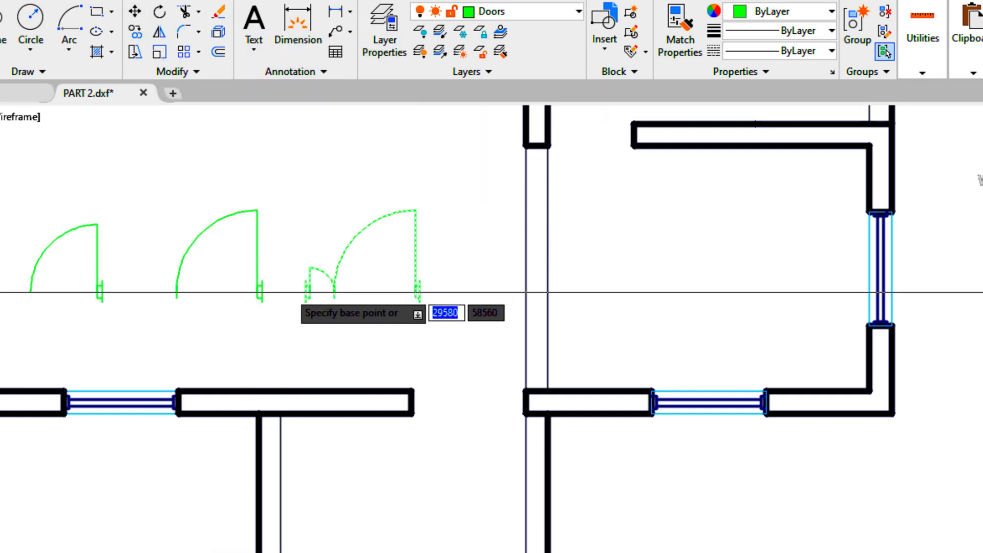
scroll(297, 292, up, 5)
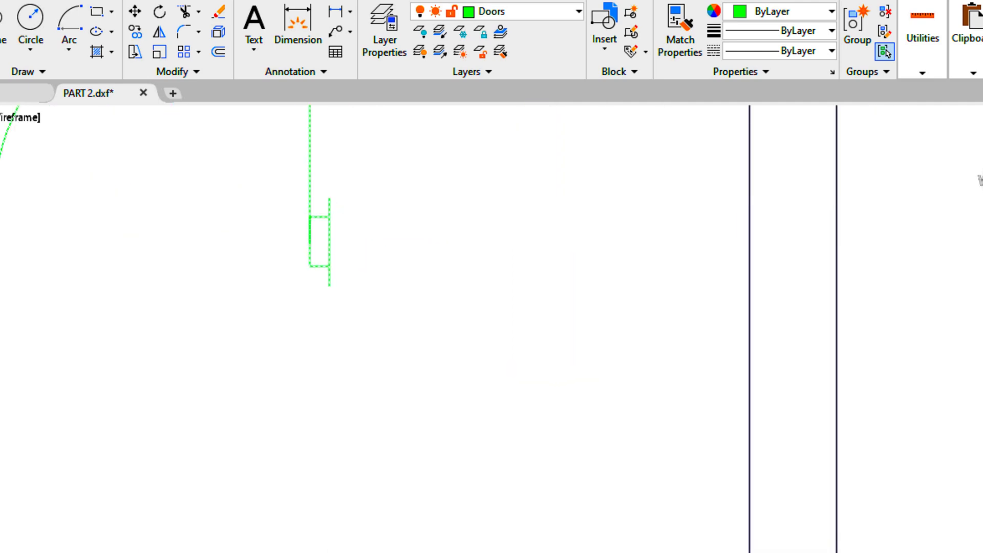
click(329, 198)
scroll(329, 198, down, 6)
scroll(436, 316, up, 8)
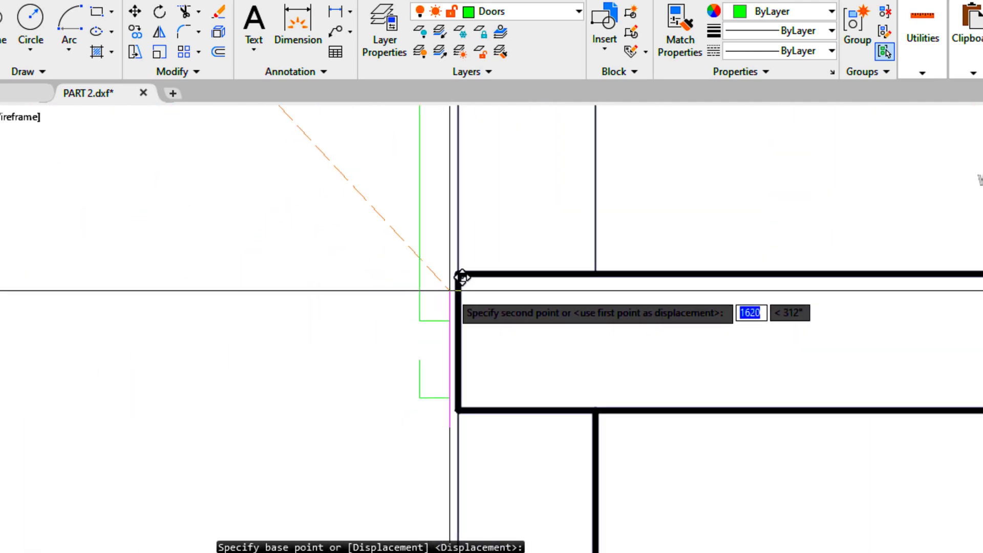
click(461, 277)
scroll(461, 277, down, 6)
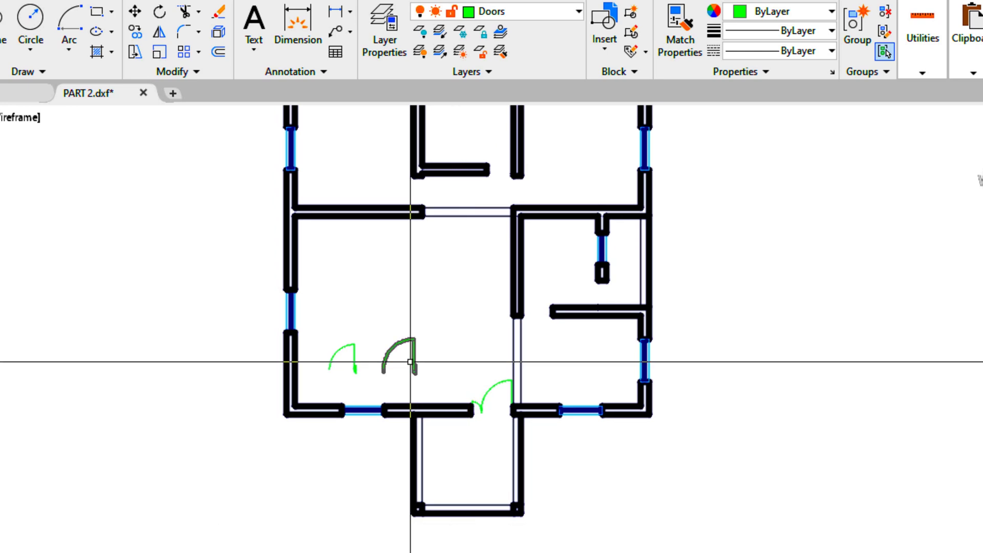
Copy the 900mm Door block from the living area into the lower-right room of the floor plan.
scroll(419, 368, up, 4)
click(428, 374)
click(404, 333)
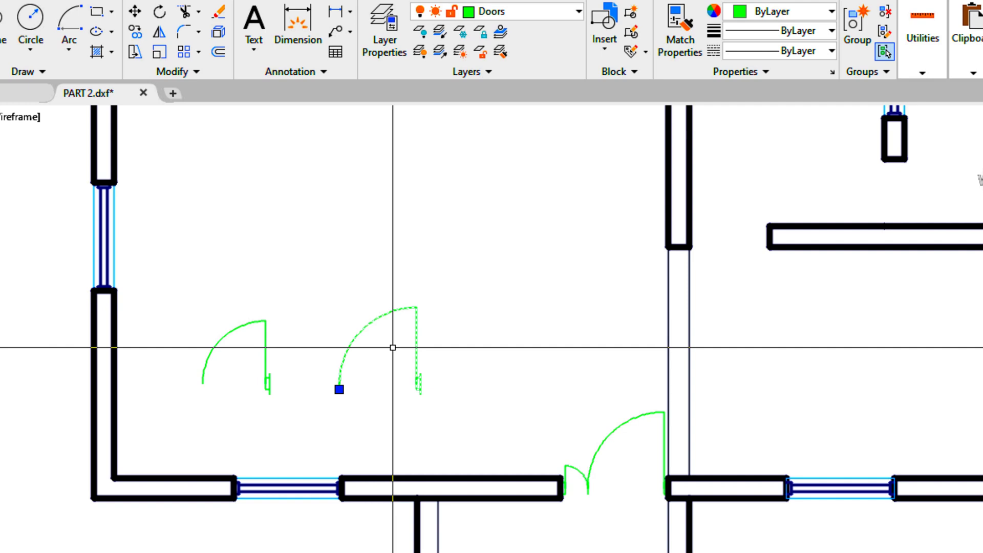
click(131, 32)
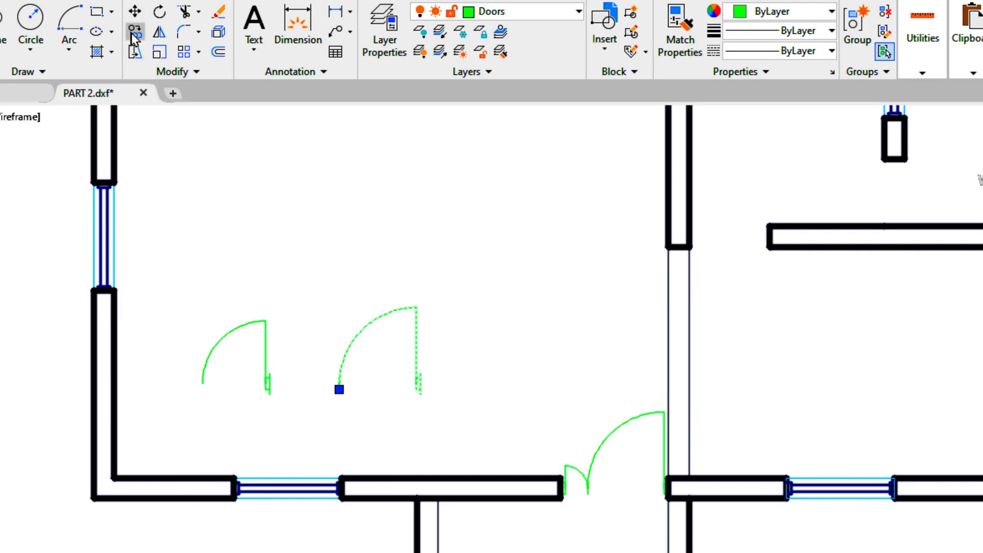
click(390, 360)
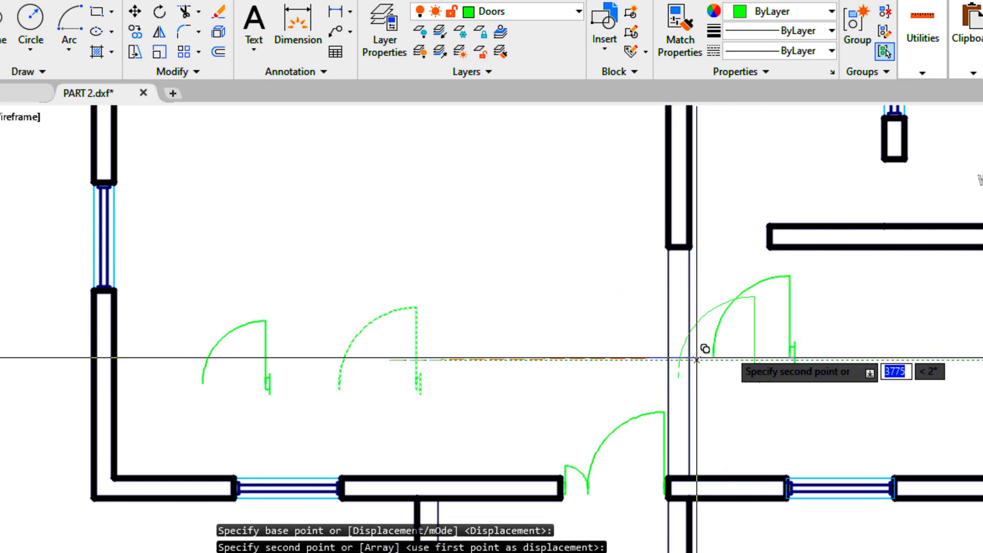
Place two more copies of the 900mm Door block, one in the upper-right room and one in the upper-left room.
scroll(461, 389, down, 4)
scroll(533, 225, up, 7)
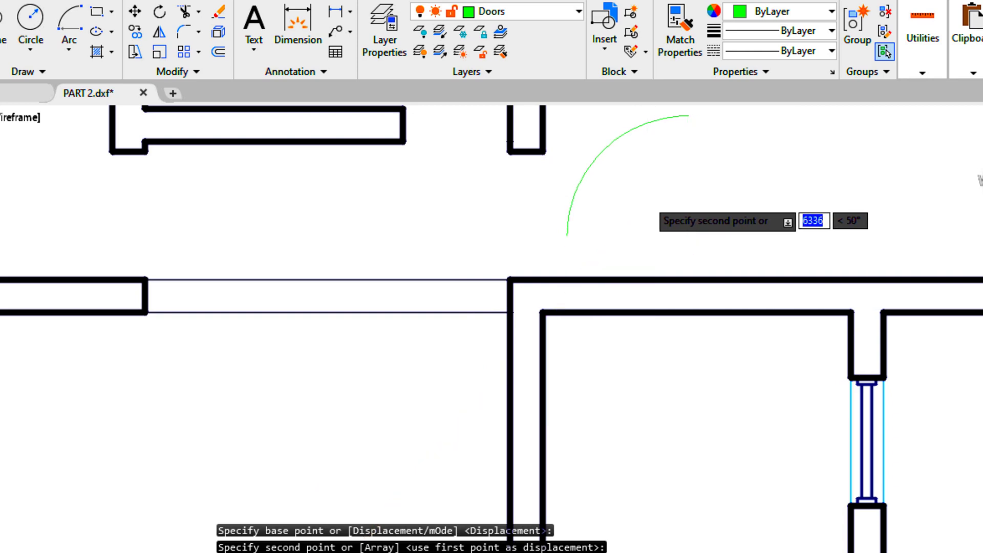
click(644, 198)
scroll(415, 250, down, 3)
scroll(384, 228, up, 3)
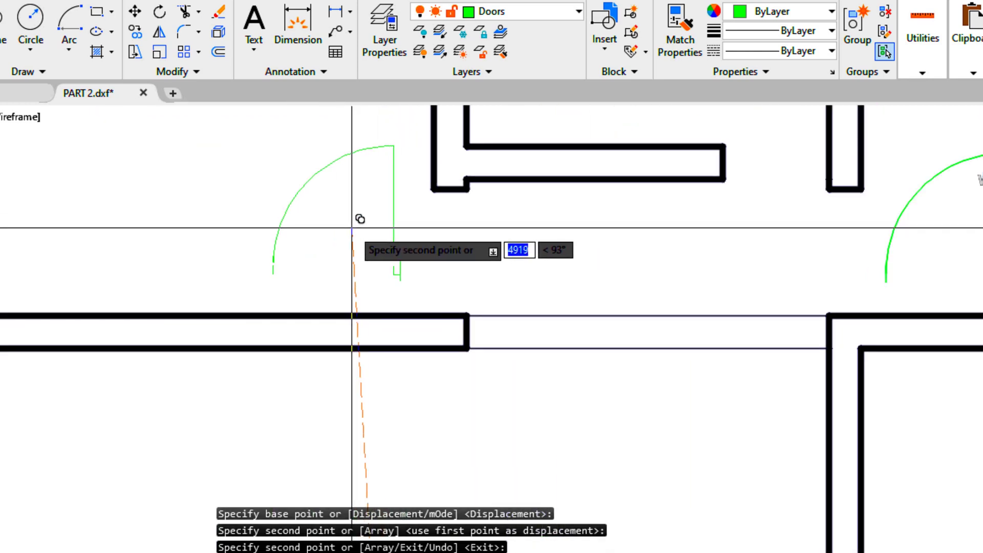
click(358, 220)
scroll(360, 220, down, 3)
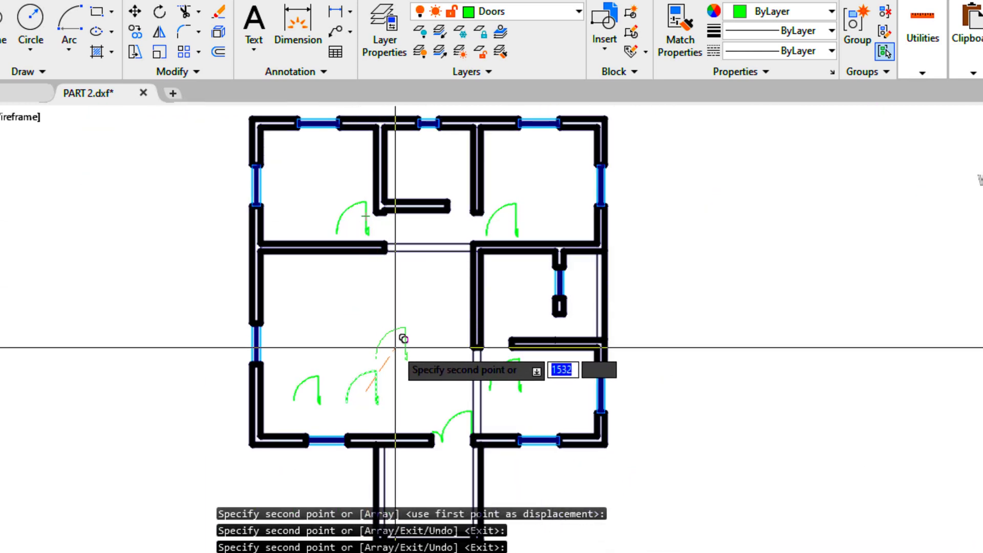
key(Escape)
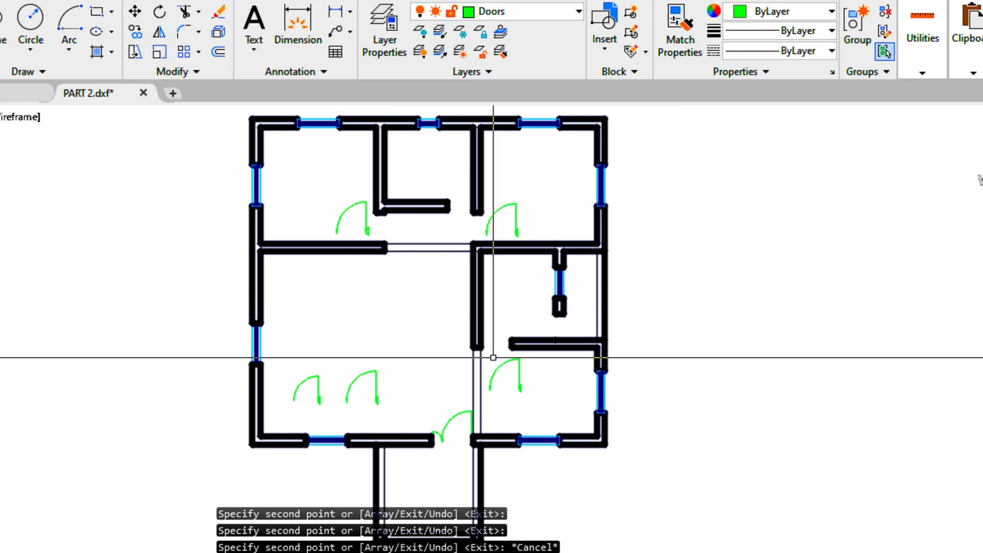
Rotate the 900mm Door block in the lower-right room by 180 degrees about its jamb.
scroll(506, 381, up, 4)
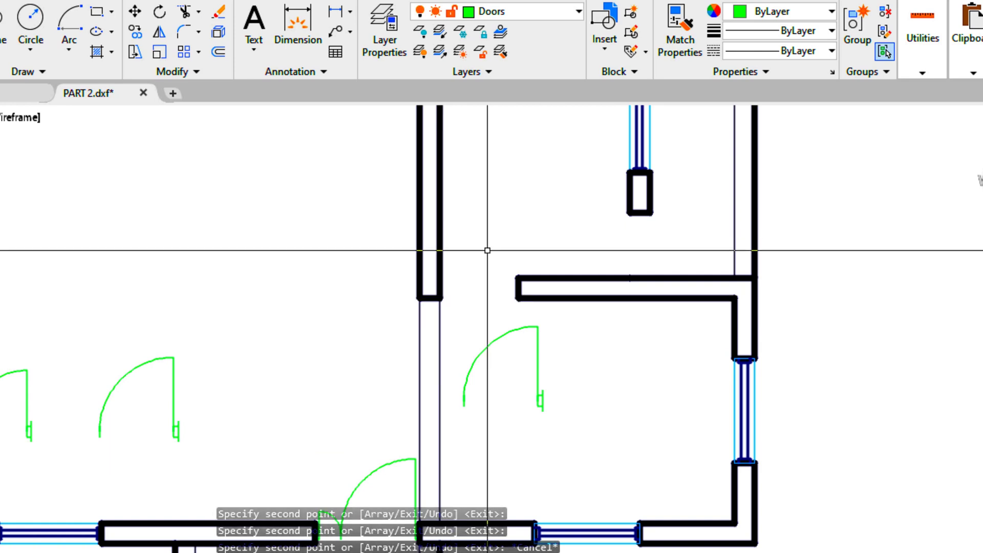
click(543, 404)
click(478, 314)
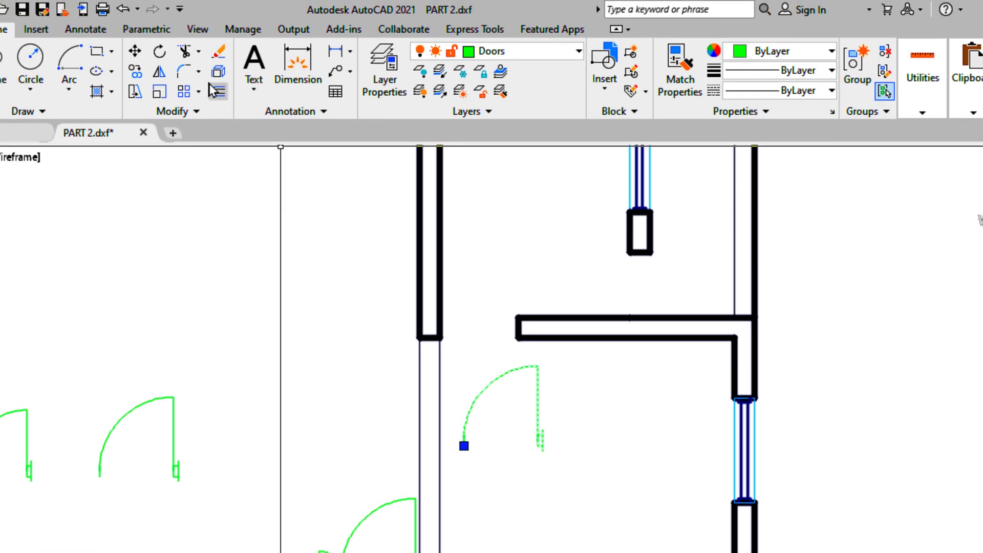
click(160, 53)
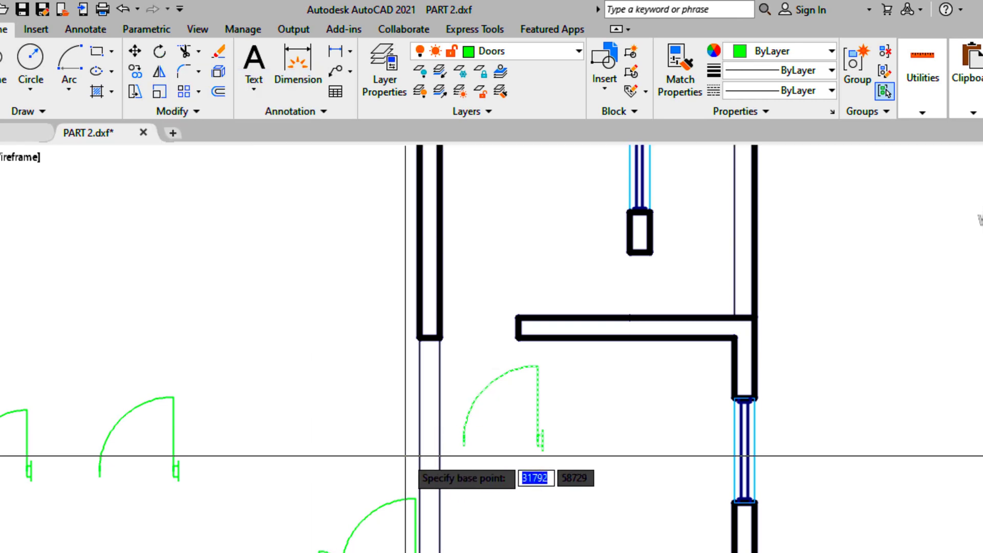
click(540, 440)
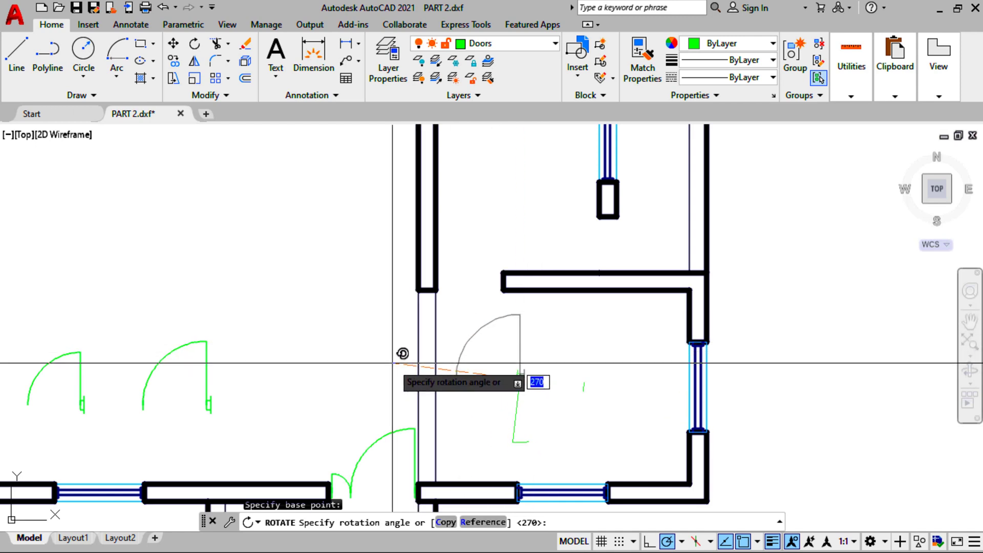
click(386, 379)
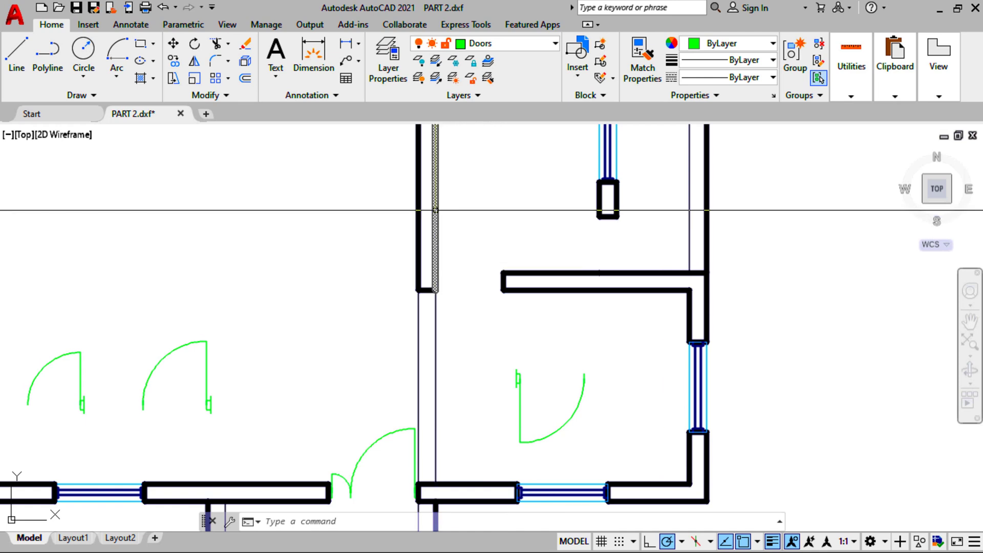
Mirror the rotated 900mm Door block across a horizontal line through its insertion point, erasing the source object.
mouse_move(436, 210)
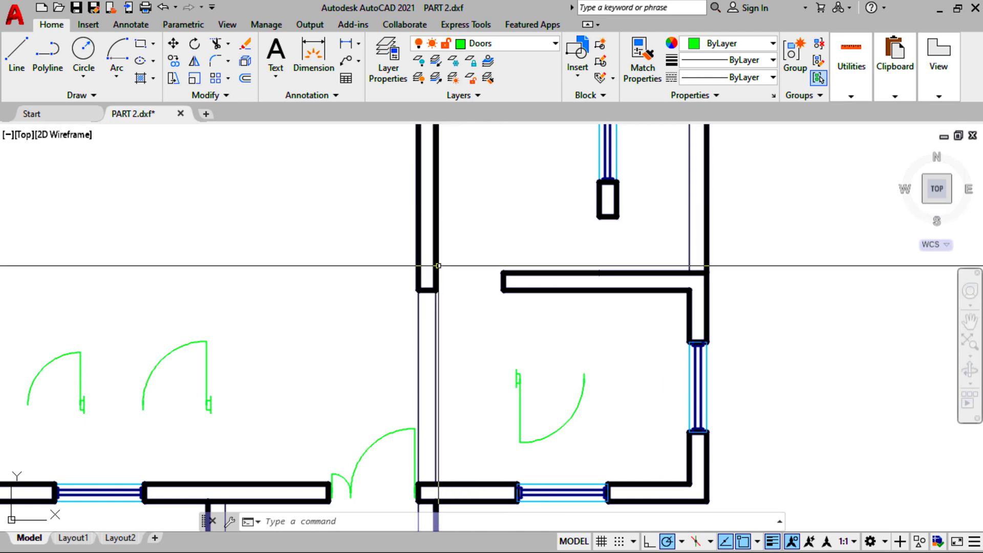
click(593, 431)
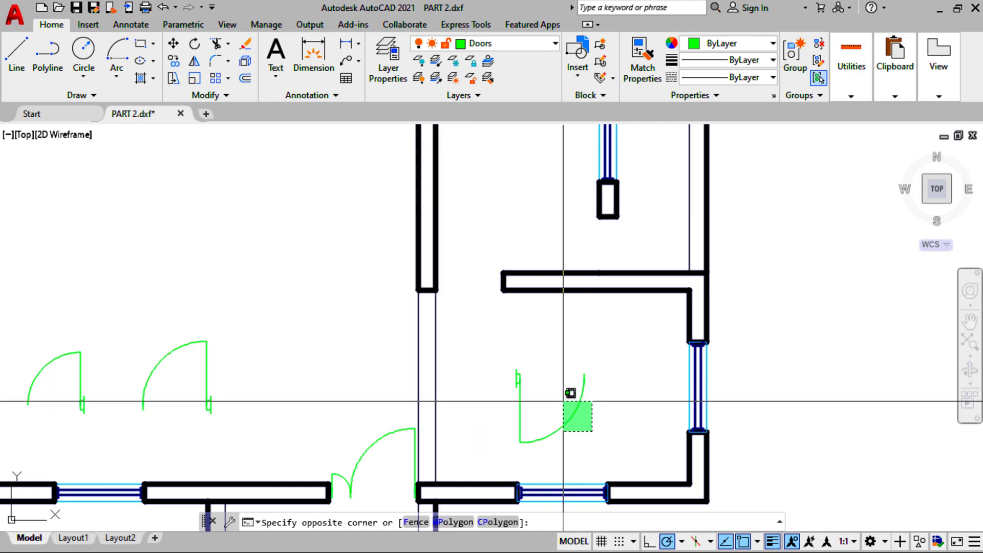
click(563, 401)
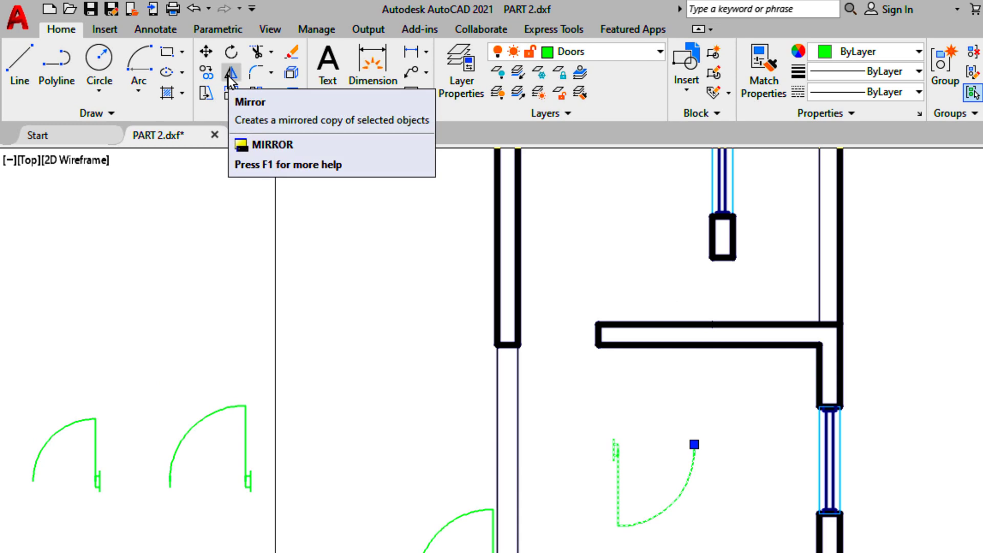
click(231, 73)
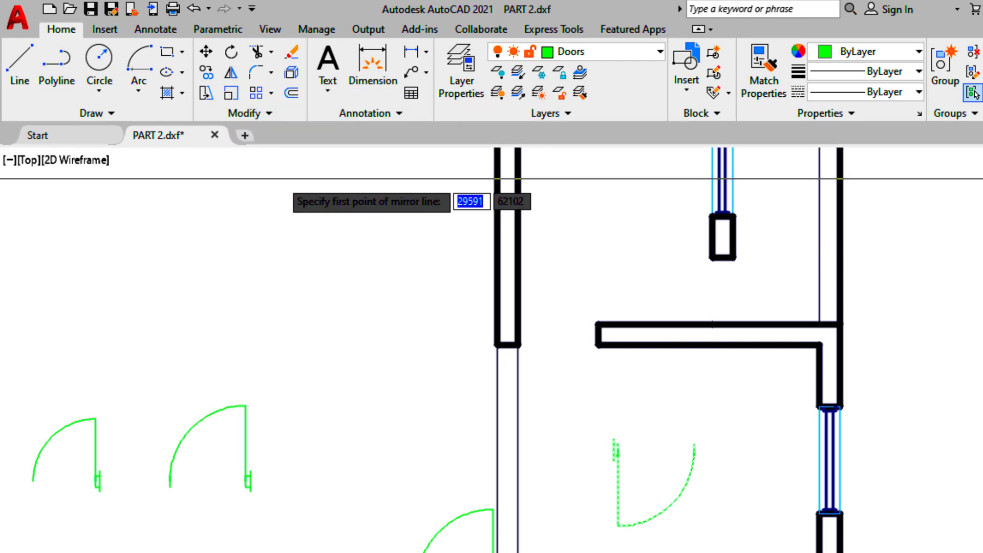
click(694, 445)
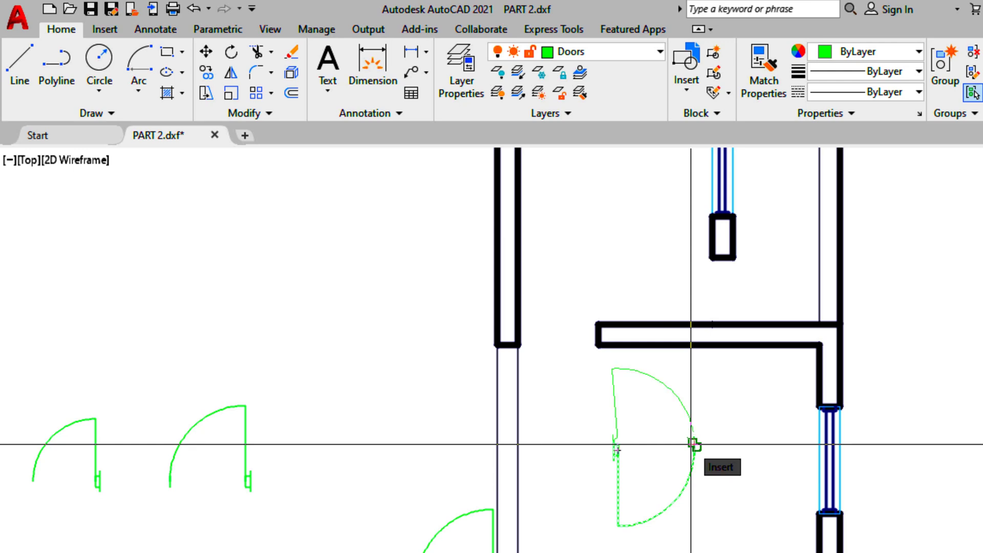
click(779, 444)
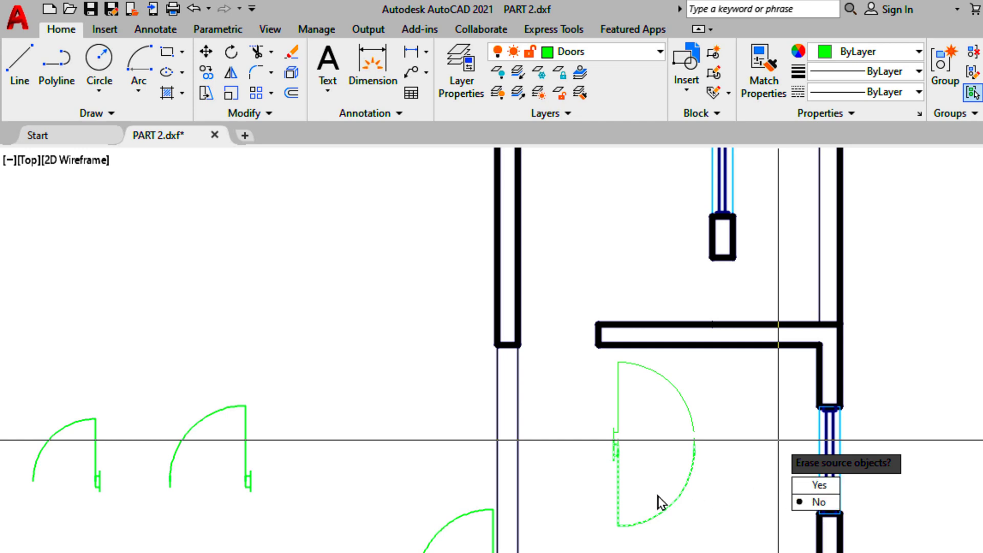
click(810, 486)
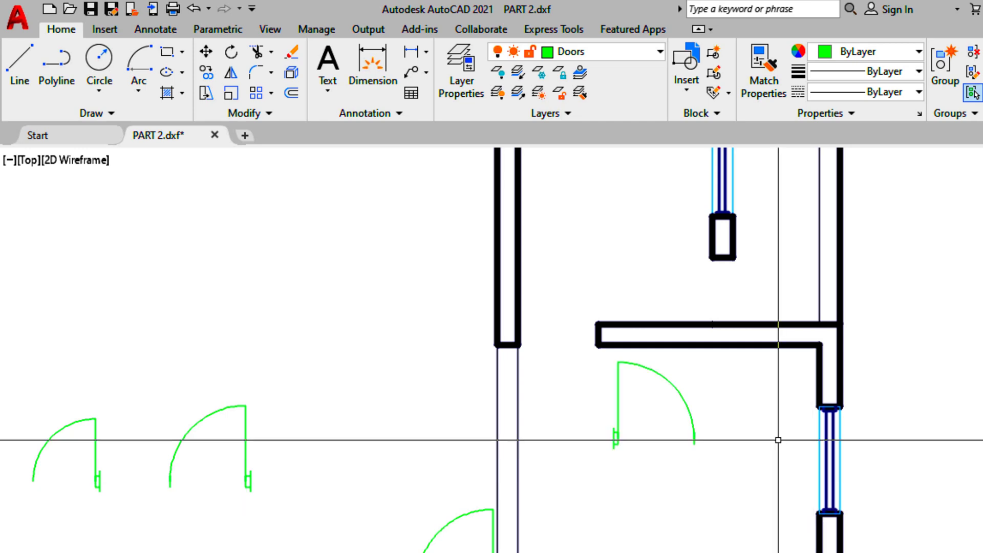
Move the mirrored 900mm Door block by its jamb's lower outer end to the lower-right corner of the vertical wall beside the room's opening.
scroll(637, 451, up, 2)
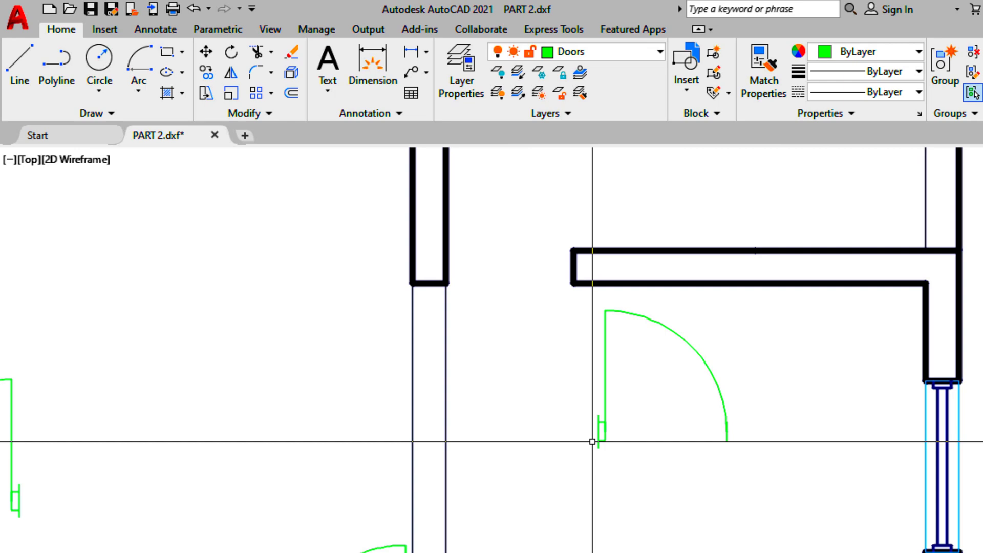
click(627, 448)
click(520, 384)
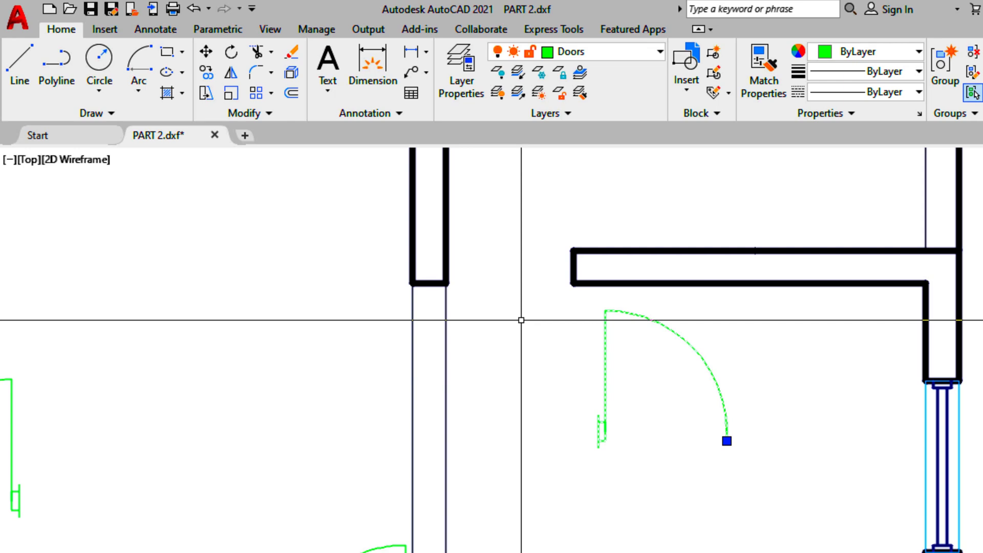
text(M)
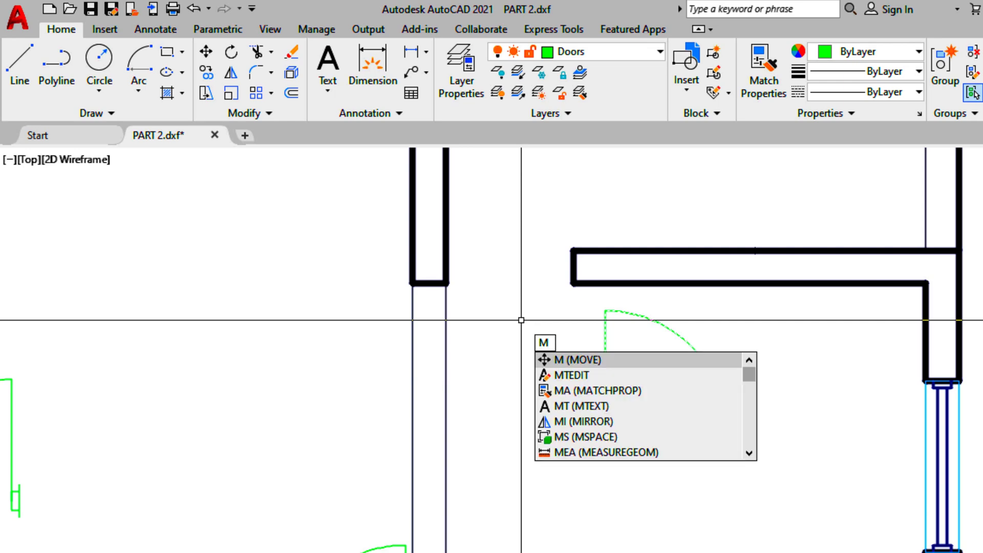
key(Return)
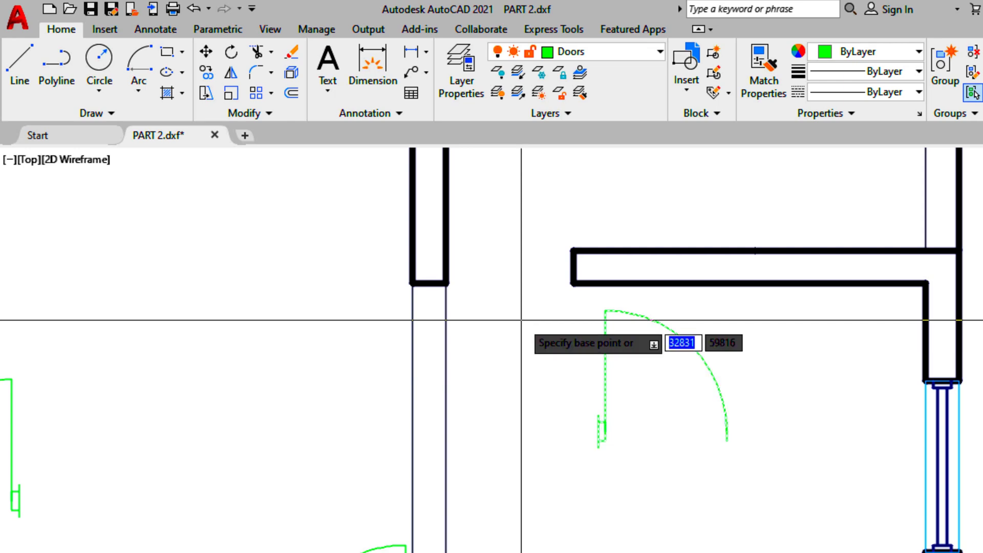
scroll(556, 441, up, 2)
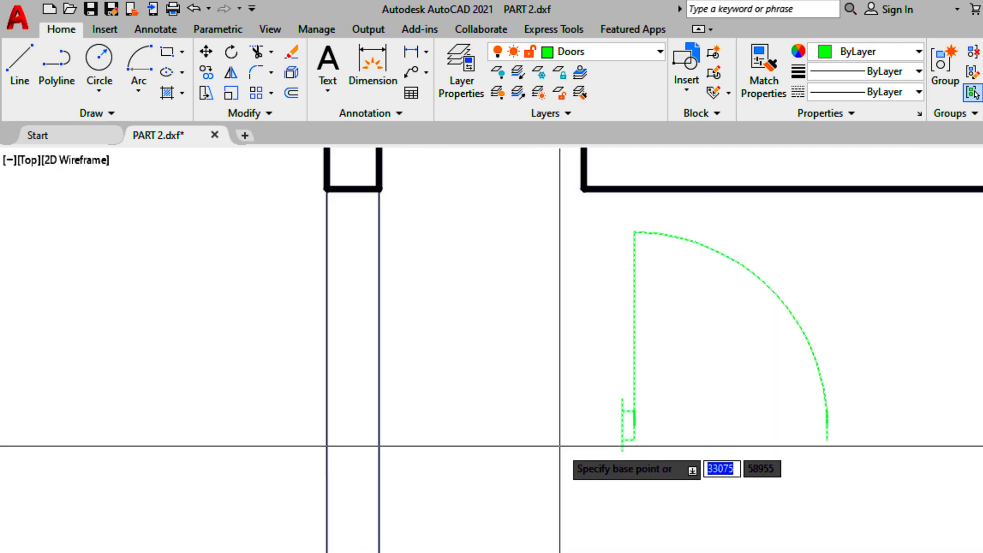
click(622, 452)
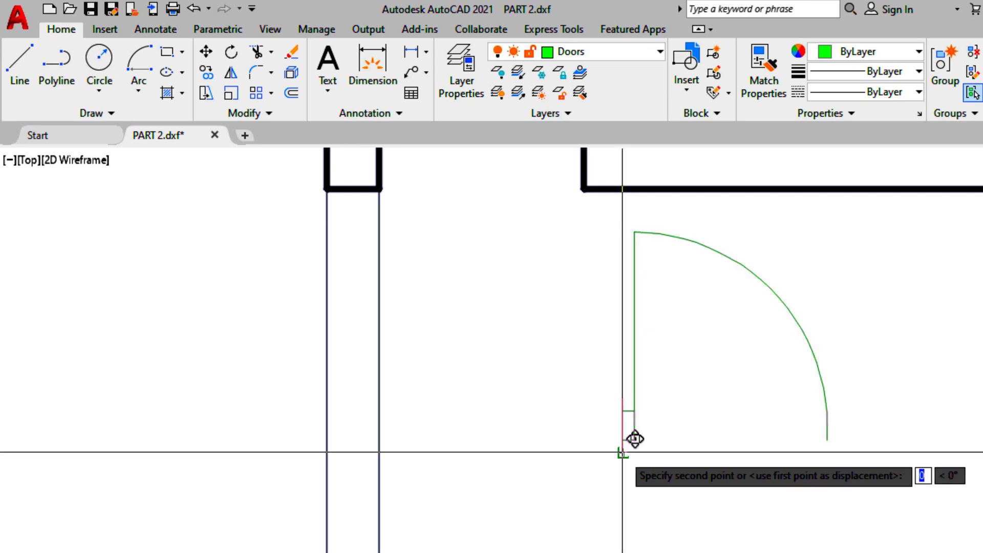
scroll(619, 486, down, 4)
scroll(574, 392, up, 5)
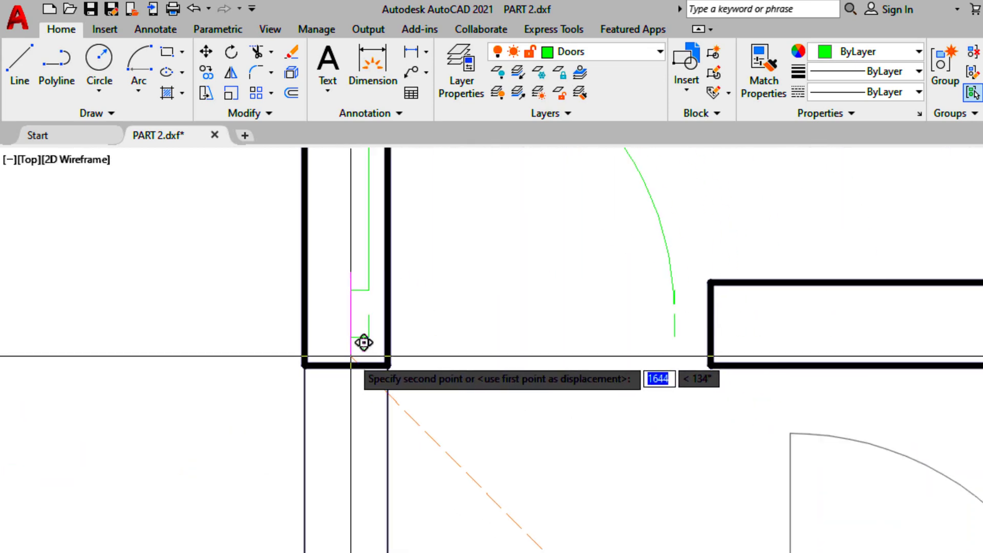
click(400, 345)
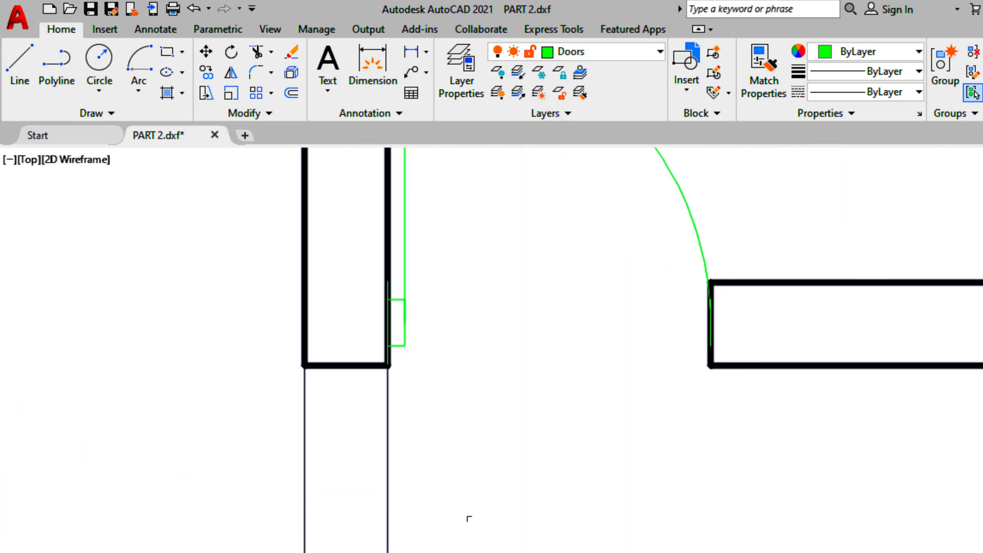
scroll(506, 459, down, 4)
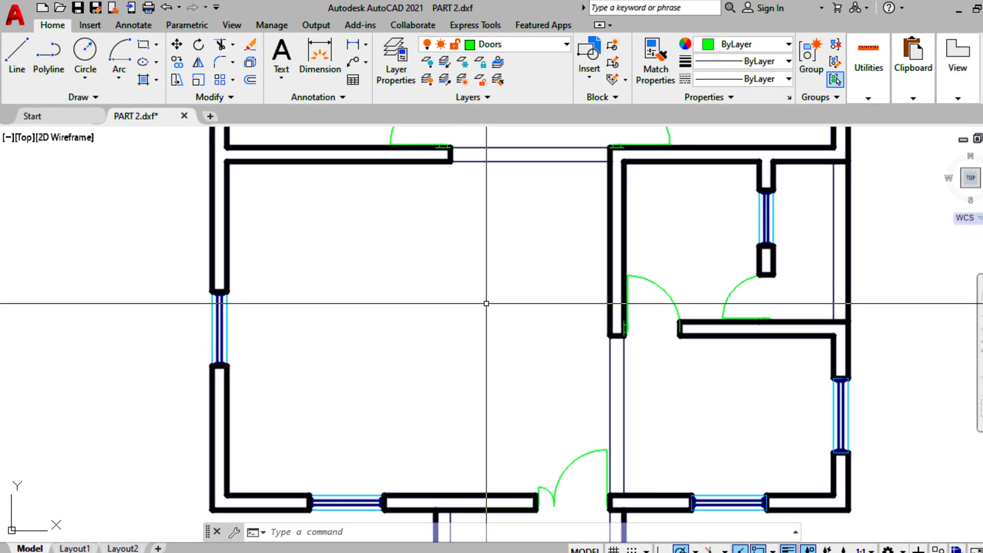
Open the Block drawing from the Desktop folder.
scroll(488, 304, down, 4)
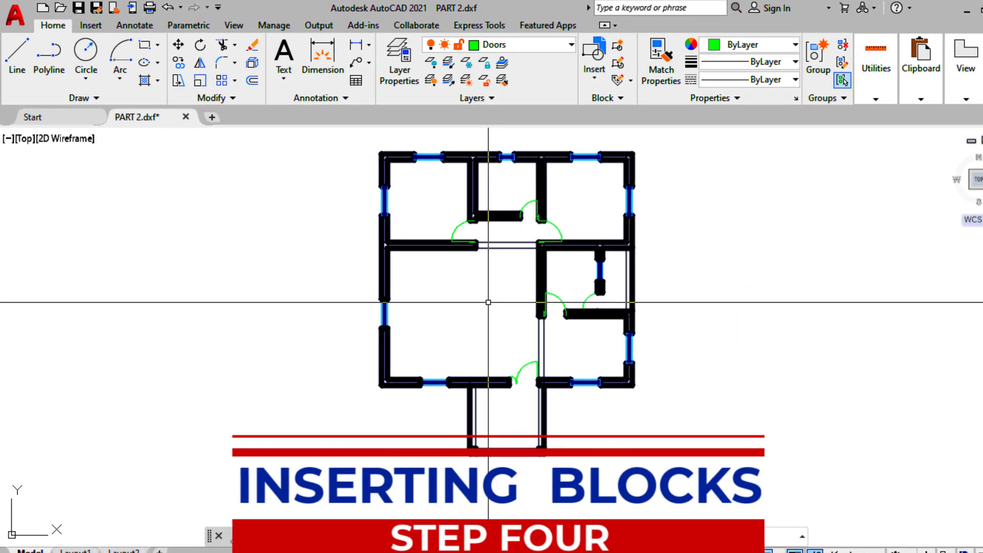
middle_drag(489, 303, 505, 314)
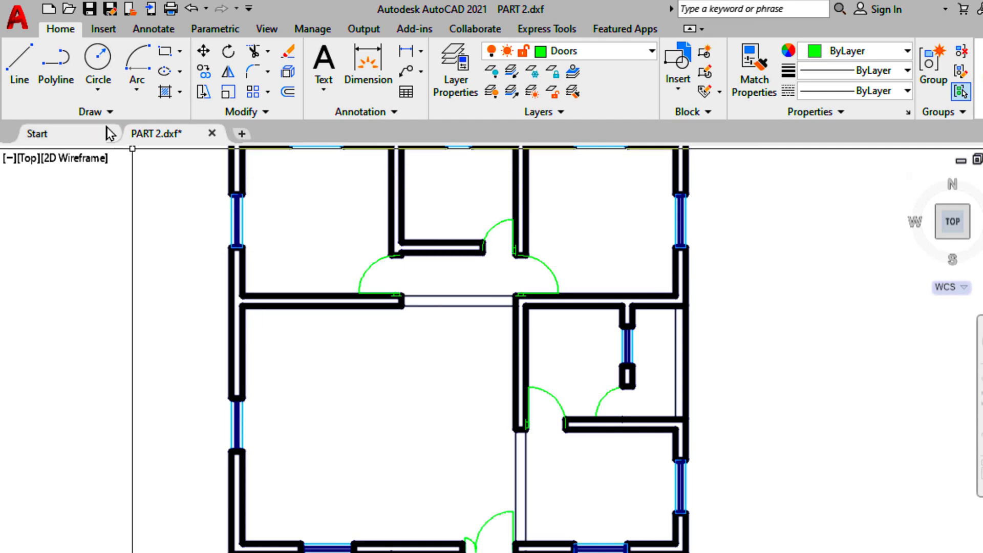
click(18, 24)
click(46, 139)
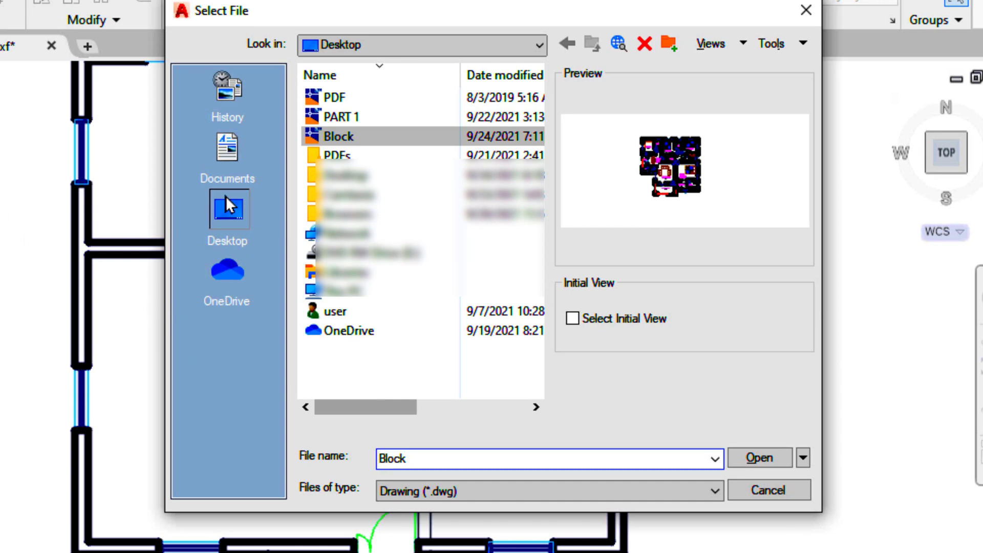
click(324, 136)
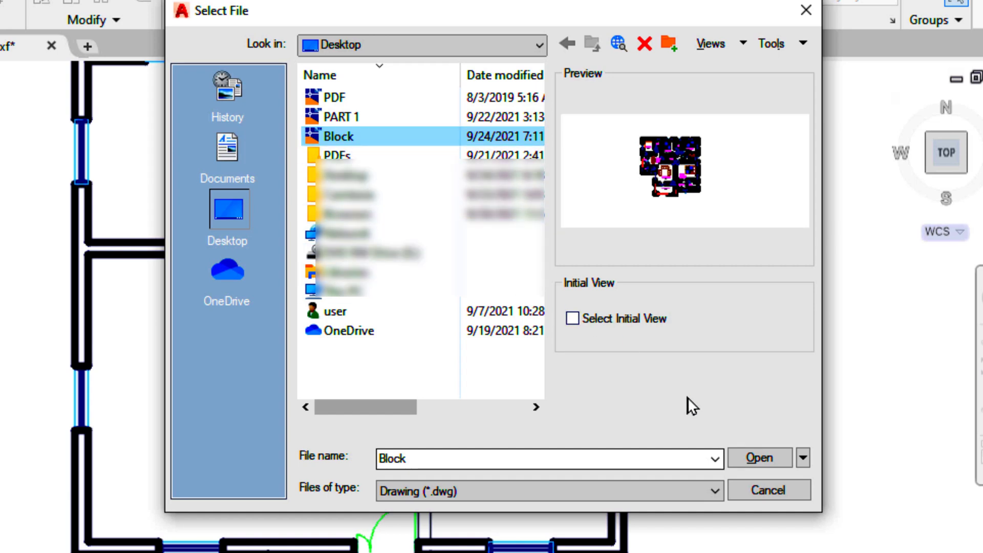
click(759, 450)
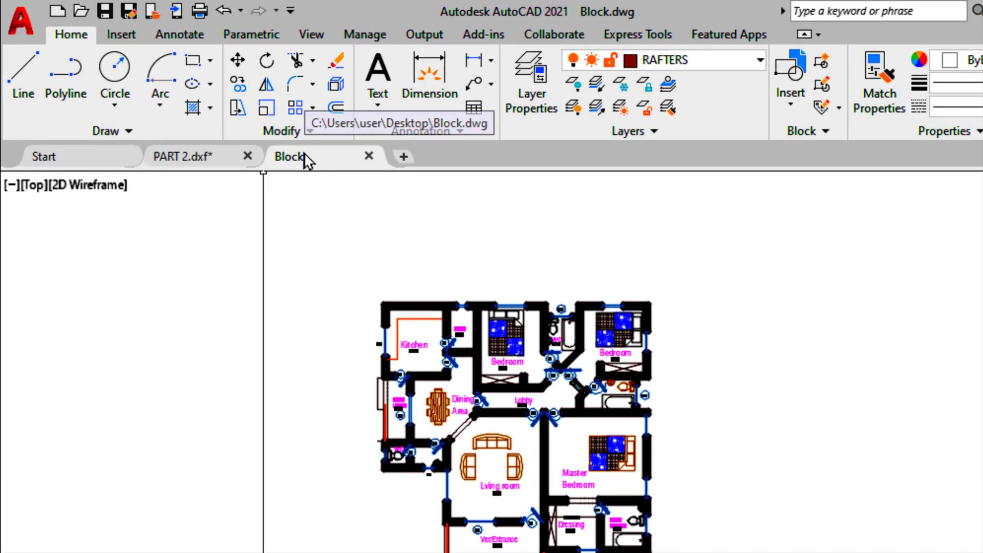
Tile the open drawing windows vertically so that Block and PART 2 are shown side by side.
click(183, 160)
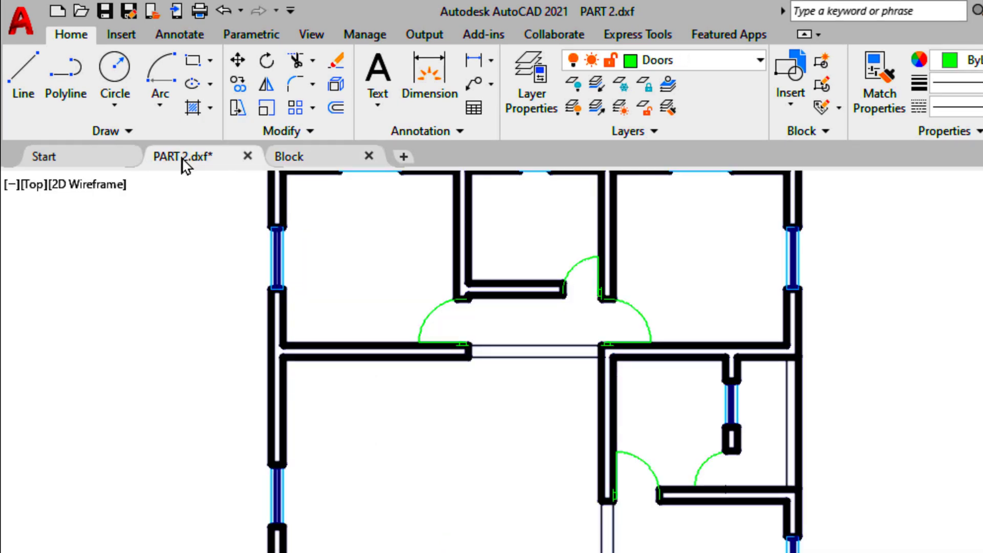
click(310, 167)
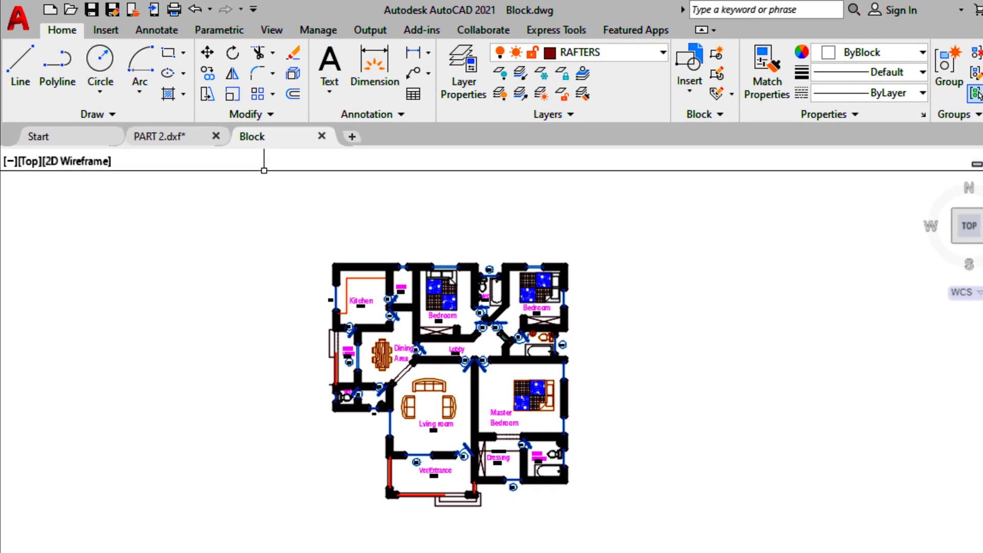
scroll(422, 451, up, 4)
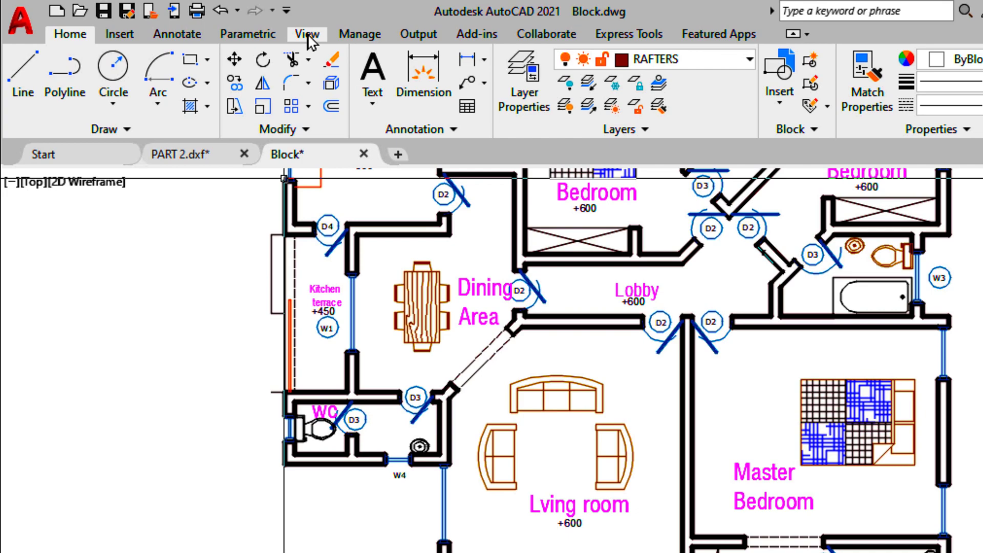
click(272, 31)
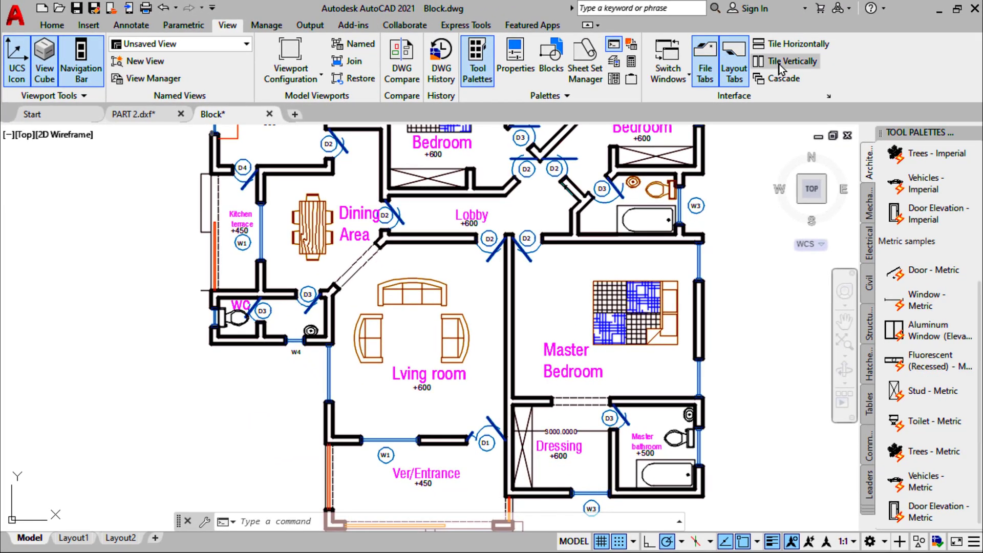
click(779, 64)
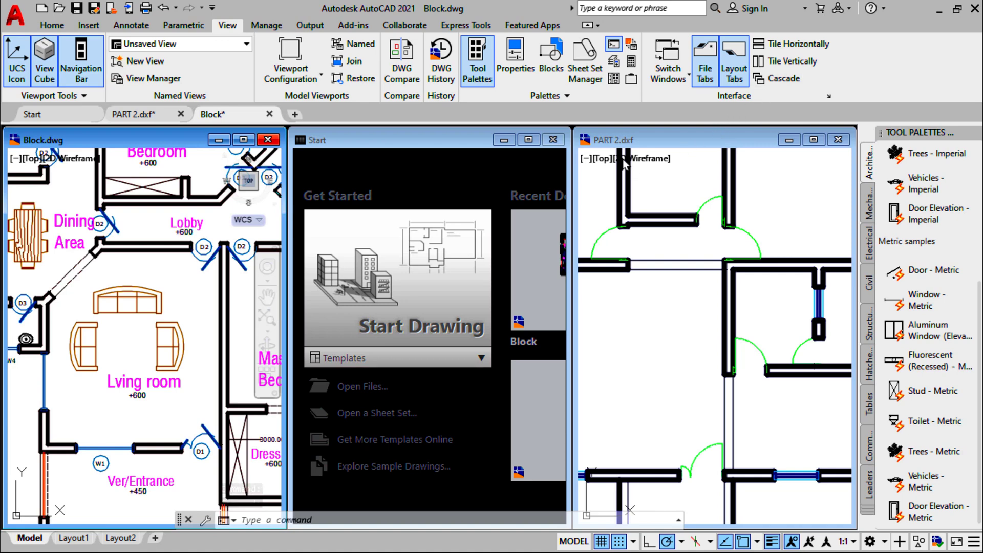
Copy the three-seat sofa block from the Block drawing's living room into the large room of the PART 2 floor plan.
click(635, 246)
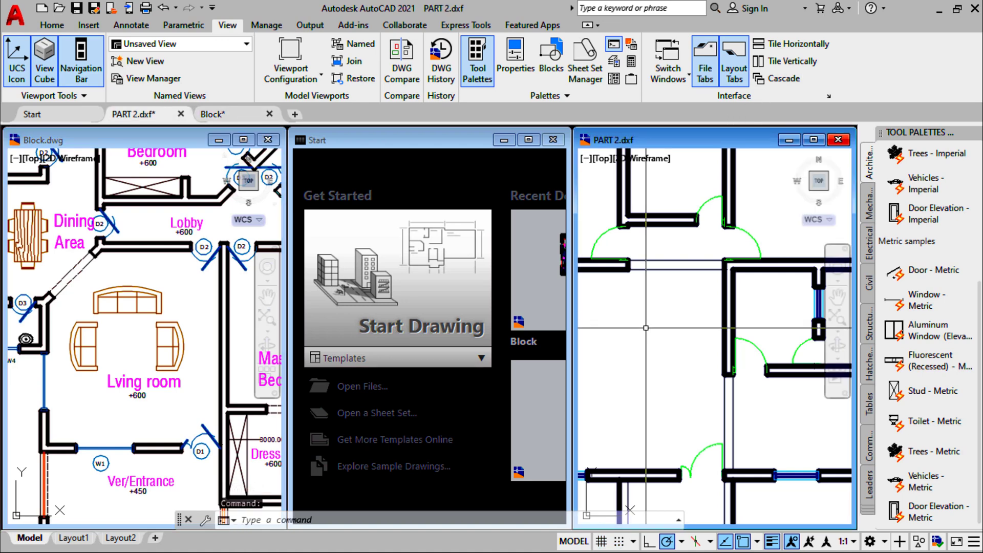
scroll(653, 325, down, 5)
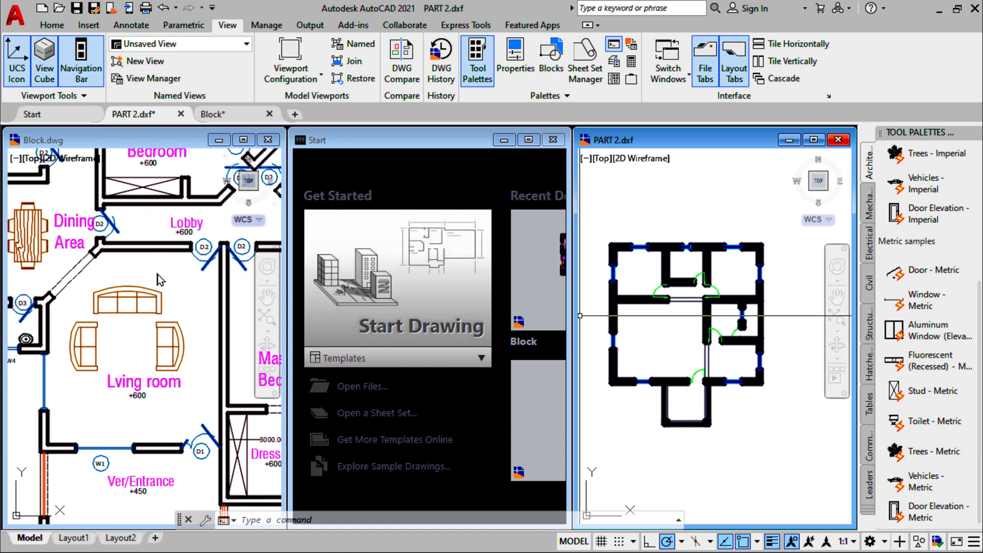
click(157, 141)
scroll(151, 271, down, 3)
scroll(153, 300, up, 3)
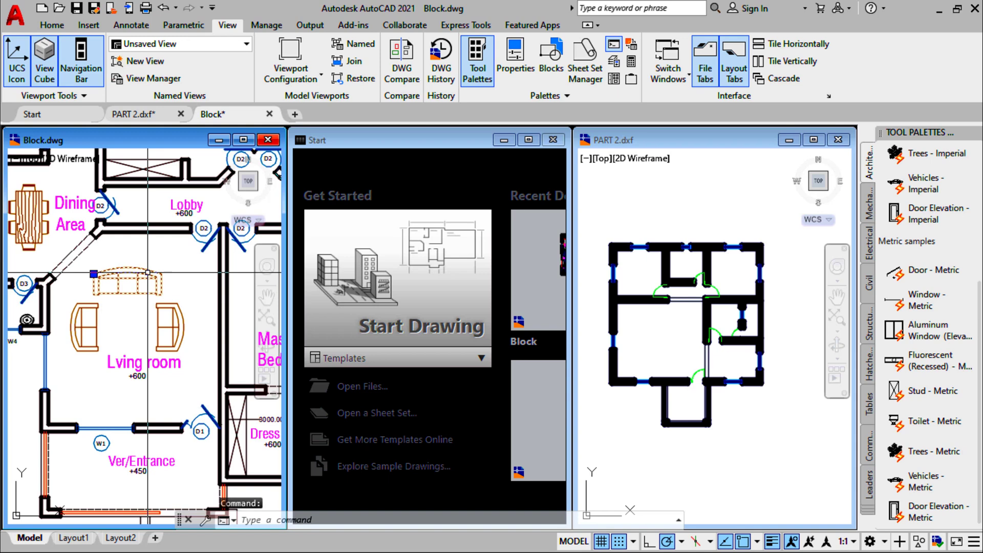
key(Escape)
key(Escape)
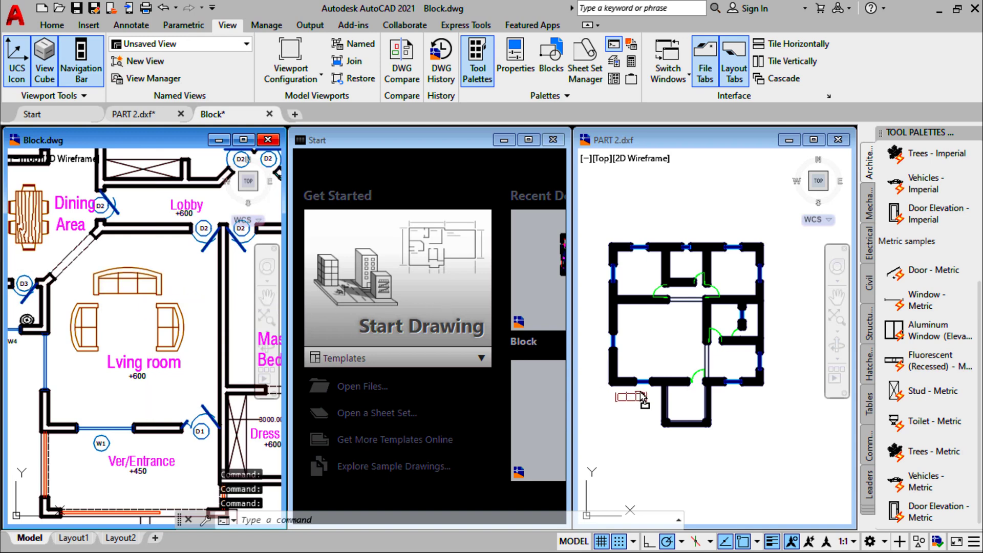
drag(648, 432, 671, 332)
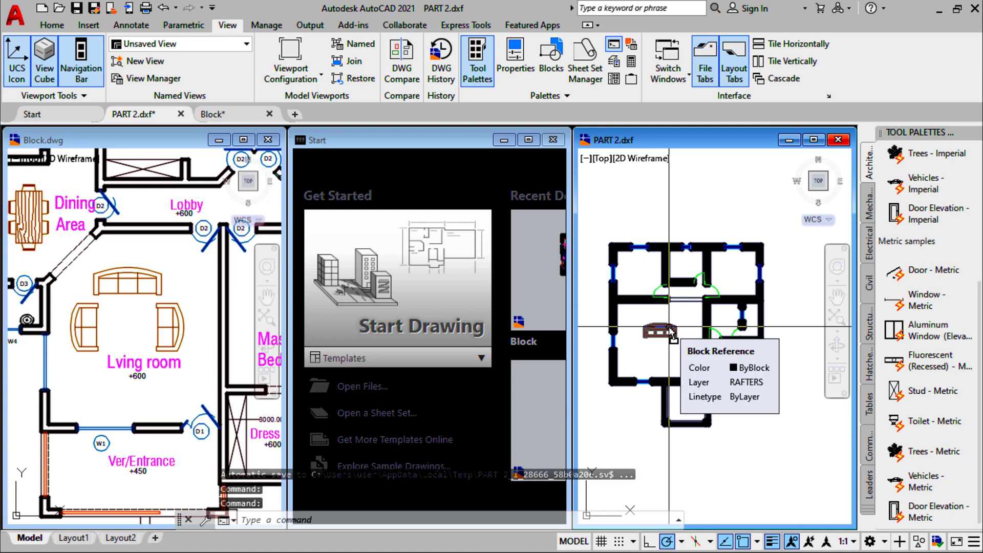
Copy the pair of facing two-seat sofas from the Block drawing into PART 2, below the three-seat sofa.
click(135, 327)
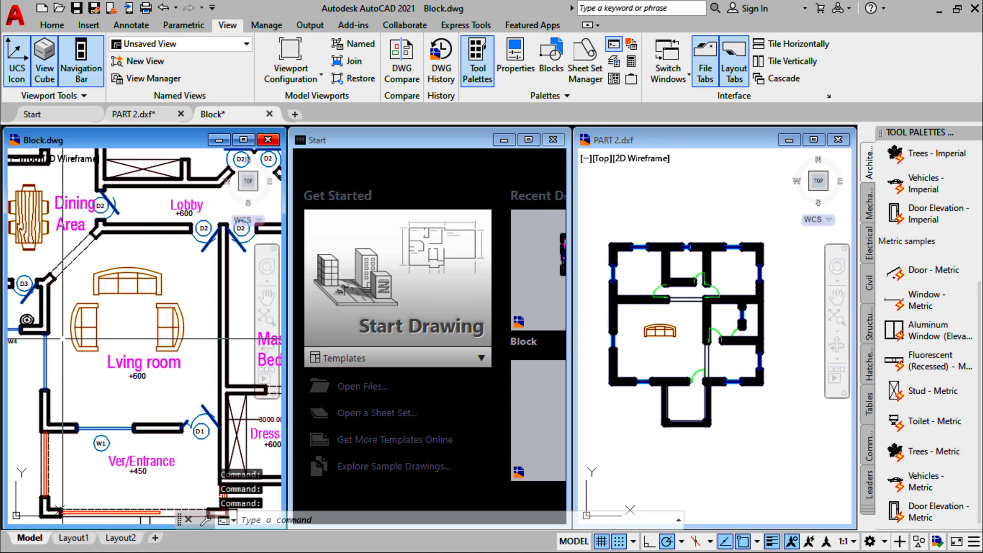
click(185, 345)
click(88, 337)
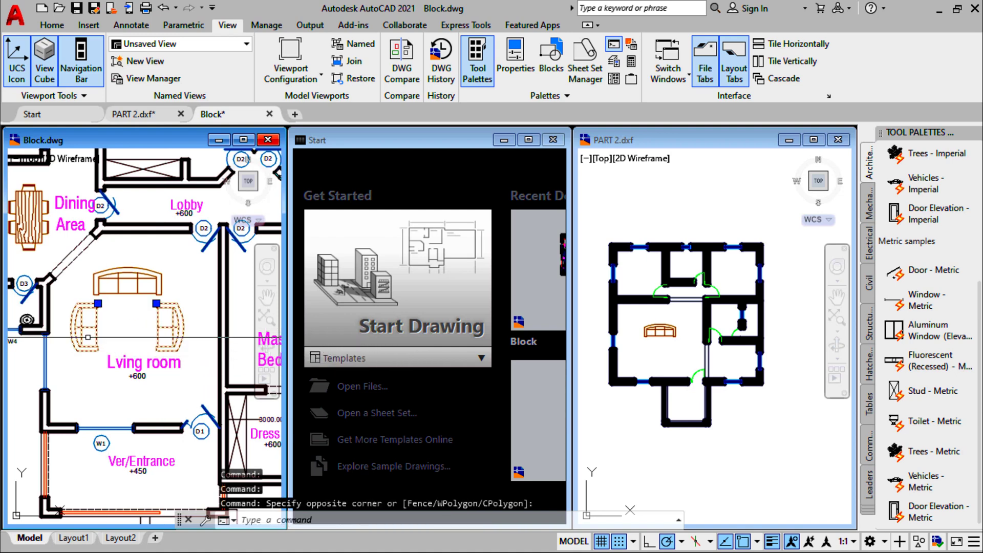
key(Escape)
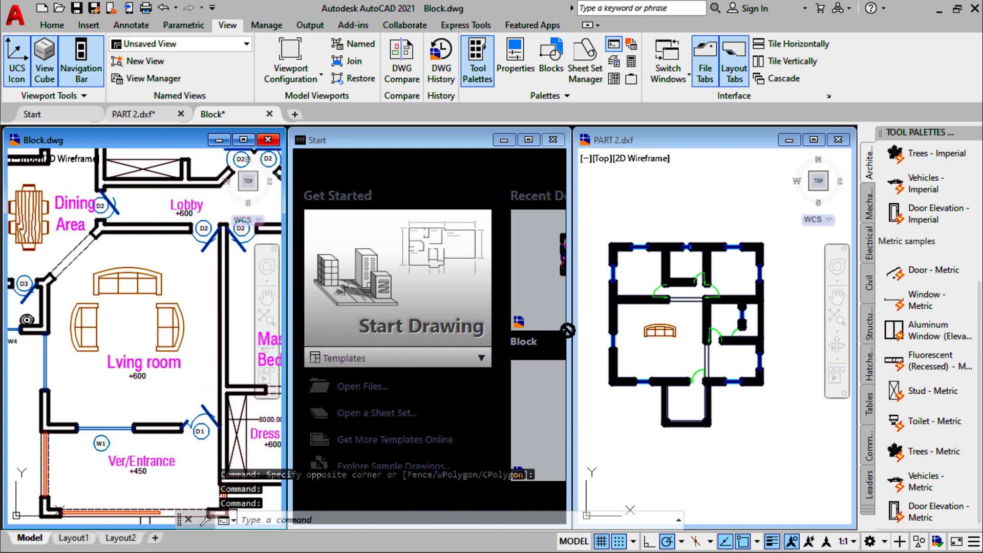
drag(644, 353, 646, 357)
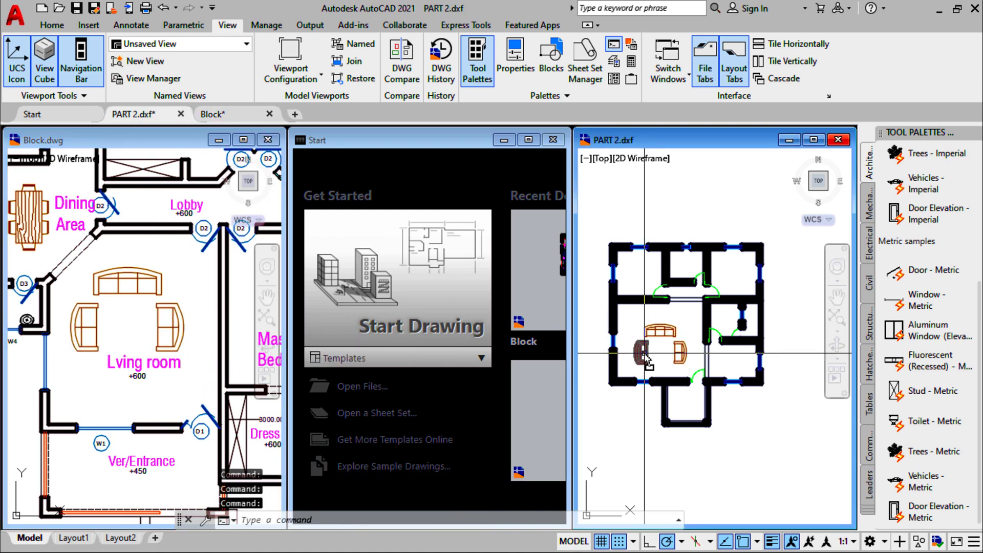
Copy the dining table block from the Block drawing into PART 2, outside the plan's lower-right corner.
click(182, 282)
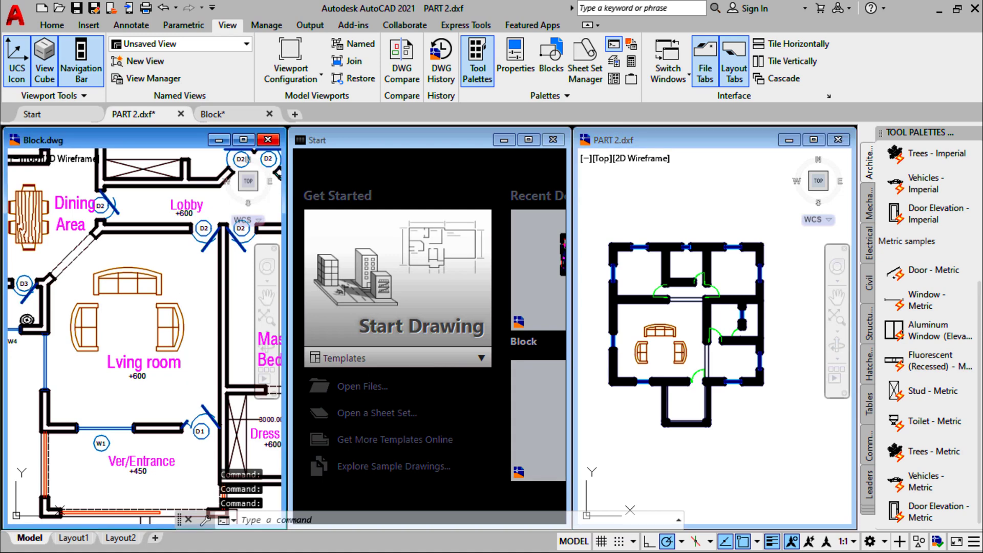
scroll(29, 199, up, 3)
middle_drag(29, 199, 88, 207)
scroll(88, 206, up, 2)
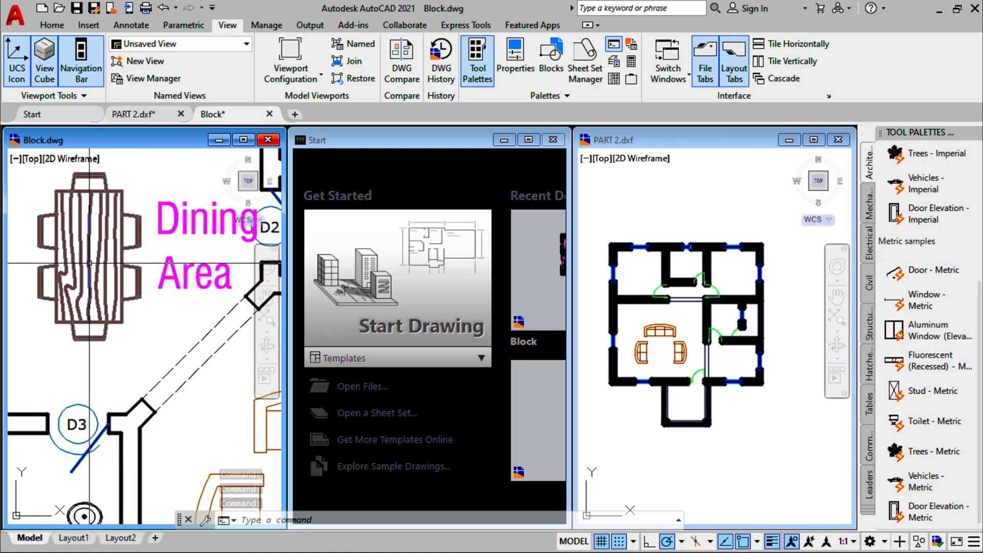
click(119, 316)
scroll(119, 316, down, 2)
drag(120, 316, 645, 433)
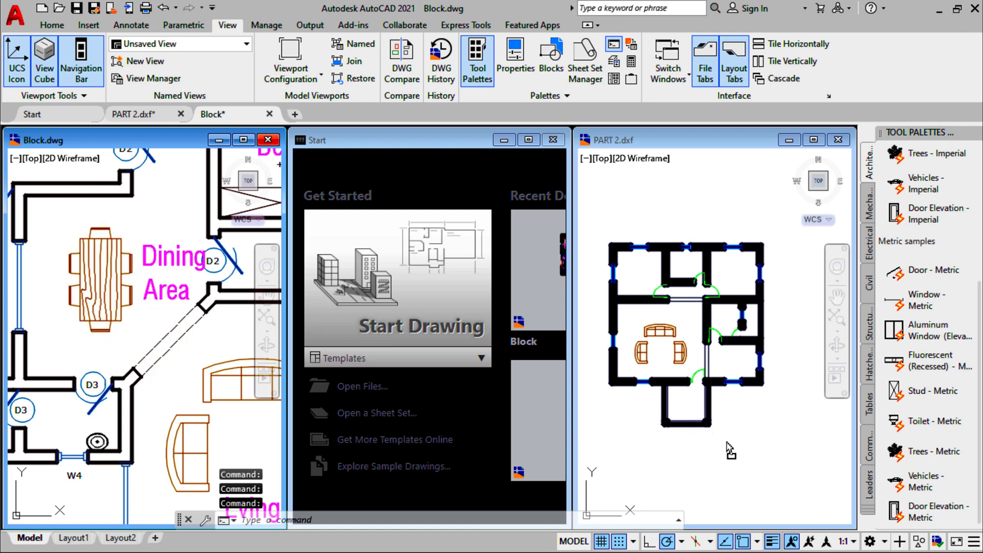
drag(730, 451, 733, 450)
Copy the Master Bedroom's double bed block from the Block drawing into PART 2, just beside the dining table.
click(165, 408)
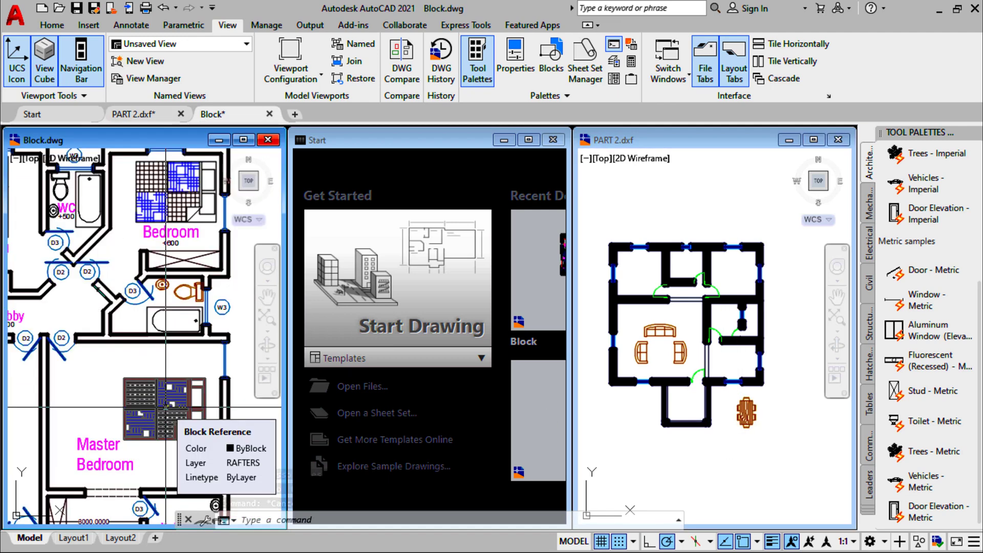
click(165, 407)
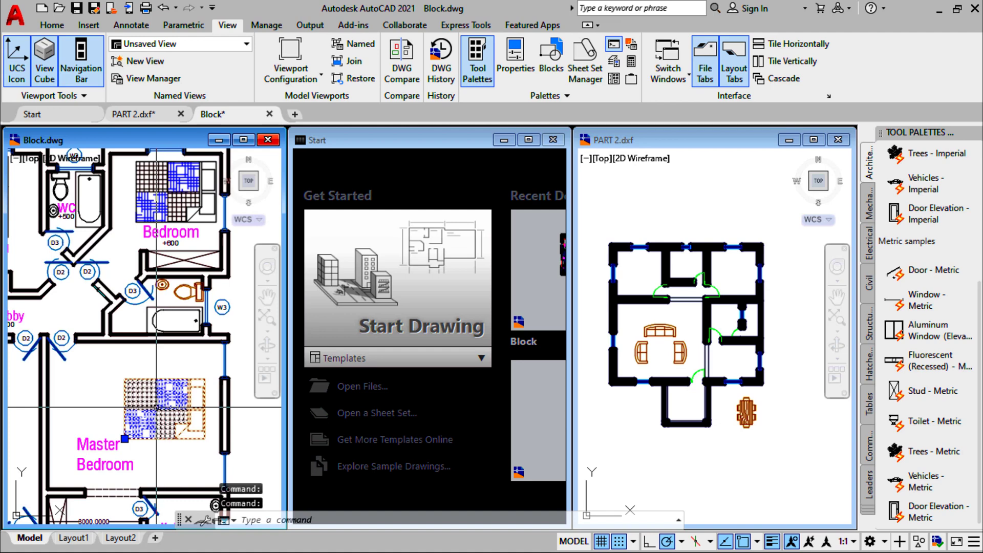
drag(157, 407, 211, 447)
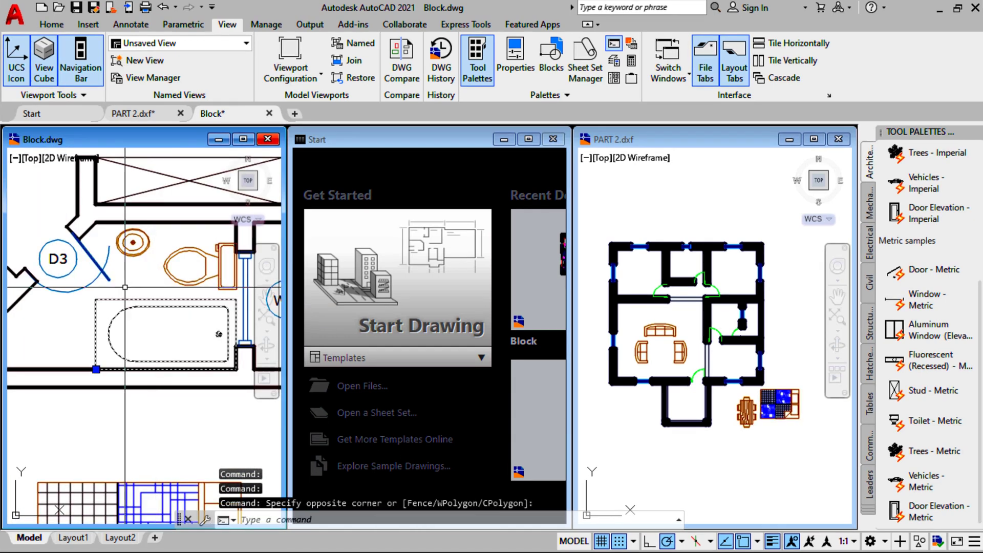
Copy the bathtub, toilet and washbasin blocks from the Block drawing into PART 2, in a row above the plan.
drag(169, 333, 715, 223)
click(209, 265)
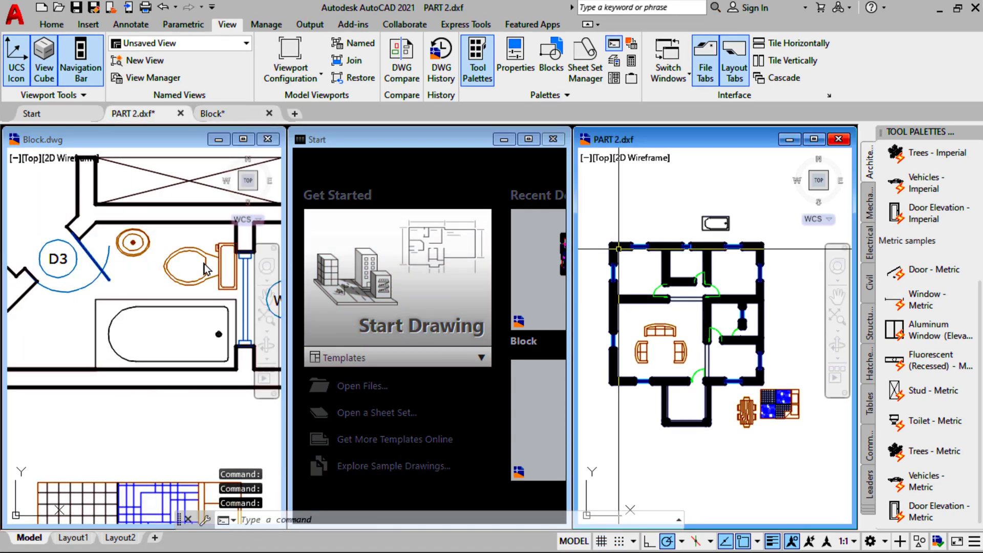
drag(213, 259, 675, 222)
click(143, 251)
click(141, 249)
drag(142, 249, 654, 220)
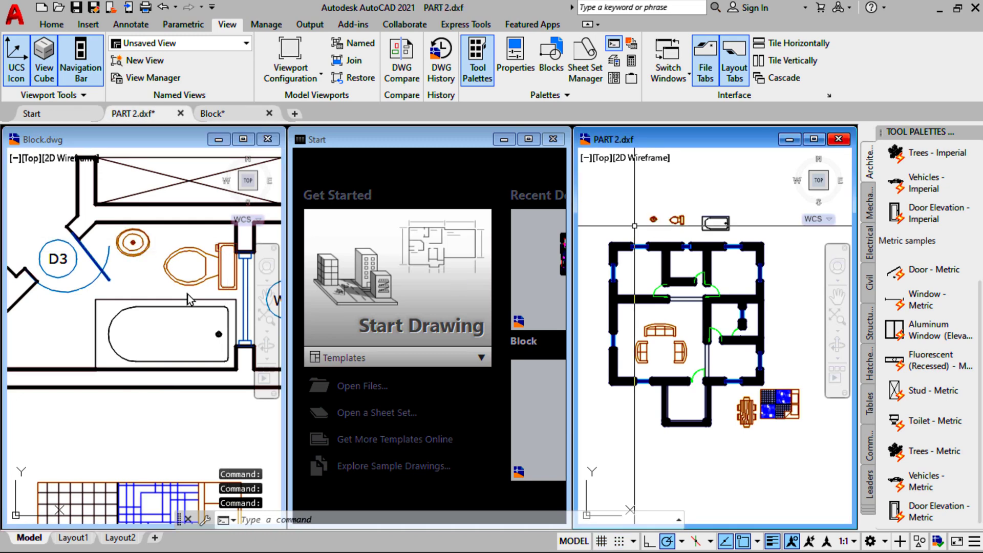
Close the Block drawing without saving its changes and maximize the PART 2 drawing.
click(189, 299)
scroll(171, 332, down, 6)
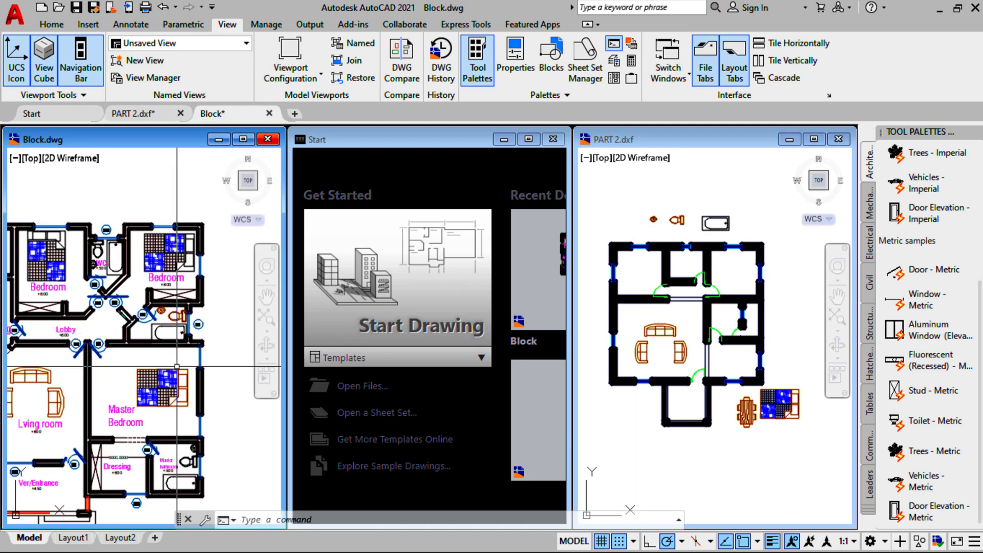
click(267, 139)
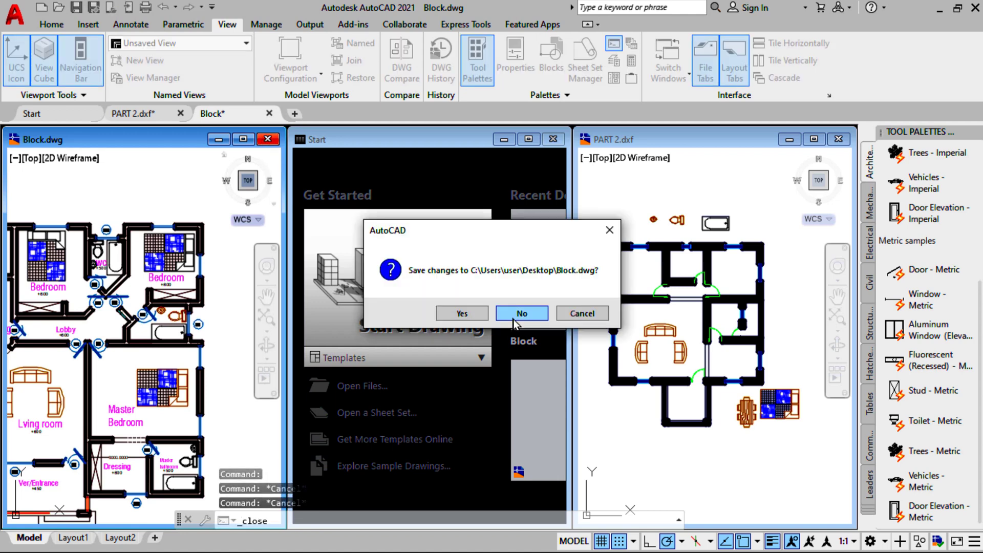
click(521, 313)
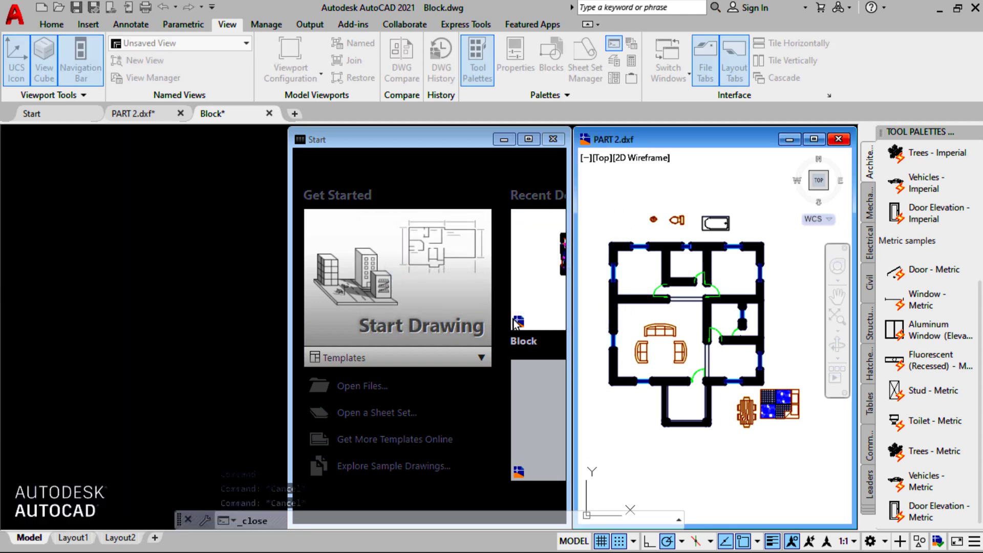
click(814, 141)
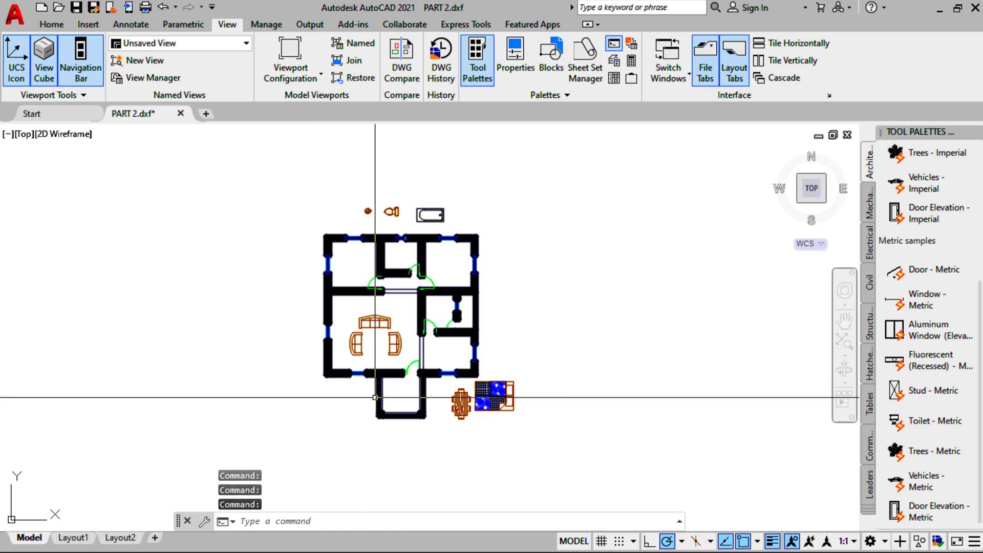
Move the three-seat sofa straight up towards the living room's upper wall.
scroll(381, 357, up, 4)
click(379, 290)
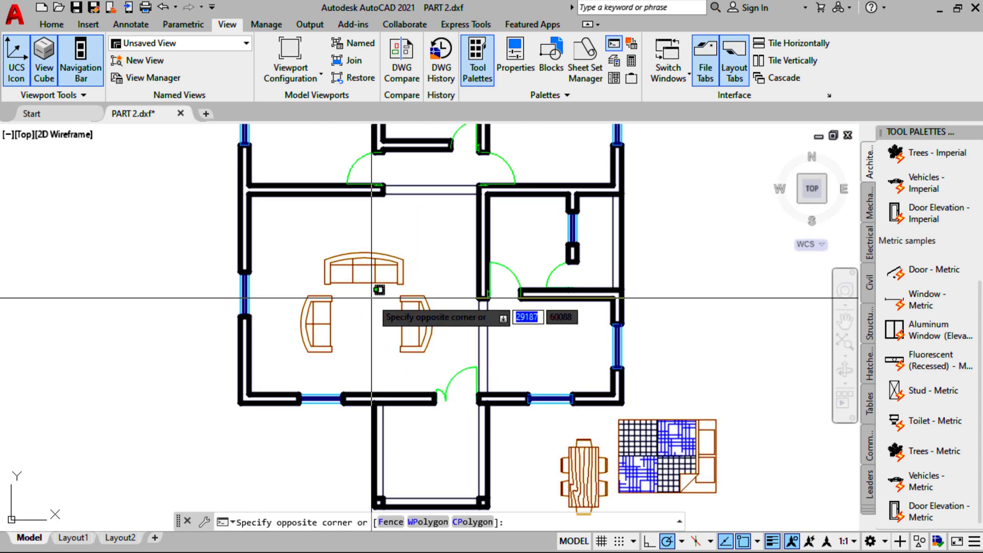
click(360, 254)
click(51, 25)
click(173, 43)
click(376, 266)
click(375, 232)
Move the two facing two-seat sofas up and outward towards the living room's side walls.
click(316, 324)
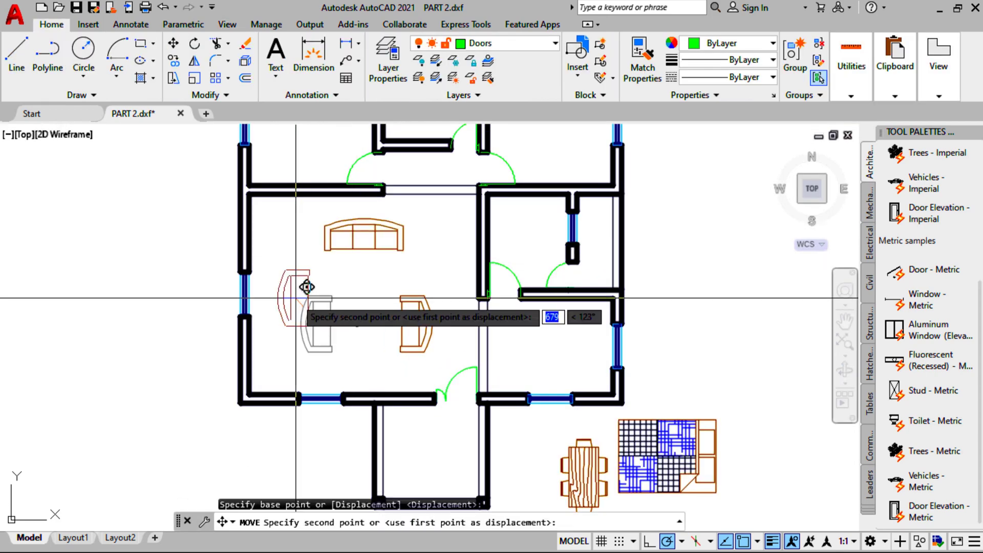
click(287, 277)
click(420, 331)
click(173, 43)
click(416, 324)
click(440, 280)
Copy both two-seat sofas straight down, placing the copies directly below the originals.
click(301, 277)
click(428, 253)
click(173, 60)
click(369, 279)
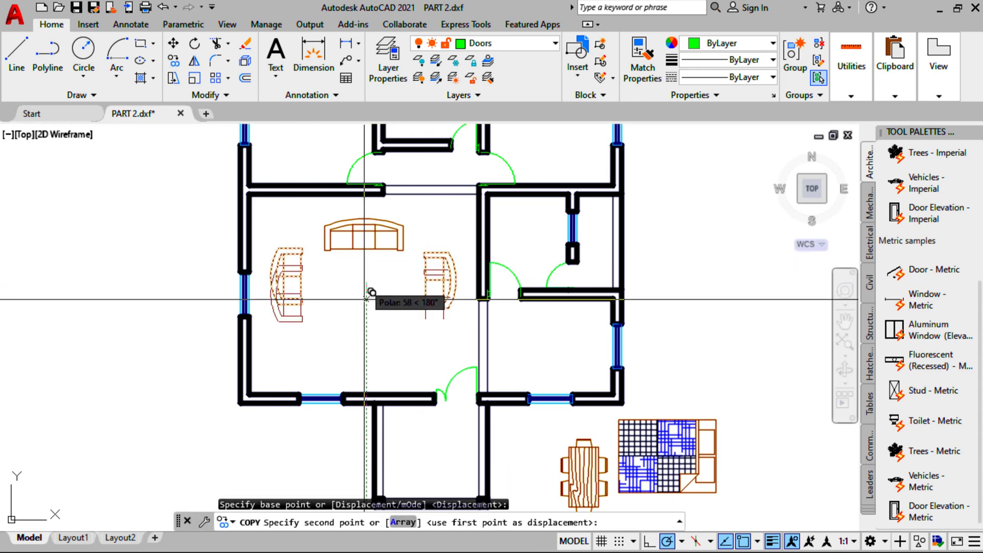
click(369, 341)
key(Escape)
Delete the lower copy of the right two-seat sofa and move the remaining right sofa down opposite the left pair.
click(455, 354)
key(ctrl+z)
click(425, 335)
key(Delete)
click(426, 273)
text(m)
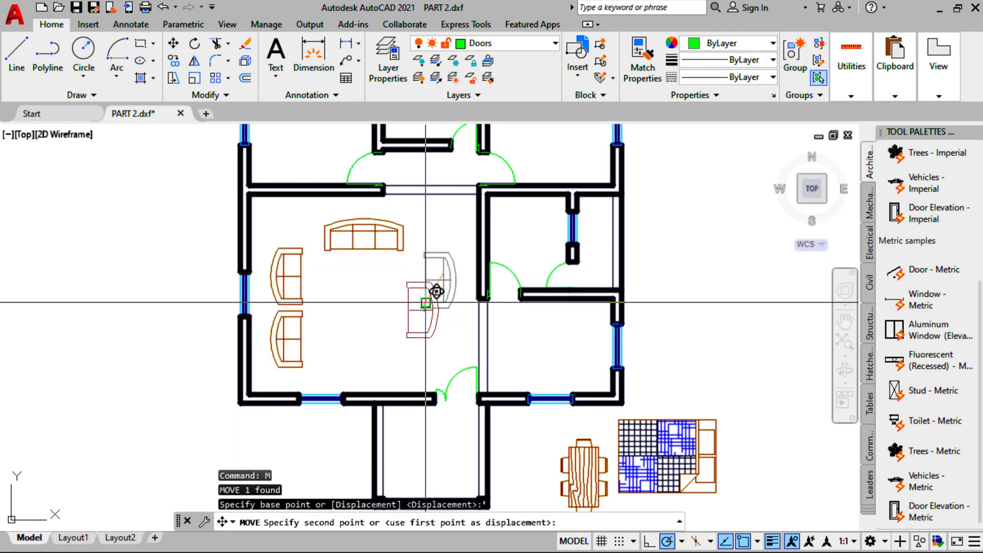
click(425, 307)
Move the bathtub from above the plan into the small upper-middle bathroom.
scroll(426, 307, down, 2)
middle_drag(493, 340, 500, 431)
click(503, 206)
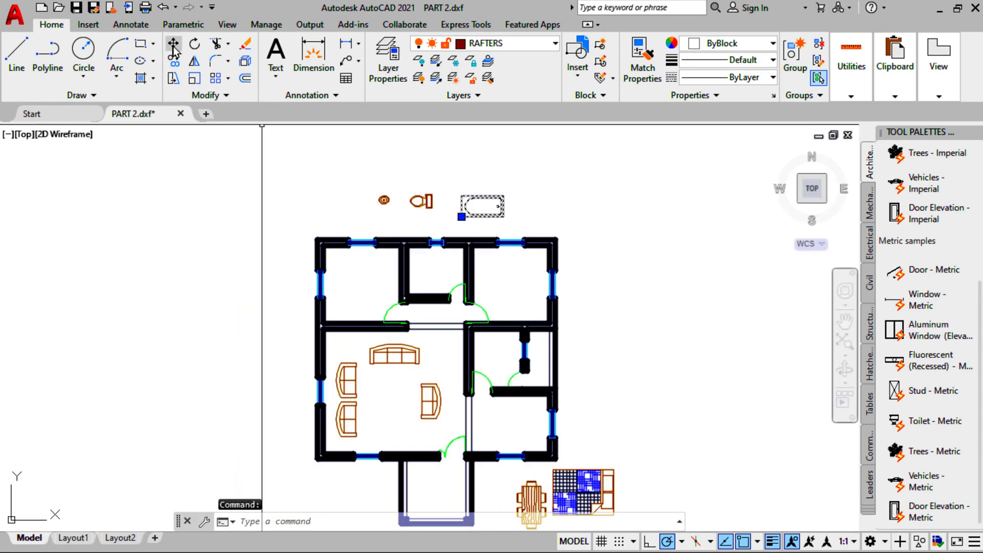
click(173, 46)
scroll(486, 210, up, 2)
click(487, 200)
click(361, 356)
Rotate the bathtub 90° counterclockwise so that its drain end faces the upper wall.
click(360, 341)
click(336, 305)
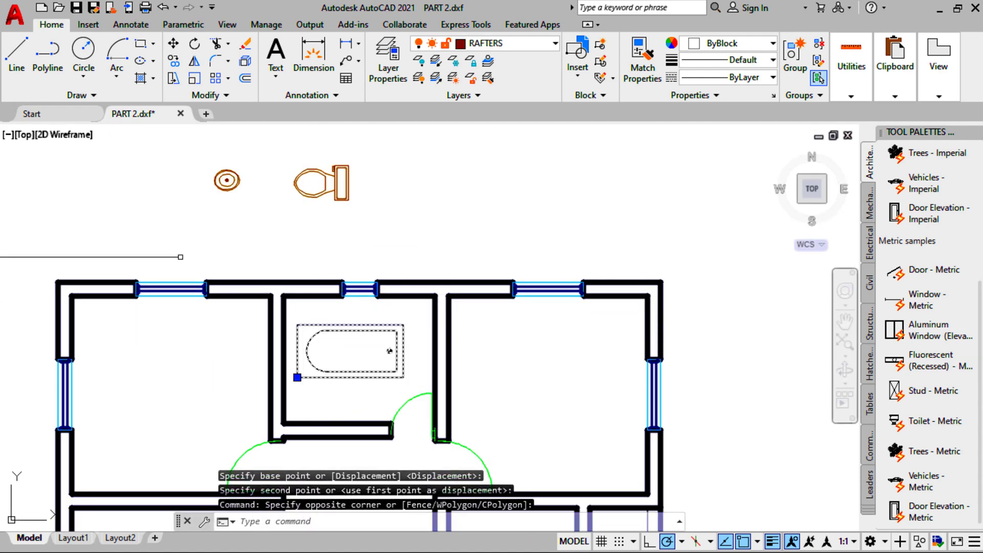
click(194, 44)
click(328, 351)
click(329, 245)
Move the rotated bathtub by its upper-left corner to the bathroom's upper-left inner corner.
click(330, 363)
text(m)
scroll(303, 286, up, 4)
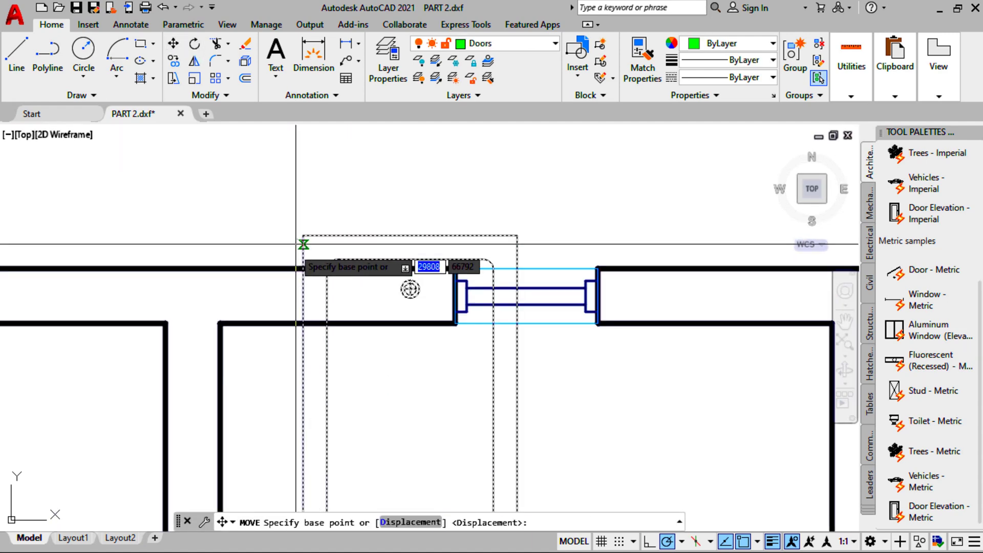
click(303, 237)
scroll(231, 336, up, 3)
click(228, 318)
Move the toilet from above the plan into the bathroom, between the bathtub and the right wall.
scroll(266, 240, down, 7)
middle_drag(285, 205, 300, 269)
click(344, 213)
click(302, 197)
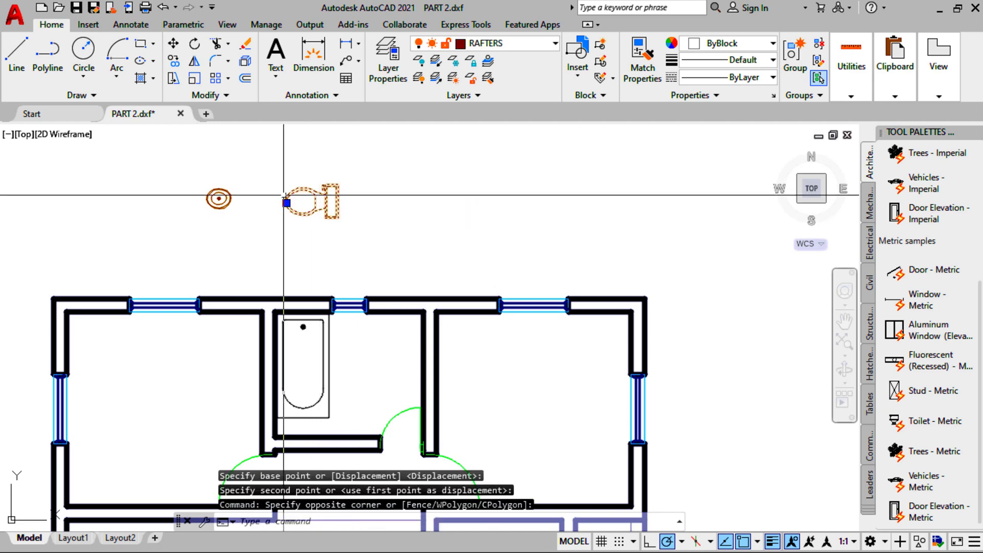
click(175, 46)
click(301, 191)
scroll(356, 338, up, 5)
click(387, 333)
Rotate the toilet 90° counterclockwise so that its tank faces the upper wall, and set it near that wall.
click(389, 331)
click(194, 45)
click(463, 361)
click(466, 316)
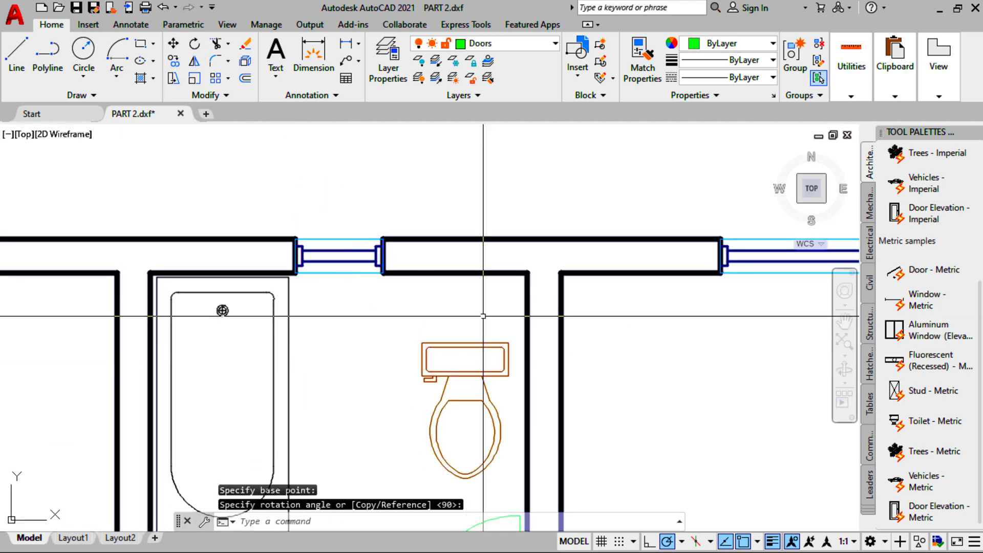
click(434, 302)
Copy the washbasin from above the plan to the bathroom's lower wall beside the door.
scroll(434, 303, down, 6)
click(404, 285)
click(328, 226)
click(174, 61)
click(299, 220)
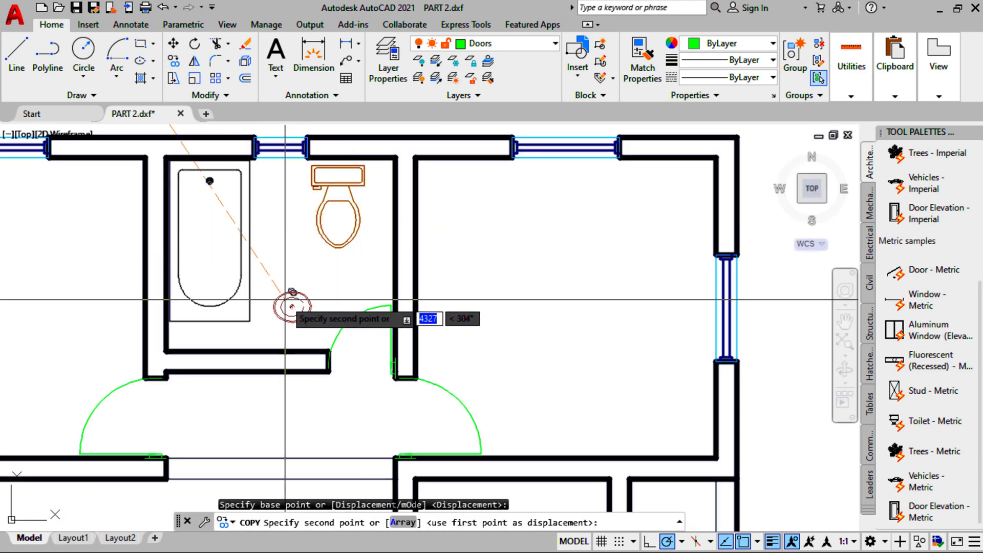
scroll(289, 308, up, 4)
click(285, 349)
key(Escape)
Erase the original washbasin left above the floor plan.
scroll(338, 333, down, 6)
click(303, 259)
click(236, 190)
click(245, 44)
Move the dining table set from below the plan into the lower-right room beside the living room.
scroll(422, 256, down, 6)
scroll(408, 386, up, 2)
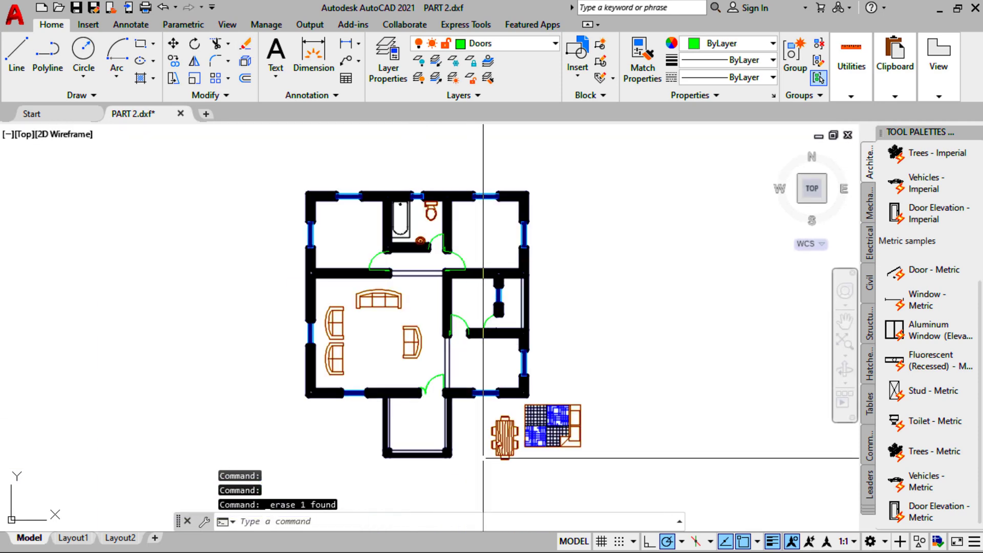
scroll(491, 459, up, 2)
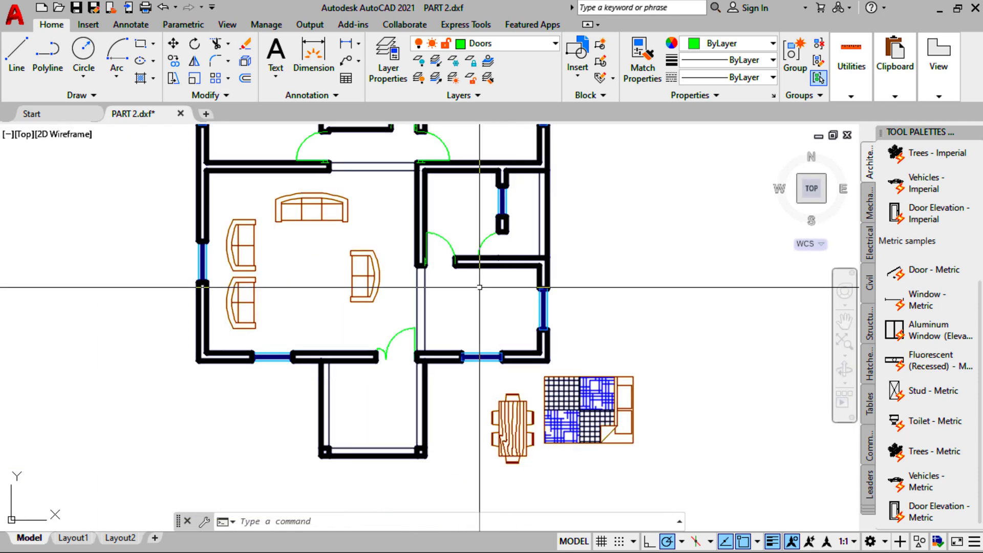
click(506, 432)
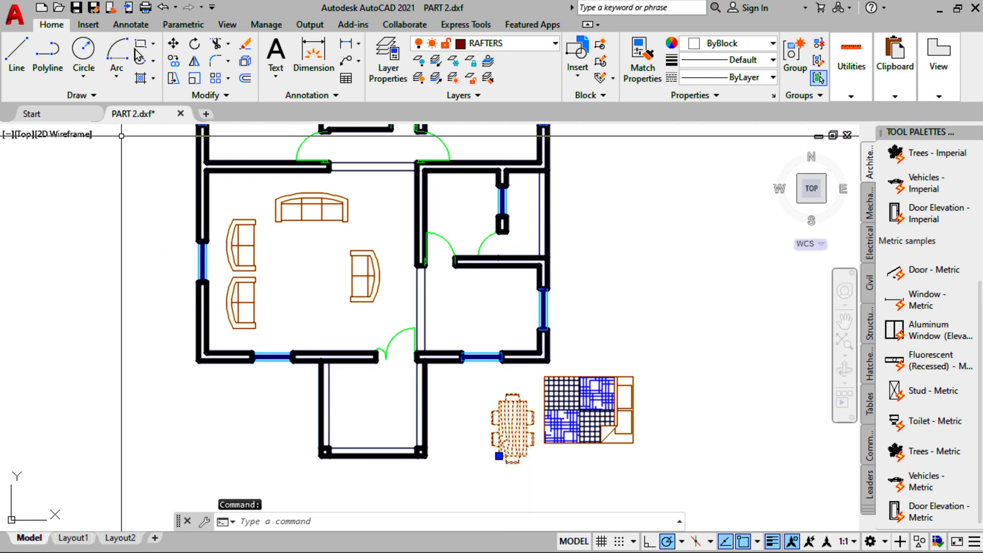
click(174, 44)
click(506, 424)
scroll(477, 299, up, 4)
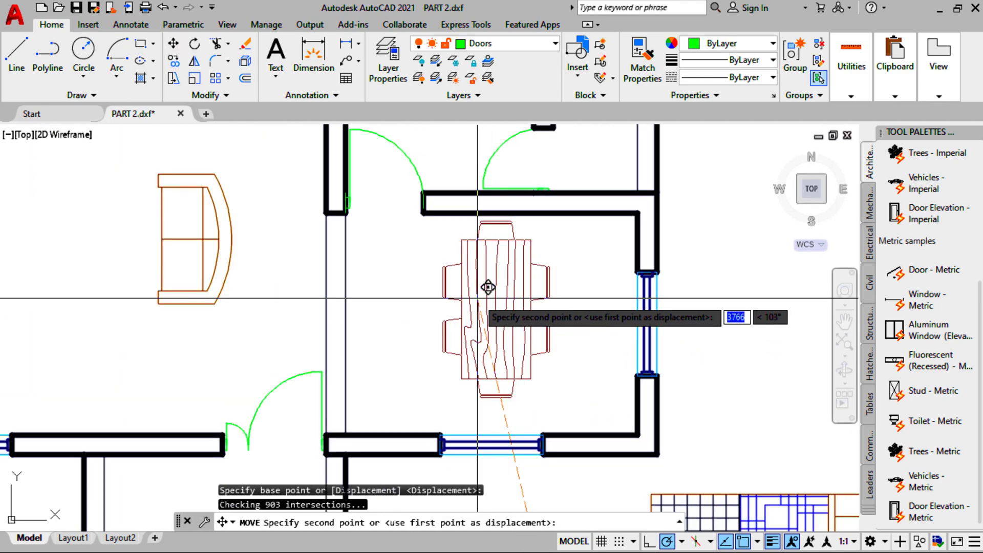
click(493, 302)
Rotate the dining table set 90° counterclockwise about its centre so that its long side runs horizontally.
click(582, 321)
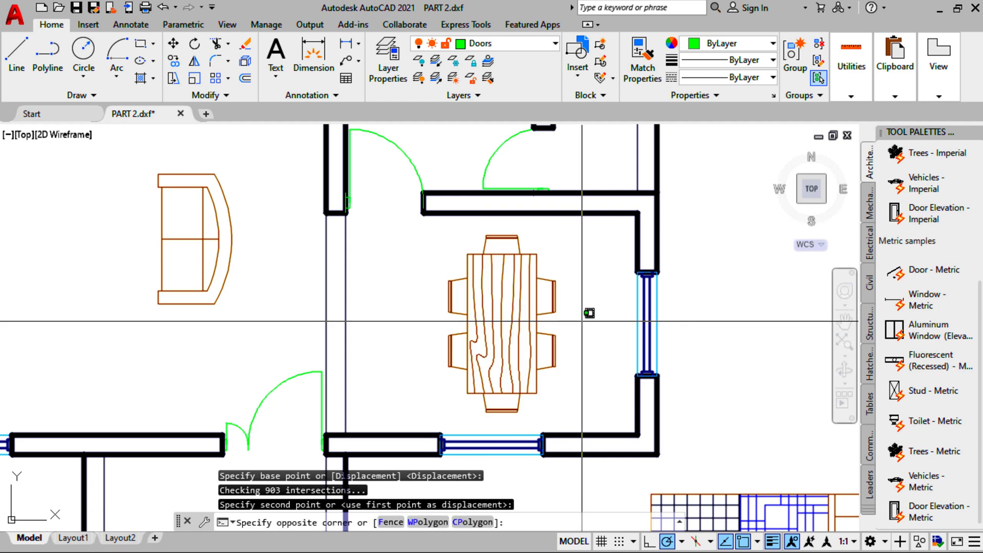
click(523, 258)
click(194, 48)
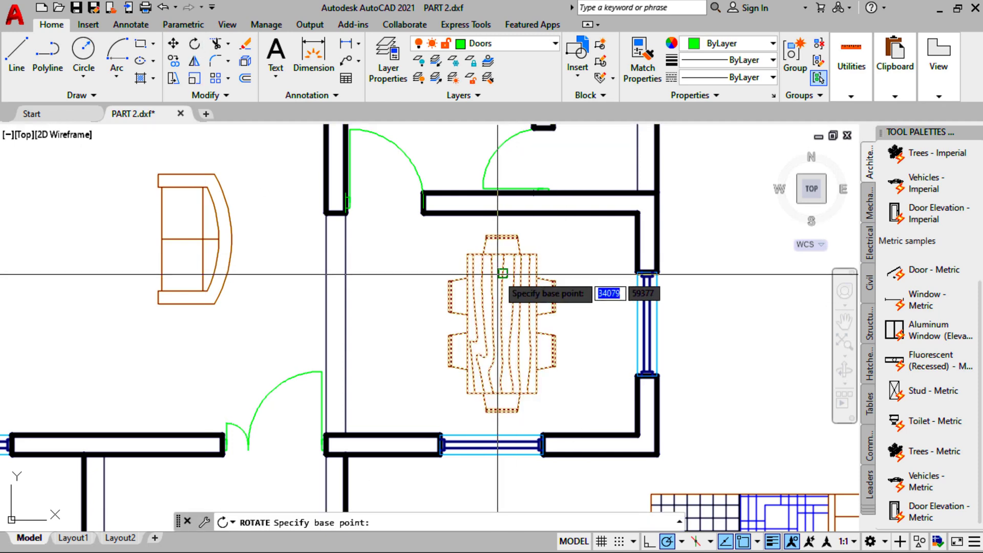
click(501, 317)
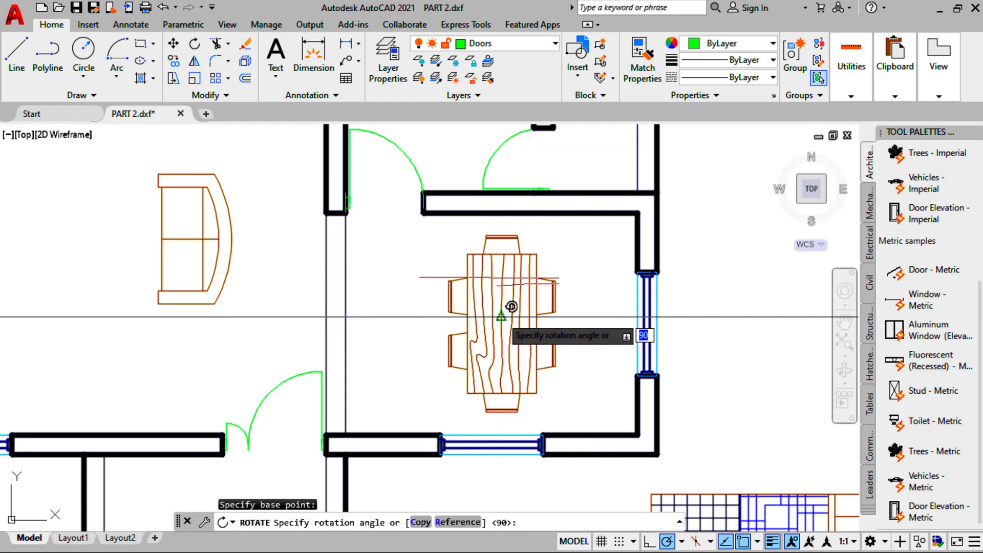
click(501, 165)
Shift the rotated dining table set slightly downward to centre it between the room's upper and lower walls.
click(573, 365)
click(515, 301)
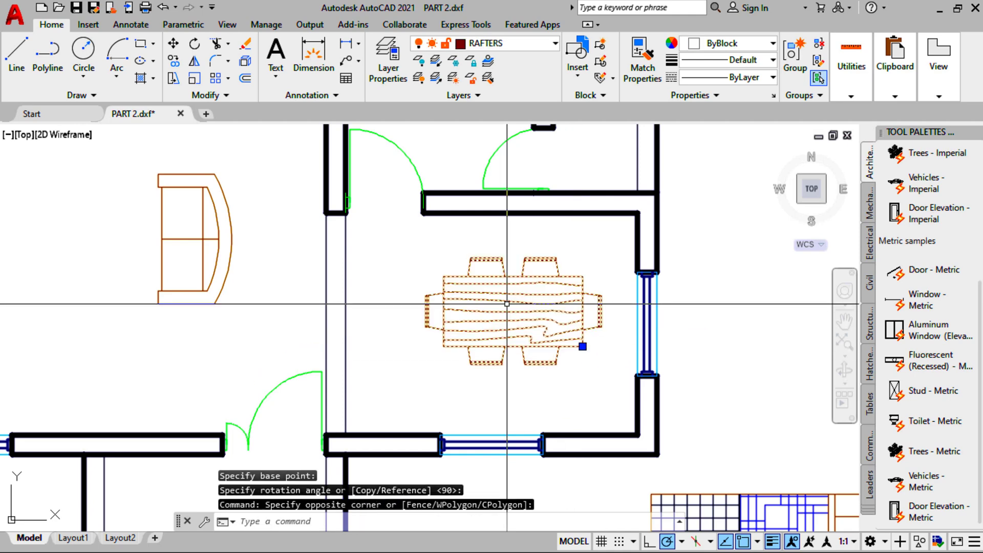
text(m)
key(Return)
click(507, 303)
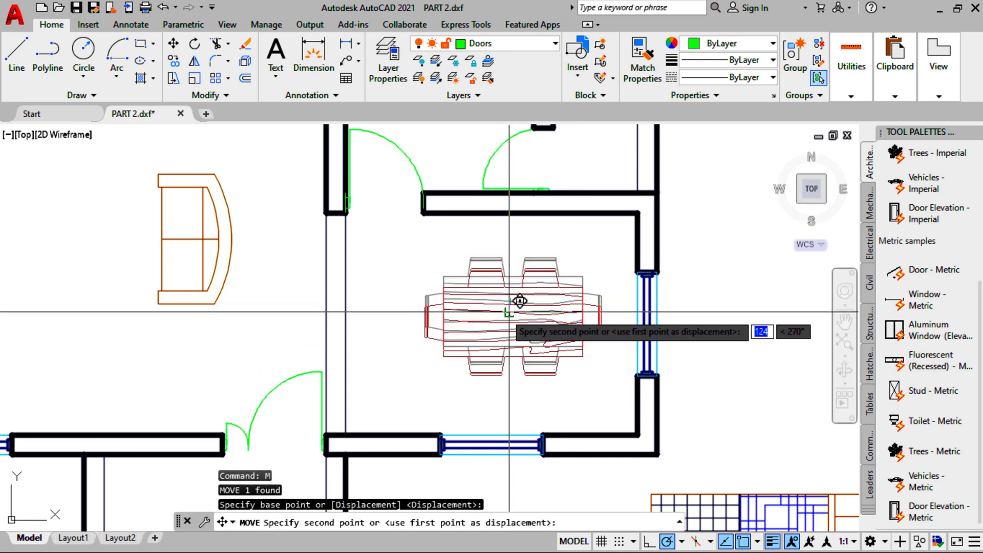
click(505, 311)
Copy the double bed from below the plan into the upper-right bedroom, with its headboard against the right wall.
scroll(413, 251, down, 4)
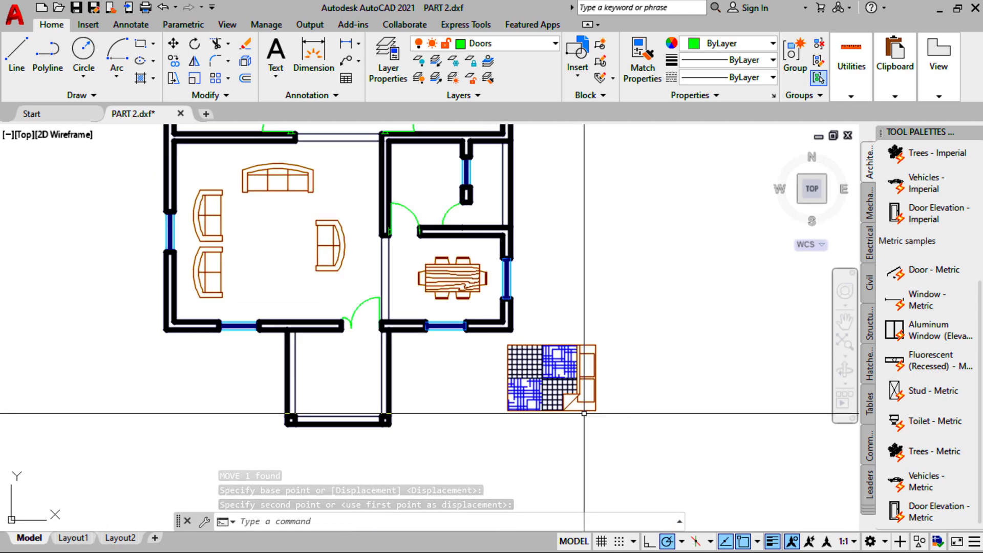
scroll(622, 431, down, 3)
scroll(638, 411, up, 3)
click(639, 410)
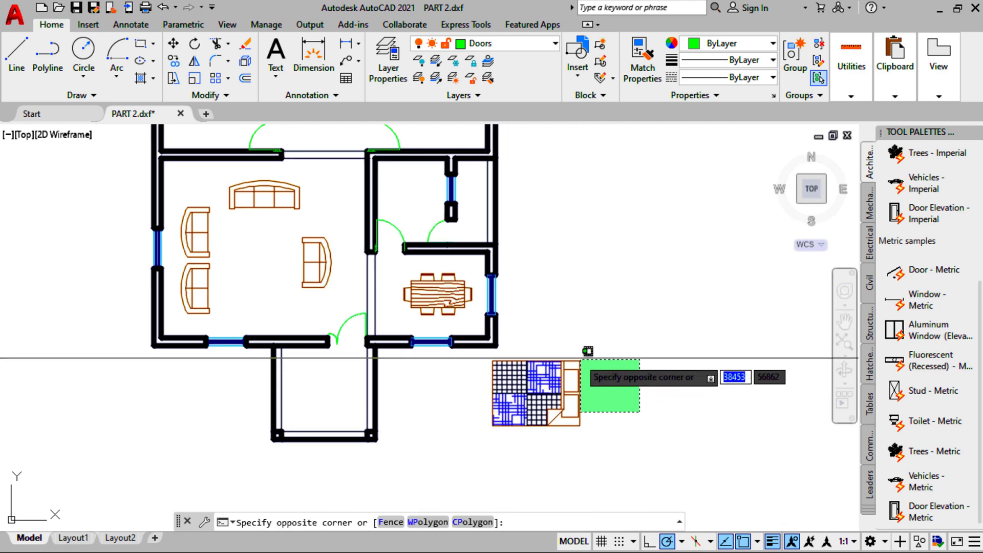
click(551, 341)
click(174, 61)
click(528, 394)
scroll(507, 435, down, 4)
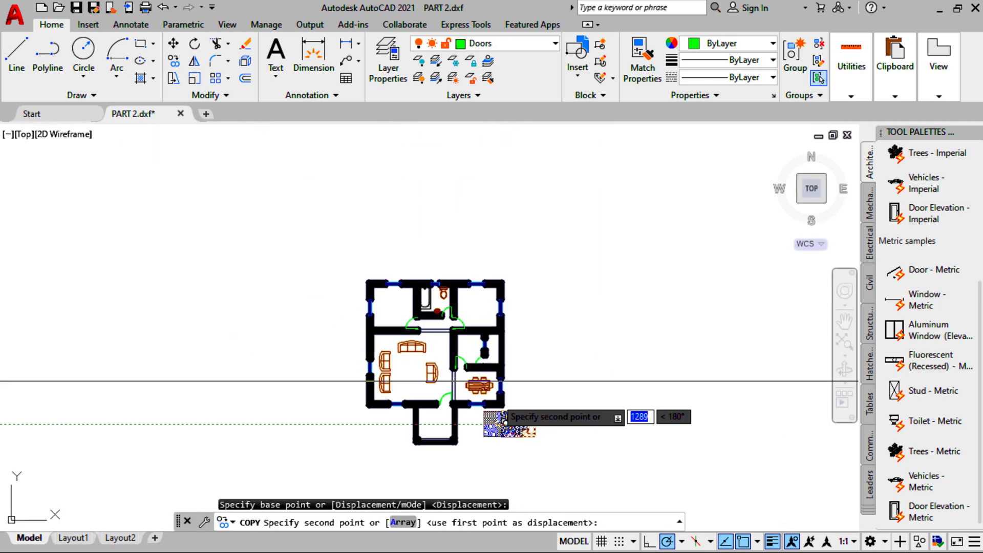
scroll(483, 291, up, 9)
Place another copy of the bed in the upper-left bedroom with its headboard against the bathroom wall, and finish copying.
scroll(432, 334, down, 5)
scroll(307, 328, up, 4)
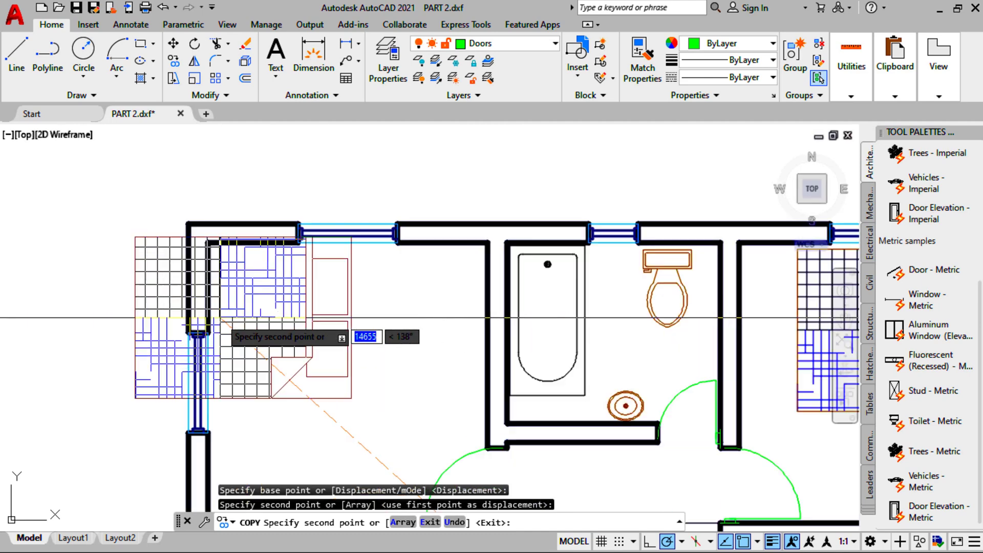
click(348, 307)
scroll(290, 254, down, 5)
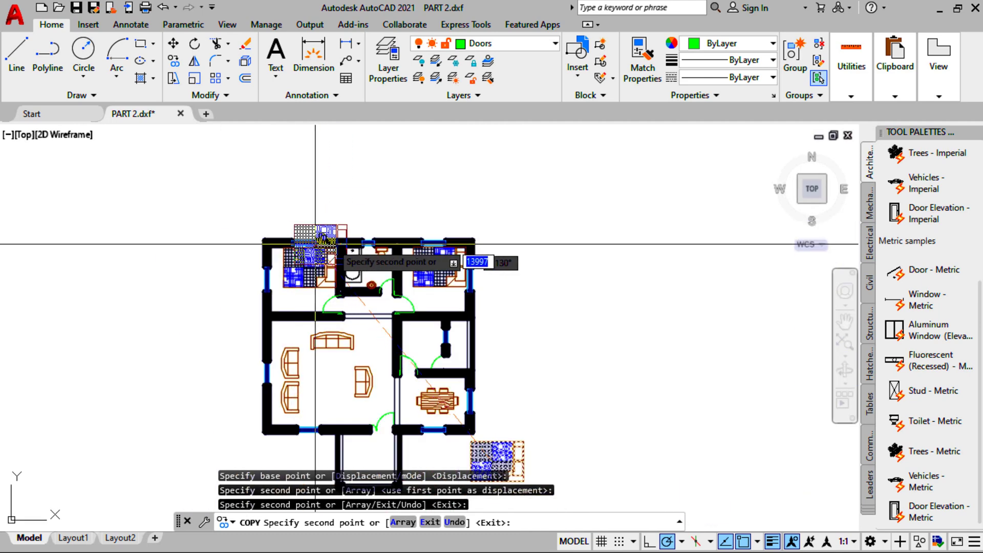
key(Escape)
Erase the original double bed left below the floor plan.
scroll(521, 200, down, 3)
scroll(518, 300, up, 5)
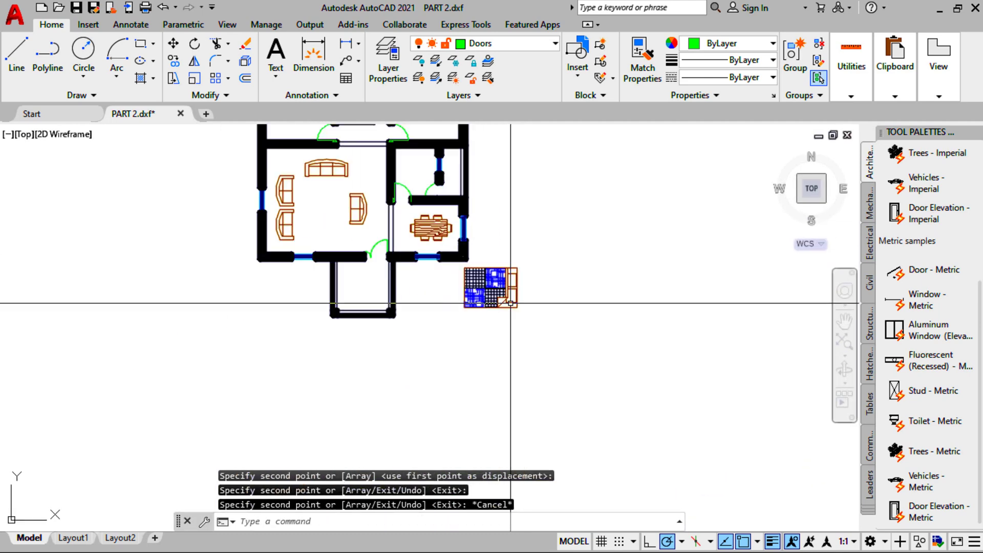
click(541, 334)
click(429, 214)
key(Delete)
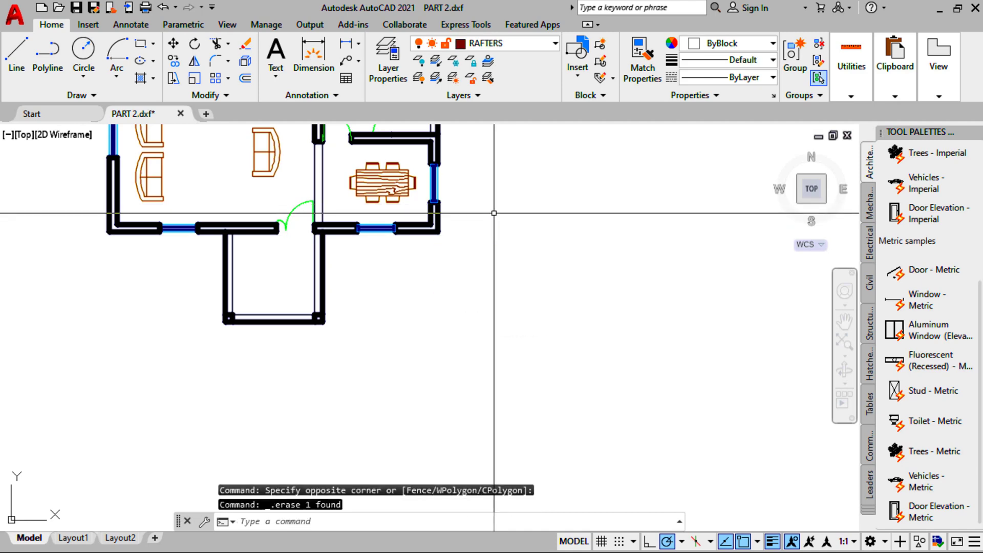
scroll(492, 214, down, 3)
scroll(413, 249, up, 3)
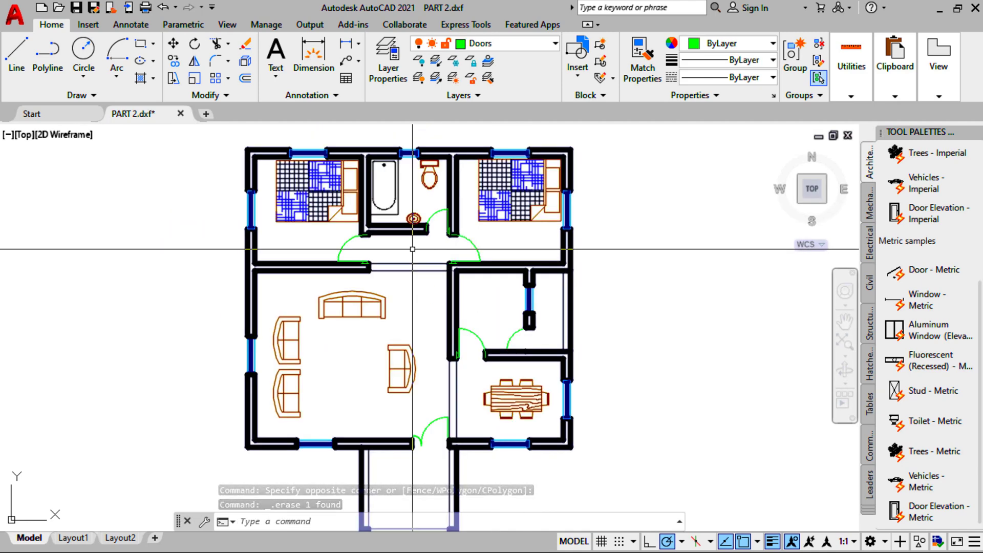